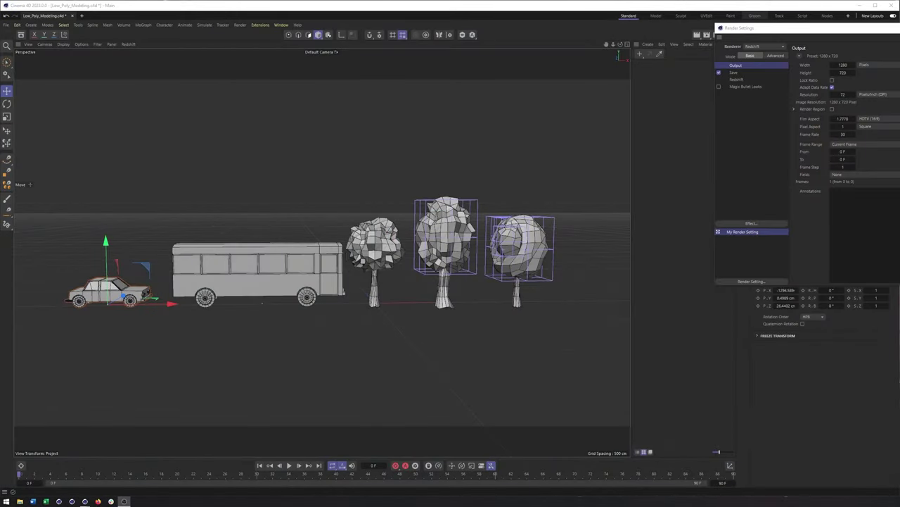
- Choose Redshift as the renderer in the render settings and close them
left_click_drag(828, 30, 547, 42)
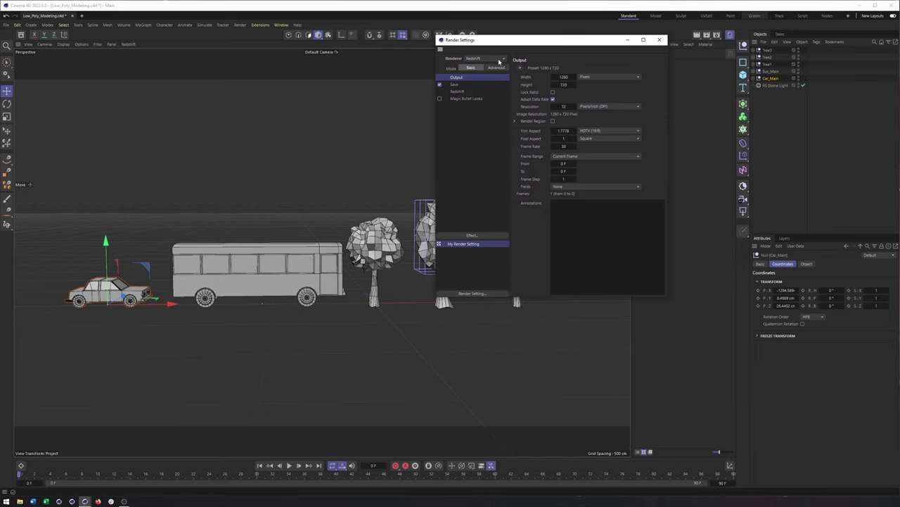
left_click(475, 59)
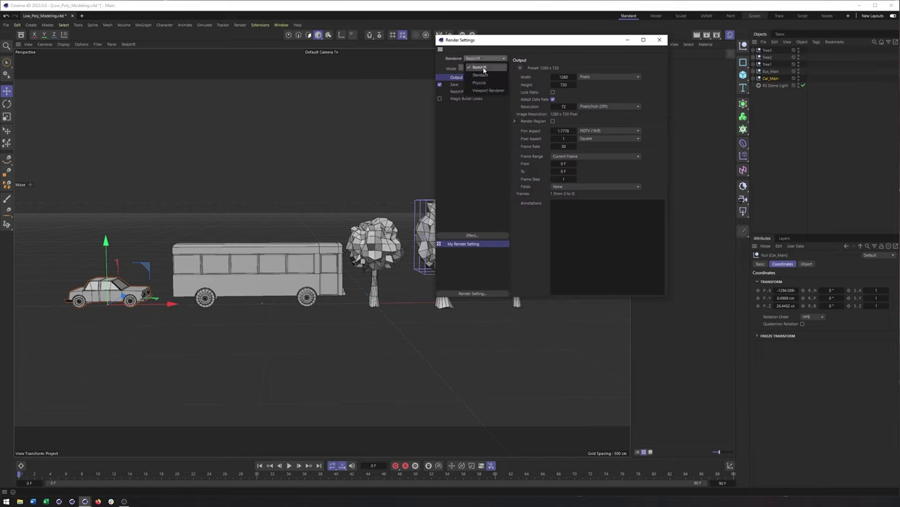
left_click(484, 68)
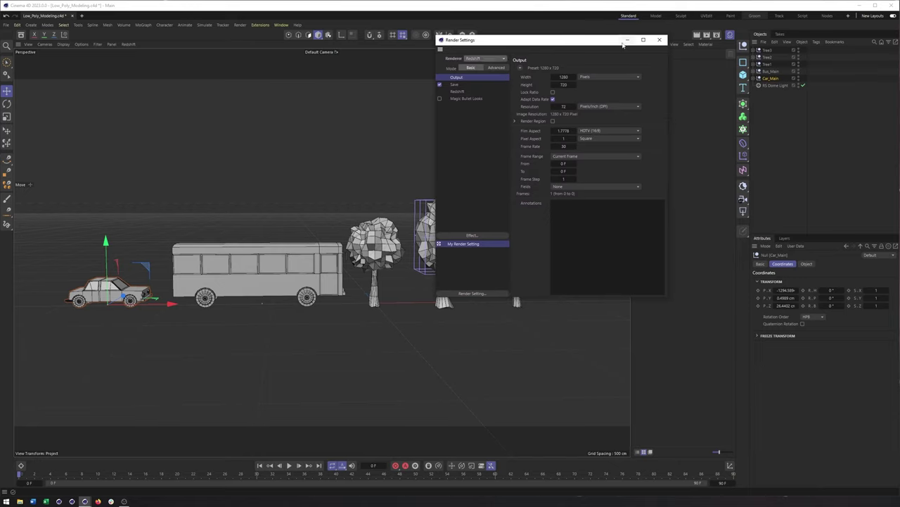
left_click(659, 39)
- Examine the HDR image and its file path used as the texture of the RS Dome Light
left_click(776, 85)
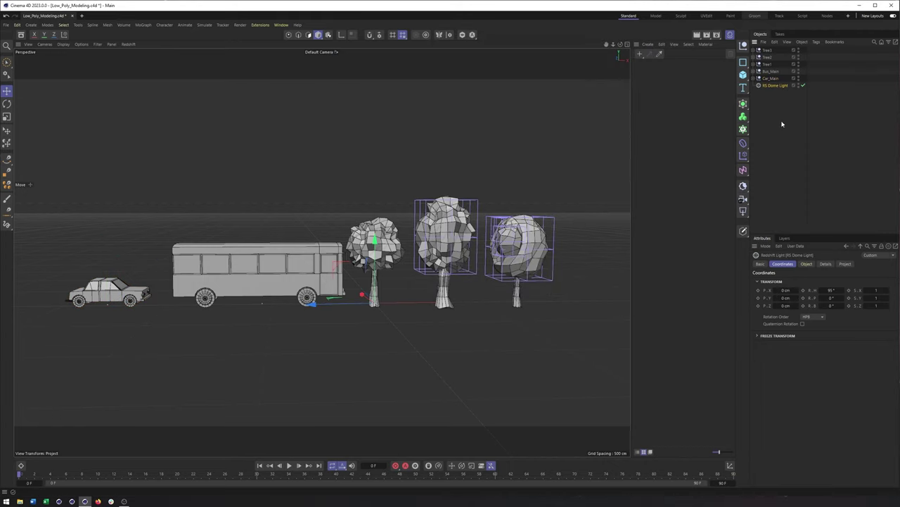
left_click(807, 264)
left_click_drag(870, 339, 811, 339)
left_click(869, 339)
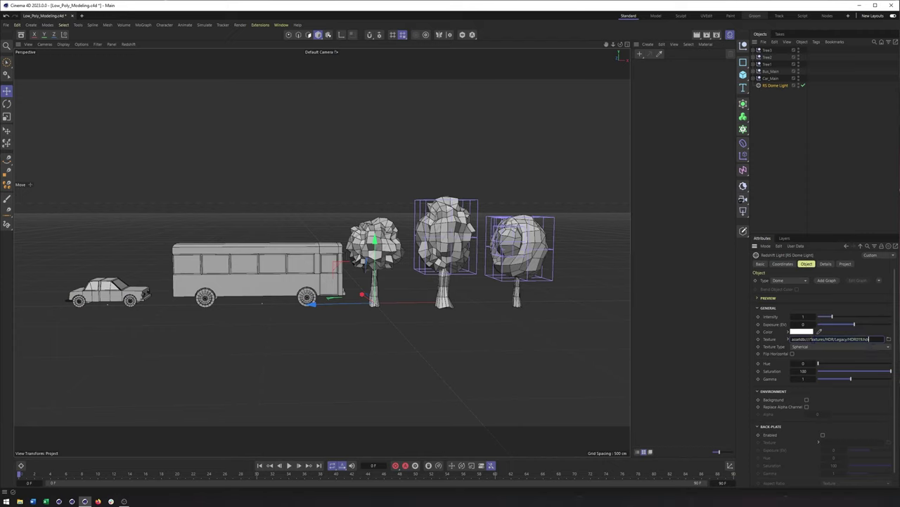
left_click(788, 339)
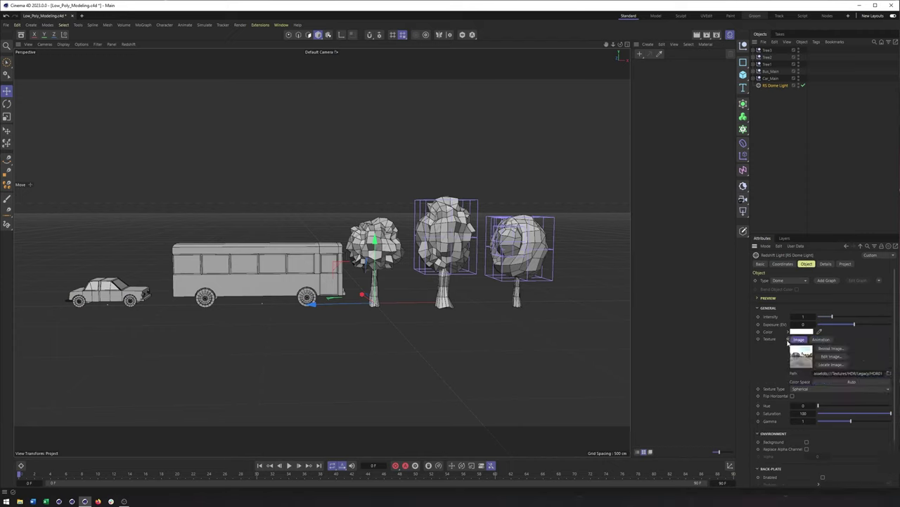
left_click_drag(882, 372, 838, 373)
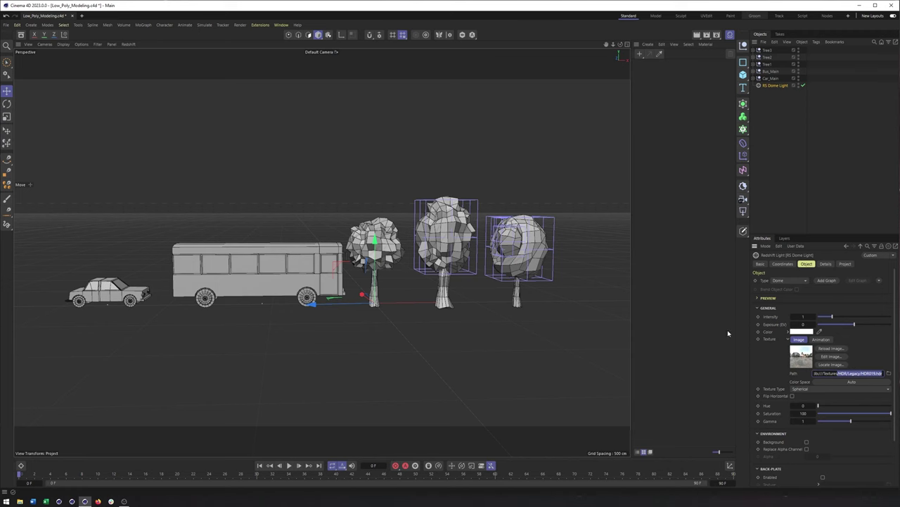
- Search the asset library for "hdri", browse the available environment images, and close the library
left_click(21, 35)
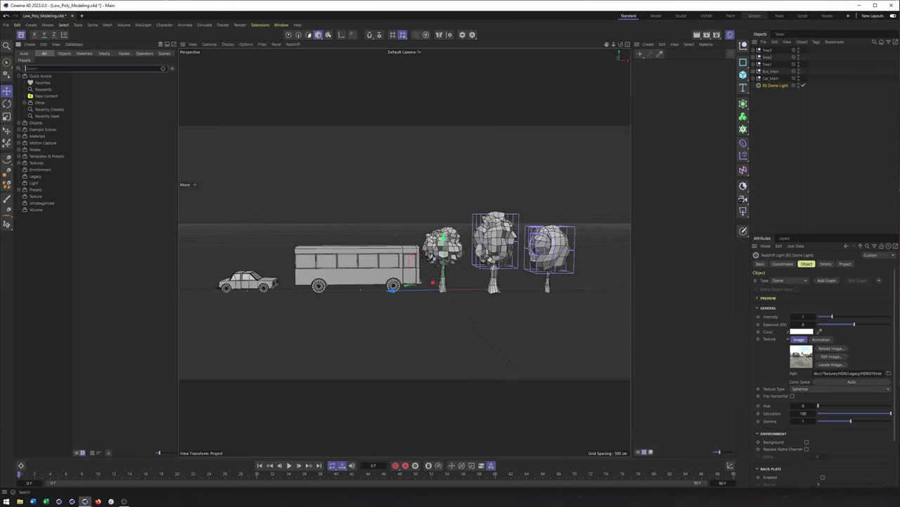
type("hdr")
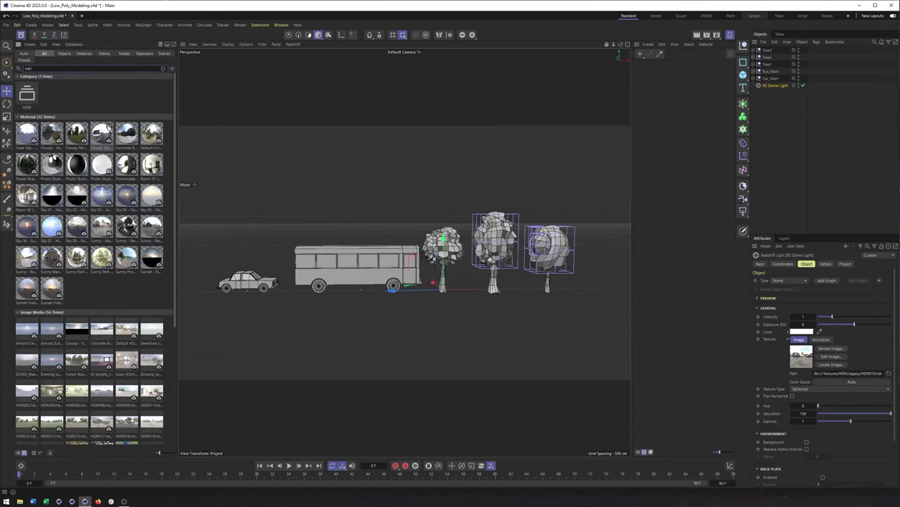
scroll(140, 282, "down", 3)
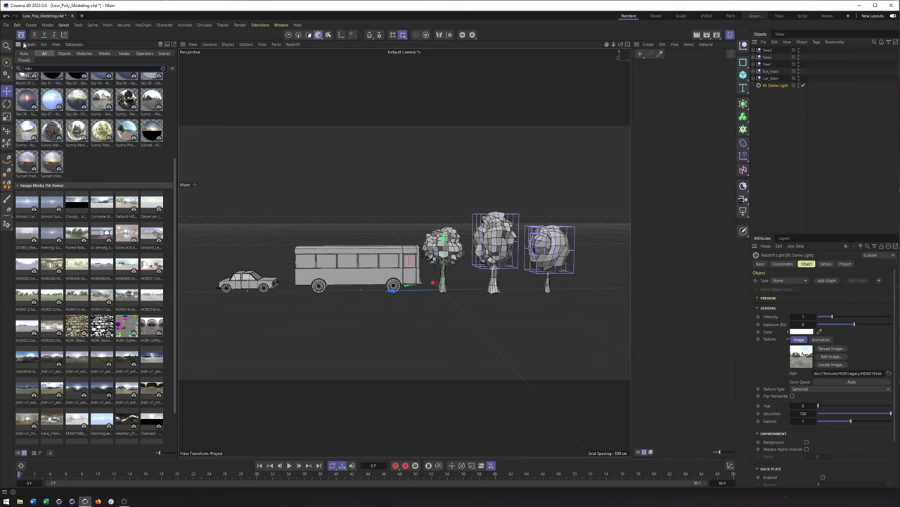
left_click(21, 35)
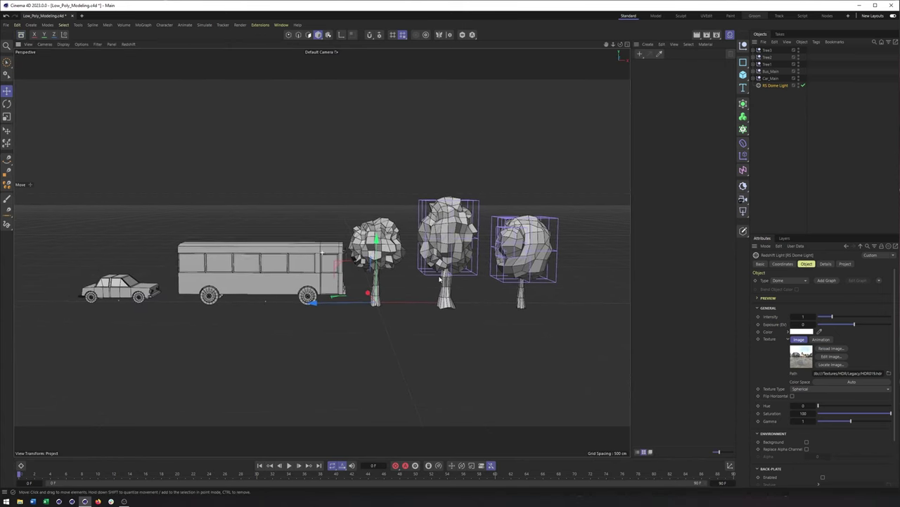
- Preview the dome-lit scene with a Redshift render in the viewport, and return to the normal shaded view
left_click(135, 45)
left_click(145, 61)
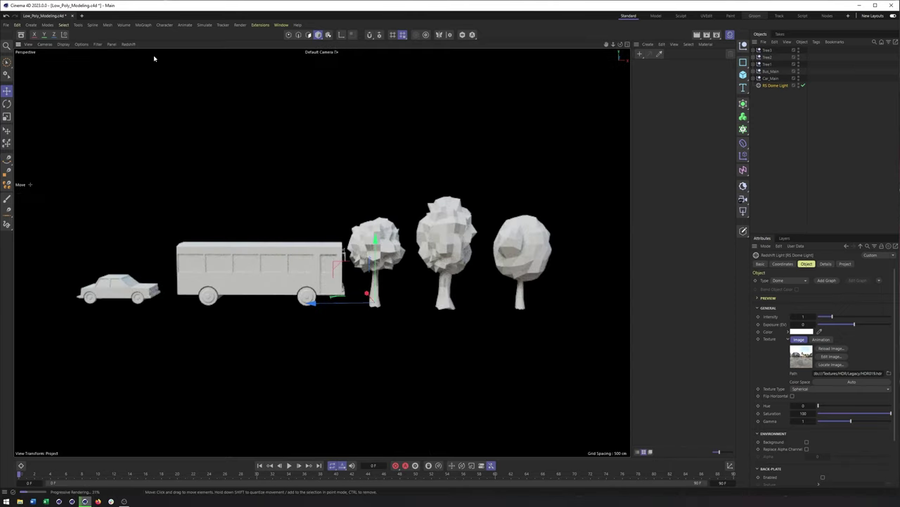
left_click(128, 44)
left_click(133, 59)
- Inspect the car model up close and select its Car_Main group in the object hierarchy
middle_click_drag(263, 222, 287, 221, "alt")
right_click_drag(233, 261, 275, 265, "alt")
middle_click_drag(275, 265, 349, 242, "alt")
scroll(350, 243, "down", 10)
left_click(291, 263)
left_click(752, 79)
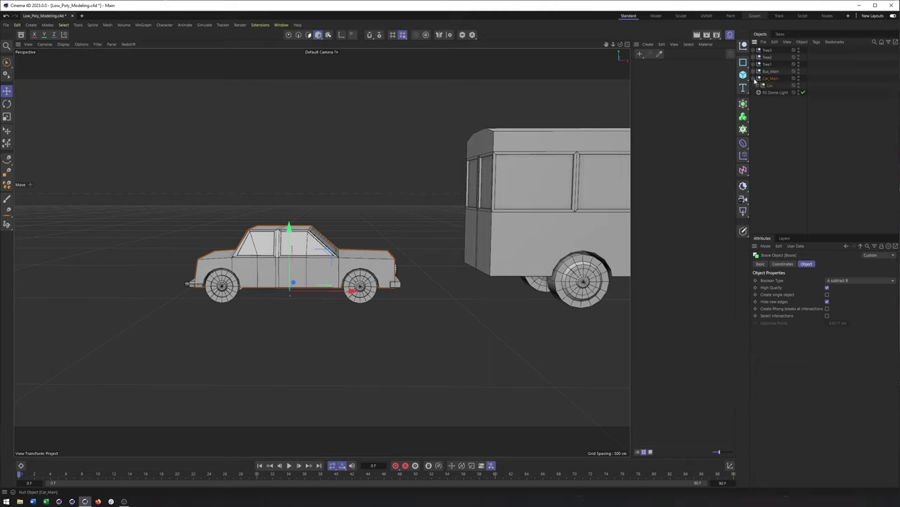
left_click(769, 79)
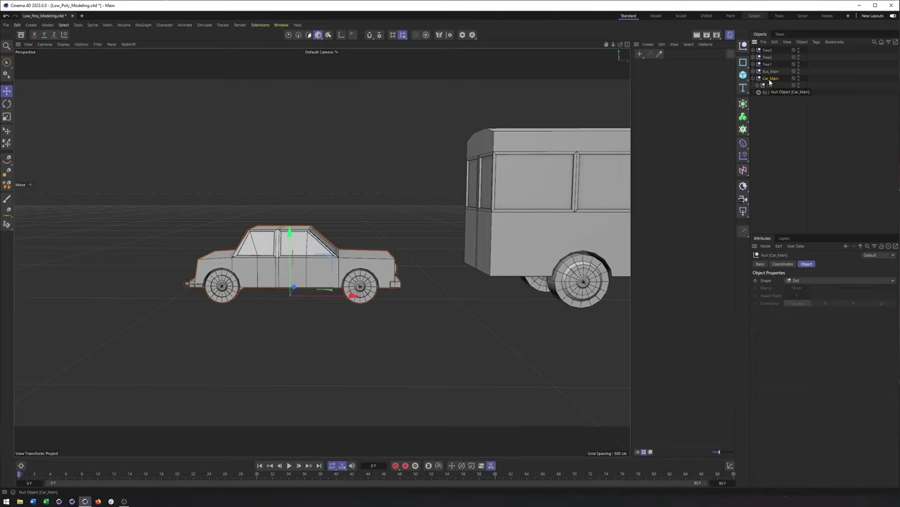
- Inspect the bus and the tree beside it up close, and select the Tree1 group in the hierarchy
middle_click_drag(540, 257, 192, 268, "alt")
left_click(392, 241)
middle_click_drag(519, 233, 322, 246, "alt")
middle_click_drag(454, 247, 392, 250, "alt")
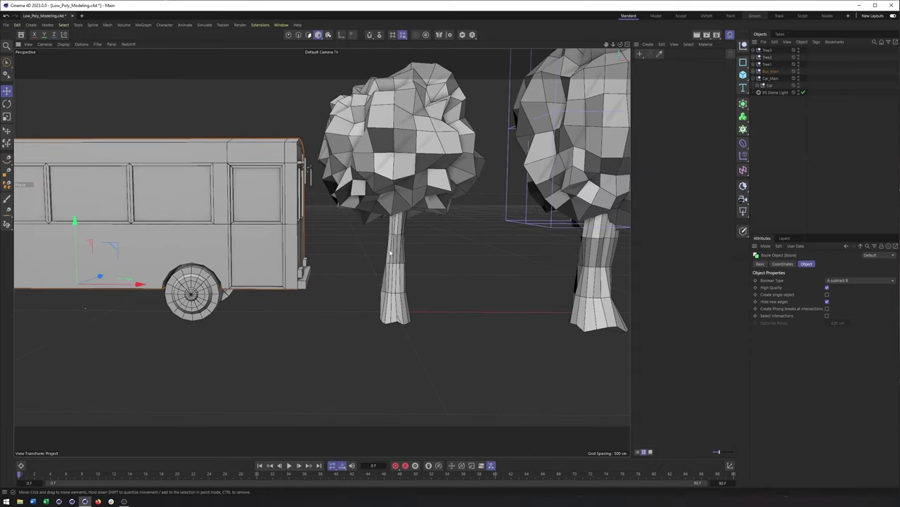
left_click(393, 253)
middle_click_drag(462, 268, 388, 248, "alt")
left_click(768, 64)
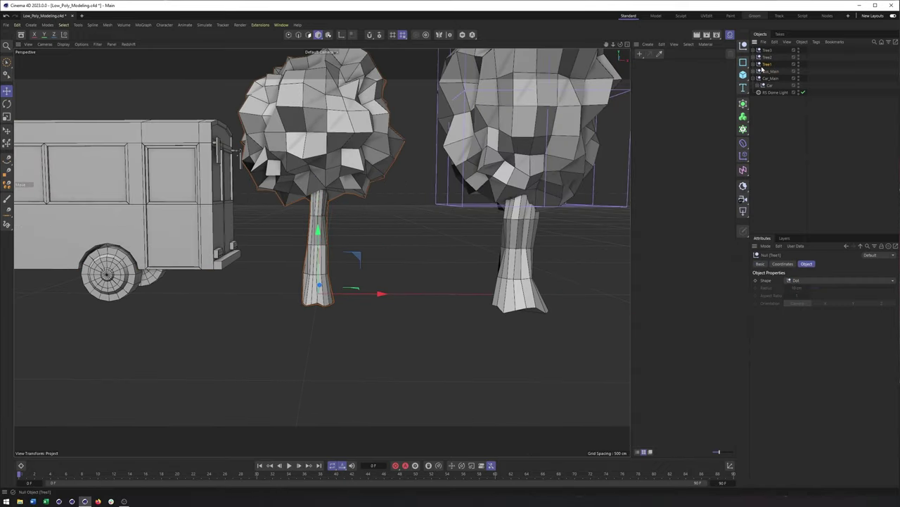
middle_click_drag(331, 241, 332, 223, "alt")
left_click_drag(332, 223, 330, 243, "alt")
middle_click_drag(419, 292, 393, 305, "alt")
left_click_drag(292, 294, 292, 285)
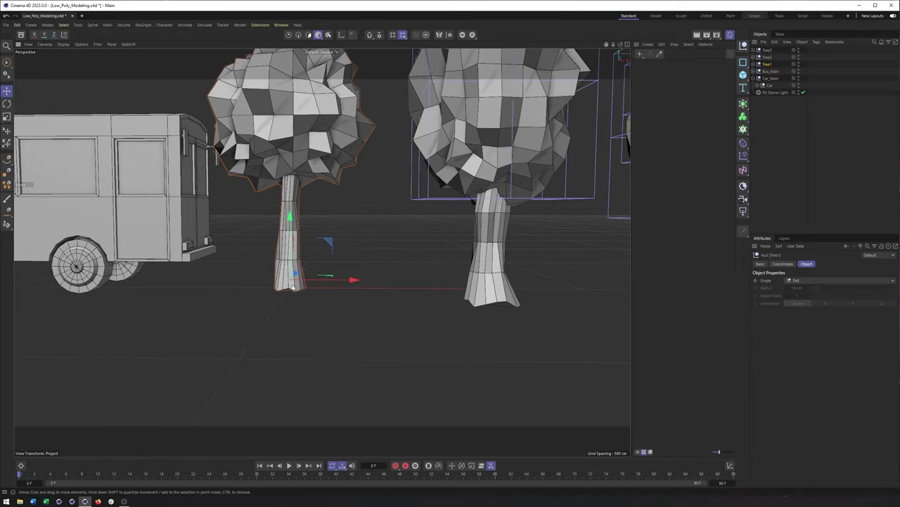
key("ctrl+z")
- Review the row of models from all along its length and frame the car, bus and three trees together
middle_click_drag(422, 297, 357, 332, "alt")
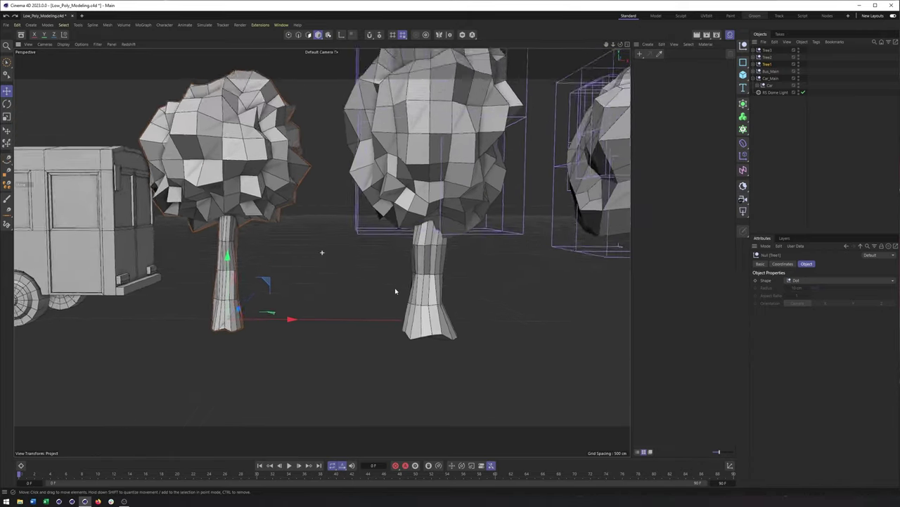
right_click_drag(421, 281, 315, 274, "alt")
middle_click_drag(145, 261, 316, 283, "alt")
left_click(273, 275)
left_click_drag(316, 280, 214, 285, "alt")
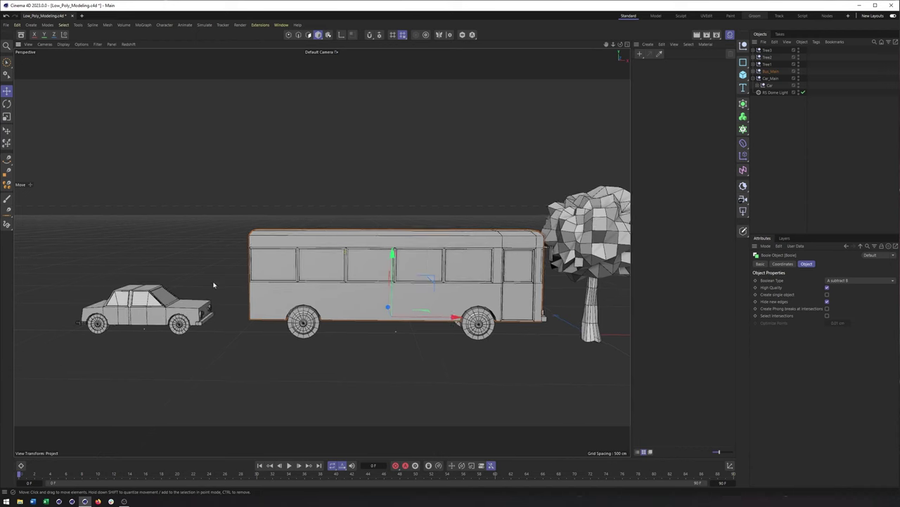
middle_click_drag(489, 329, 380, 319, "alt")
right_click_drag(387, 314, 342, 314, "alt")
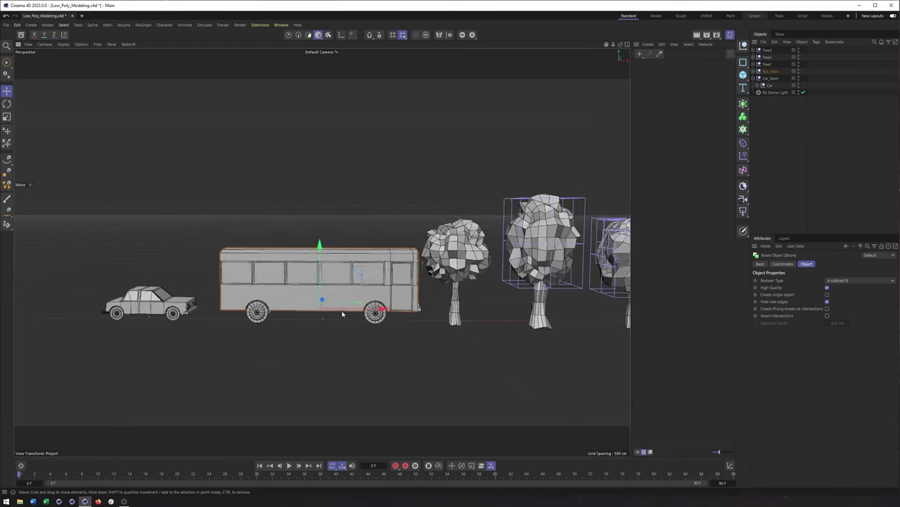
left_click_drag(429, 305, 442, 321, "alt")
middle_click_drag(436, 321, 377, 315, "alt")
right_click_drag(376, 315, 355, 311, "alt")
middle_click_drag(356, 312, 363, 292, "alt")
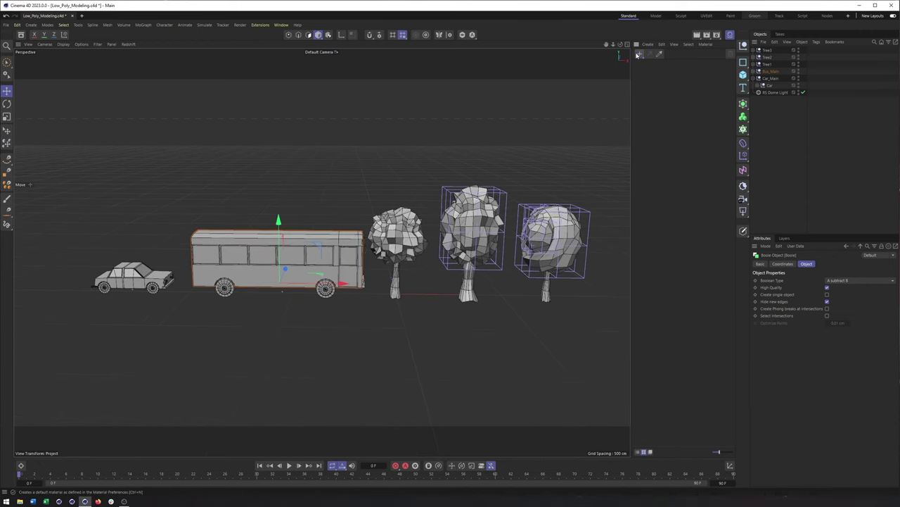
- Create a Redshift material, duplicate it until there are eight materials, and select the first one
left_click(639, 54)
left_click(665, 66)
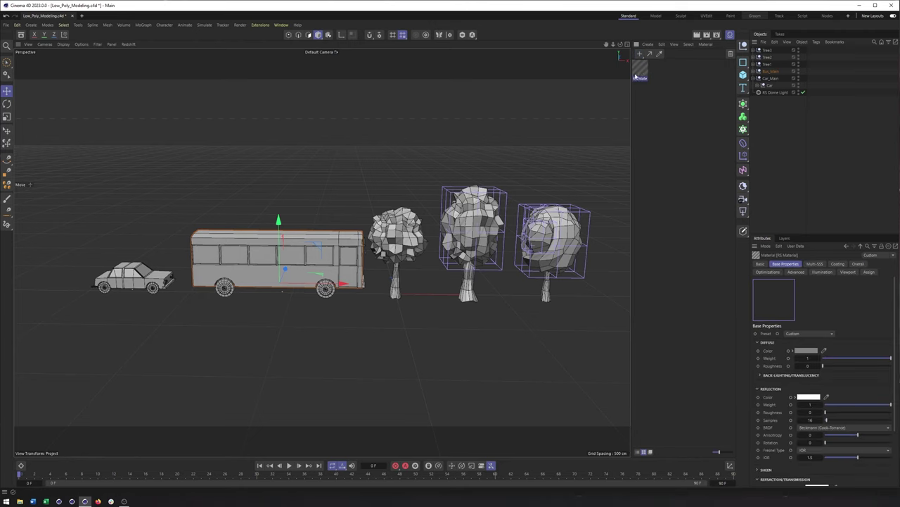
left_click_drag(642, 73, 726, 74, "ctrl")
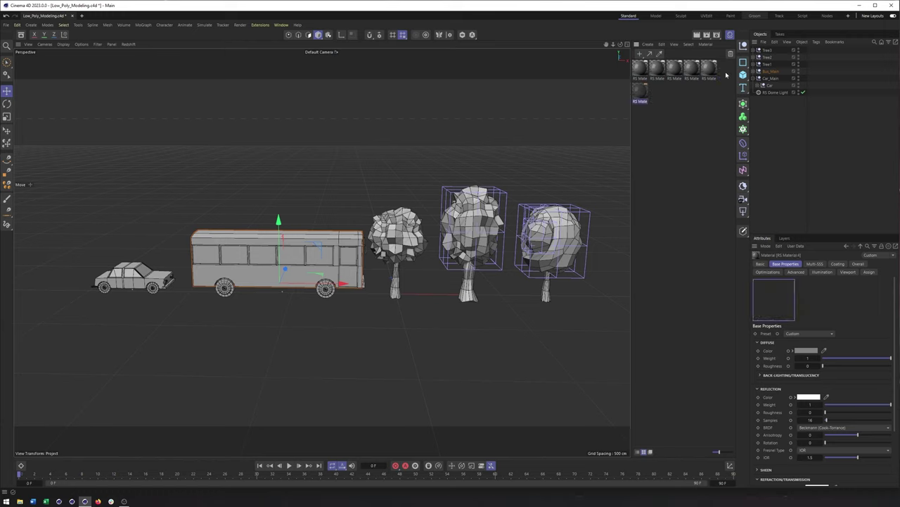
left_click_drag(640, 93, 689, 98, "ctrl")
left_click(641, 72)
mouse_move(406, 230)
middle_mouse_down("alt")
mouse_move(419, 224)
mouse_move(400, 225)
middle_mouse_up("alt")
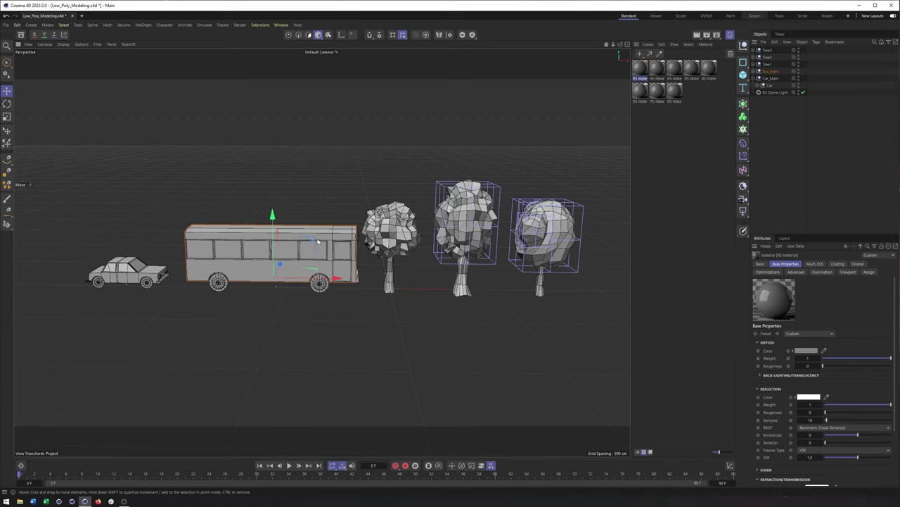
middle_click_drag(370, 254, 354, 256, "alt")
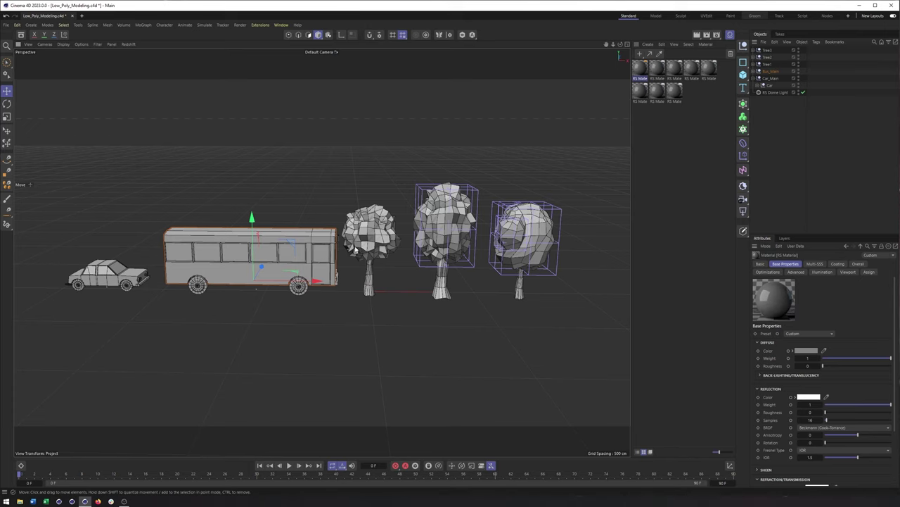
middle_click_drag(362, 243, 390, 238, "alt")
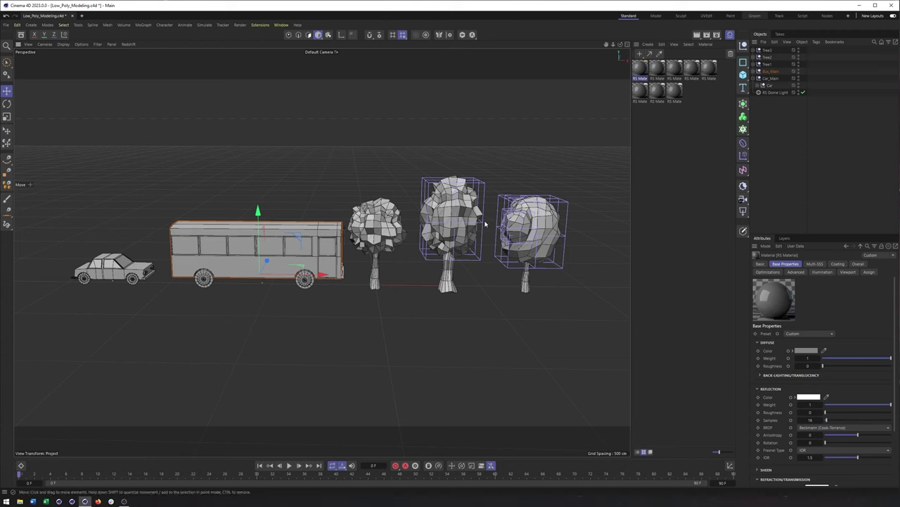
scroll(485, 216, "up", 2)
middle_click_drag(486, 214, 499, 208, "alt")
mouse_move(396, 244)
middle_mouse_down("alt")
mouse_move(405, 226)
mouse_move(383, 235)
middle_mouse_up("alt")
mouse_move(512, 240)
middle_mouse_down("alt")
mouse_move(524, 237)
mouse_move(512, 242)
middle_mouse_up("alt")
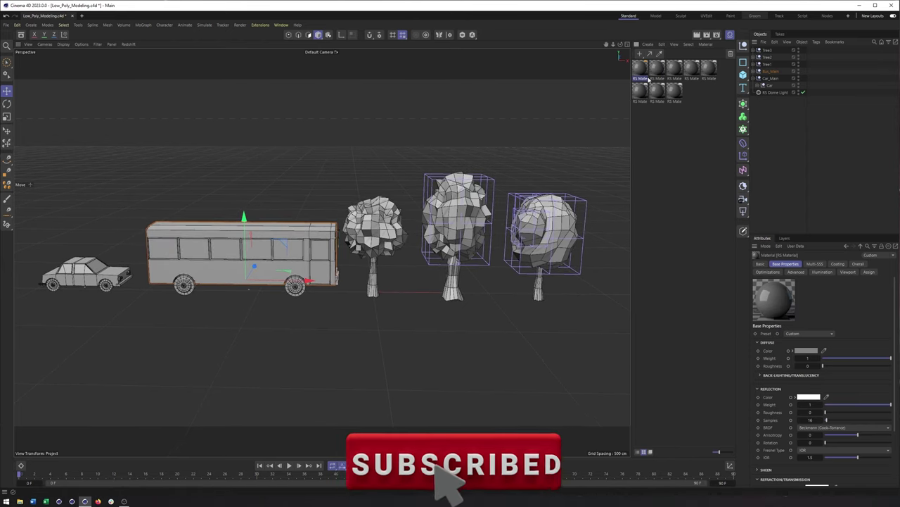
- Set the first material's diffuse colour to a medium blue with hue about 218°, saturation about 68% and value about 65%
left_click(806, 350)
left_click_drag(842, 416, 851, 415)
left_click(758, 396)
left_click_drag(759, 396, 770, 404)
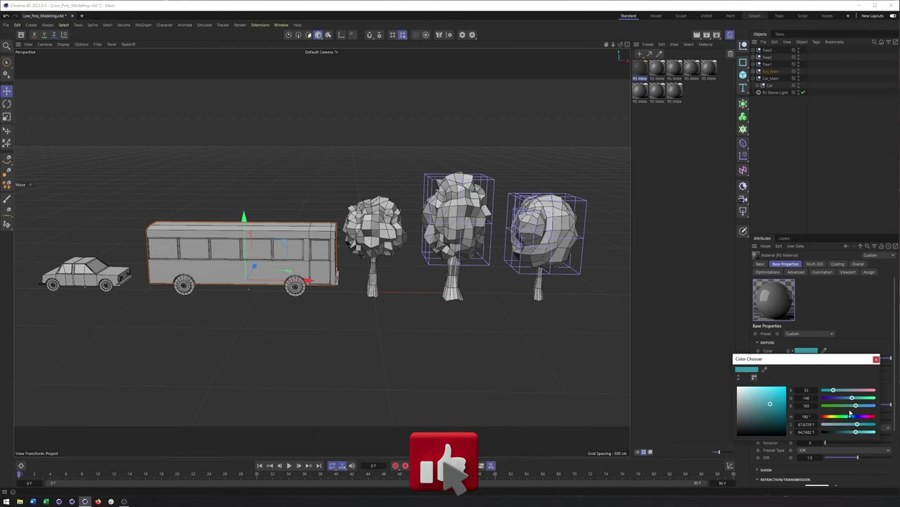
left_click_drag(853, 397, 842, 398)
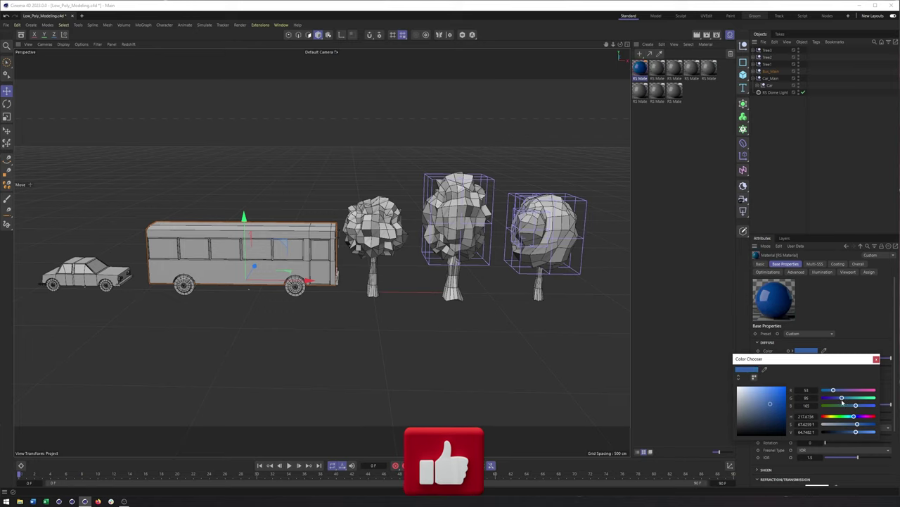
- Set the second material's diffuse colour to a bright turquoise
left_click(662, 70)
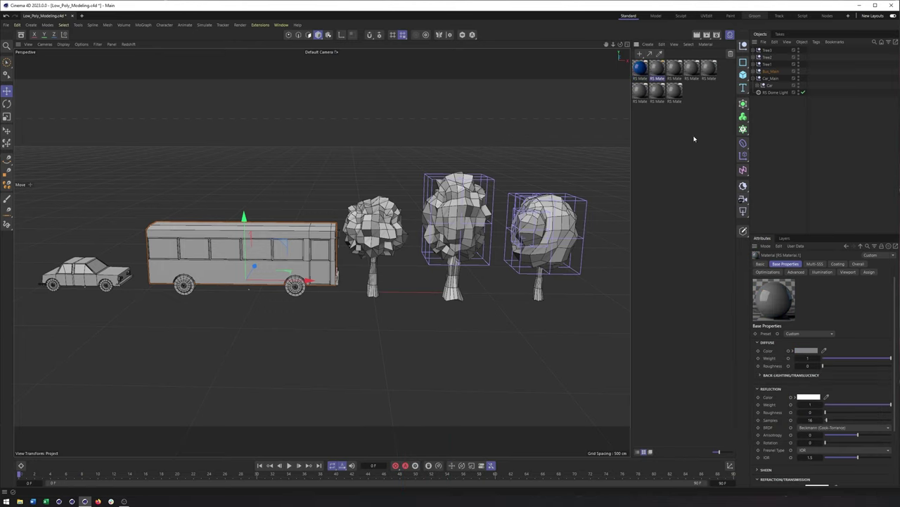
left_click(806, 349)
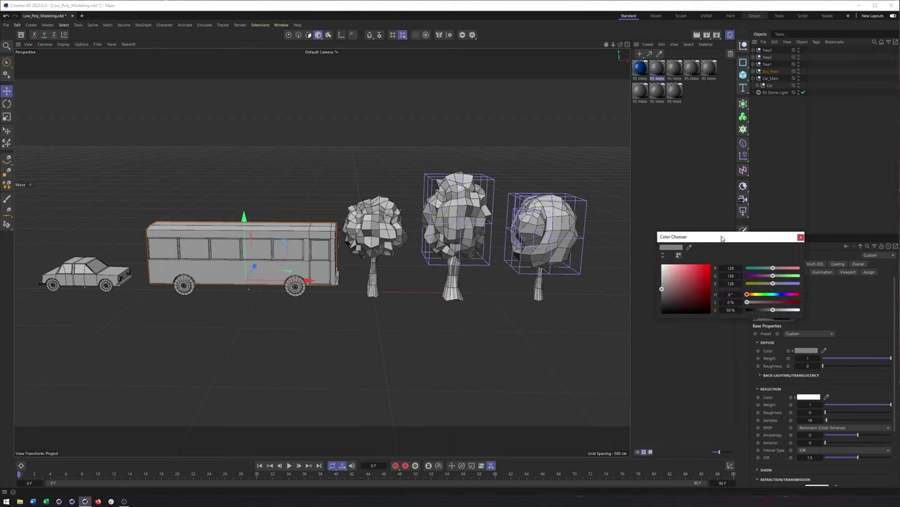
left_click(770, 295)
left_click_drag(684, 273, 690, 268)
left_click(800, 237)
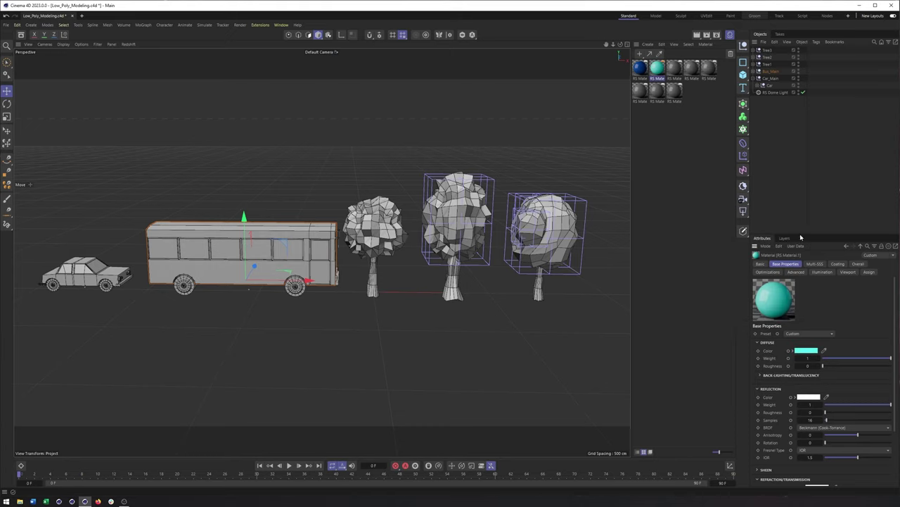
- Apply a reflective metal preset to the third material and raise its reflection roughness to about 0.45
left_click(674, 70)
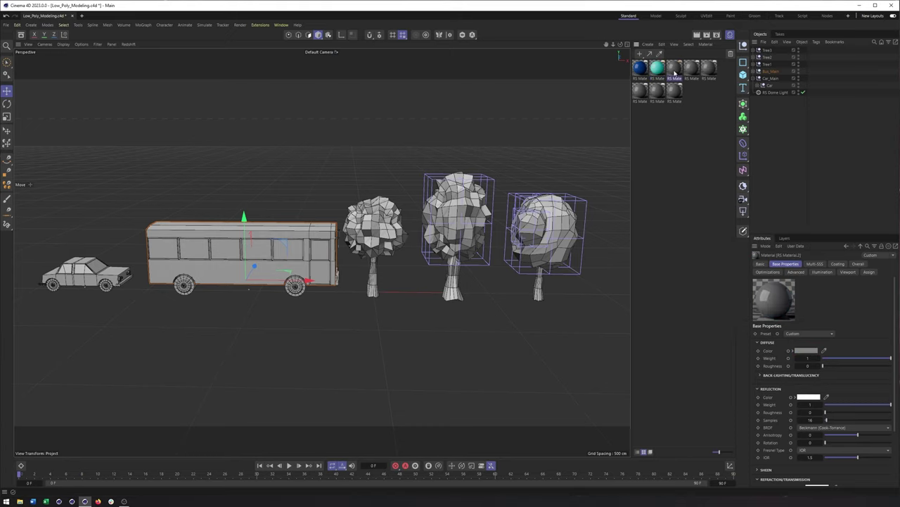
left_click(805, 335)
left_click(809, 395)
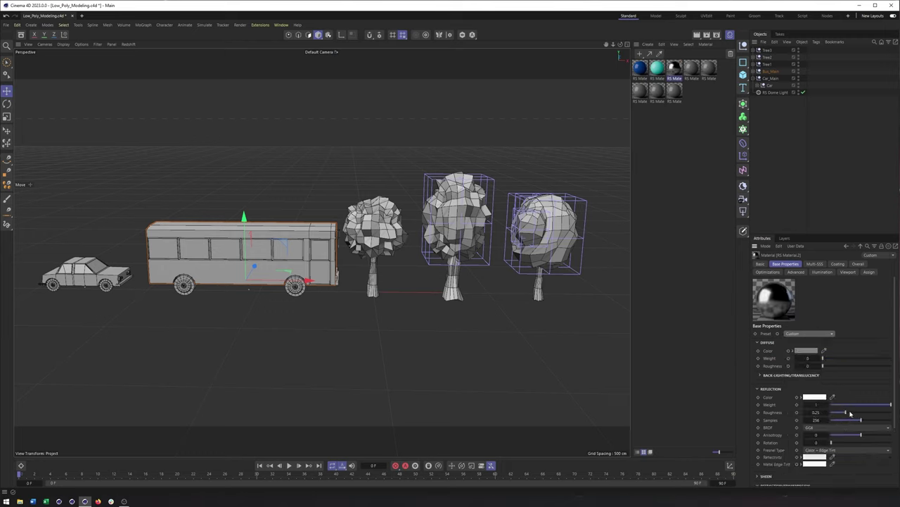
left_click_drag(848, 414, 858, 414)
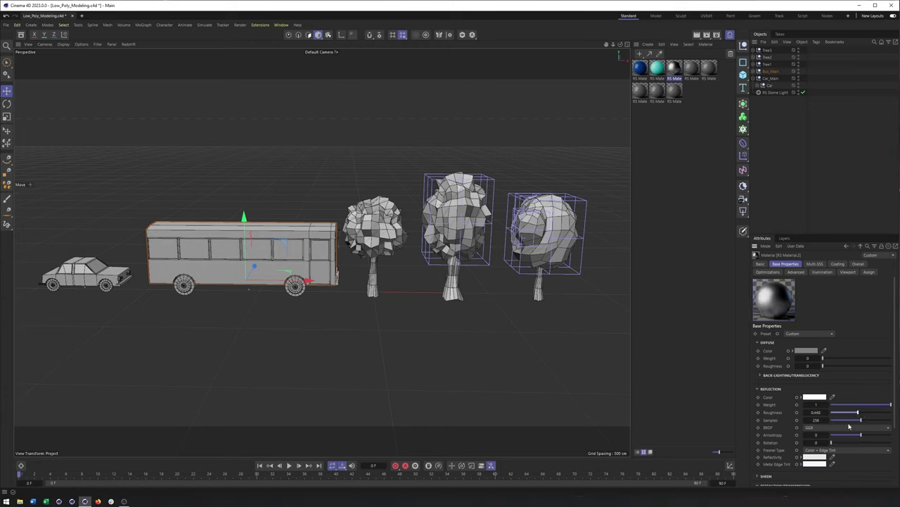
- Set the fourth material's diffuse colour to a dark green with value about 35% and raise its reflection roughness to about 0.51
left_click(691, 70)
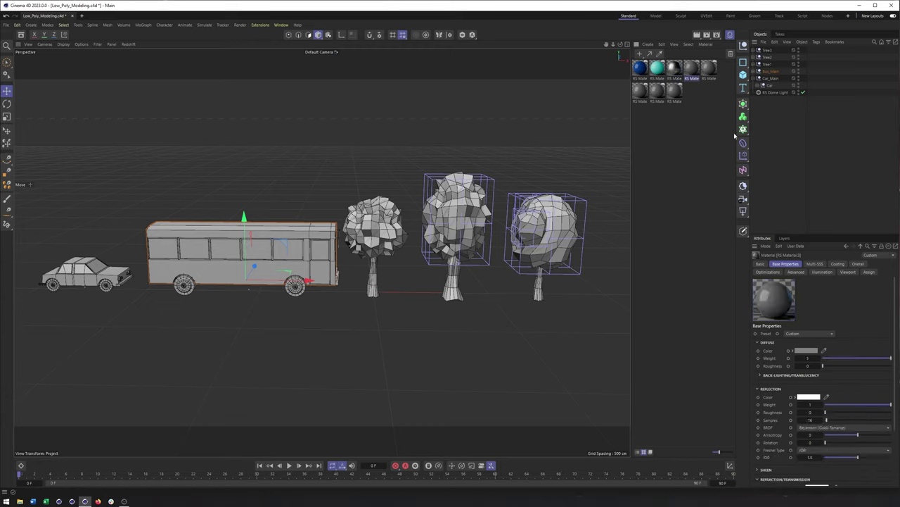
left_click(806, 350)
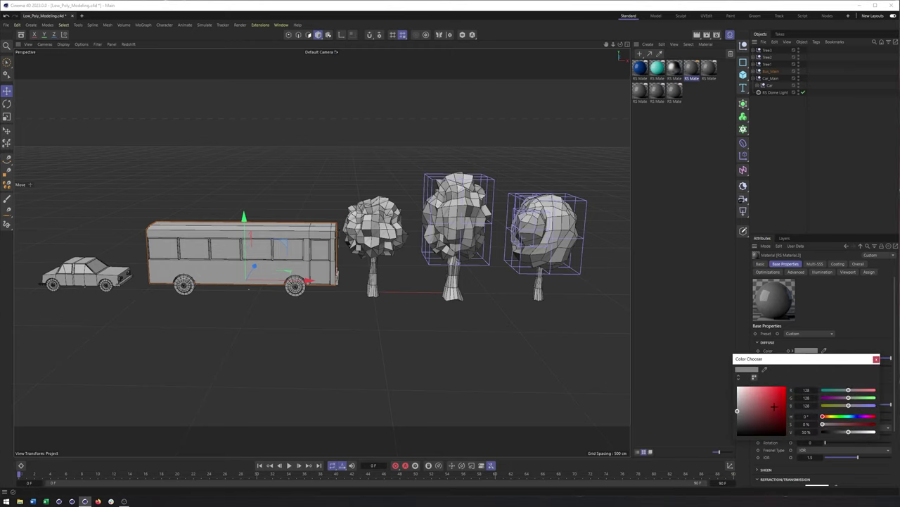
left_click(839, 417)
left_click_drag(772, 414, 760, 417)
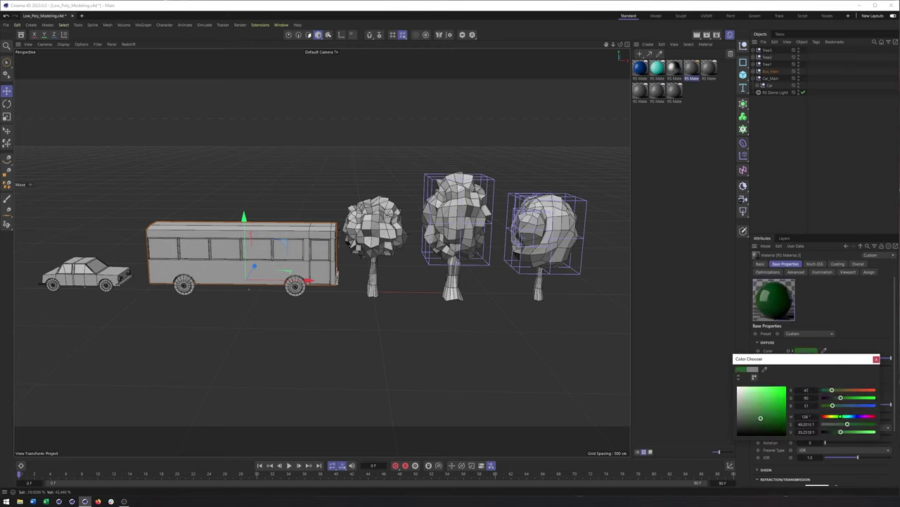
left_click(876, 360)
left_click_drag(827, 415, 861, 414)
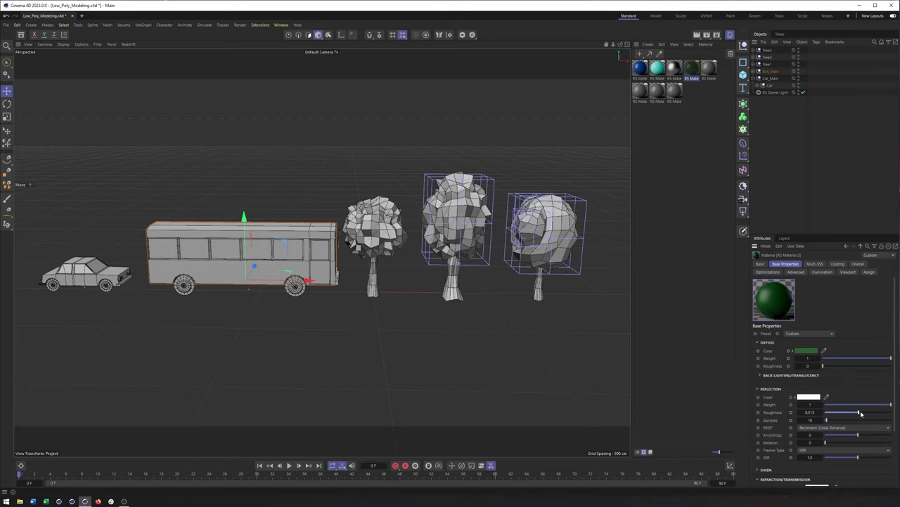
- Set the fifth material's diffuse colour to a dark brown with hue about 27° and raise its reflection roughness to about 0.52
left_click(709, 68)
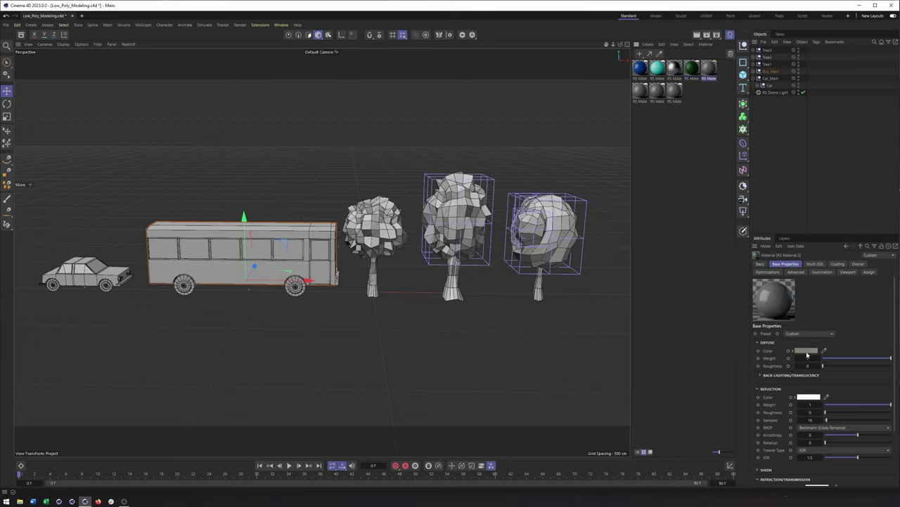
left_click(806, 350)
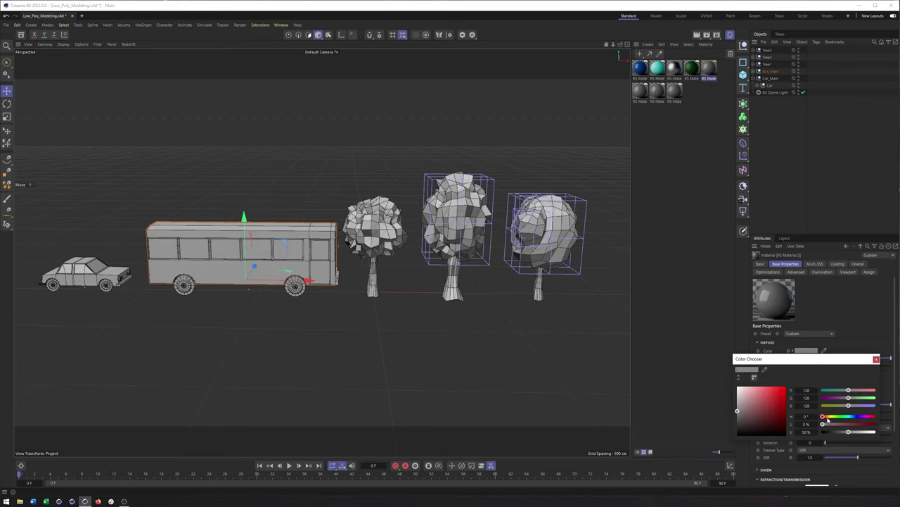
left_click_drag(828, 420, 829, 418)
left_click_drag(765, 414, 826, 416)
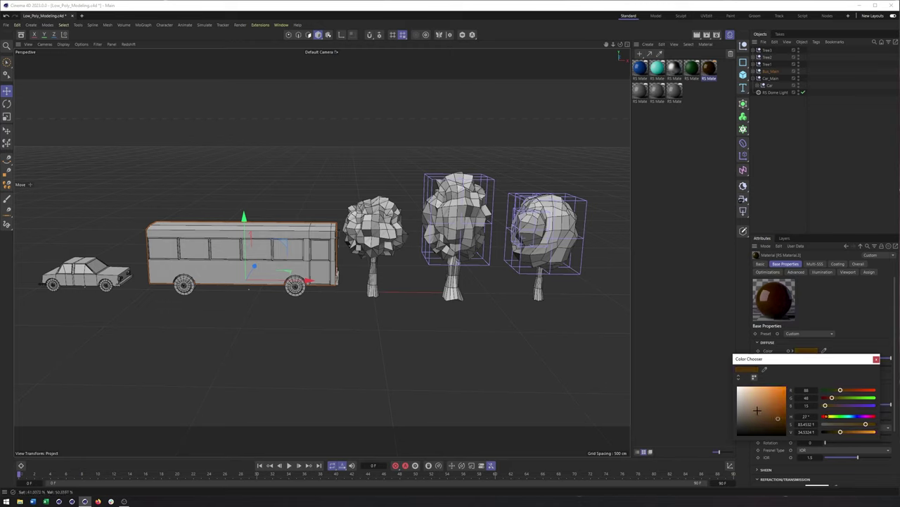
left_click(876, 359)
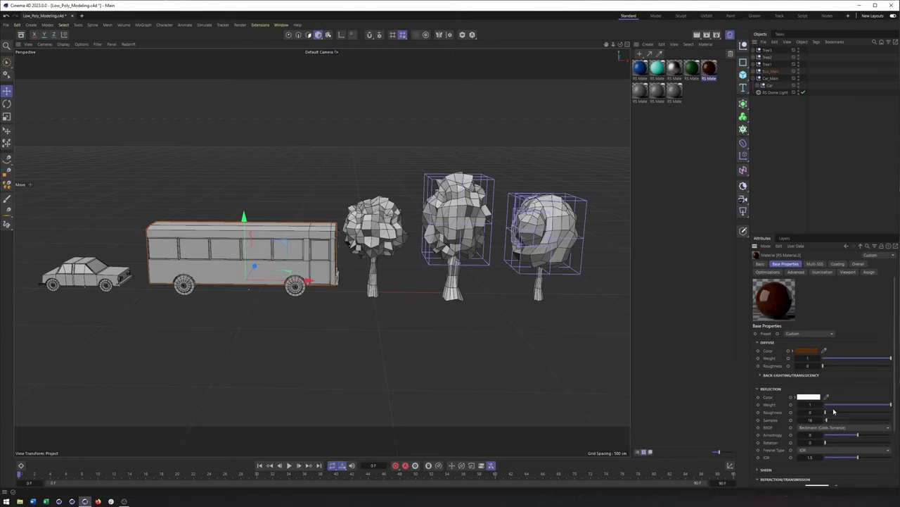
left_click_drag(825, 416, 859, 413)
- Set the sixth material's diffuse colour to a bright yellow and raise its reflection roughness slightly
left_click(641, 91)
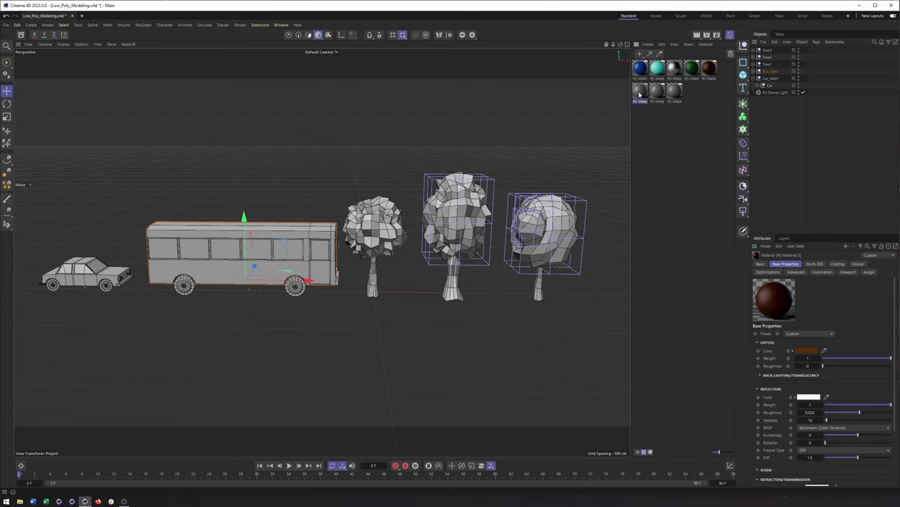
left_click(813, 351)
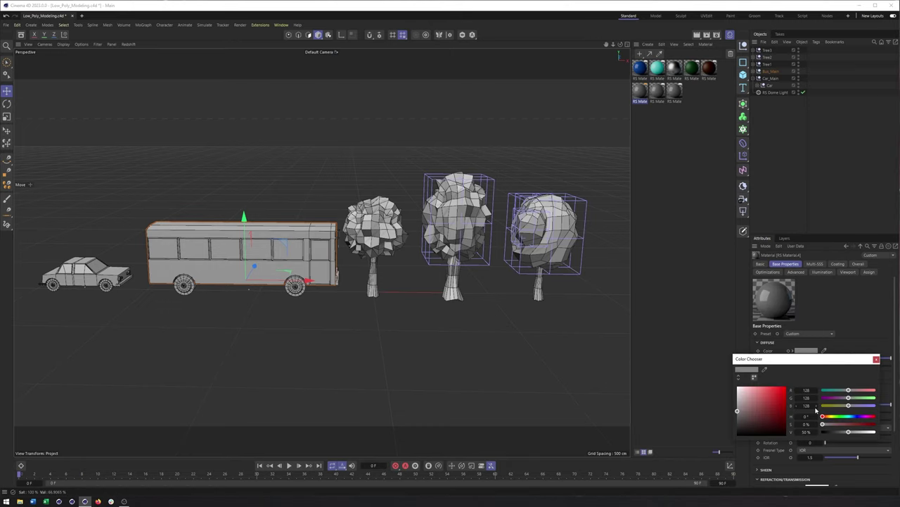
left_click_drag(814, 360, 767, 266)
left_click_drag(776, 323, 783, 324)
left_click(725, 295)
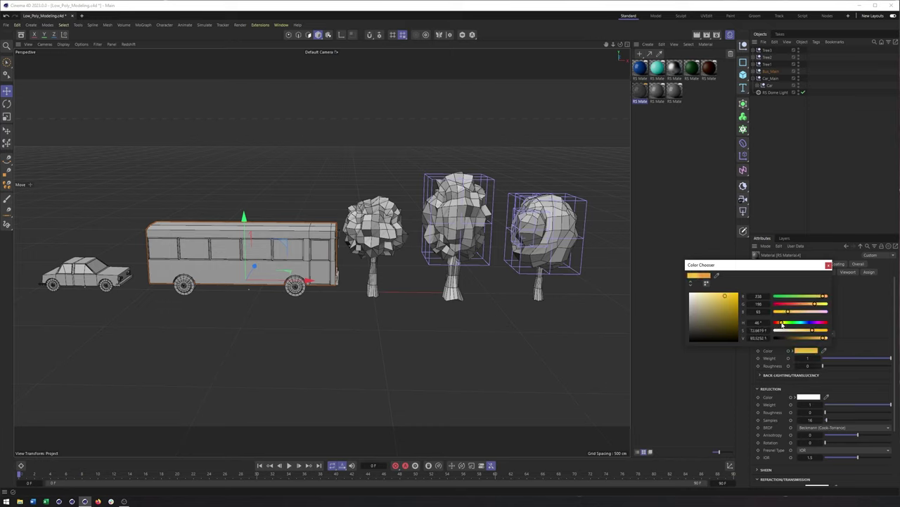
left_click(829, 264)
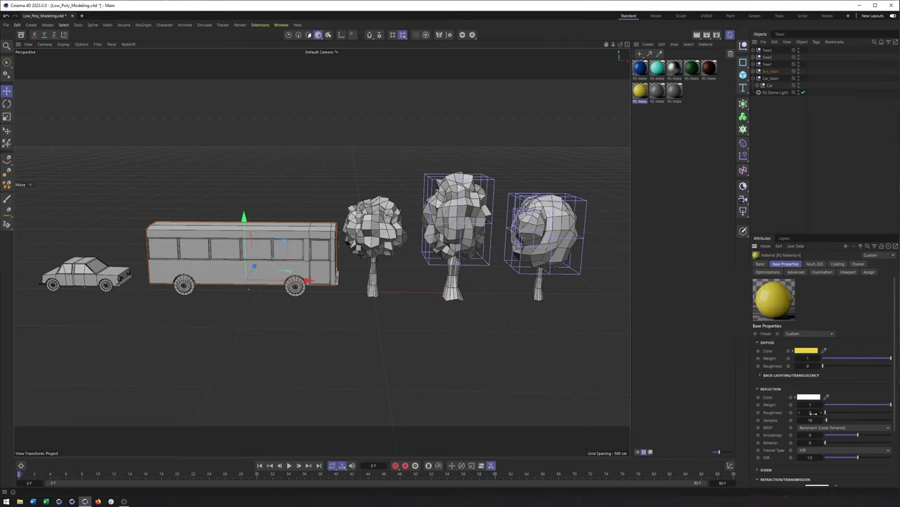
left_click_drag(827, 412, 836, 412)
- Set the seventh material's diffuse colour to a dark grey with value about 33% and raise its reflection roughness to about 0.40
left_click(656, 90)
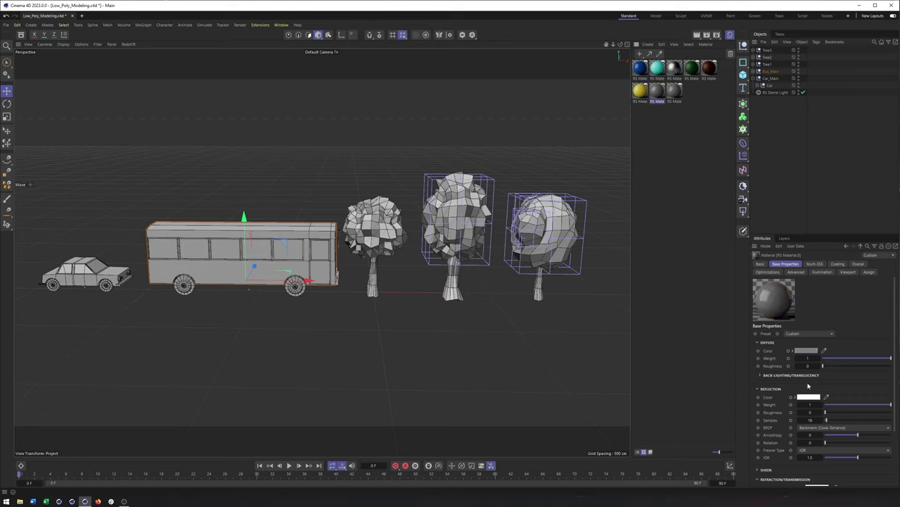
left_click(806, 350)
left_click_drag(738, 412, 737, 419)
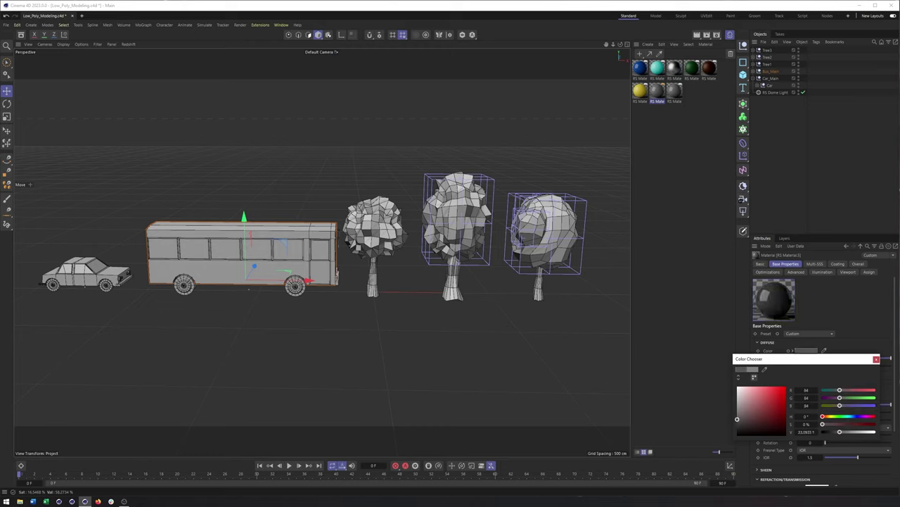
left_click(876, 359)
left_click_drag(829, 416, 854, 415)
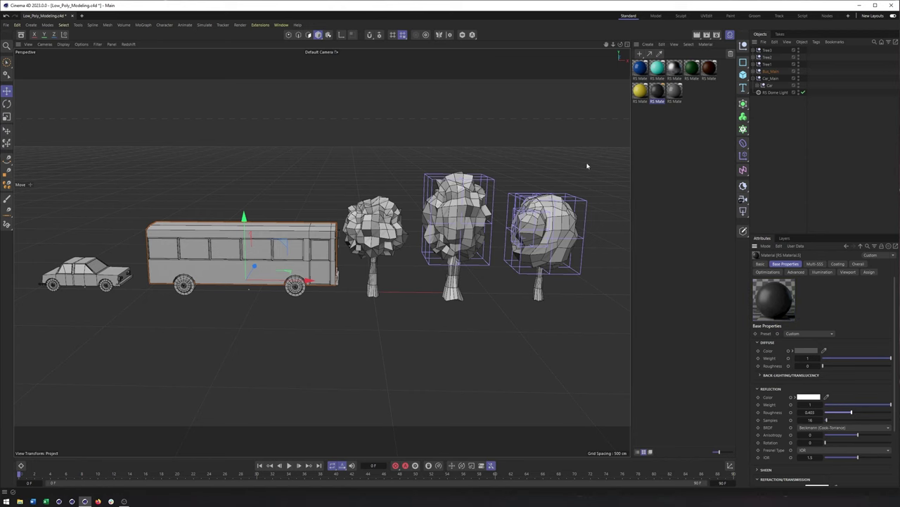
- Expand the tree groups in the object hierarchy and apply the dark green material to the crown of Tree3
middle_click_drag(322, 252, 410, 250, "alt")
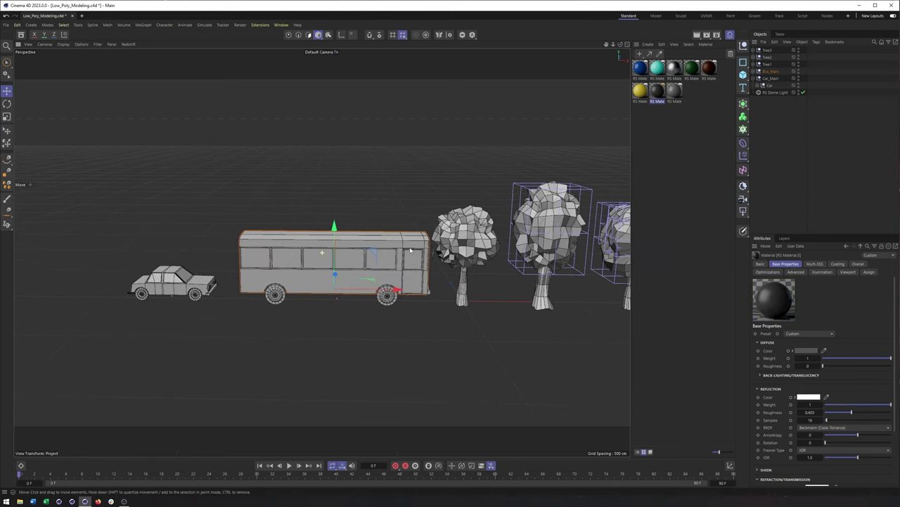
scroll(422, 232, "up", 6)
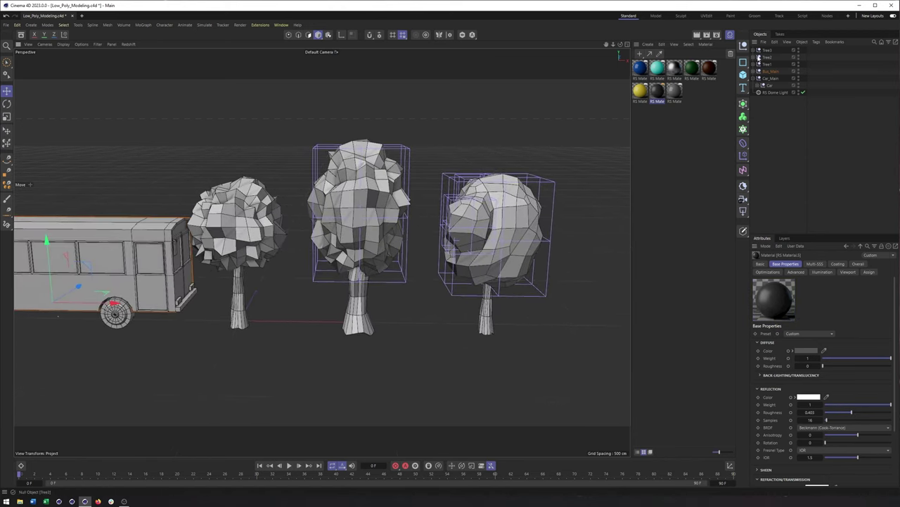
left_click(755, 50)
left_click(756, 71)
left_click(756, 106)
left_click_drag(687, 71, 822, 70)
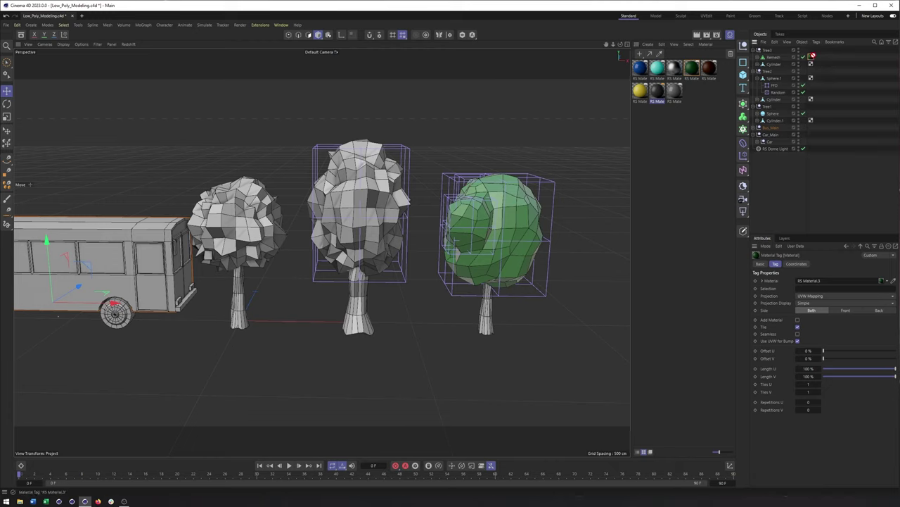
- Copy the green material tag to the crowns of Tree2 and Tree1, undoing the stray copy on Tree2's trunk
left_click_drag(826, 79, 825, 102, "ctrl")
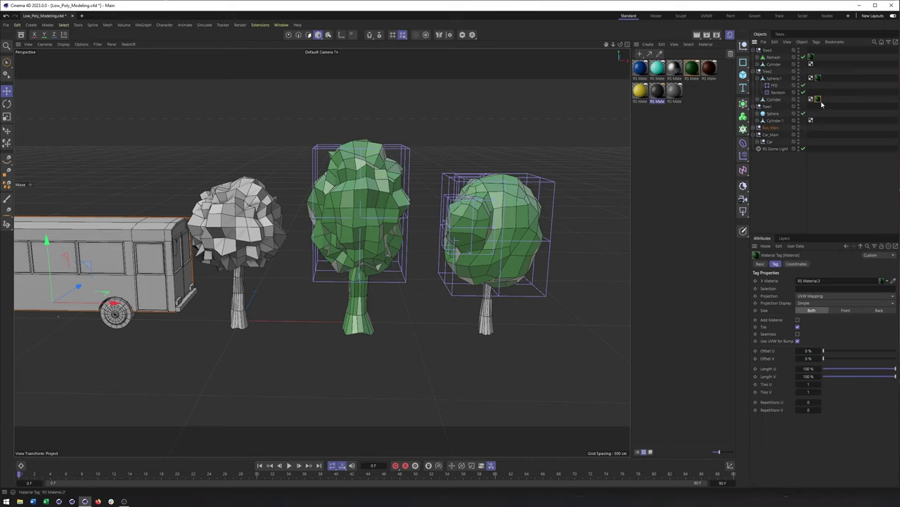
key("ctrl+z")
left_click(759, 106)
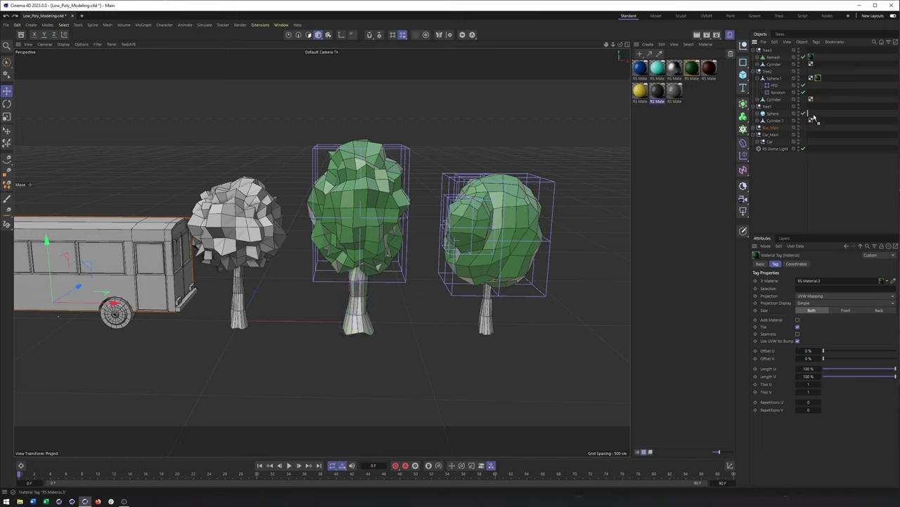
left_click_drag(812, 119, 812, 114)
- Apply the dark brown material to the trunk cylinders of all three trees
left_click(709, 68)
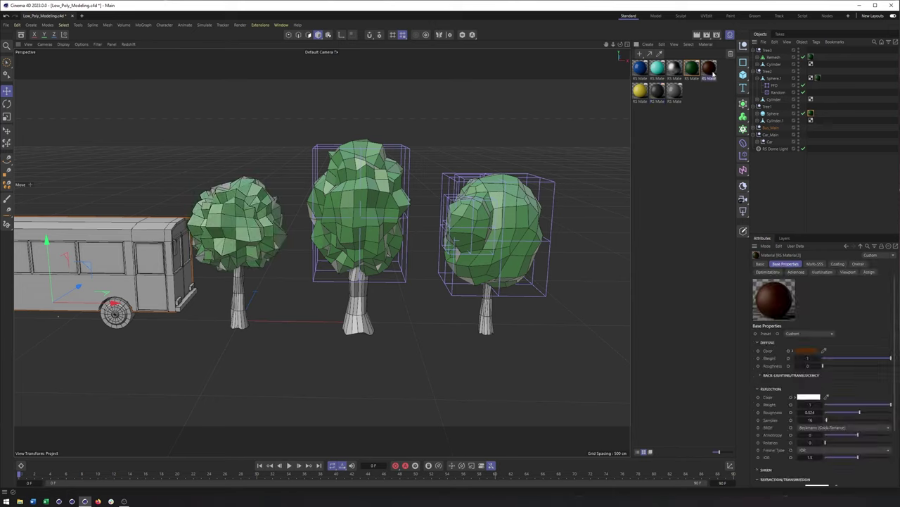
left_click_drag(780, 67, 802, 65)
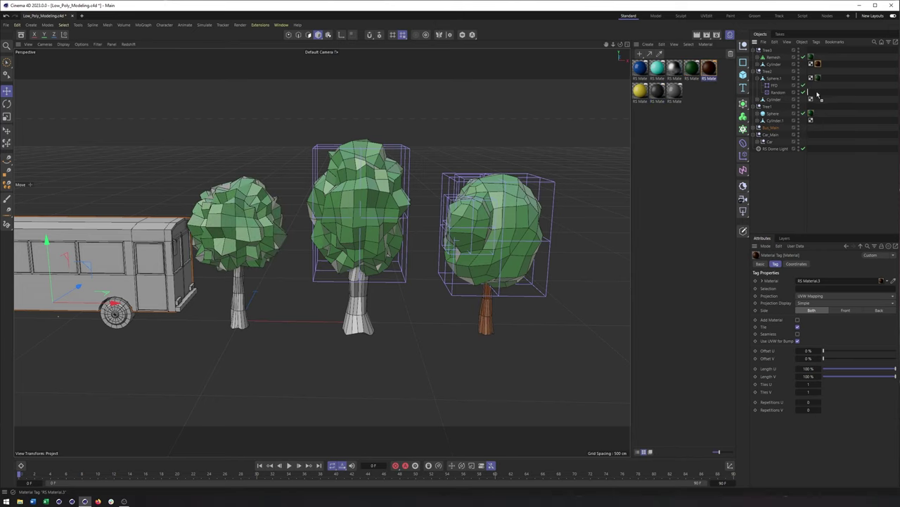
left_click_drag(819, 101, 817, 120)
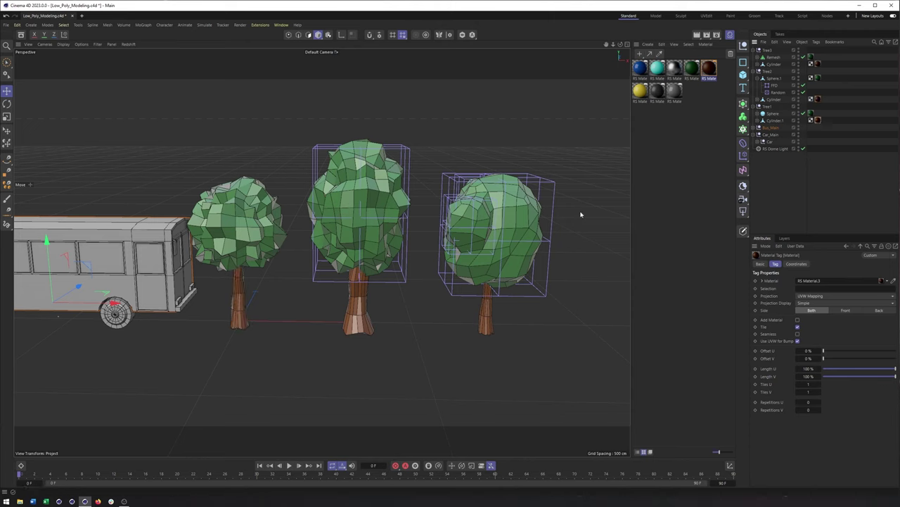
- Preview the textured trees with the Redshift viewport render, inspect the crowns and trunks, and turn the render off
middle_click_drag(432, 257, 480, 252, "alt")
right_click_drag(481, 251, 458, 256, "alt")
middle_click_drag(458, 255, 560, 253, "alt")
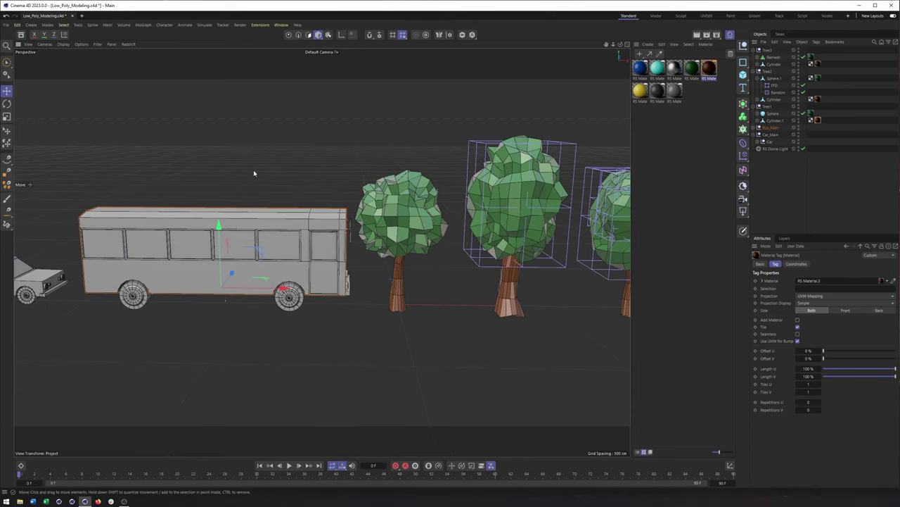
left_click(129, 44)
left_click(144, 58)
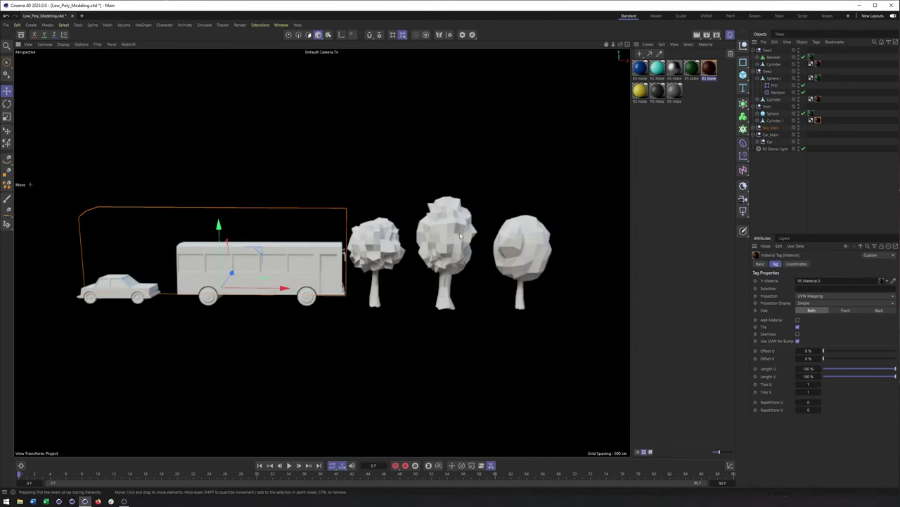
middle_click_drag(485, 236, 381, 245, "alt")
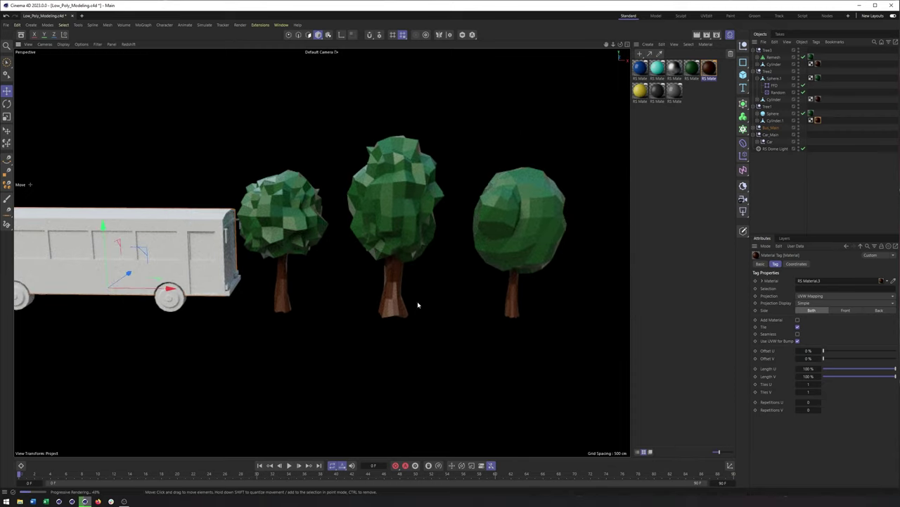
middle_click_drag(280, 281, 358, 281, "alt")
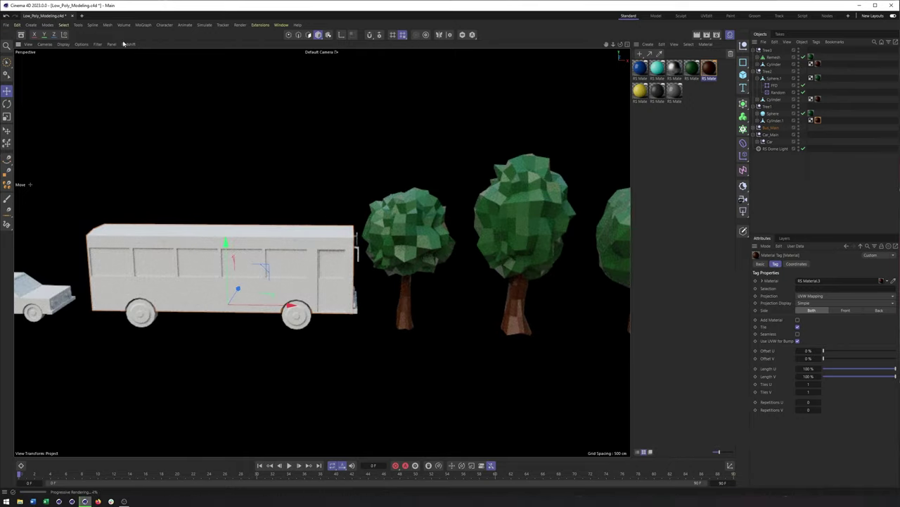
left_click(125, 44)
left_click(138, 59)
- Collapse the three tree groups and expand the Bus_Main hierarchy down to the contents of its Null and Boole
middle_click_drag(281, 263, 322, 251, "alt")
right_click_drag(298, 247, 333, 240, "alt")
middle_click_drag(332, 239, 340, 223, "alt")
left_click(753, 50)
left_click(755, 57)
left_click(755, 64)
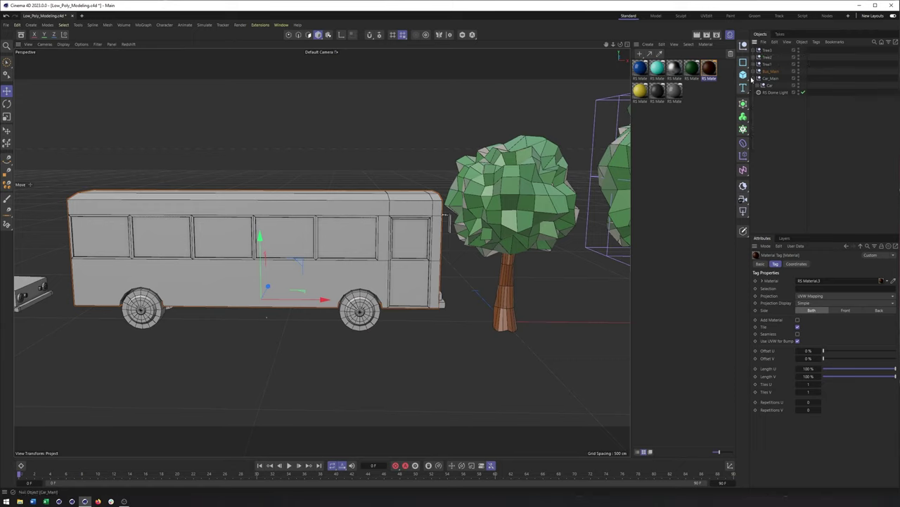
left_click(756, 71)
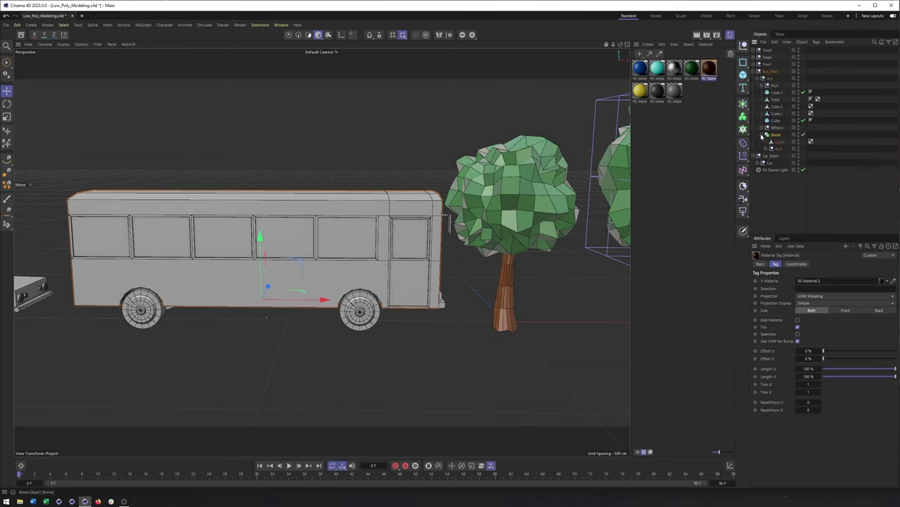
middle_click_drag(588, 190, 572, 194, "alt")
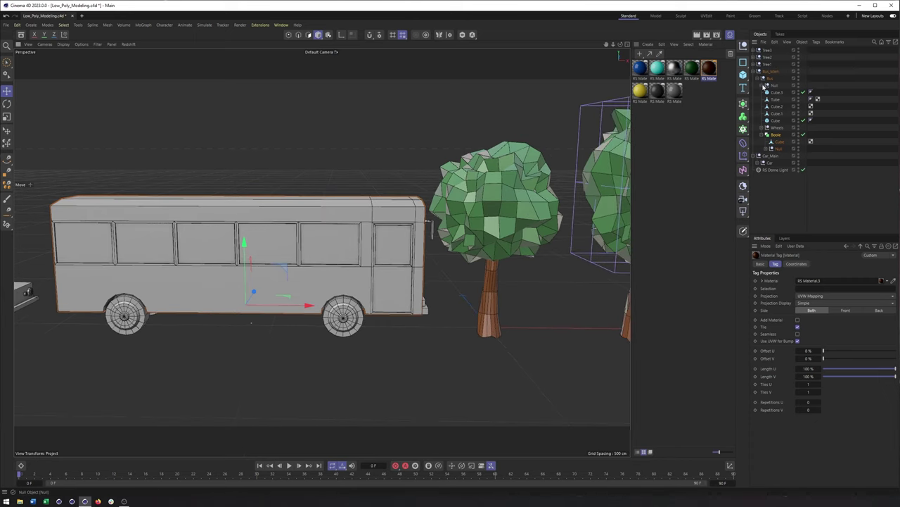
left_click(762, 85)
mouse_move(321, 251)
middle_mouse_down("alt")
mouse_move(429, 243)
mouse_move(328, 255)
middle_mouse_up("alt")
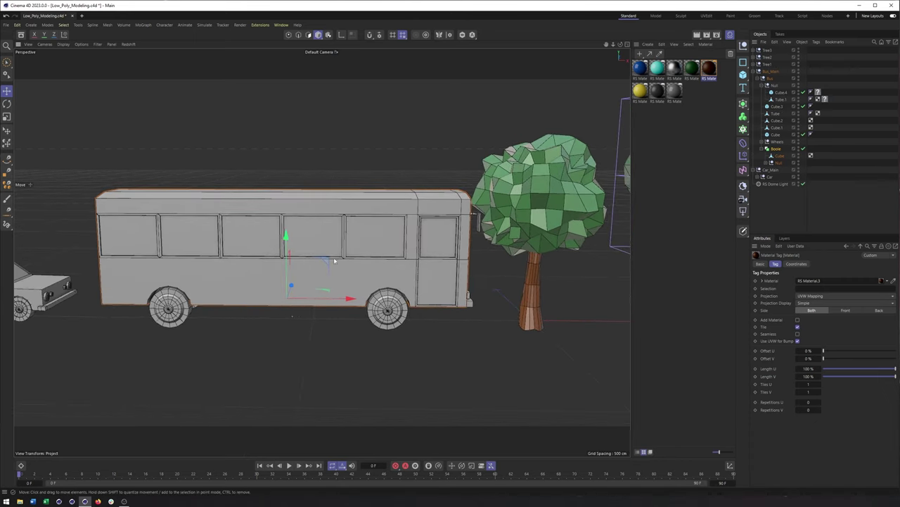
- Apply the eighth, still default grey material to the Cube inside the bus's Boole and select that material for editing
left_click(349, 266)
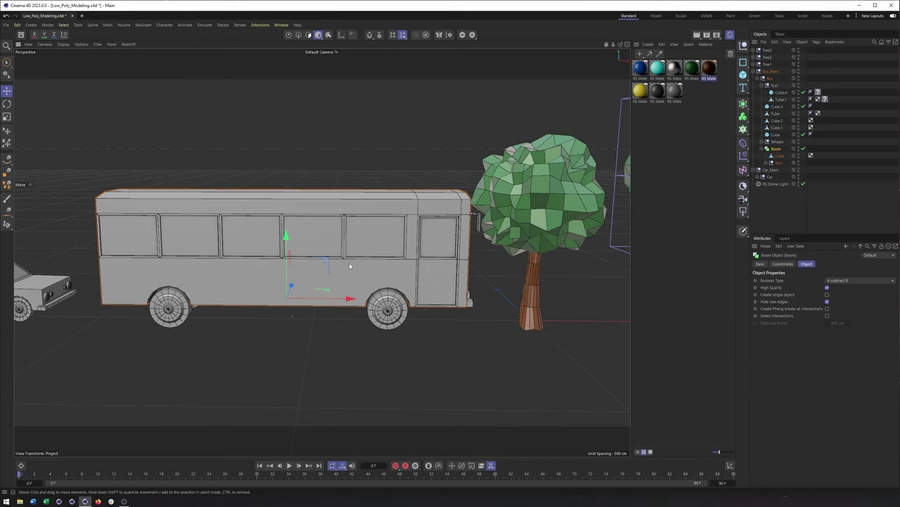
left_click(780, 155)
middle_click_drag(535, 232, 499, 231, "alt")
left_click(676, 88)
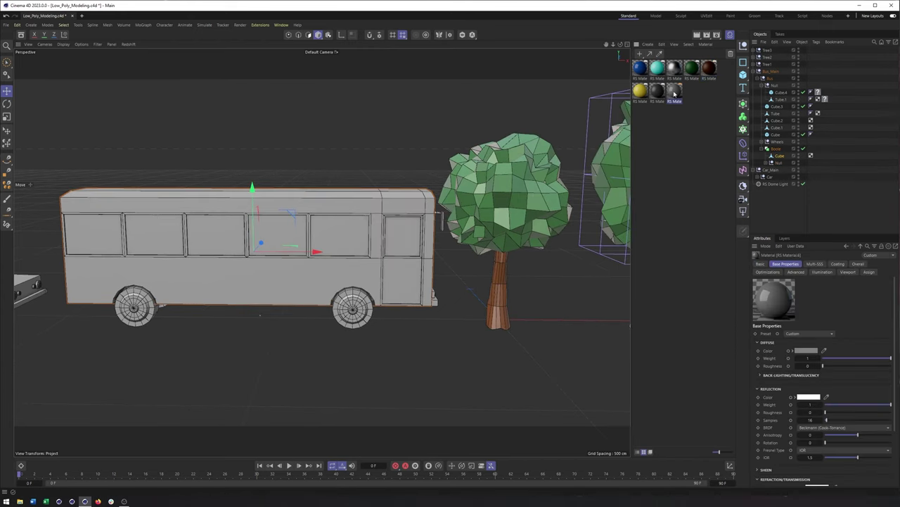
left_click_drag(780, 158, 779, 158)
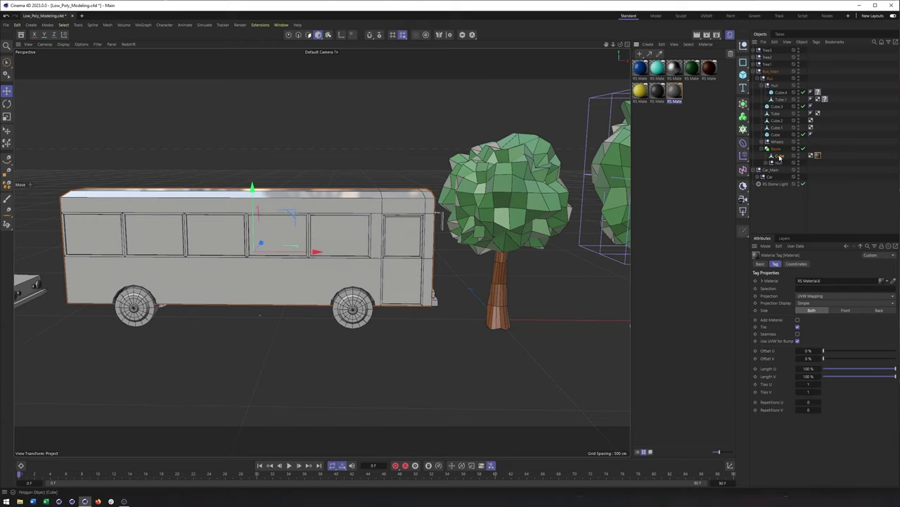
left_click(676, 93)
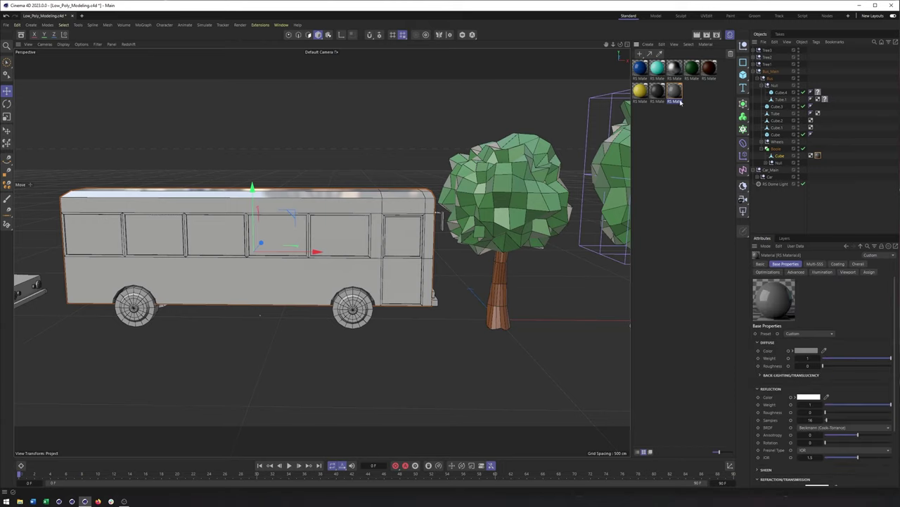
- Set the reflection roughness of the bus's grey material to 0.397
left_click_drag(834, 413, 849, 413)
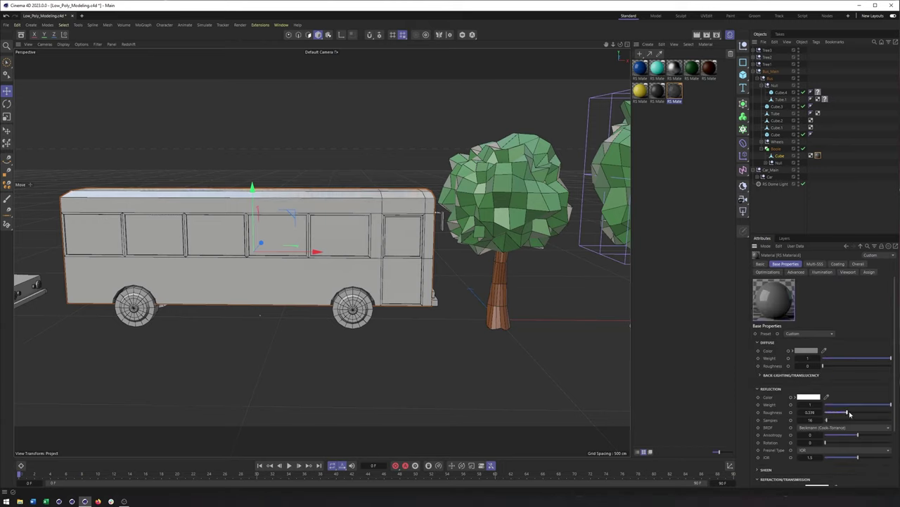
left_click_drag(437, 247, 432, 248, "alt")
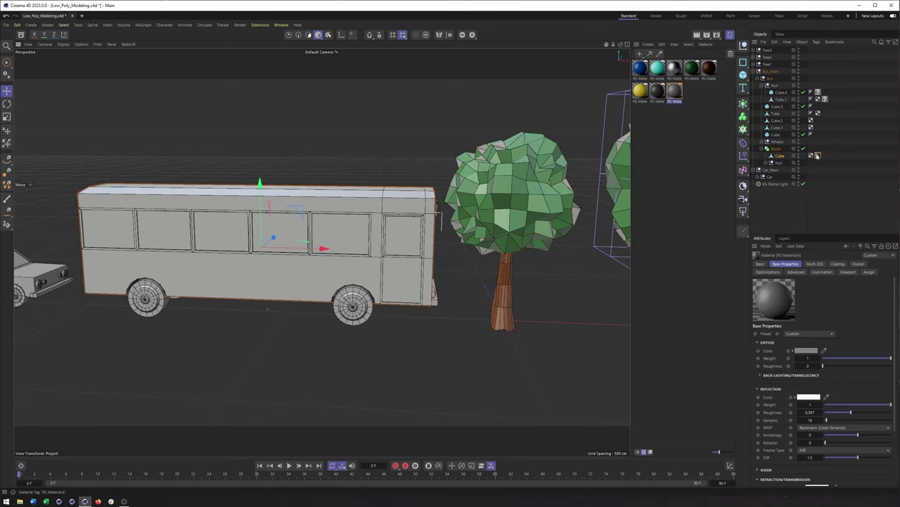
- Try moving the grey material tag from the Cube up to its parent Boole, then return it to the Cube
left_click(818, 156)
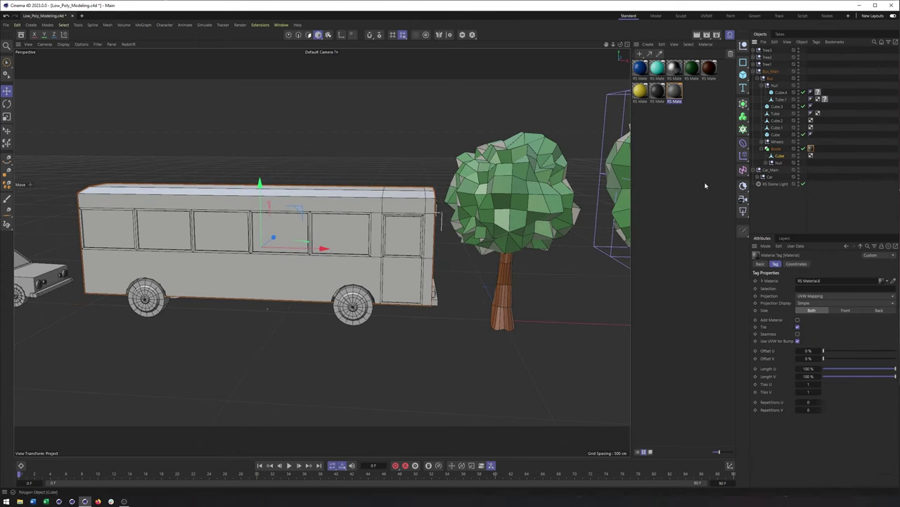
left_click(765, 163)
left_click(765, 162)
middle_click_drag(404, 218, 429, 208, "alt")
left_click_drag(429, 209, 412, 216, "alt")
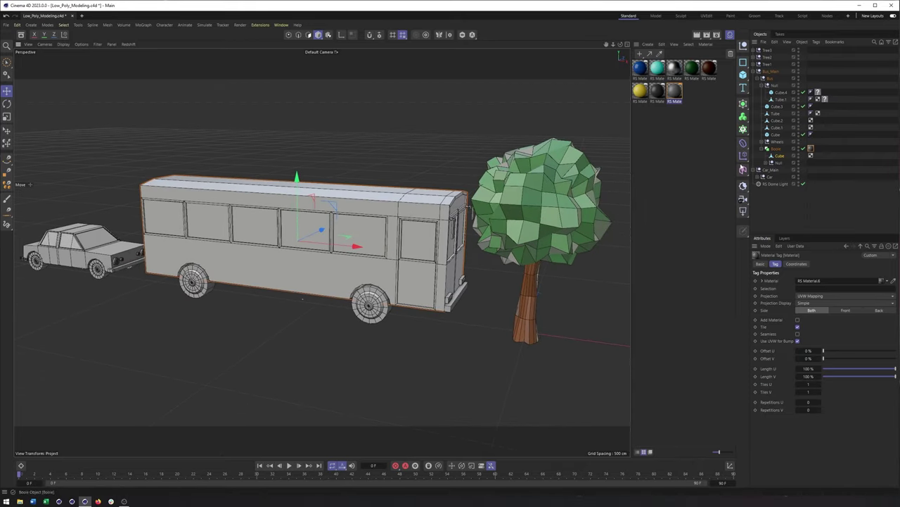
left_click_drag(817, 154, 813, 148)
left_click(780, 156)
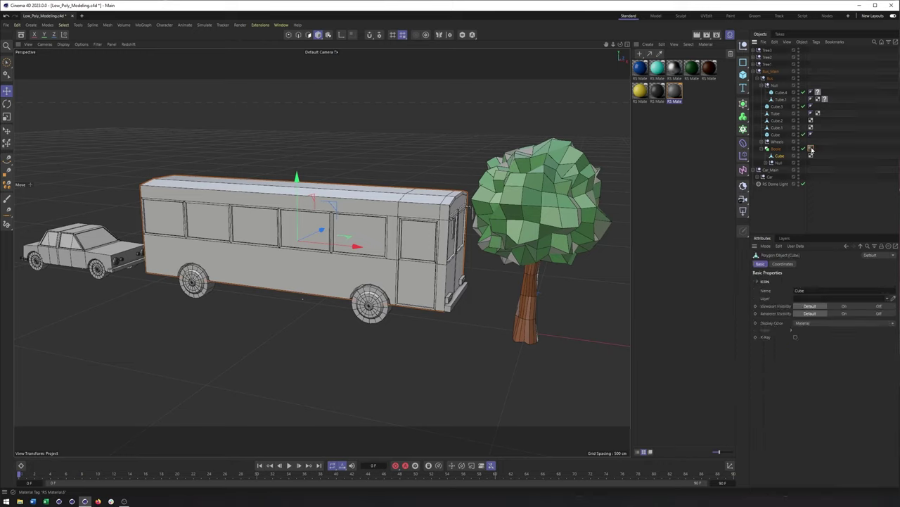
left_click(817, 156)
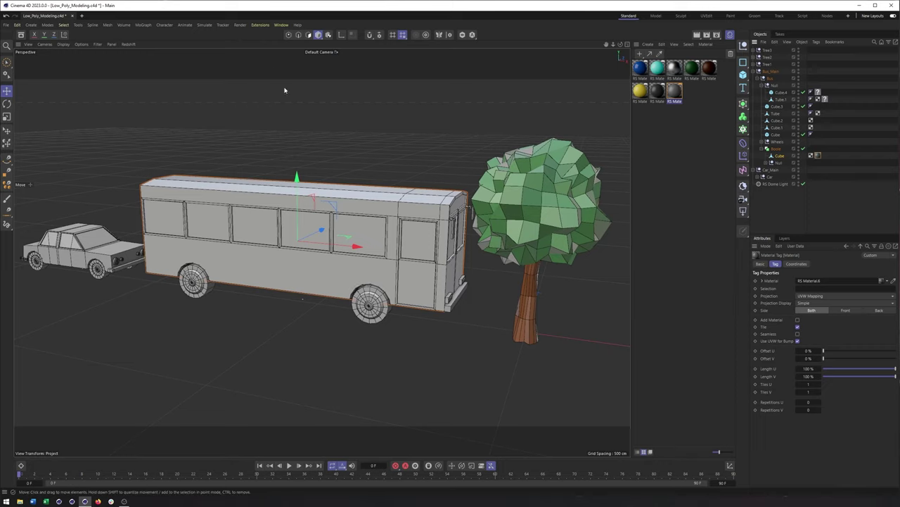
- Select the pane polygons of the door window and the five side windows on the door side of the bus
left_click(308, 35)
scroll(377, 232, "up", 3)
left_click(423, 234)
left_click(352, 243, "shift")
left_click(276, 235, "shift")
left_click(213, 227, "shift")
left_click(151, 222, "shift")
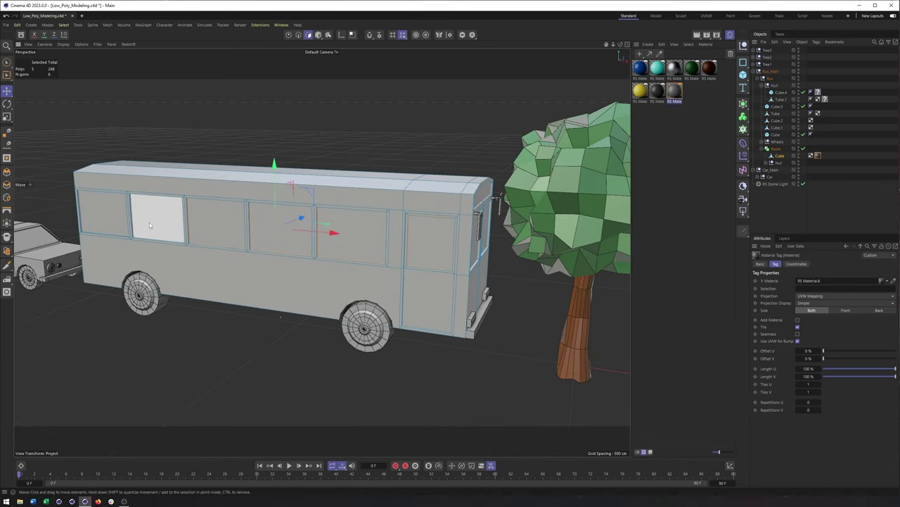
left_click(107, 217, "shift")
- Add the remaining window panes around the bus to the polygon selection and apply the turquoise material to all of them
left_click_drag(174, 223, 437, 268, "alt")
left_click(362, 263, "shift")
left_click_drag(361, 263, 479, 263, "alt")
left_click(479, 264, "shift")
left_click(373, 263, "shift")
middle_click_drag(296, 265, 535, 255, "alt")
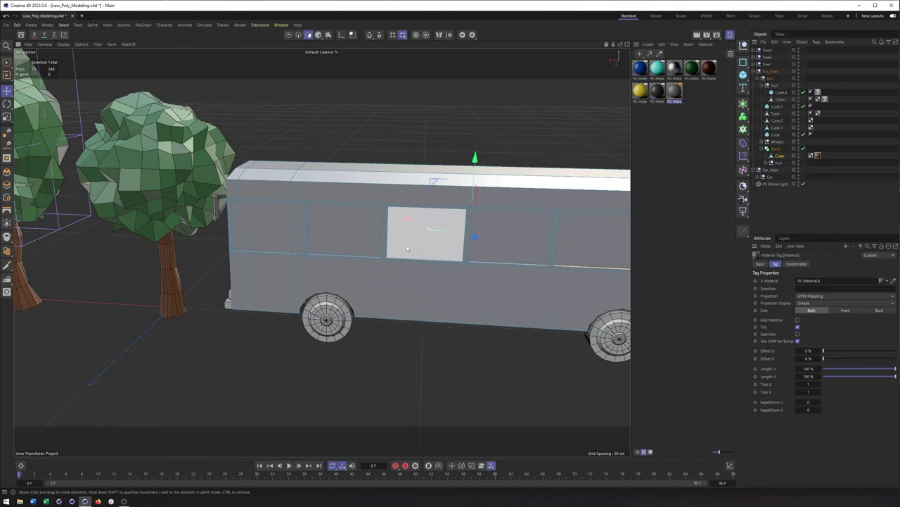
left_click(350, 236, "shift")
left_click(268, 232, "shift")
left_click_drag(356, 255, 342, 237, "alt")
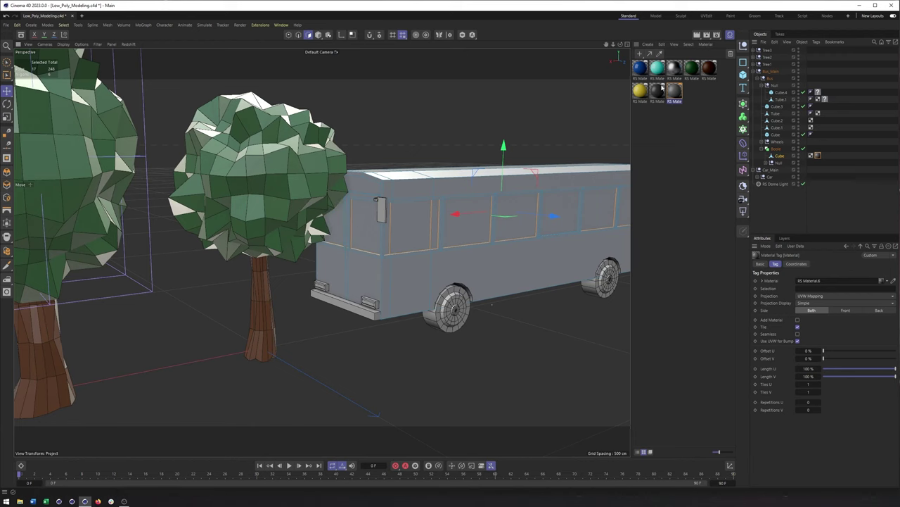
left_click_drag(415, 233, 448, 240)
scroll(486, 204, "up", 5)
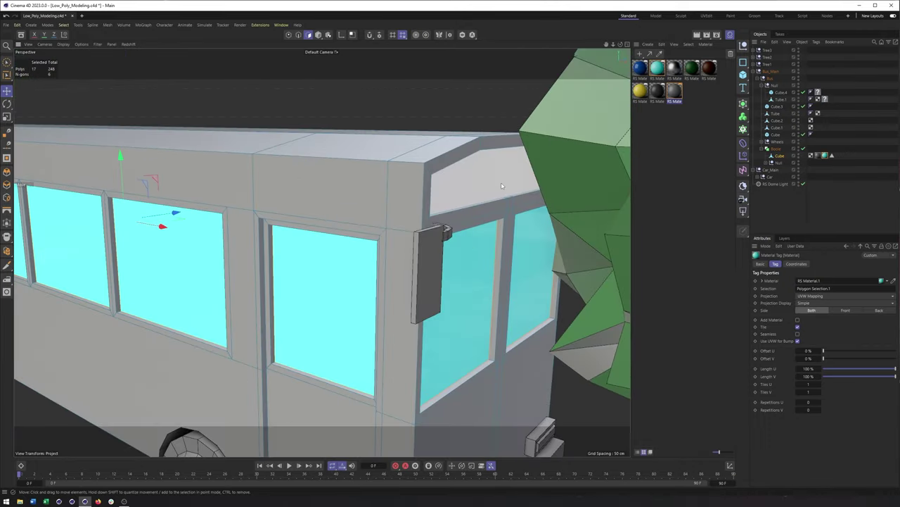
- Apply the yellow material to the sign panel above the windshield and return to Model mode
left_click(501, 183)
left_click_drag(674, 91, 626, 97)
left_click_drag(485, 182, 486, 180)
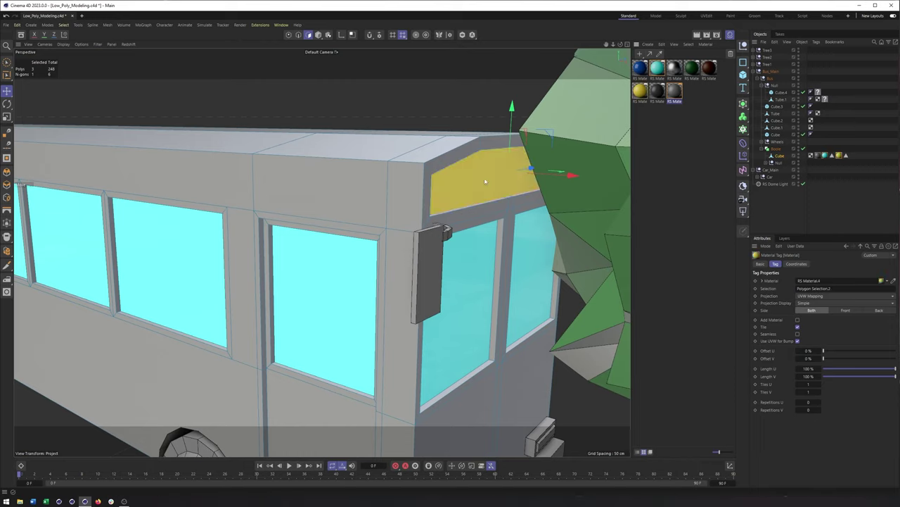
scroll(503, 204, "down", 5)
left_click_drag(414, 194, 388, 200, "alt")
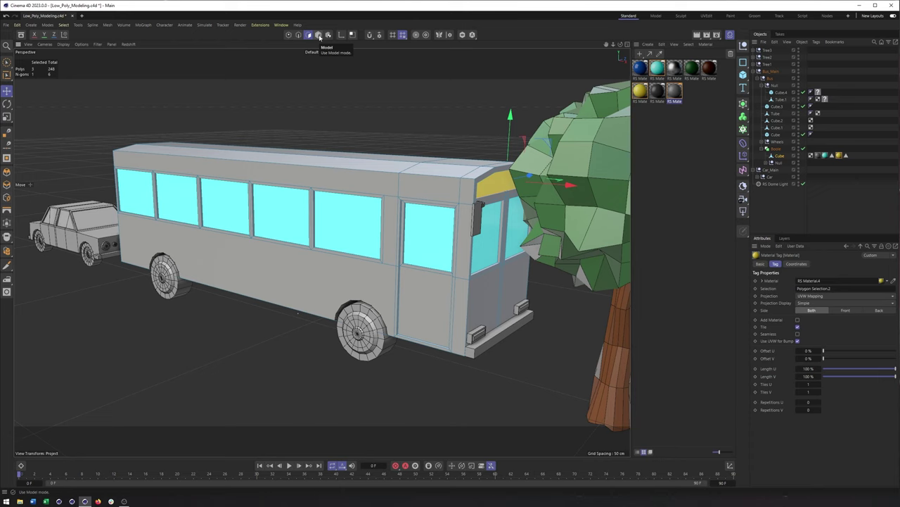
left_click(319, 36)
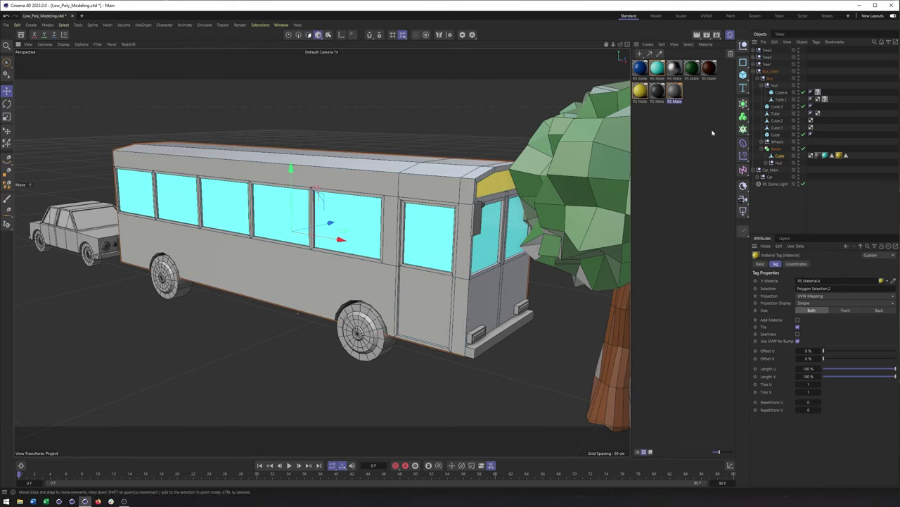
- Try moving the Cube's material and polygon selection tags up to the Boole, then undo it
left_click(818, 154)
left_click_drag(822, 147, 842, 148)
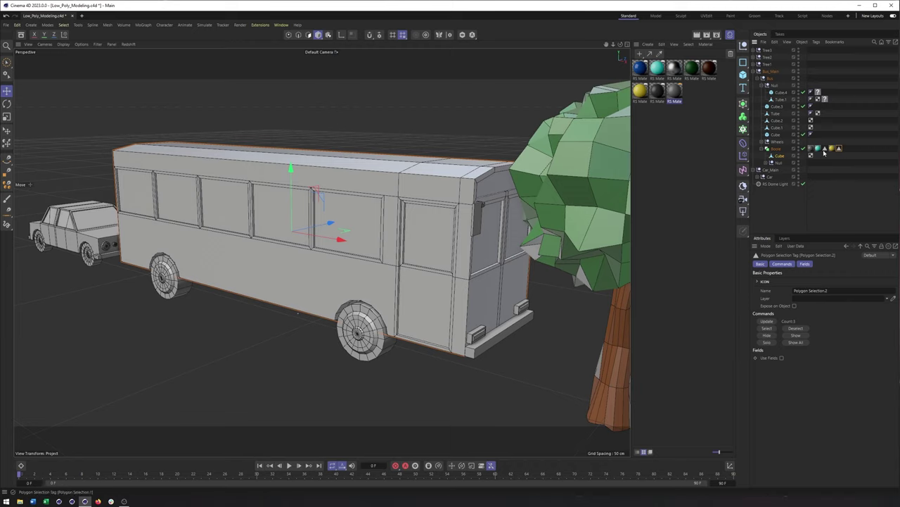
left_click_drag(817, 157, 828, 157)
key("ctrl+z")
key("ctrl+z")
key("ctrl+z")
key("ctrl+z")
key("ctrl+z")
key("ctrl+z")
key("ctrl+z")
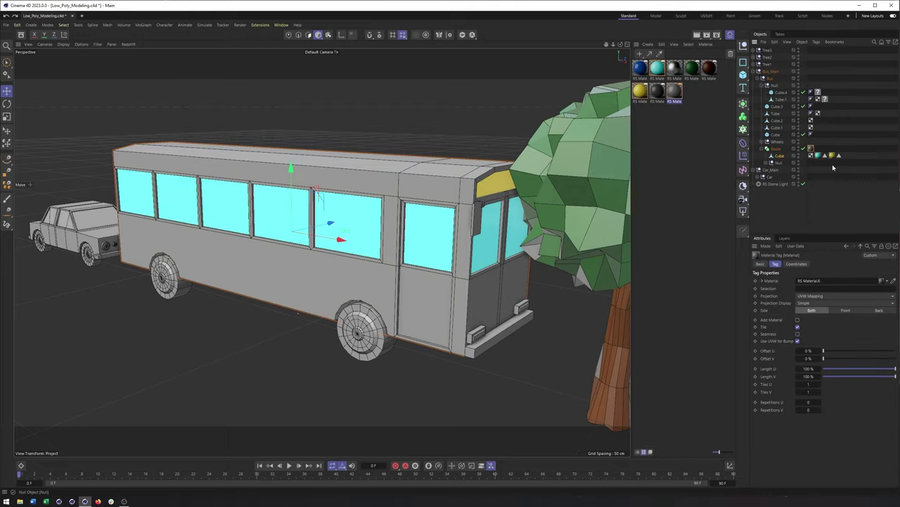
- Inspect the bus's underside and wheel arches with the grey material tag on the Boole, then put the tag back on the Cube
left_click_drag(393, 259, 380, 169, "alt")
middle_click_drag(392, 259, 401, 169, "alt")
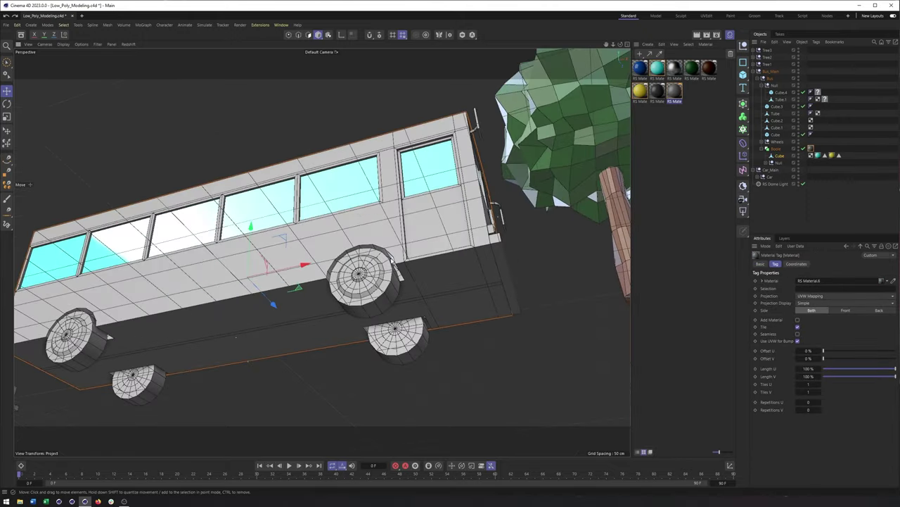
left_click_drag(386, 274, 423, 267, "alt")
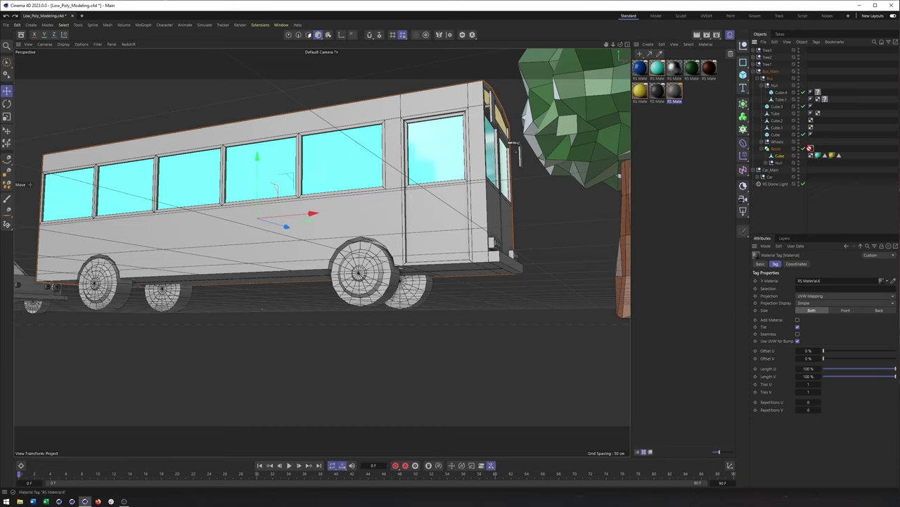
left_click_drag(815, 155, 817, 156)
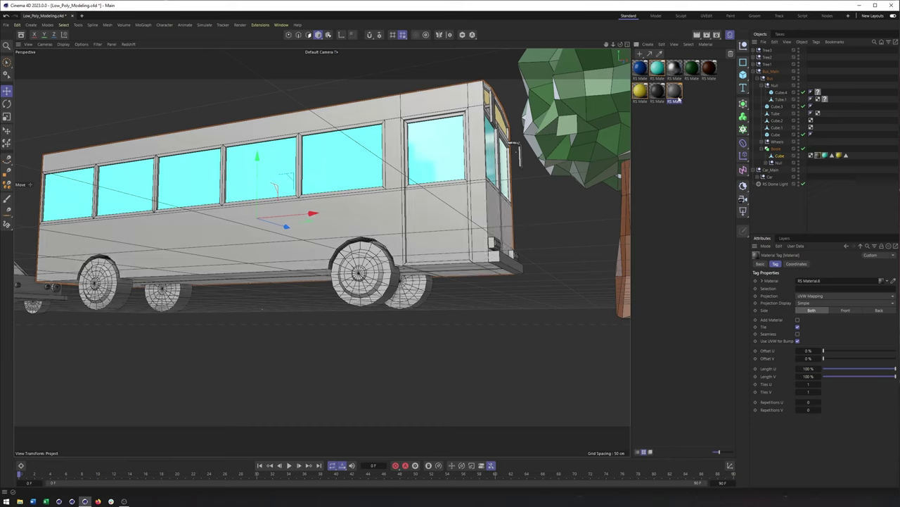
- Apply the grey material also to the Null inside the bus's Boole
left_click_drag(415, 246, 461, 279, "alt")
middle_click_drag(493, 240, 472, 244, "alt")
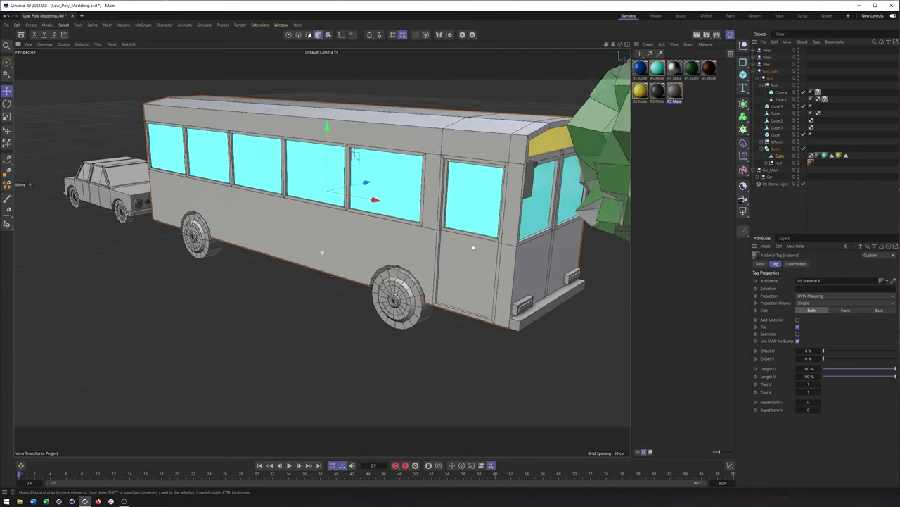
right_click_drag(472, 244, 520, 232, "alt")
middle_click_drag(482, 227, 470, 221, "alt")
right_click_drag(470, 221, 507, 211, "alt")
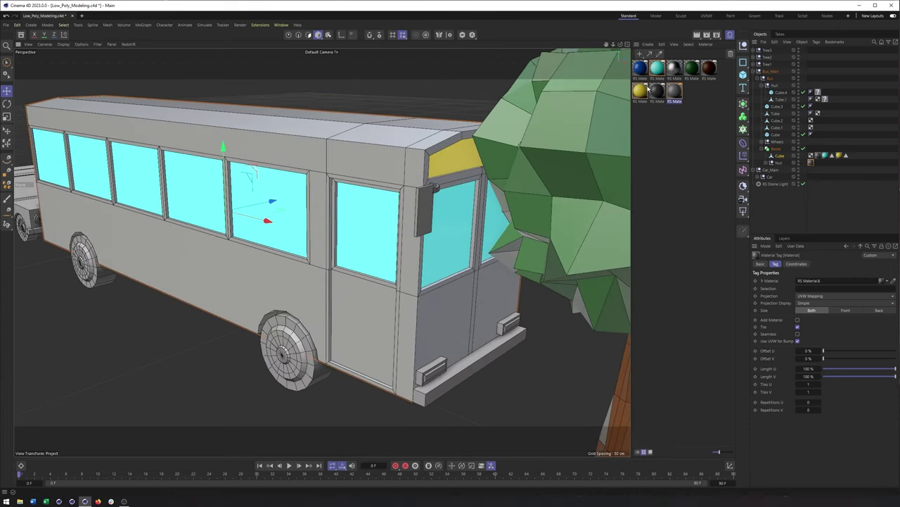
- Hide the three tree groups in the viewport and select the side mirror on the bus's door side
left_click(799, 63)
left_click_drag(534, 184, 436, 194, "alt")
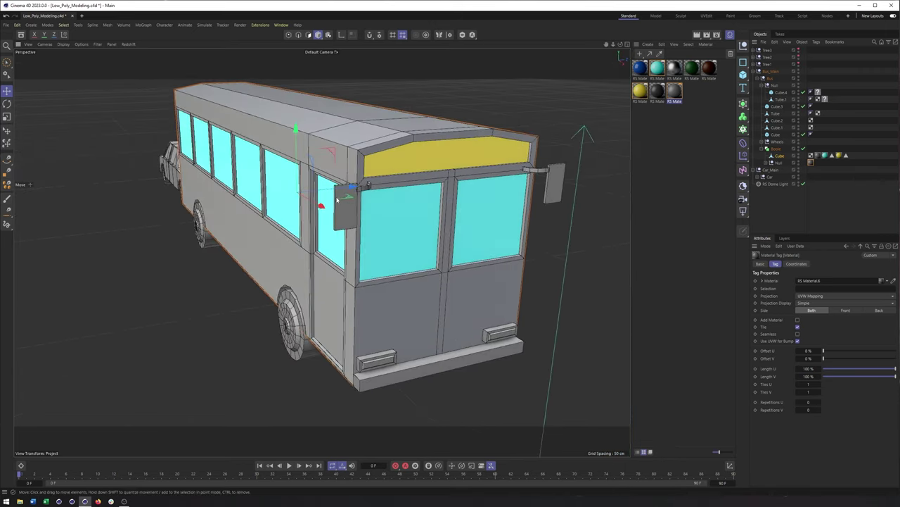
left_click(352, 216)
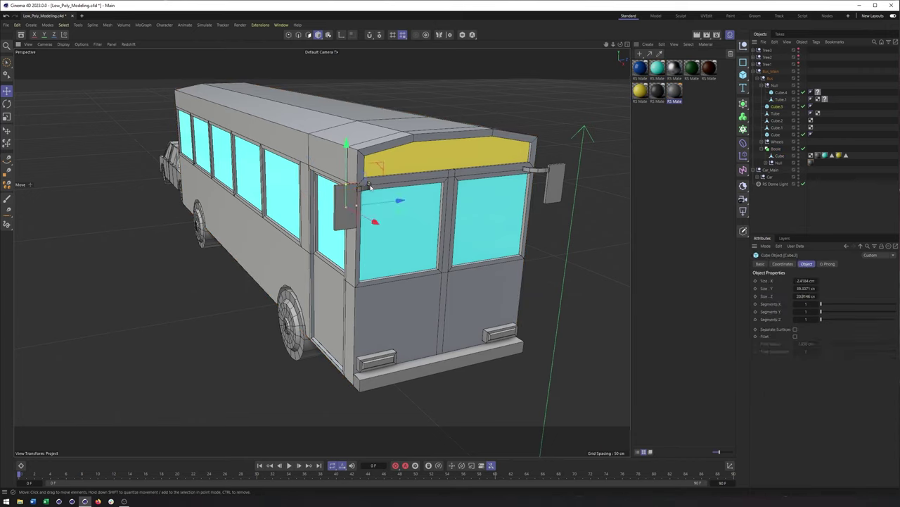
left_click(350, 203)
left_click(368, 188)
left_click(350, 202)
- Duplicate the grey material and darken the copy's diffuse color to a very dark grey
left_click(678, 97)
left_click(691, 90)
left_click(806, 349)
left_click_drag(737, 411, 738, 420)
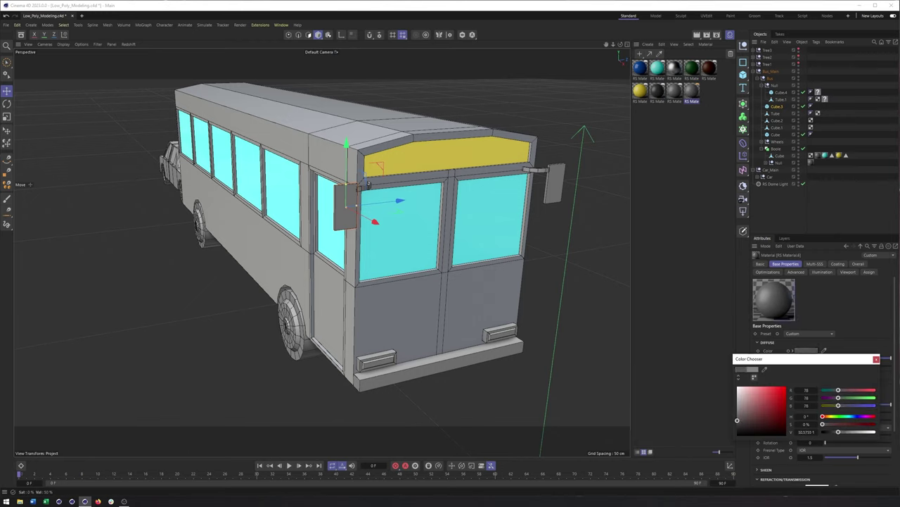
left_click(876, 360)
- Apply the new dark grey material to both side mirrors and their arms, and delete the empty material tags from Cube.4 and Tube.1
left_click_drag(697, 93, 345, 218)
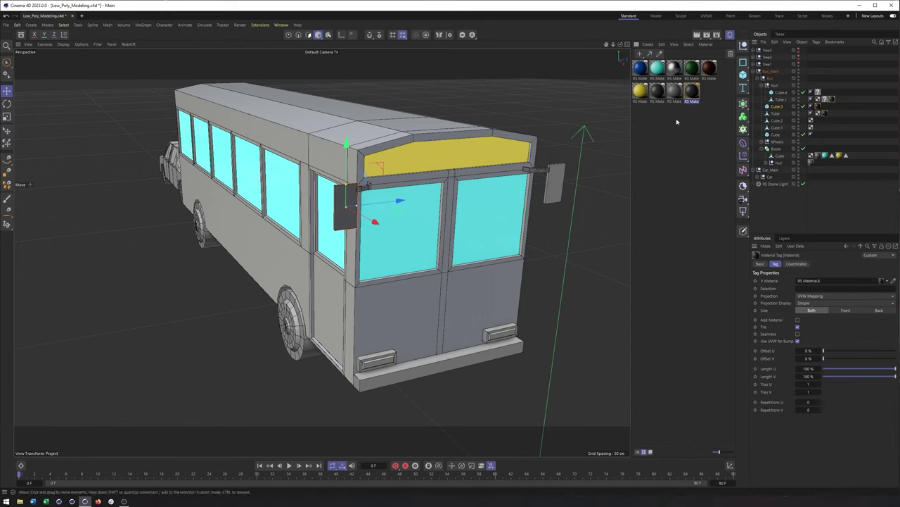
left_click_drag(572, 180, 571, 214)
left_click(817, 92)
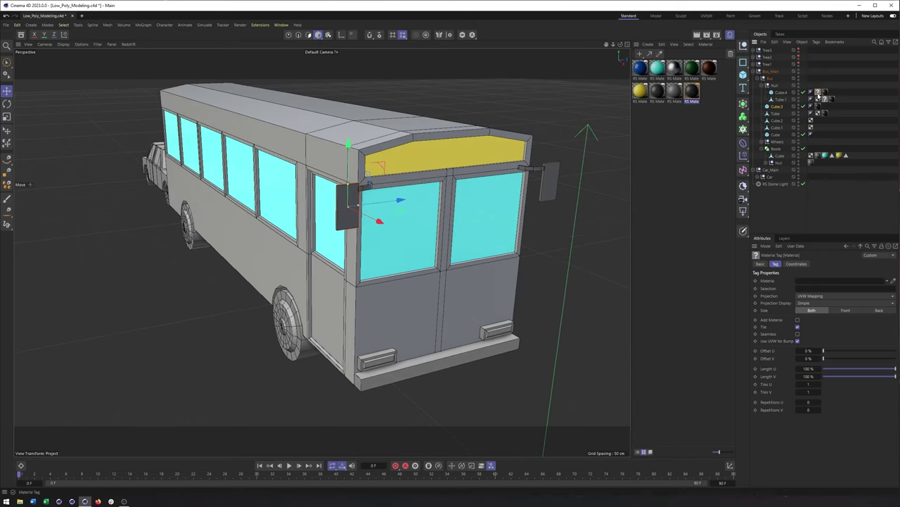
key("Delete")
left_click(825, 98)
key("Delete")
- Collapse the Null holding one mirror's parts and check which objects form the door-side mirror and its arm
left_click(775, 92)
left_click(762, 85)
left_click(774, 85)
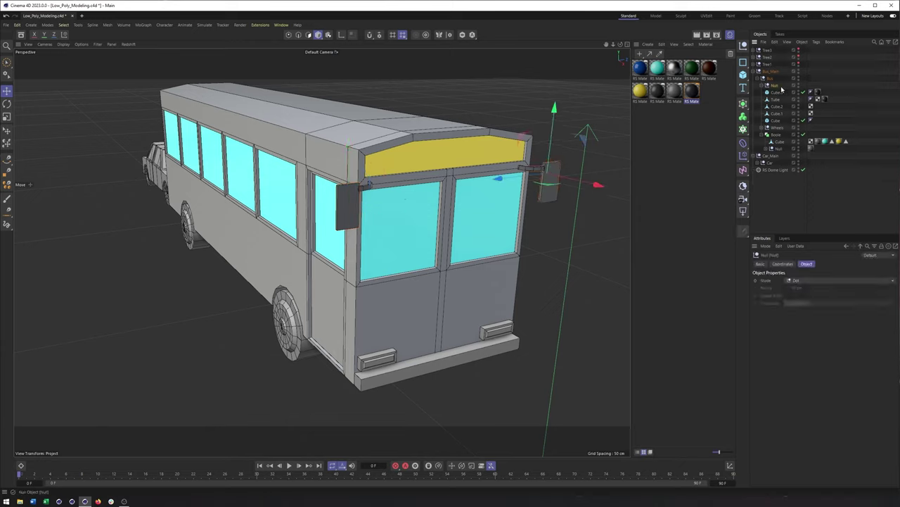
left_click(352, 206)
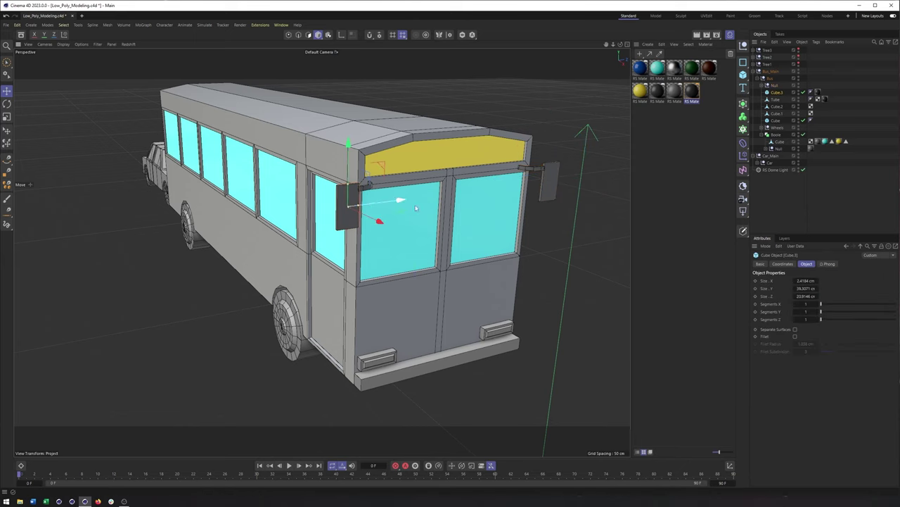
left_click(358, 186)
left_click_drag(434, 211, 436, 235, "alt")
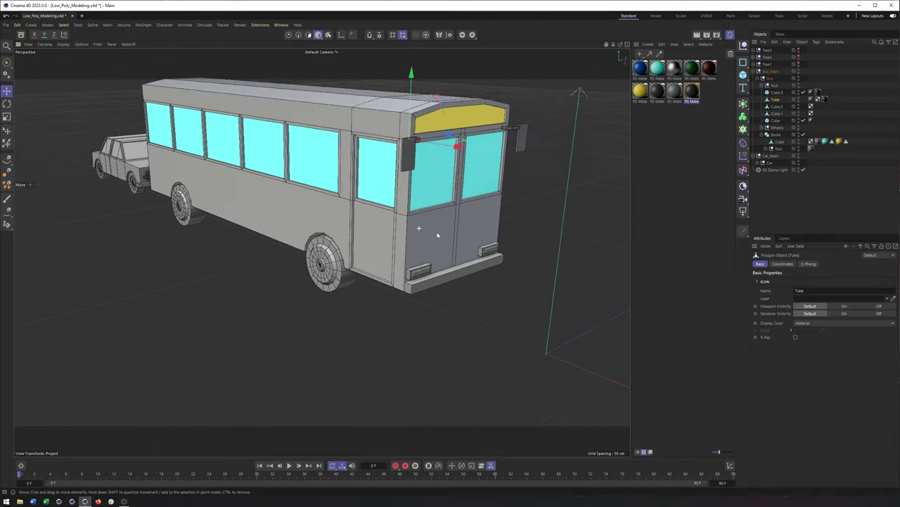
- Apply the yellow material to the lens polygons of the door-side headlight and the reflective metal material to its Cube.1 housing
scroll(422, 230, "up", 3)
left_click(418, 299)
middle_click_drag(470, 294, 431, 271, "alt")
scroll(431, 271, "up", 2)
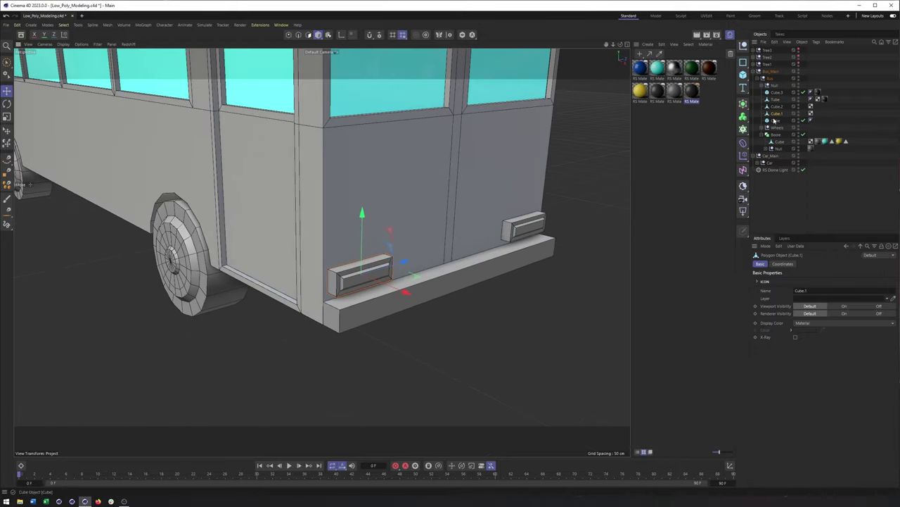
left_click(309, 34)
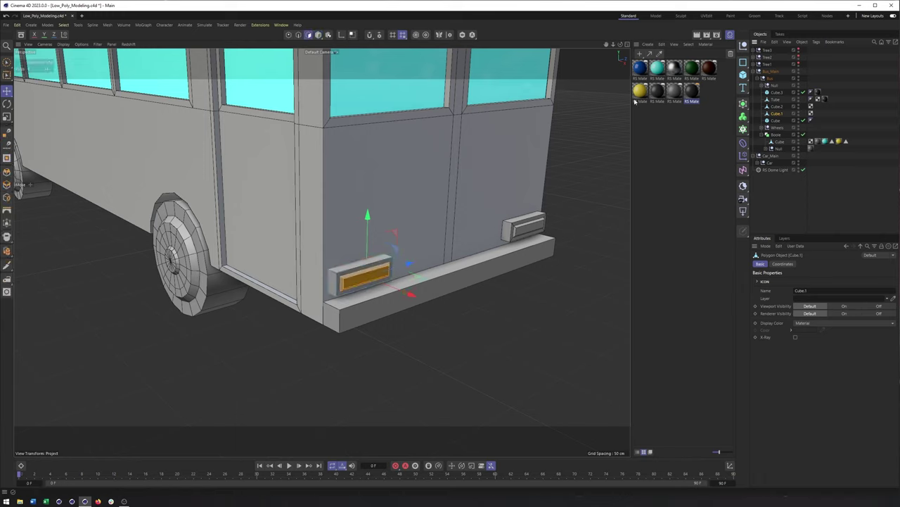
left_click_drag(358, 281, 357, 281)
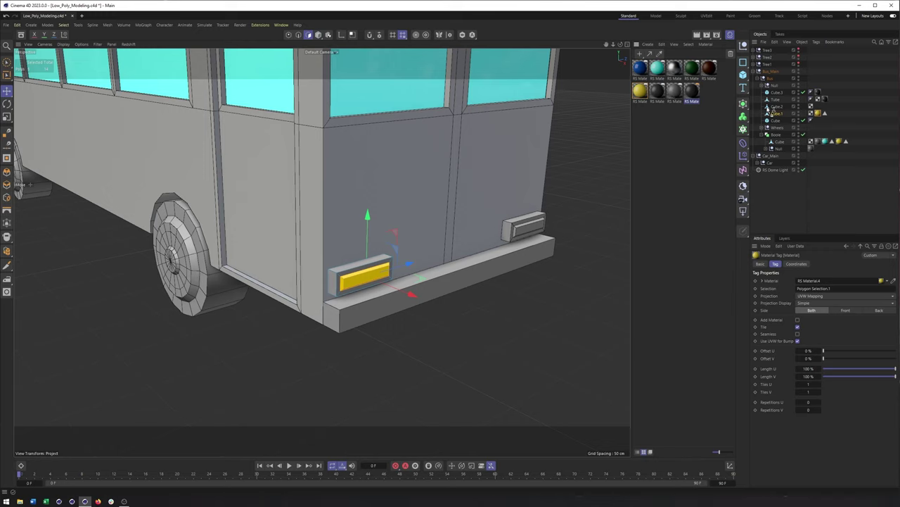
left_click_drag(774, 116, 815, 115)
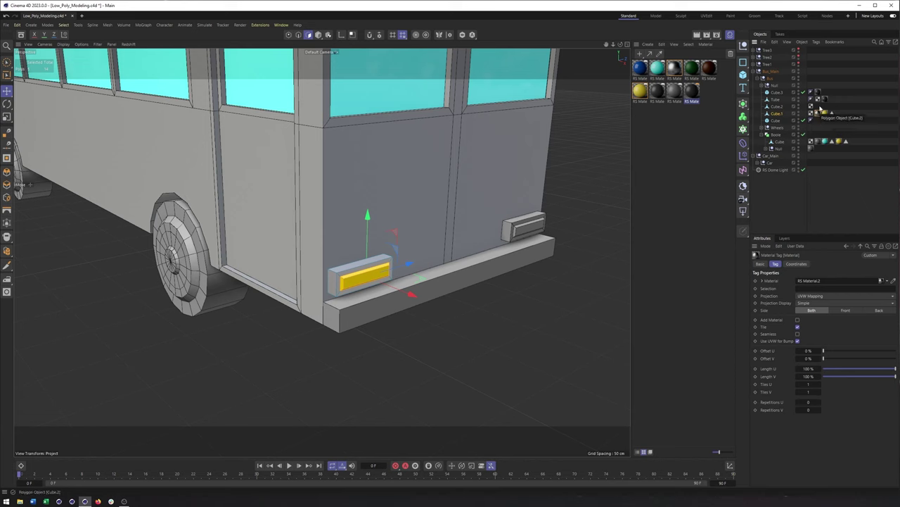
- Apply the yellow material to the lens polygons of the unpainted front headlight, Cube.2
left_click_drag(434, 261, 394, 262, "alt")
middle_click_drag(499, 257, 400, 285, "alt")
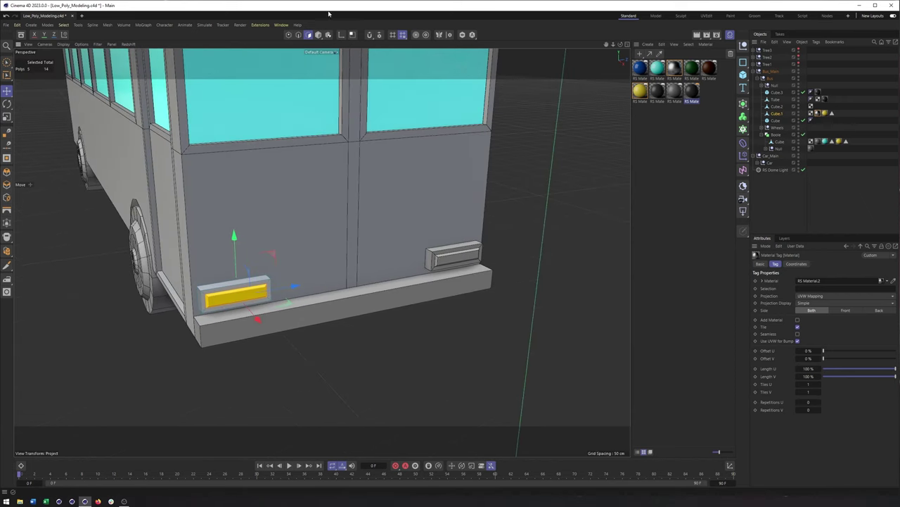
left_click(318, 35)
left_click(443, 255)
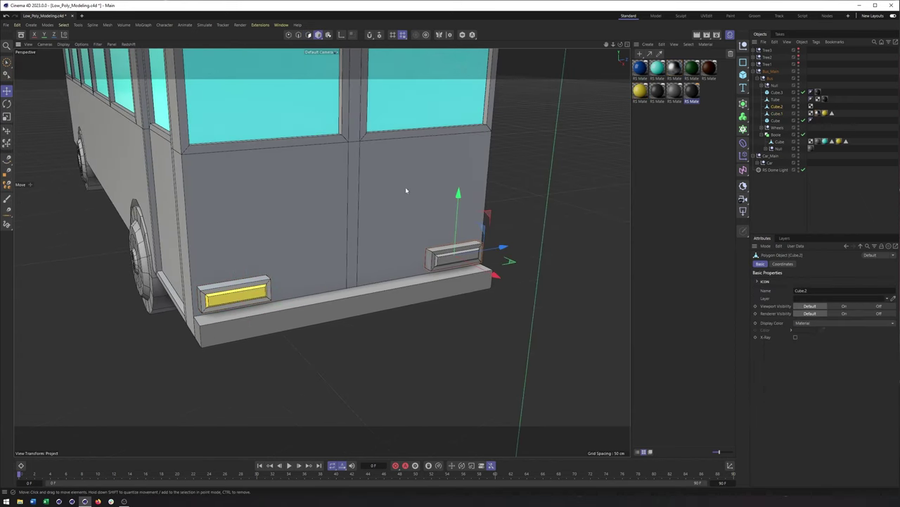
left_click(308, 35)
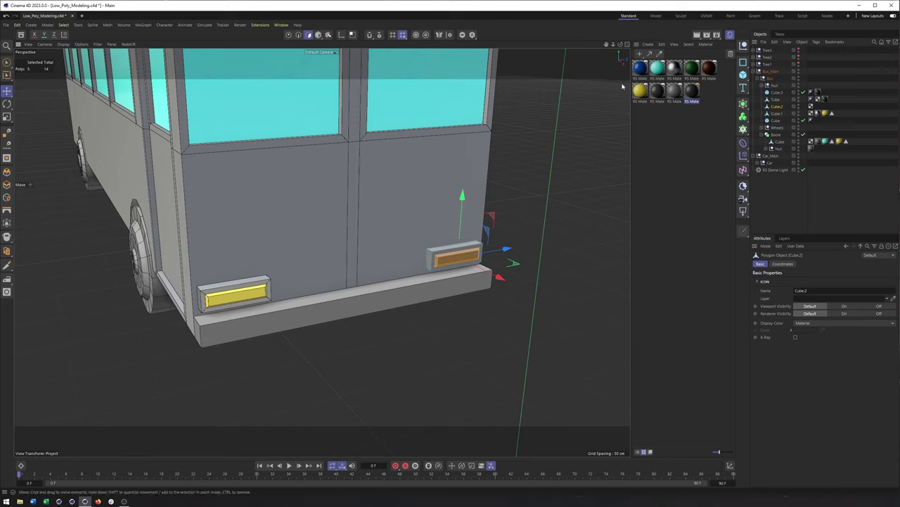
left_click_drag(448, 266, 448, 264)
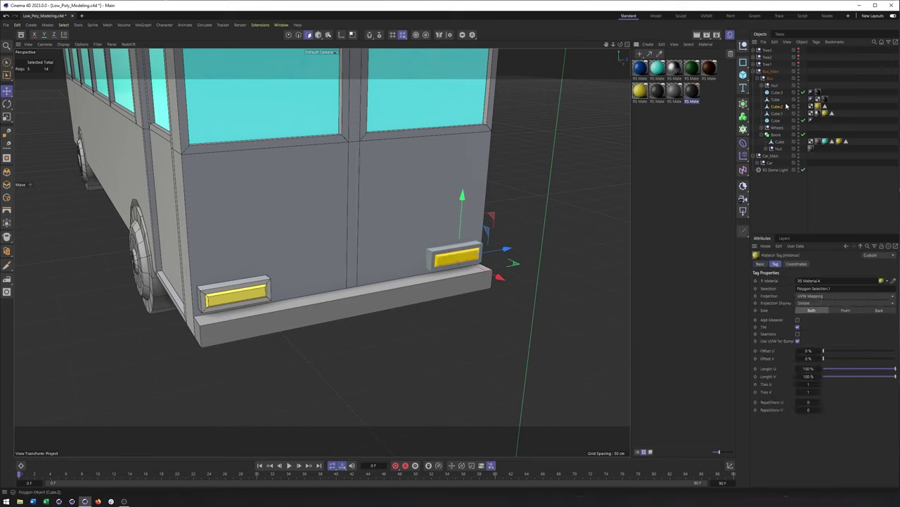
- Apply the reflective metal material to the Cube.2 headlight housing and place its tag before the yellow one so the lens stays yellow
left_click(64, 25)
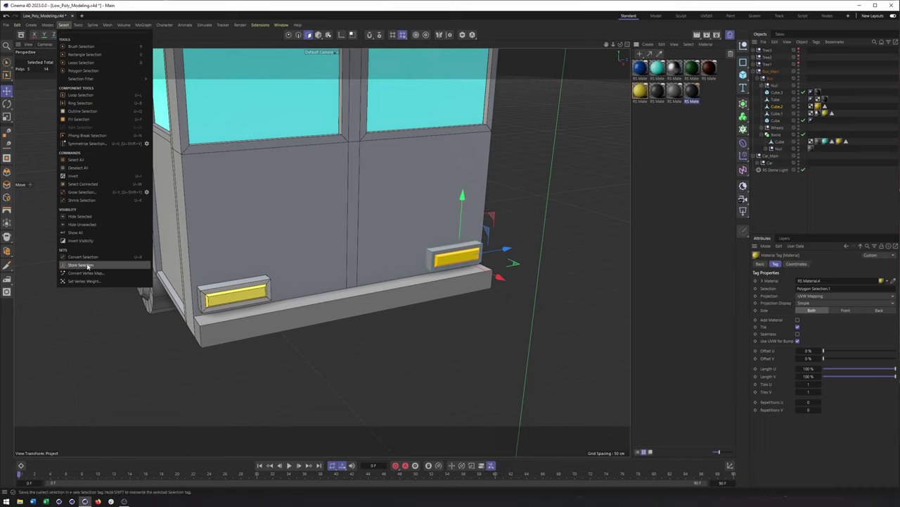
left_click(703, 185)
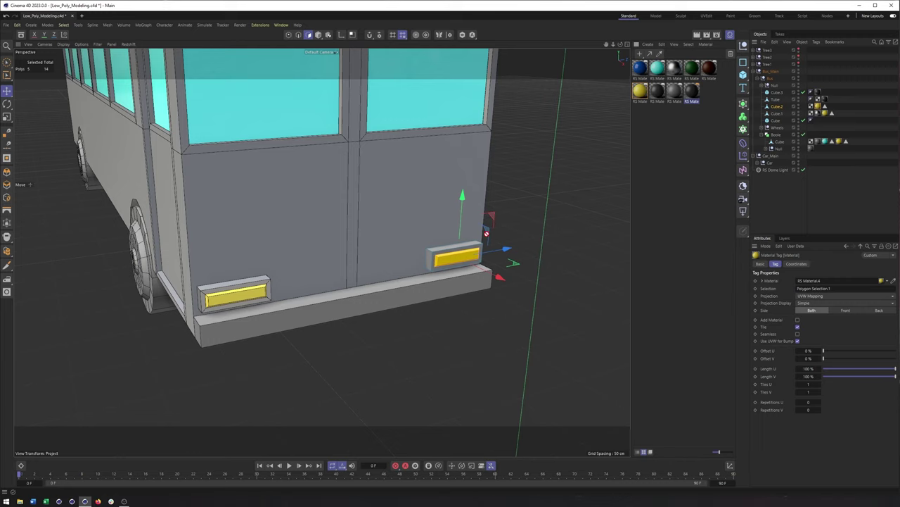
left_click_drag(429, 254, 430, 256)
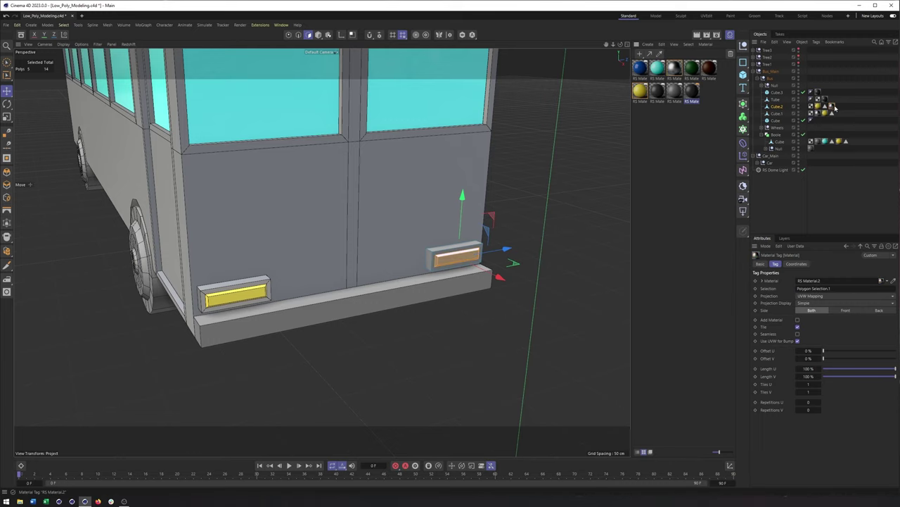
left_click_drag(815, 108, 815, 106)
- Apply the reflective metal material to the bus's front bumper
left_click_drag(338, 233, 360, 230, "alt")
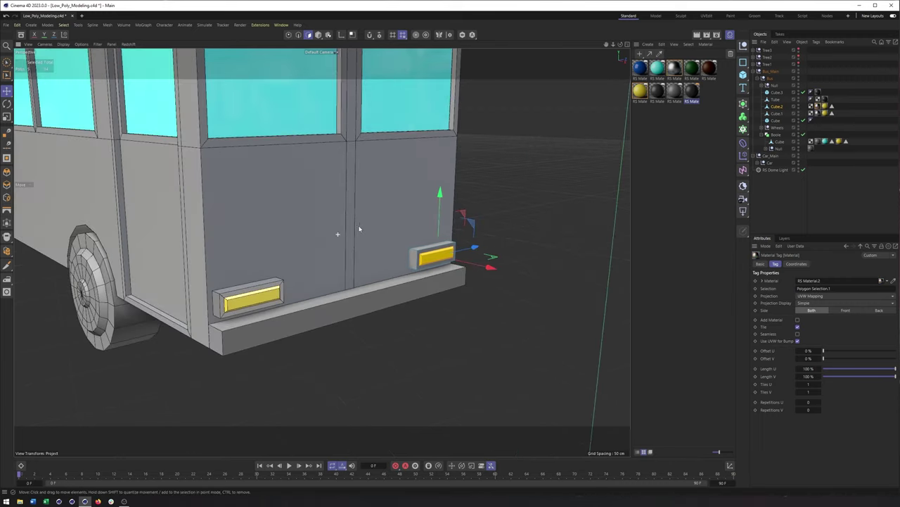
left_click(320, 35)
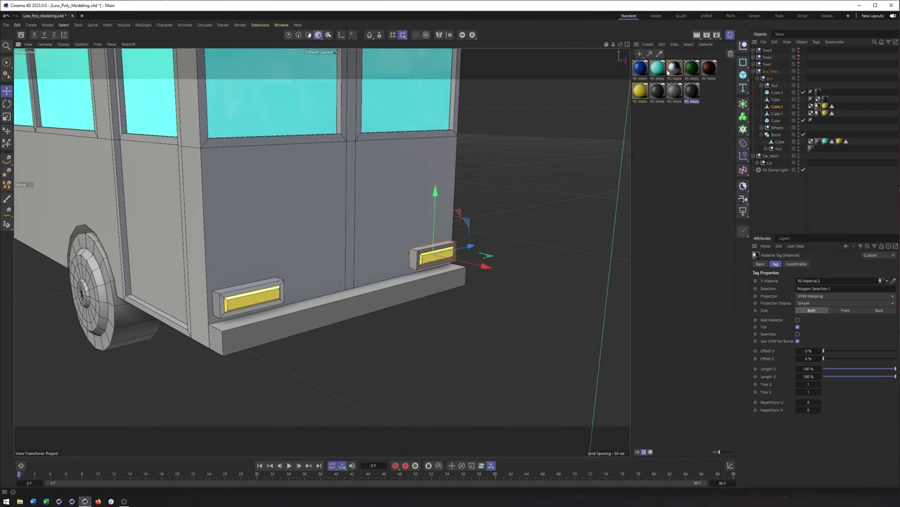
left_click_drag(569, 167, 527, 215)
- Select all four bus wheels together and hide the Workplane grid in the viewport
scroll(400, 289, "down", 5)
left_click(401, 238)
left_click(132, 230, "shift")
left_click_drag(296, 251, 295, 197, "alt")
left_click(185, 266, "shift")
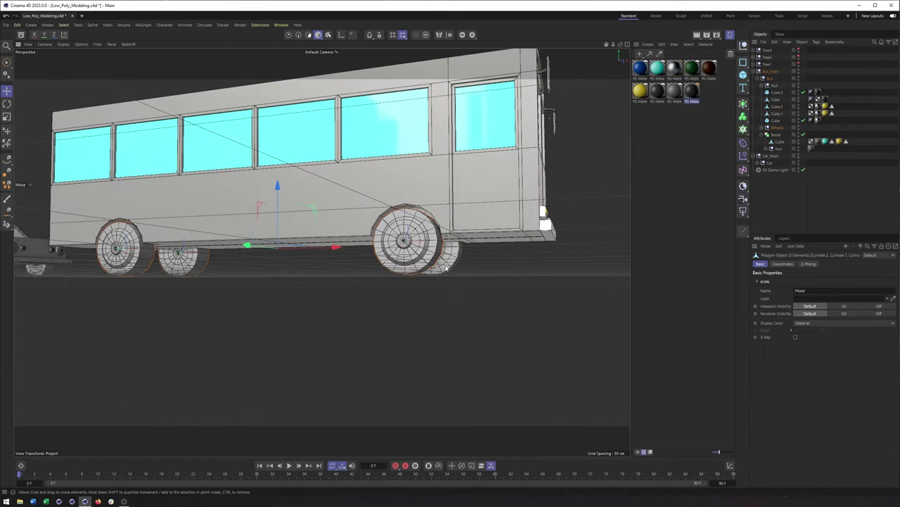
left_click_drag(439, 262, 394, 246, "alt")
left_click(97, 44)
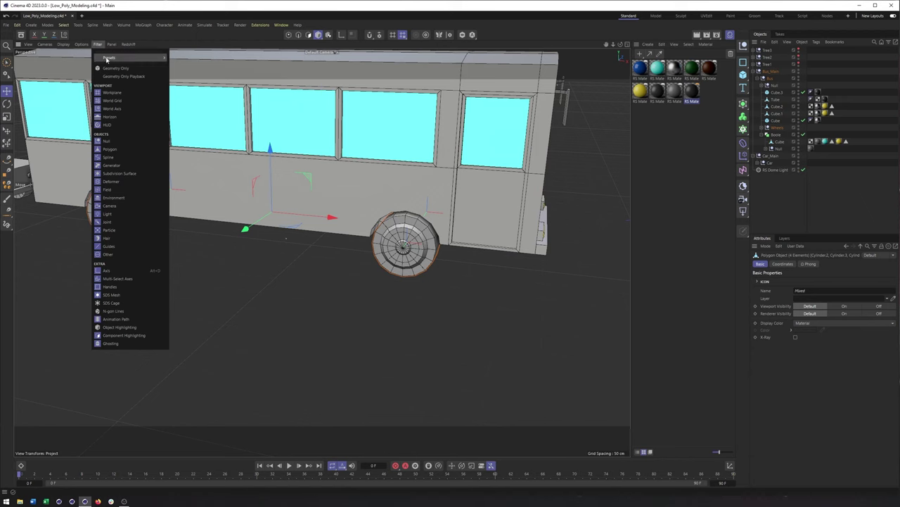
left_click(127, 95)
left_click_drag(317, 206, 314, 191, "alt")
- Apply the reflective metal material to the selected hub polygons of the bus wheels
left_click(308, 35)
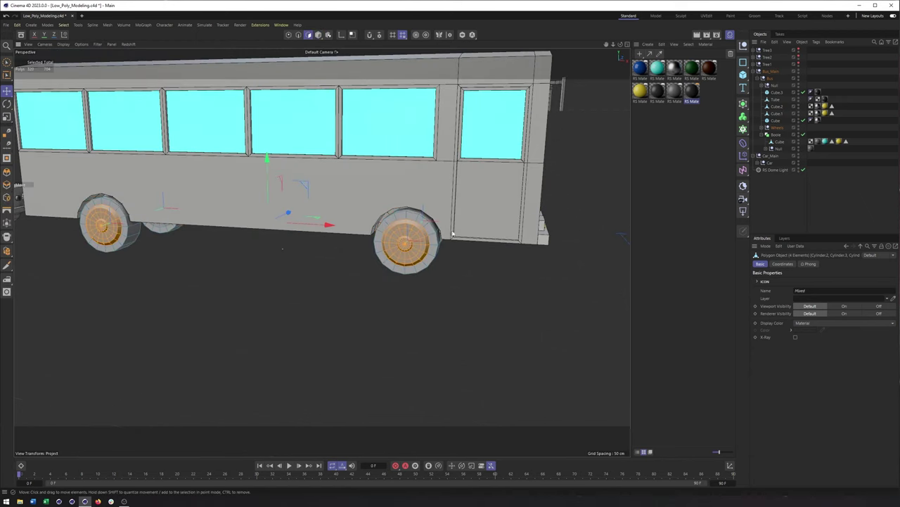
left_click_drag(438, 256, 427, 265, "alt")
scroll(427, 265, "up", 4)
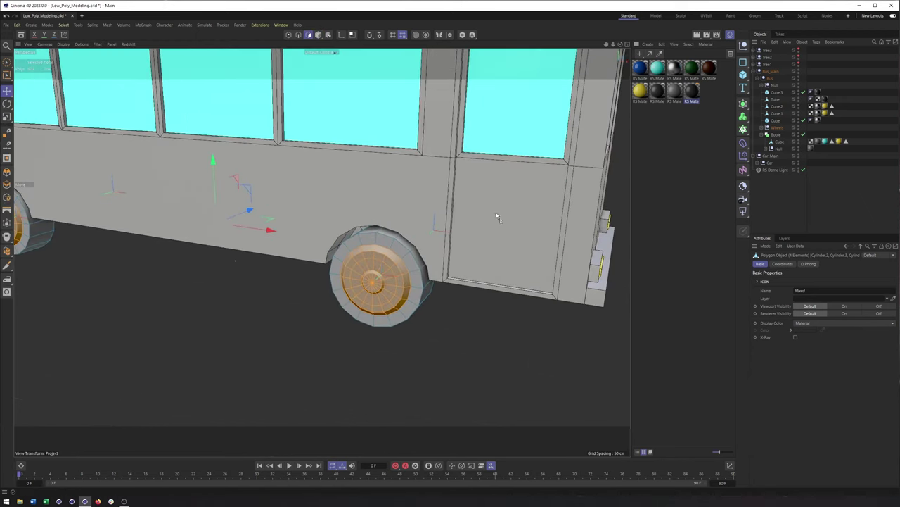
left_click_drag(382, 283, 375, 284)
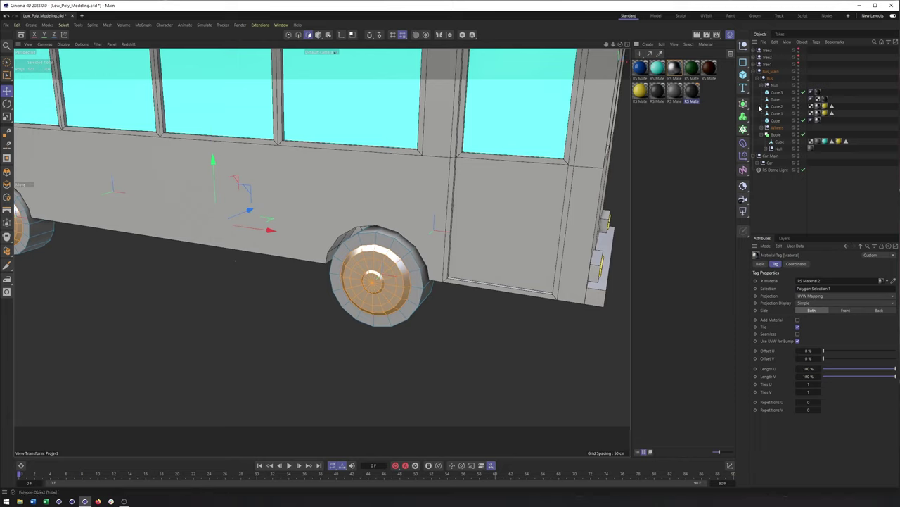
- Apply the black tire material to the four wheel cylinders of the bus, placing its tags before the metal hub tags
left_click(763, 129)
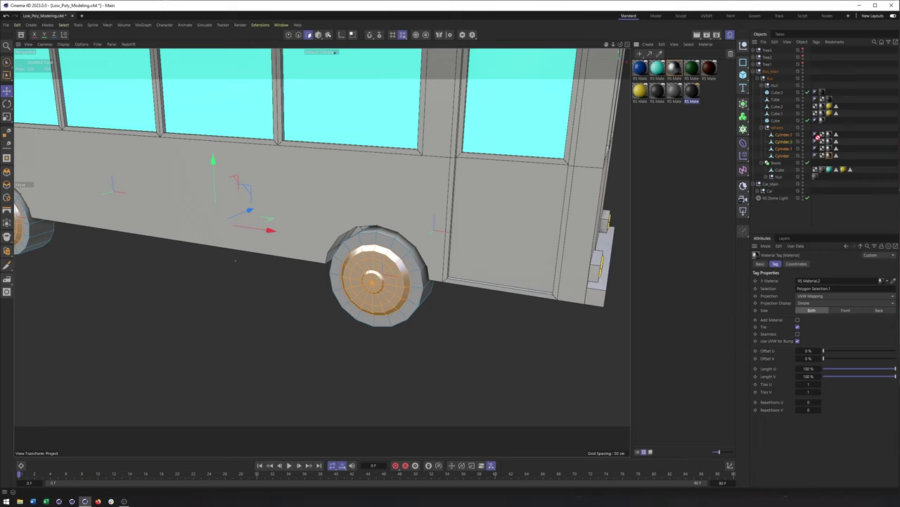
left_click_drag(790, 134, 789, 135)
left_click_drag(843, 135, 843, 148, "ctrl")
left_click_drag(843, 148, 843, 156, "ctrl")
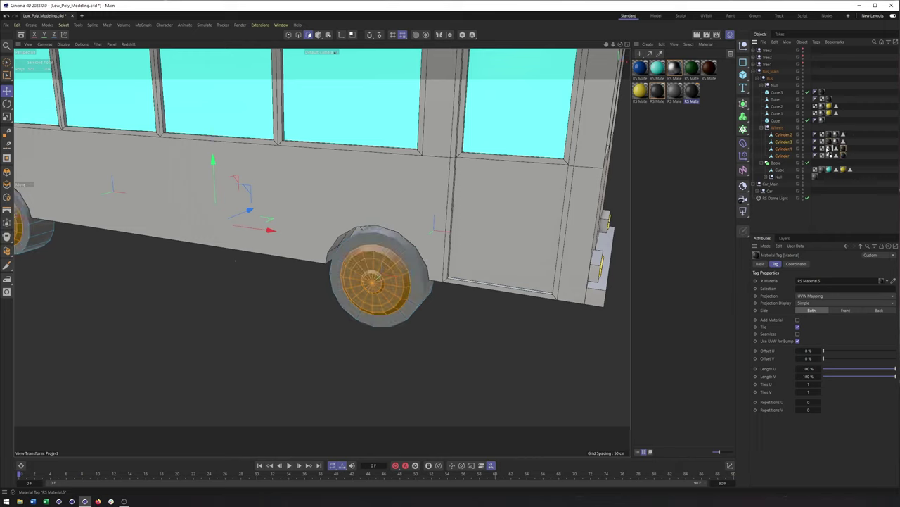
left_click_drag(825, 158, 826, 157)
- Run a Redshift IPR preview in the viewport to check the bus materials, and stop it after the check
scroll(425, 195, "down", 5)
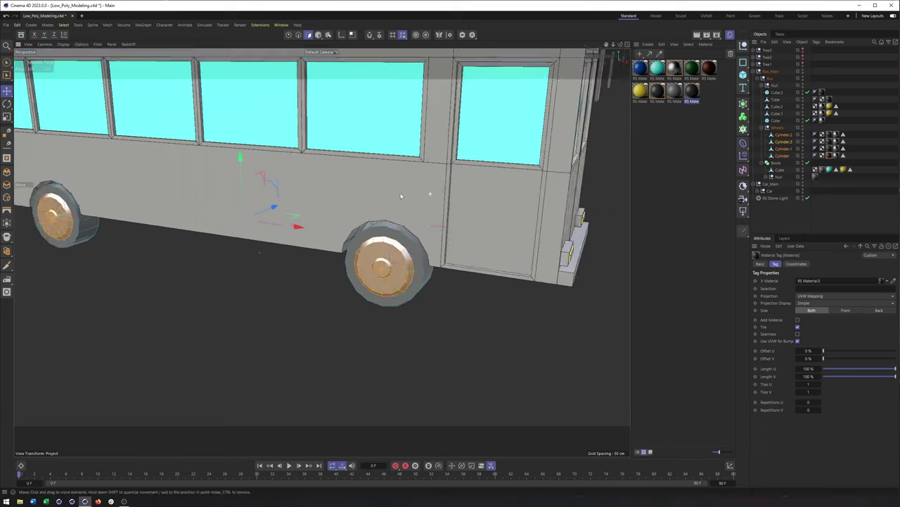
left_click(318, 35)
left_click_drag(319, 62, 271, 74, "alt")
left_click(129, 44)
left_click(144, 58)
left_click_drag(464, 225, 484, 260, "alt")
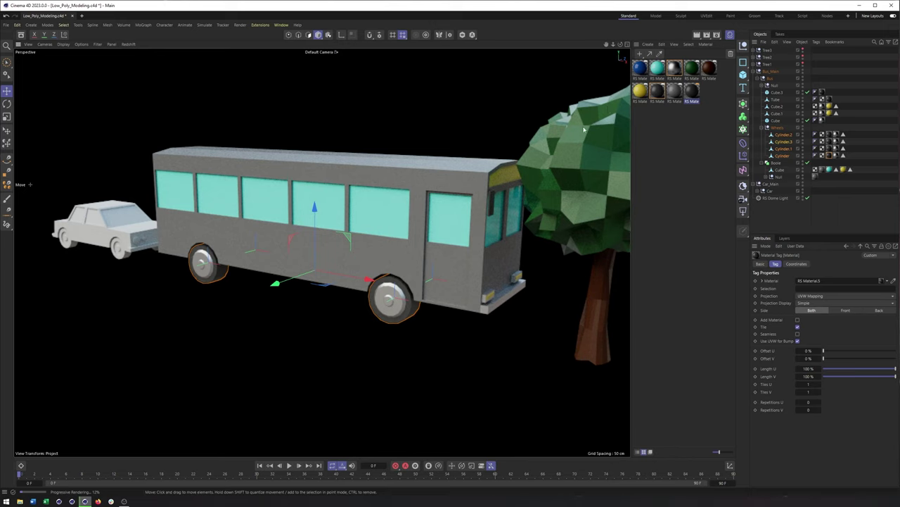
left_click(128, 44)
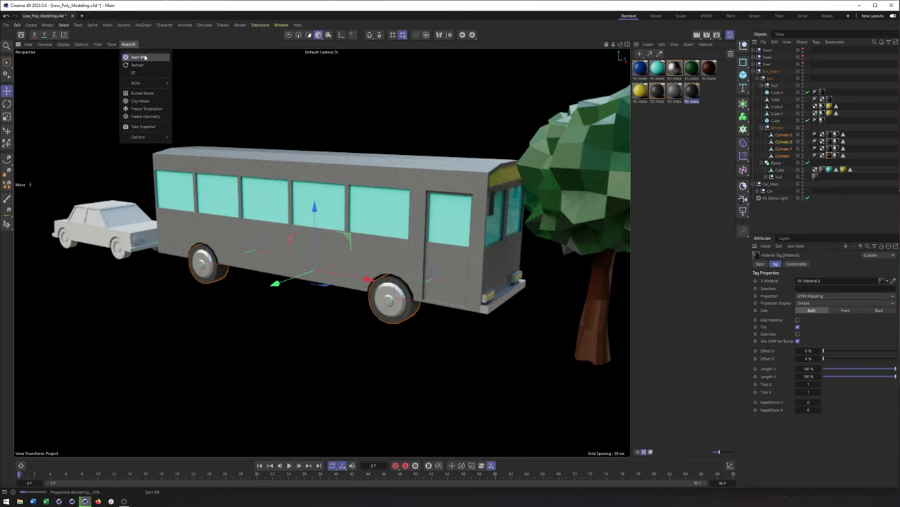
left_click(145, 57)
- Collapse and hide Bus_Main, and expand the Car null to list the car's parts
left_click_drag(295, 246, 334, 244, "alt")
scroll(309, 246, "down", 3)
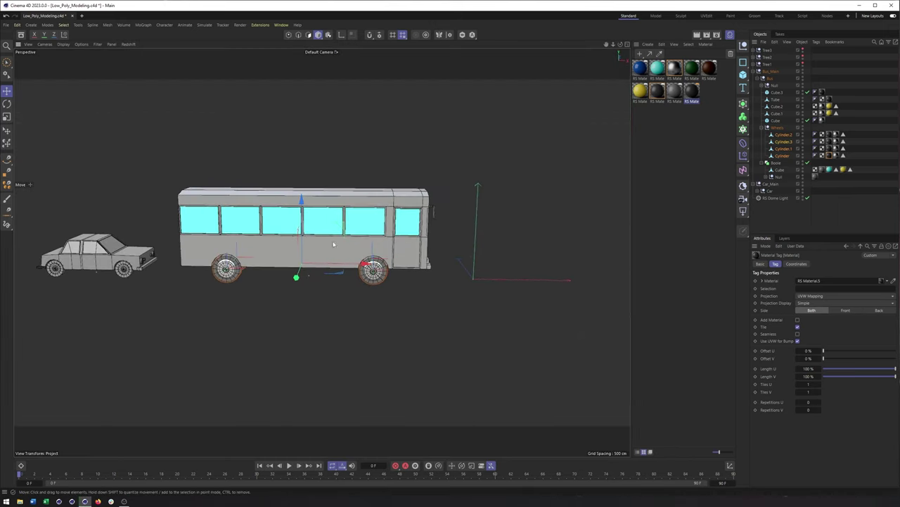
middle_click_drag(333, 244, 513, 244, "alt")
scroll(326, 213, "up", 8)
middle_click_drag(346, 225, 350, 251, "alt")
left_click_drag(322, 251, 349, 255, "alt")
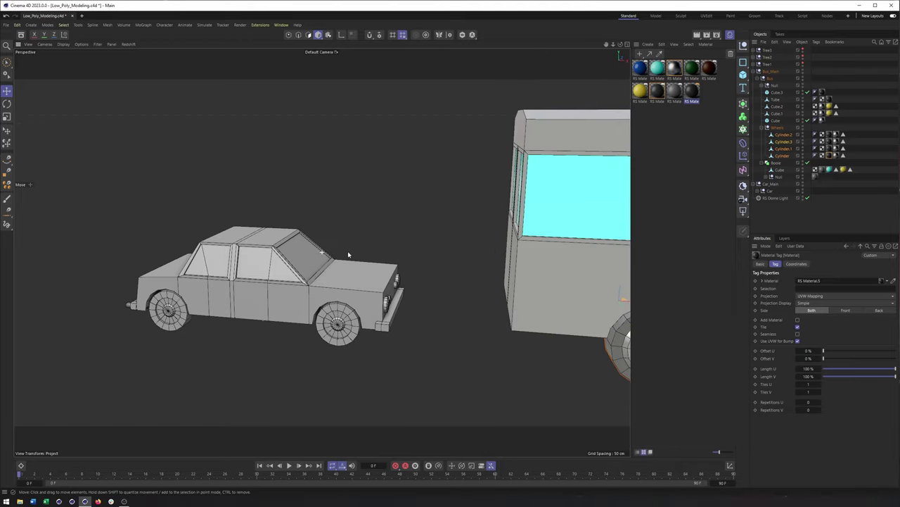
left_click(755, 71)
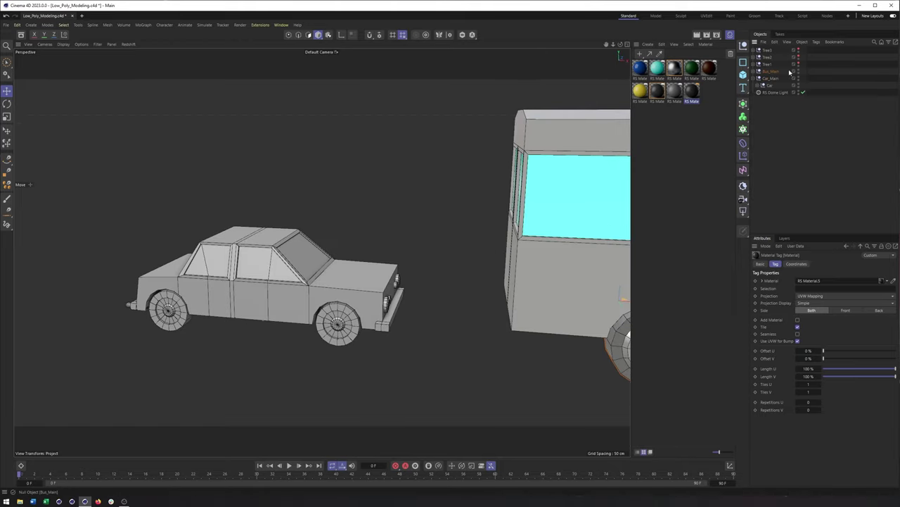
left_click(796, 70)
left_click(757, 85)
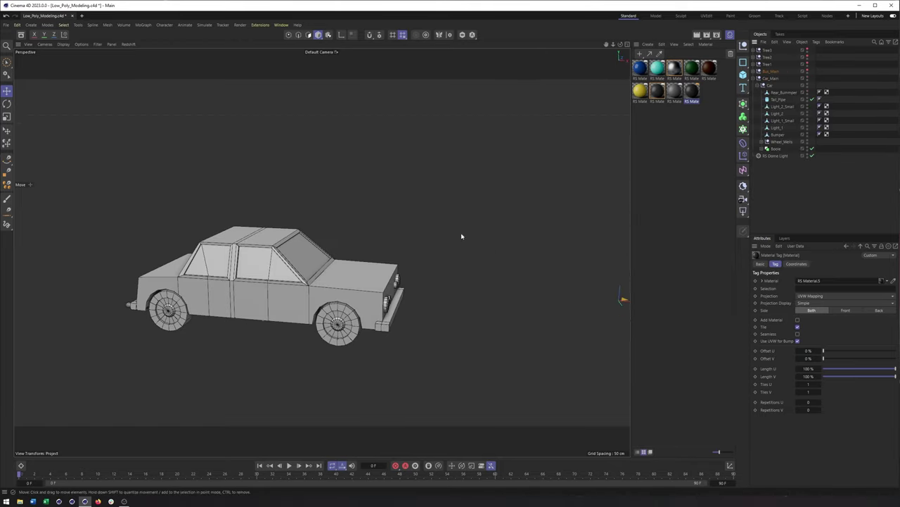
- Expand the car's Boole and apply the blue material to Base_Car
left_click_drag(461, 236, 409, 243, "alt")
middle_click_drag(239, 288, 321, 292, "alt")
right_click_drag(281, 298, 339, 298, "alt")
middle_click_drag(339, 298, 365, 326, "alt")
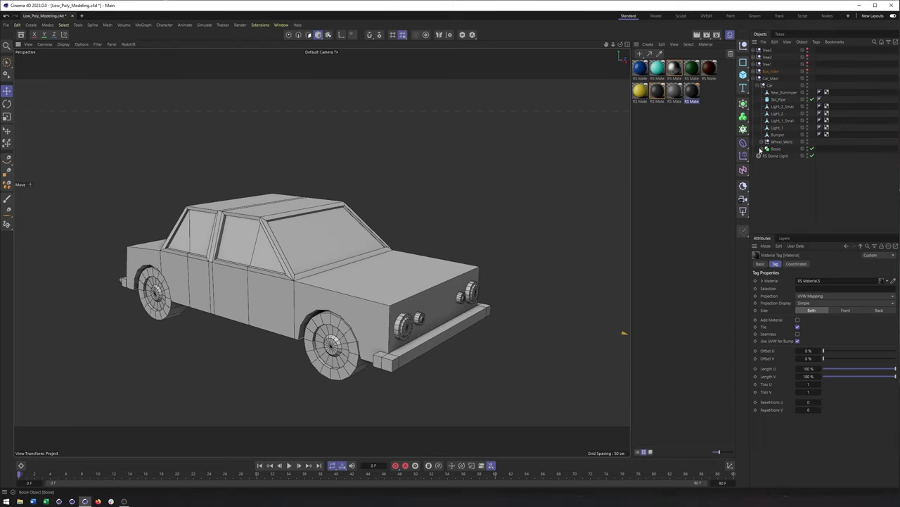
left_click(791, 161)
left_click(763, 148)
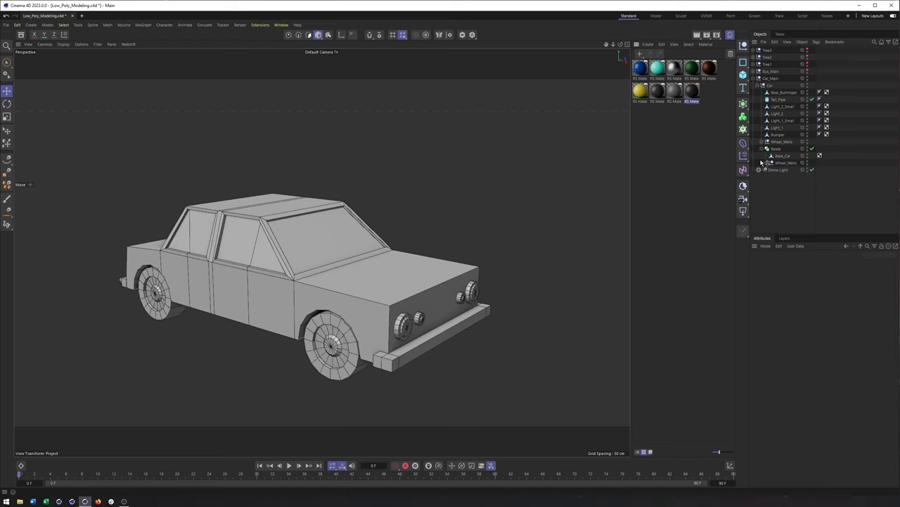
left_click_drag(780, 156, 778, 156)
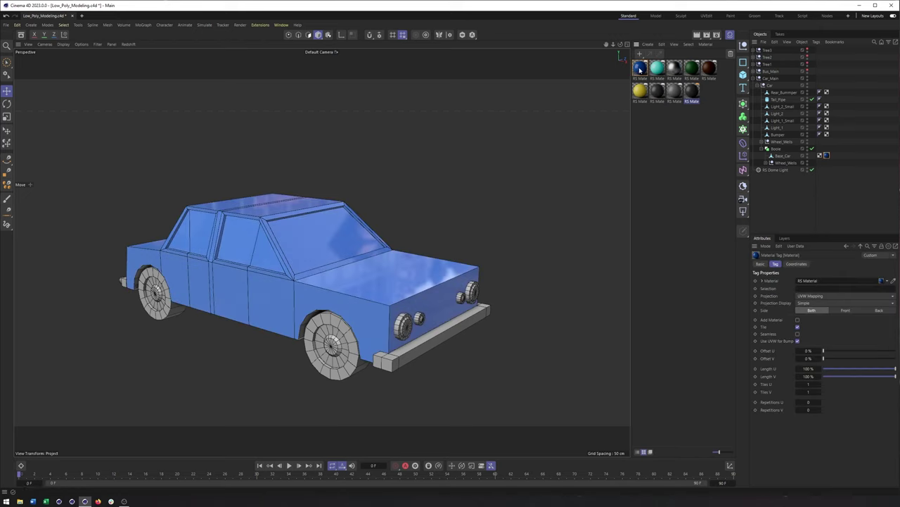
left_click_drag(782, 164, 786, 163)
left_click_drag(333, 343, 380, 247, "alt")
key("Delete")
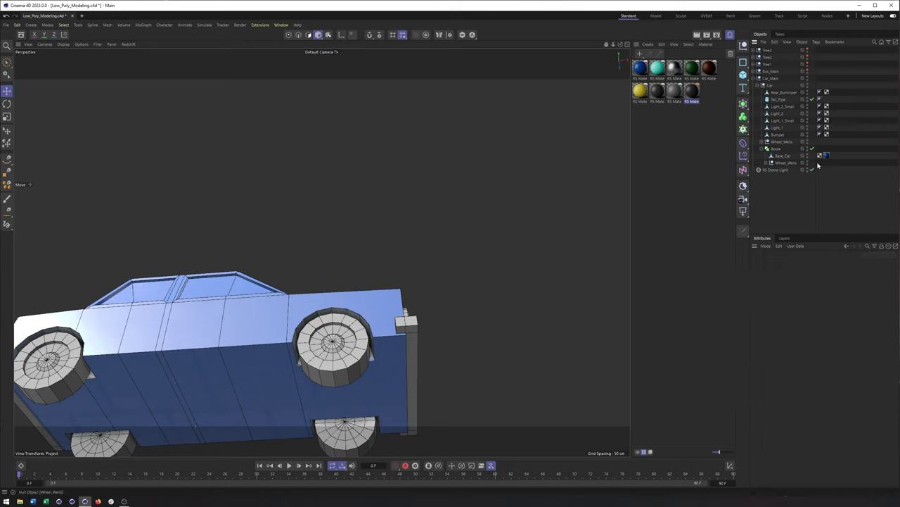
- Apply the blue material to the Wheel_Wells null inside the car's Boole
left_click_drag(322, 252, 369, 334, "alt")
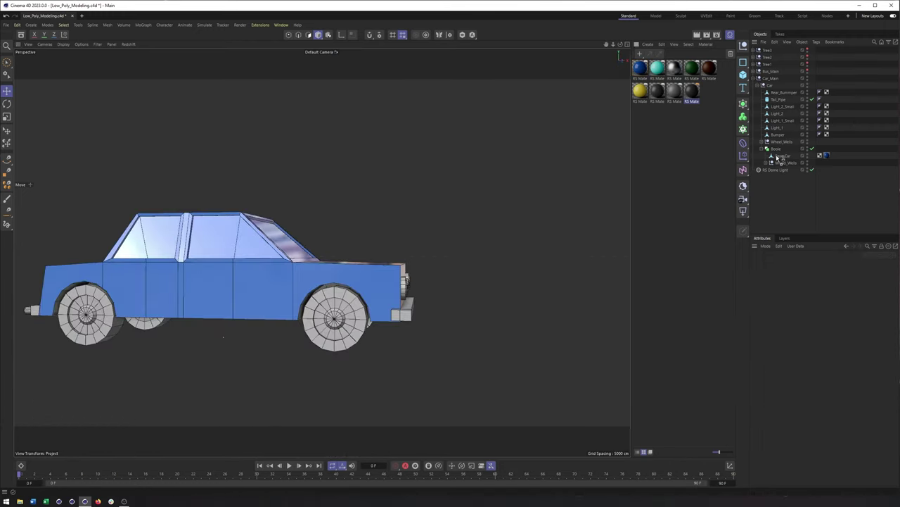
left_click_drag(778, 156, 776, 163)
left_click_drag(318, 301, 262, 331, "alt")
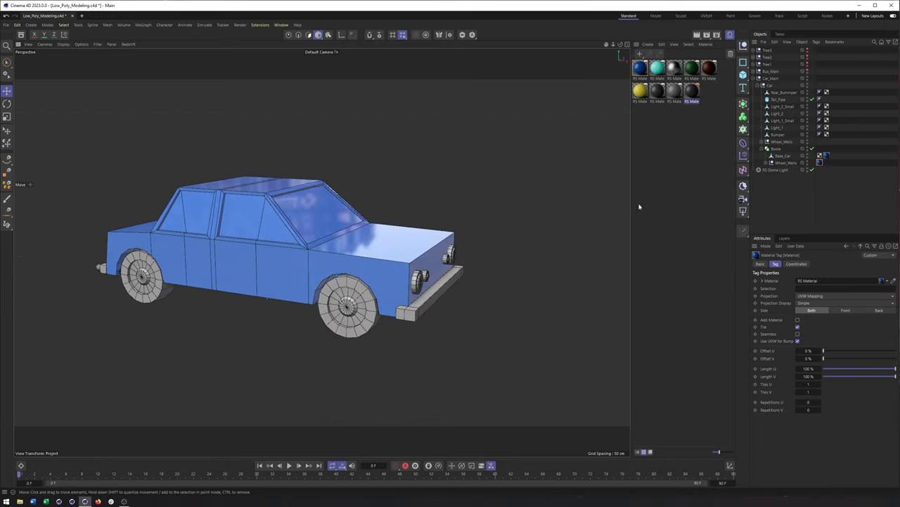
- Select the windshield and all other window polygons of Base_Car and apply the turquoise glass material to them
left_click(782, 156)
left_click_drag(352, 175, 380, 172, "alt")
left_click(309, 35)
left_click(289, 229)
left_click_drag(289, 229, 261, 294, "alt")
left_click(259, 298, "shift")
left_click(266, 304, "shift")
left_click(209, 278, "shift")
left_click(195, 269, "shift")
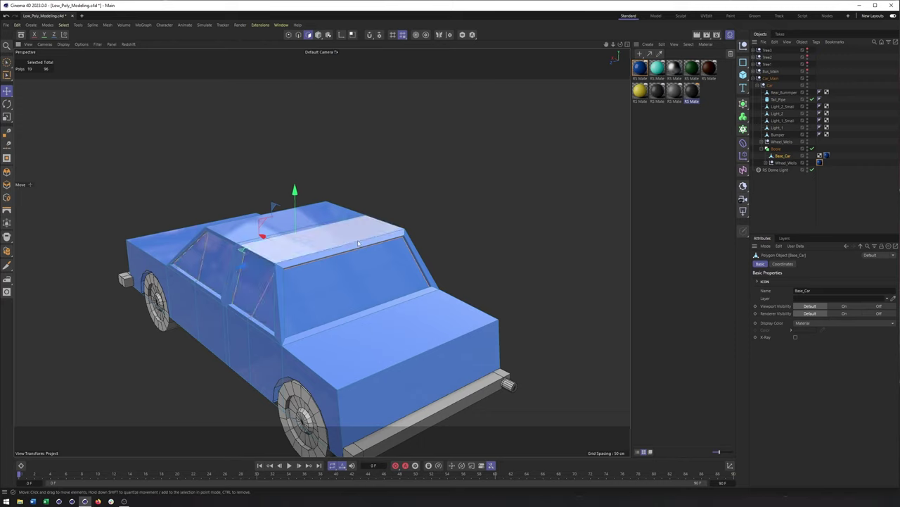
left_click_drag(402, 265, 259, 253)
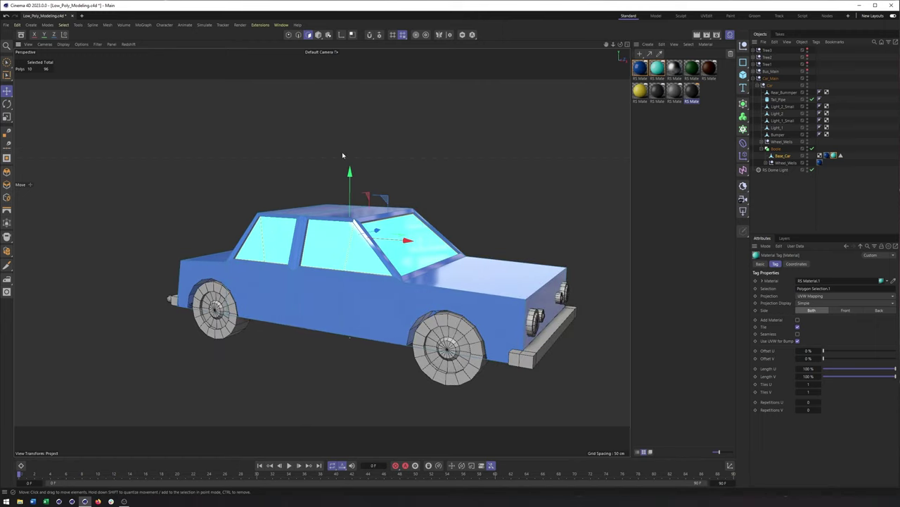
- Apply the black tire material to all four car wheels
left_click(318, 35)
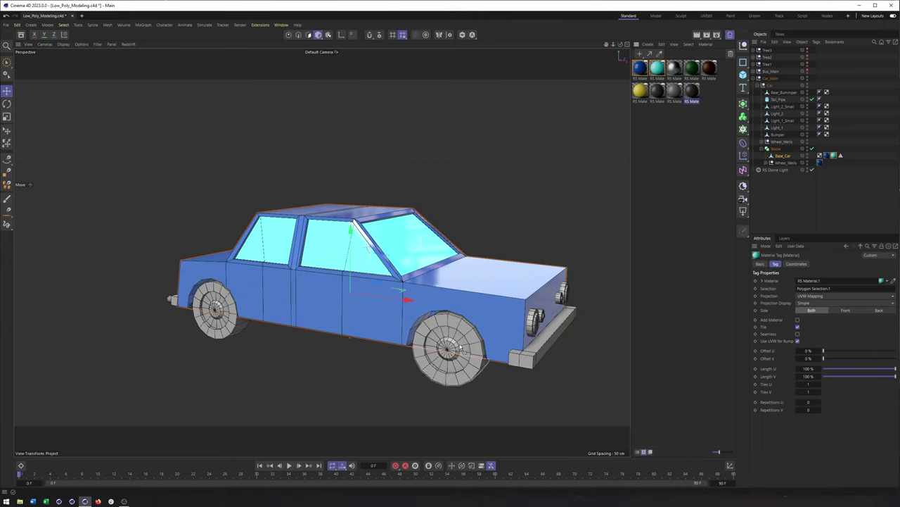
left_click_drag(232, 317, 362, 302, "alt")
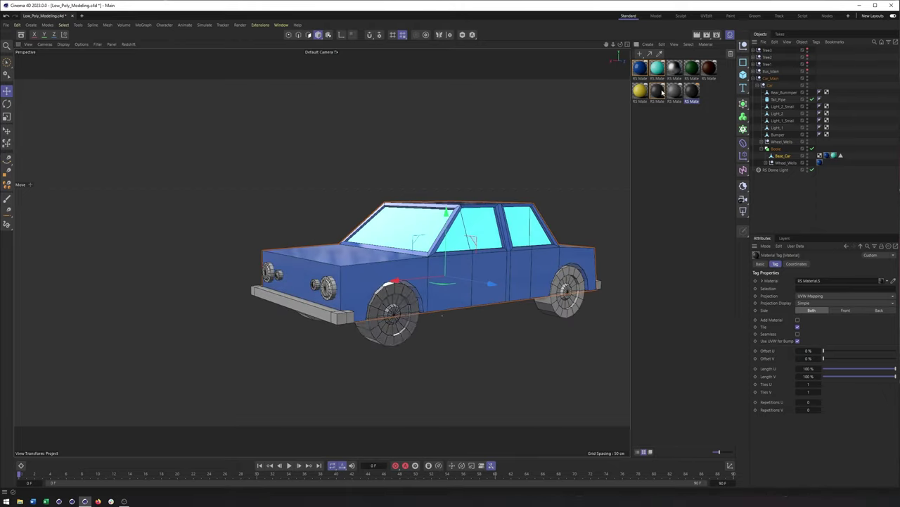
left_click_drag(564, 320, 579, 309)
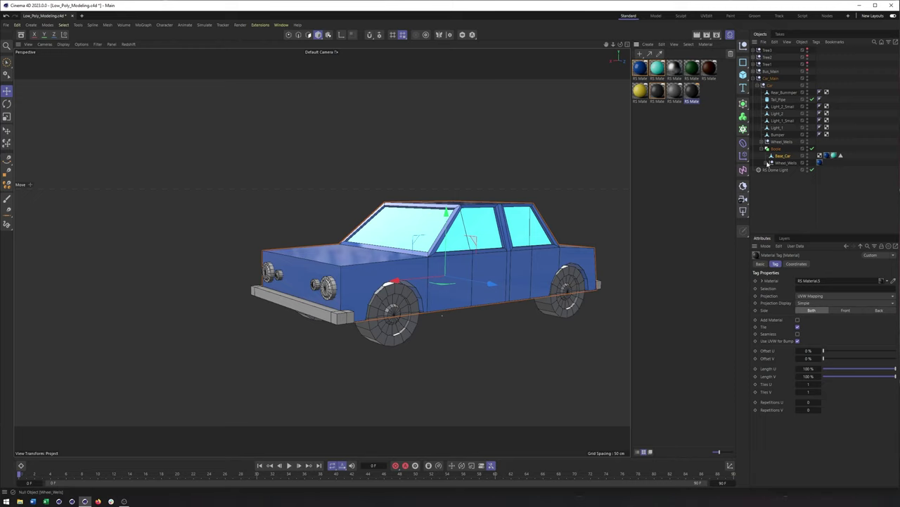
- Rename the null holding the car's four wheels to Wheels and delete the missing-material tags from all four wheels
left_click(766, 142)
left_click(783, 151)
double_click(787, 142)
left_click_drag(785, 142, 809, 145)
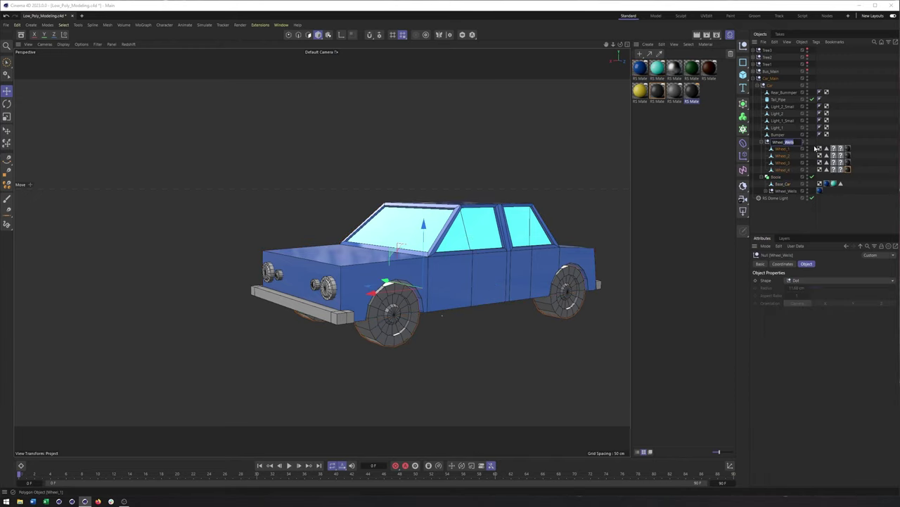
type("s")
key("Return")
left_click_drag(831, 144, 840, 171)
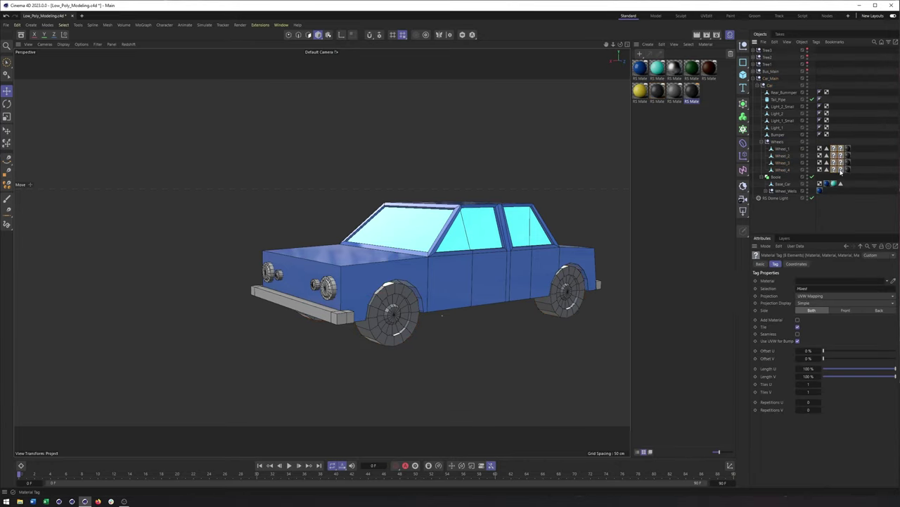
key("Delete")
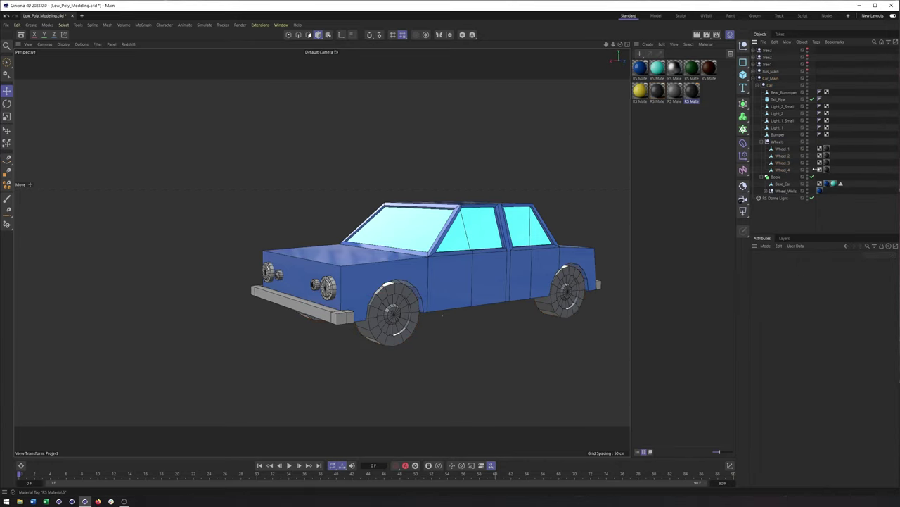
- Select the inner rim polygons on all four car wheels and apply the metal material (RS Material.2) to them
left_click(785, 150)
left_click(783, 170, "shift")
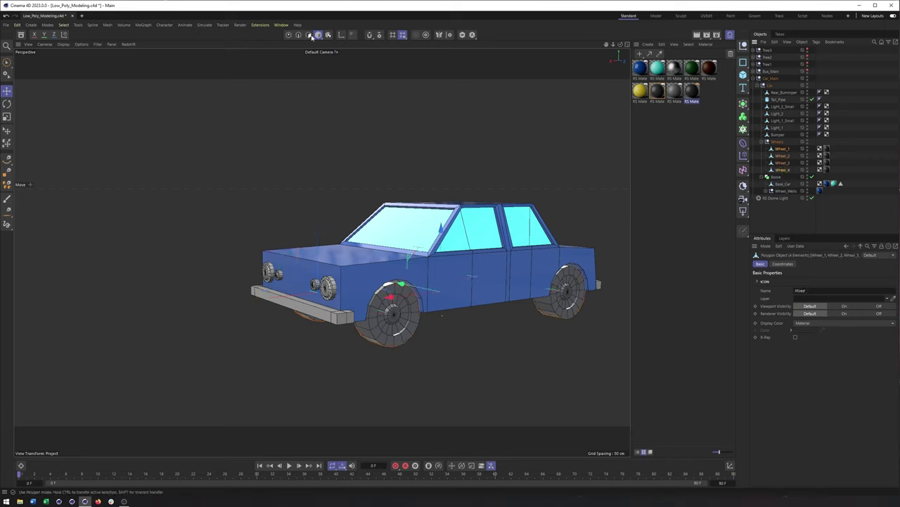
left_click(309, 34)
key("u")
key("y")
key("u")
key("y")
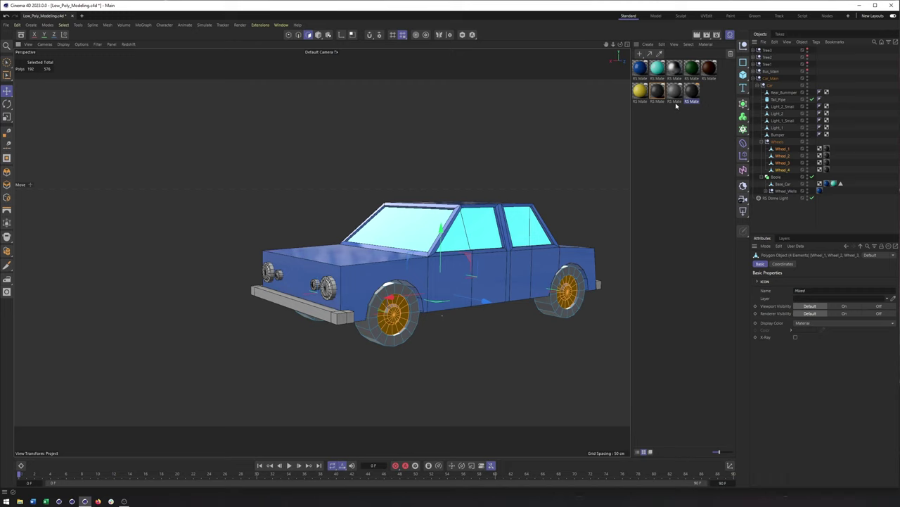
left_click_drag(398, 316, 400, 318)
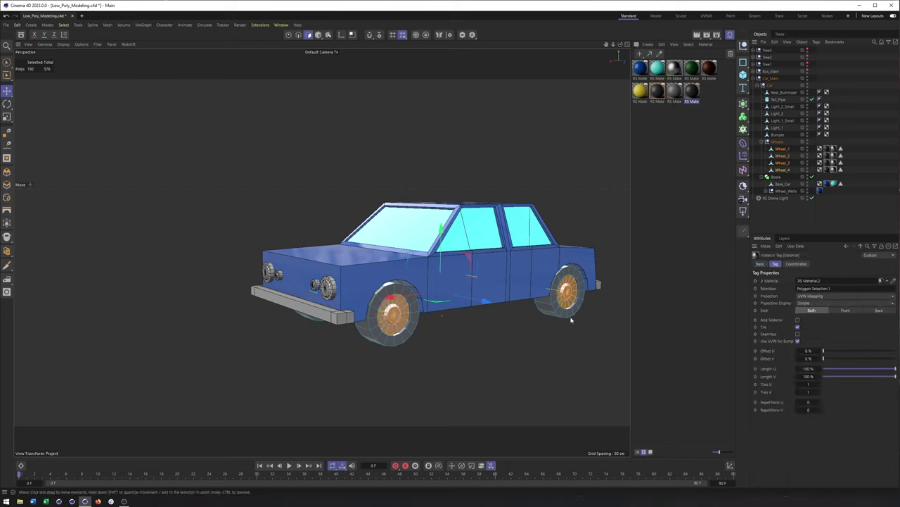
- Apply the metal material RS Material.2 to the car's front bumper, tail pipe and rear bumper
left_click_drag(457, 271, 577, 224, "alt")
left_click_drag(462, 320, 462, 320)
left_click_drag(462, 321, 440, 303, "alt")
middle_click_drag(440, 303, 507, 235, "alt")
left_click_drag(342, 275, 362, 289, "alt")
middle_click_drag(361, 289, 474, 281, "alt")
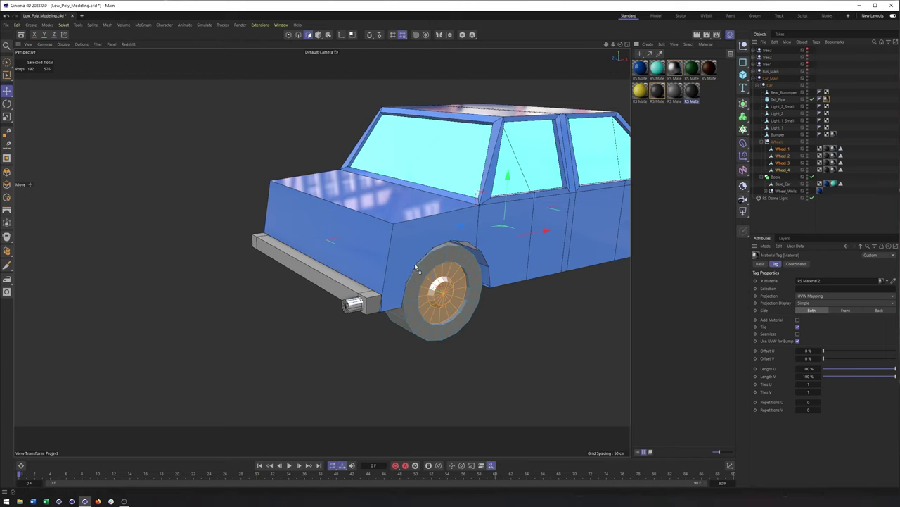
left_click_drag(335, 284, 336, 285)
- Select the outer ring polygons of the four front lights and apply the metal material RS Material.2 to them
left_click_drag(389, 323, 365, 121, "alt")
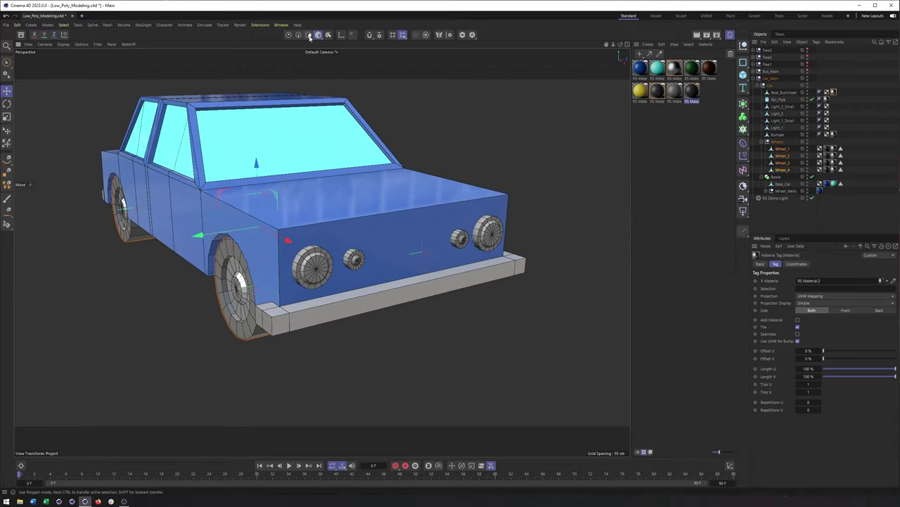
left_click(337, 269)
left_click(355, 260, "shift")
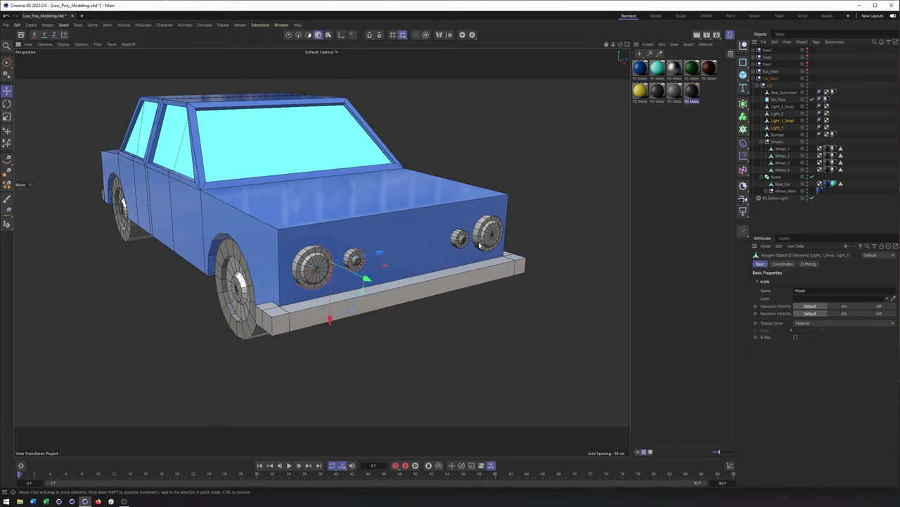
left_click(487, 232, "shift")
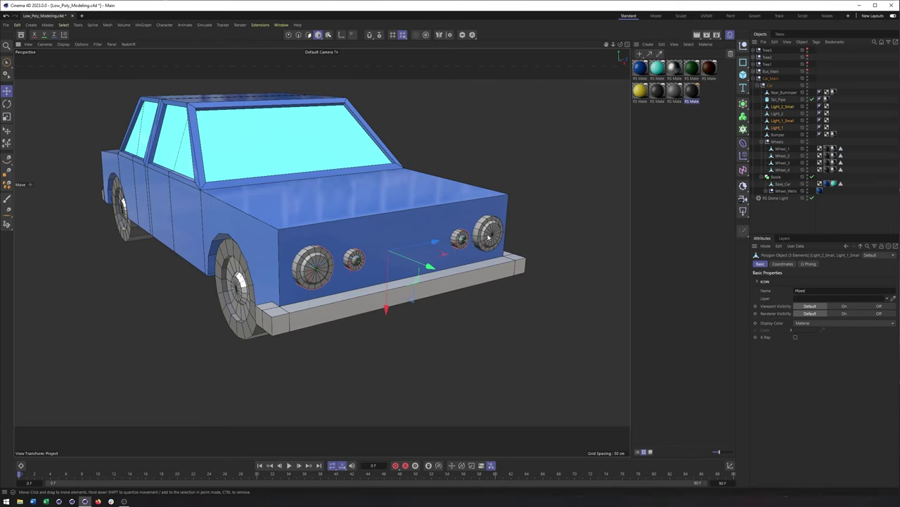
left_click(308, 34)
scroll(352, 259, "up", 5)
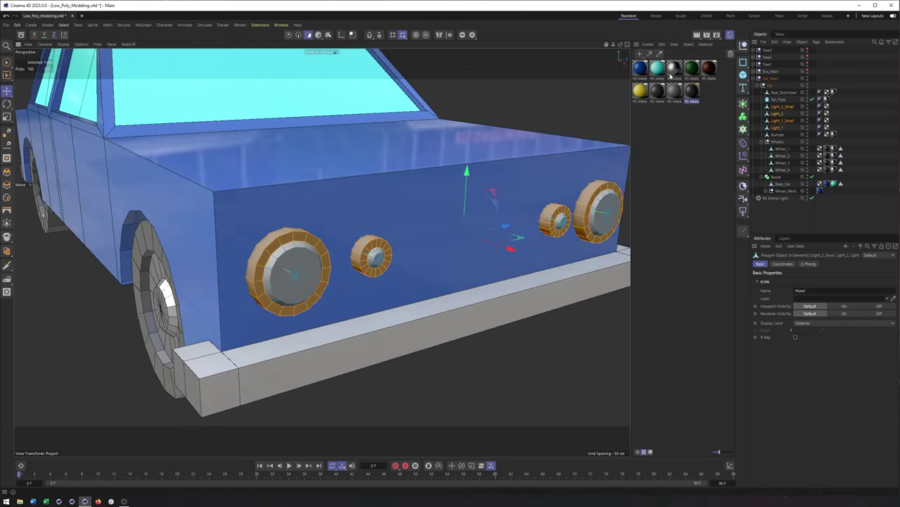
left_click_drag(262, 254, 263, 256)
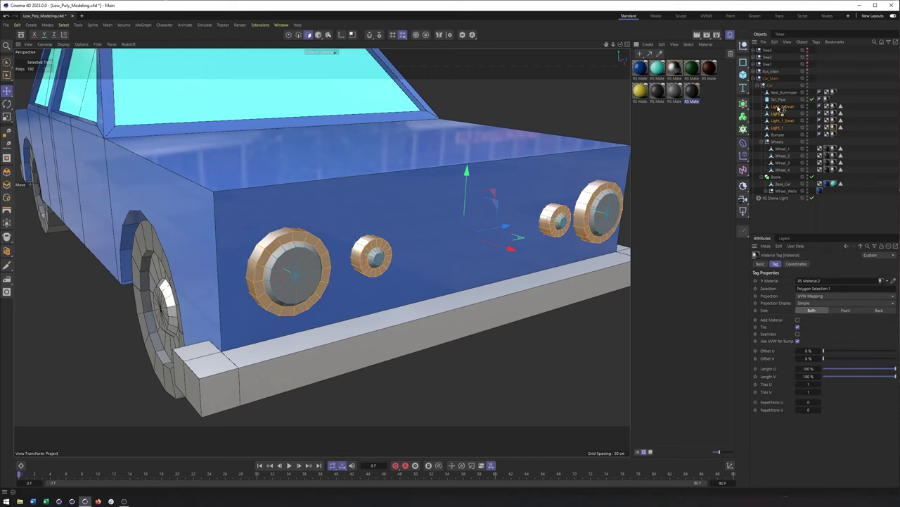
- Apply the yellow material to all four front lights and place its tags before their metal material tags
left_click_drag(717, 108, 786, 107)
left_click_drag(848, 107, 848, 114, "ctrl")
left_click_drag(849, 114, 848, 128, "ctrl")
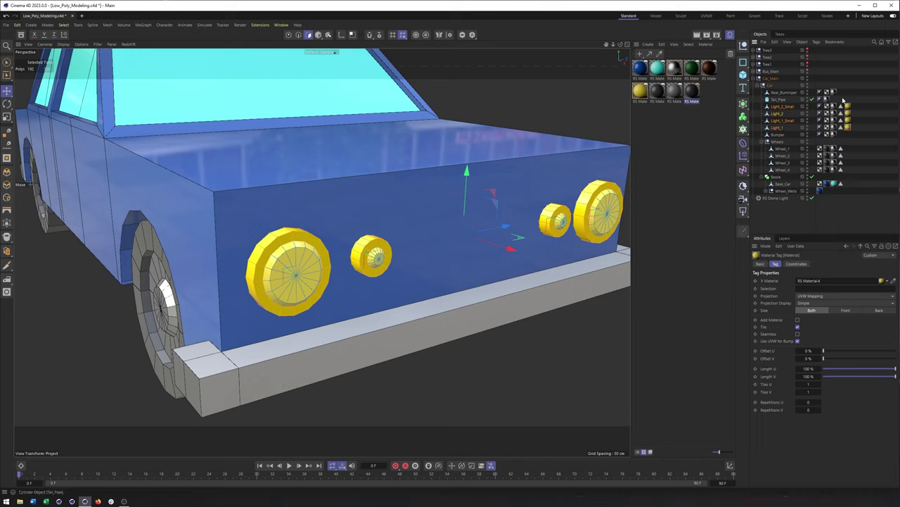
left_click_drag(841, 109, 831, 128)
- Start the Redshift IPR in the viewport to render the textured car
right_click_drag(434, 265, 322, 254, "alt")
middle_click_drag(322, 253, 314, 270, "alt")
left_click_drag(313, 269, 426, 283, "alt")
right_click_drag(426, 284, 285, 284, "alt")
middle_click_drag(434, 157, 364, 137, "alt")
left_click_drag(341, 176, 302, 211, "alt")
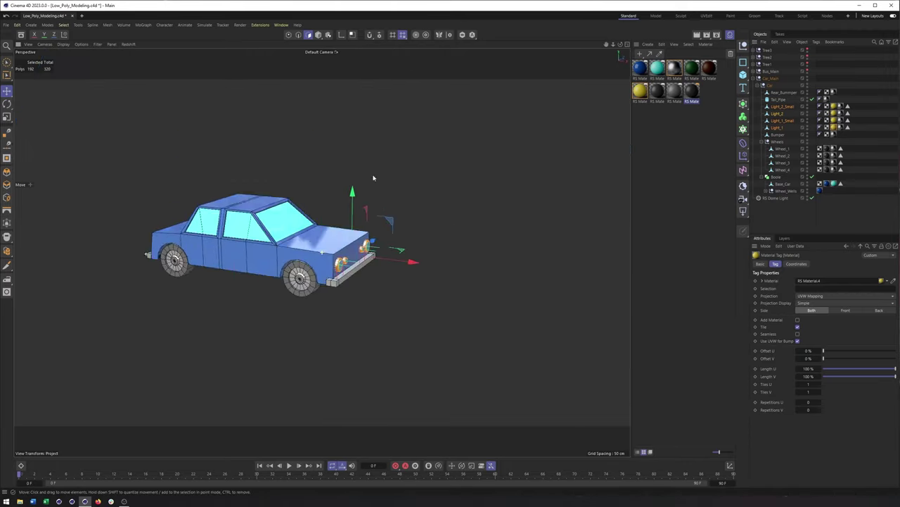
left_click(128, 45)
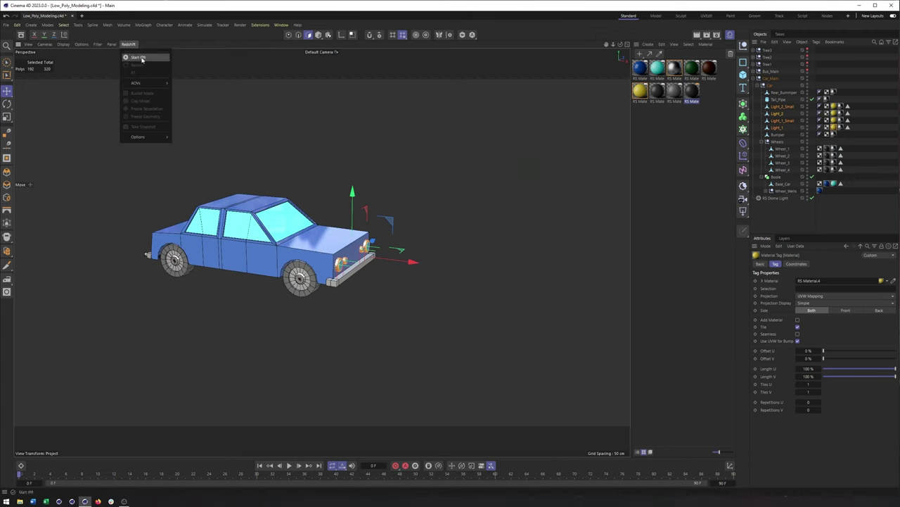
left_click(141, 59)
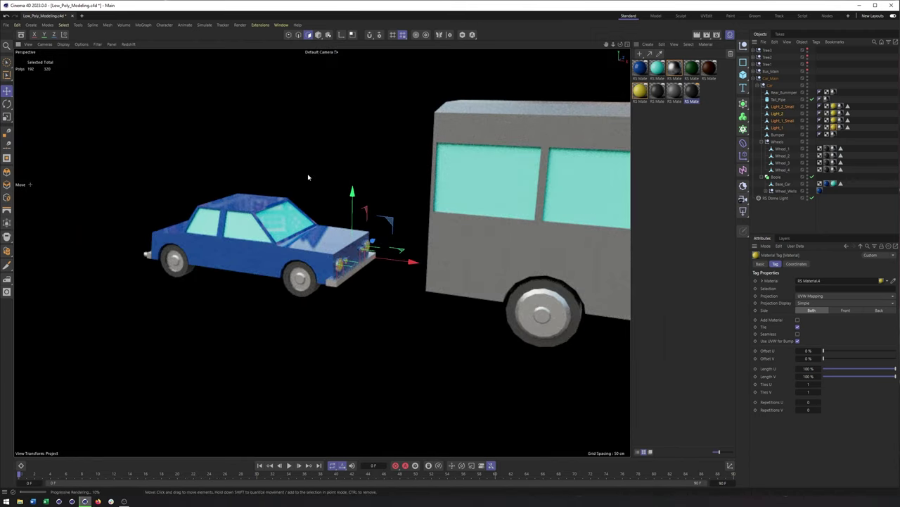
- Set the blue car material's reflection roughness to about 0.355
middle_click_drag(392, 237, 322, 252, "alt")
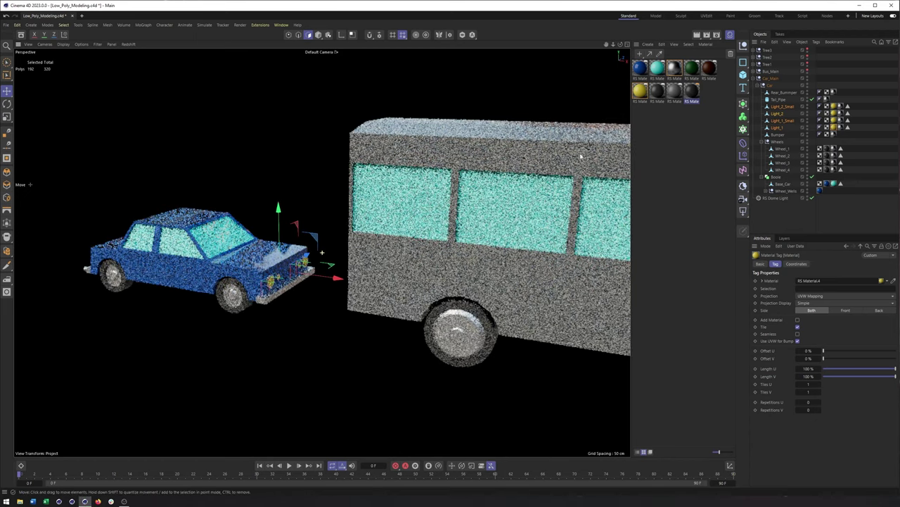
left_click(640, 68)
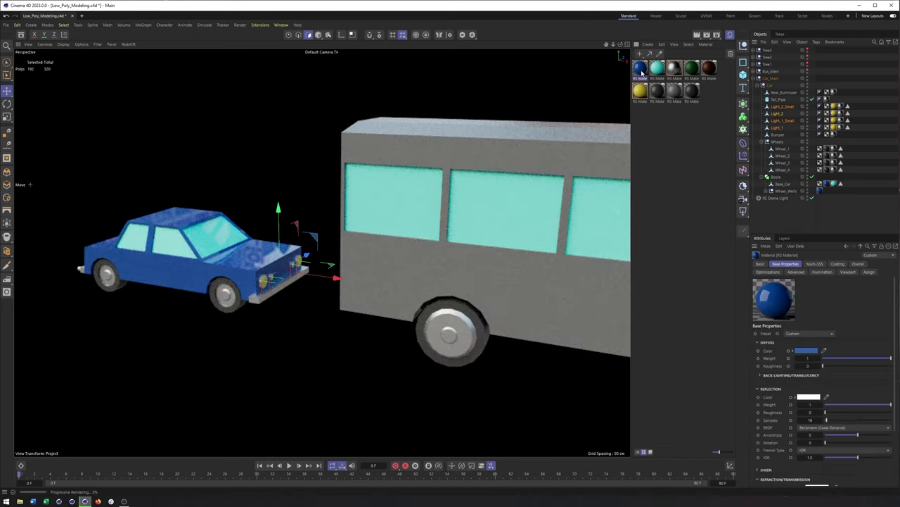
left_click_drag(825, 413, 848, 413)
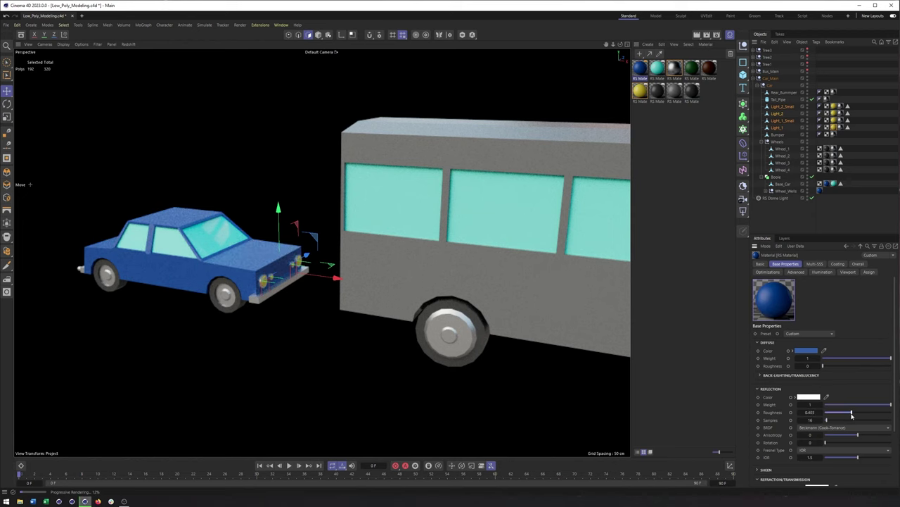
- Open the black tire material RS Material.3 in the Node Editor and add a Round Corners node beside RS Material
middle_click_drag(386, 301, 458, 303, "alt")
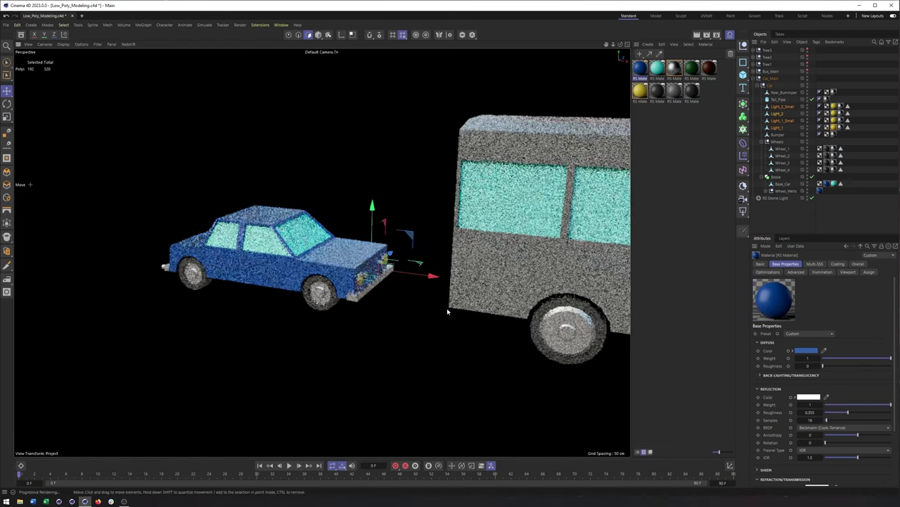
right_click_drag(309, 282, 355, 280, "alt")
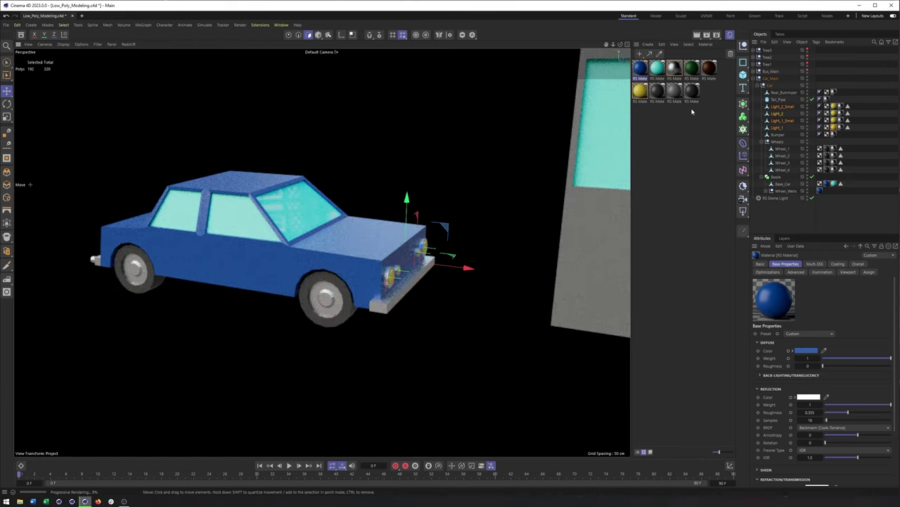
left_click(657, 92)
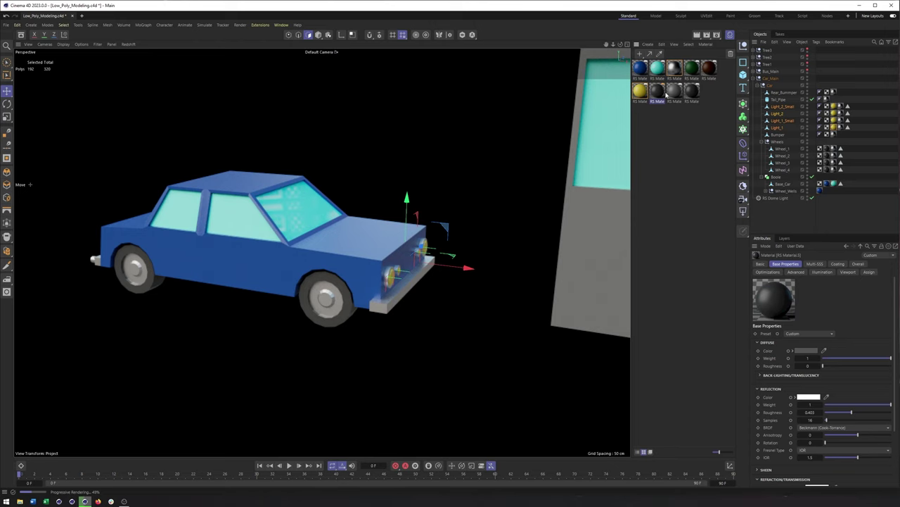
double_click(653, 94)
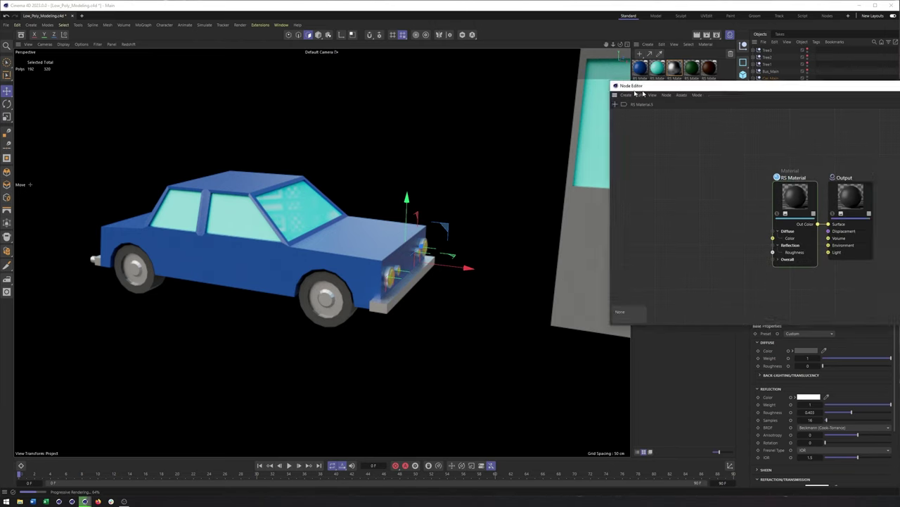
left_click(320, 70)
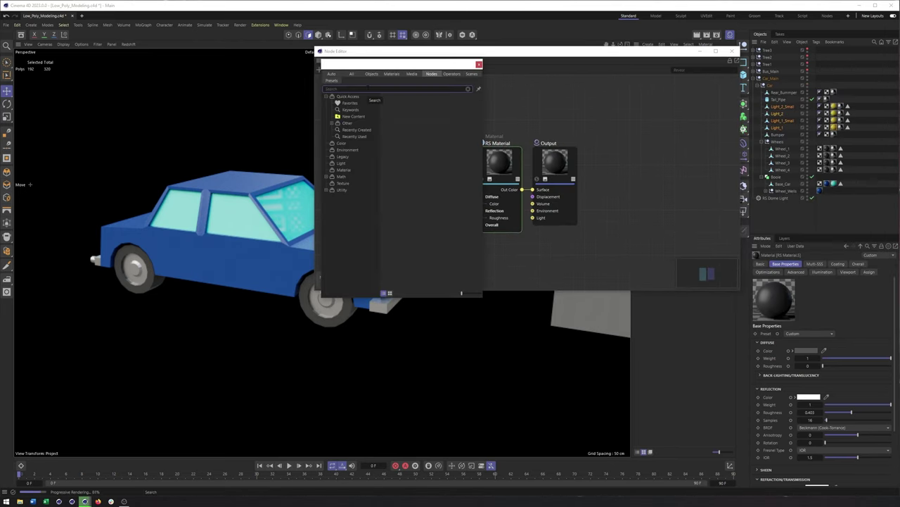
type("rou")
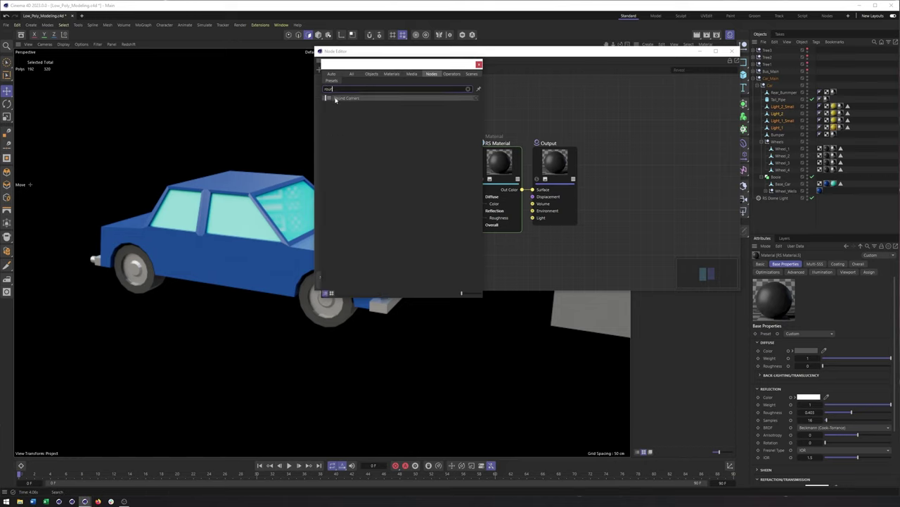
double_click(336, 98)
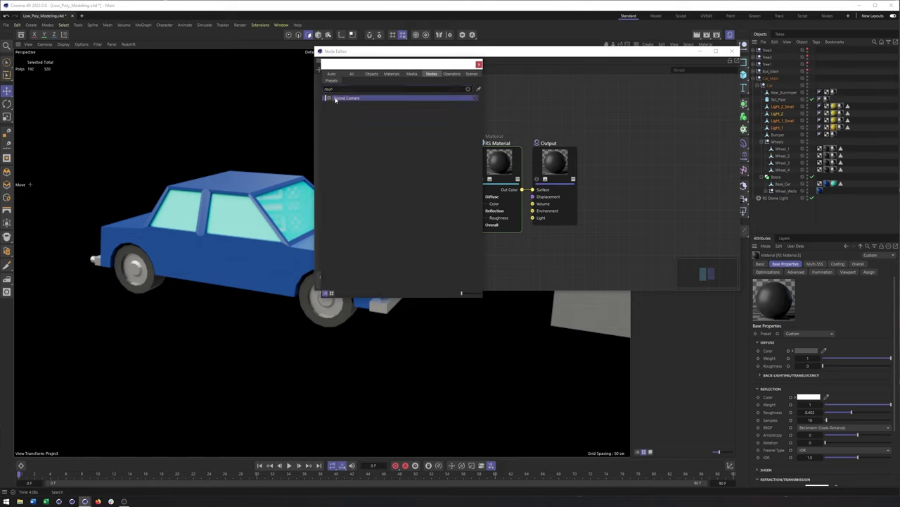
left_click_drag(530, 181, 393, 132)
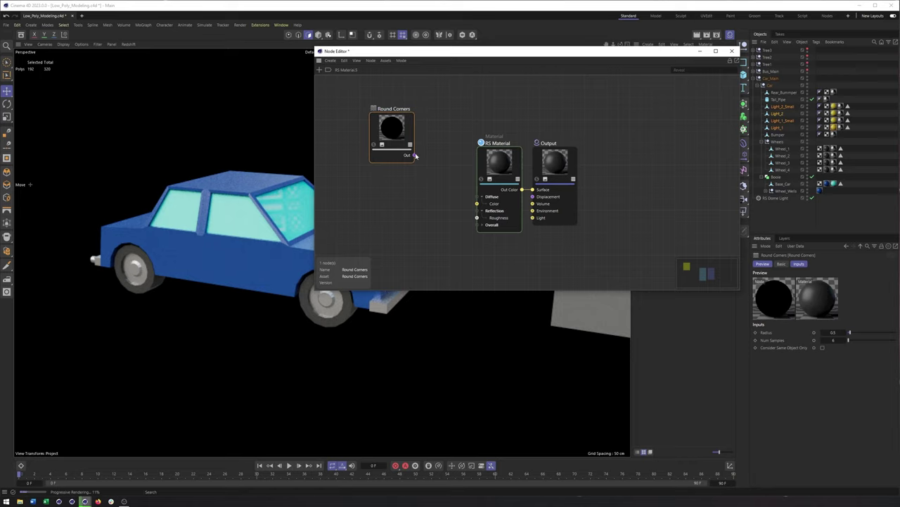
- Connect the Round Corners output to the RS Material node's Overall Bump Map input
left_click_drag(415, 156, 484, 159)
mouse_move(533, 259)
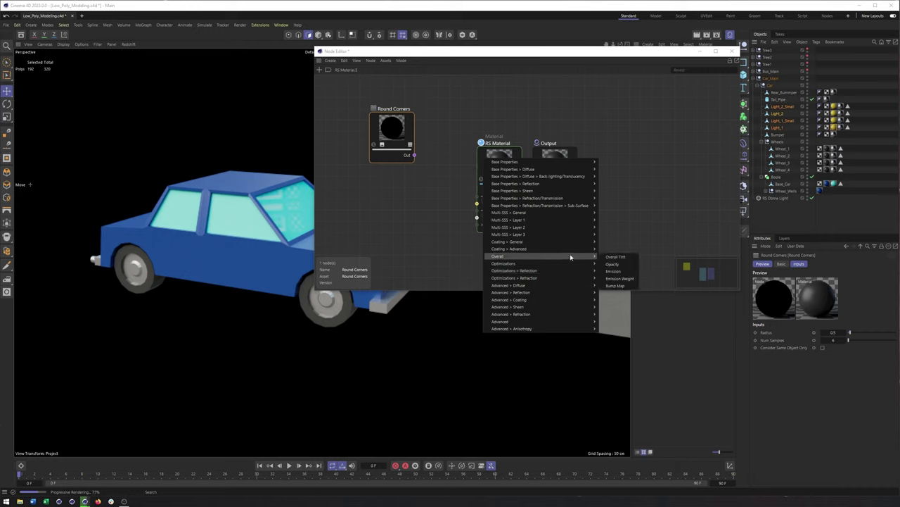
left_click(618, 287)
left_click_drag(377, 138, 372, 201)
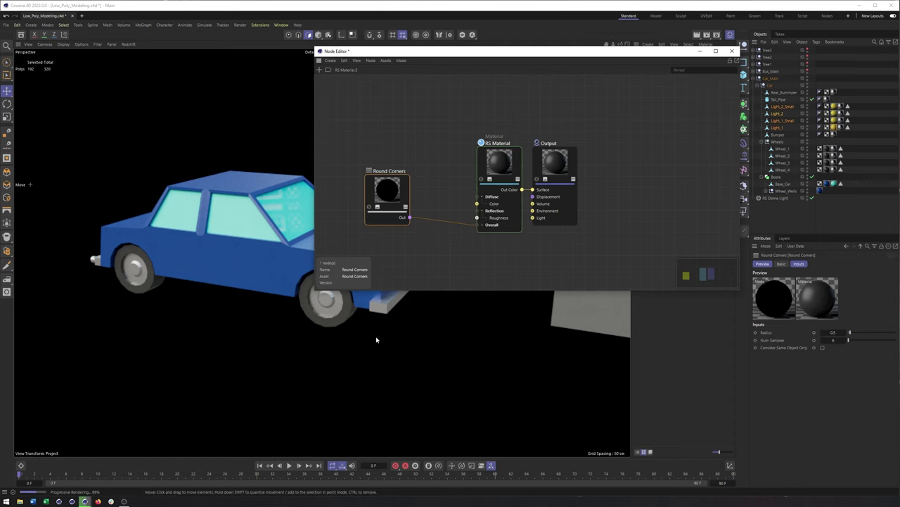
- Examine the front wheel's tire edges in the live render to judge the Round Corners effect
scroll(378, 339, "up", 5)
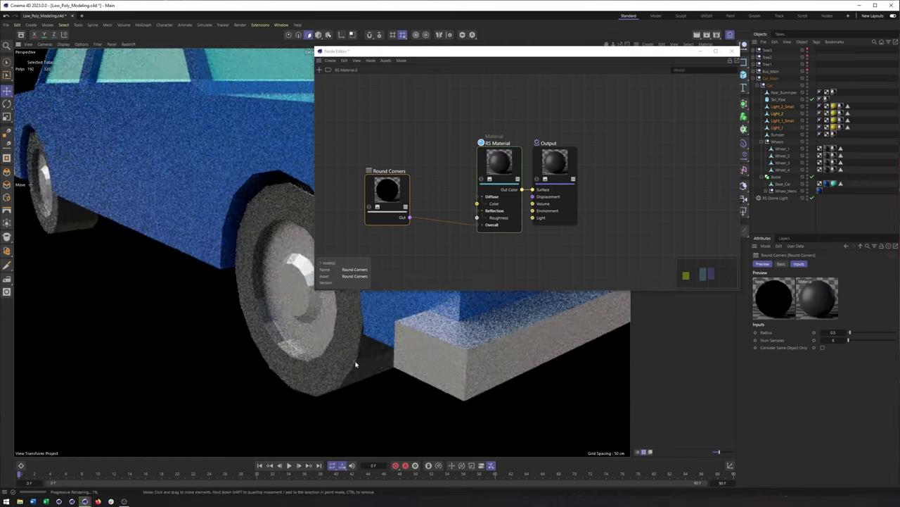
scroll(356, 364, "up", 8)
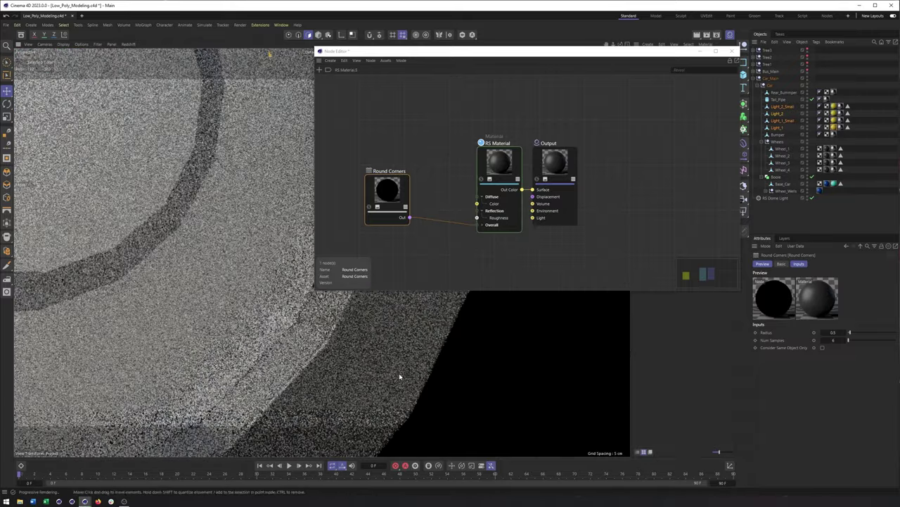
scroll(319, 347, "down", 1)
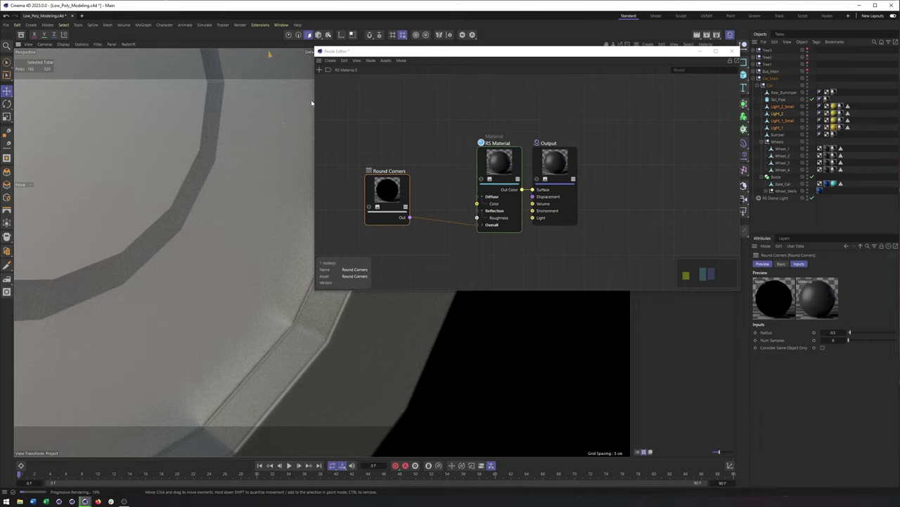
left_click_drag(314, 100, 490, 112)
right_click_drag(362, 258, 250, 257, "alt")
right_click_drag(338, 227, 318, 230, "alt")
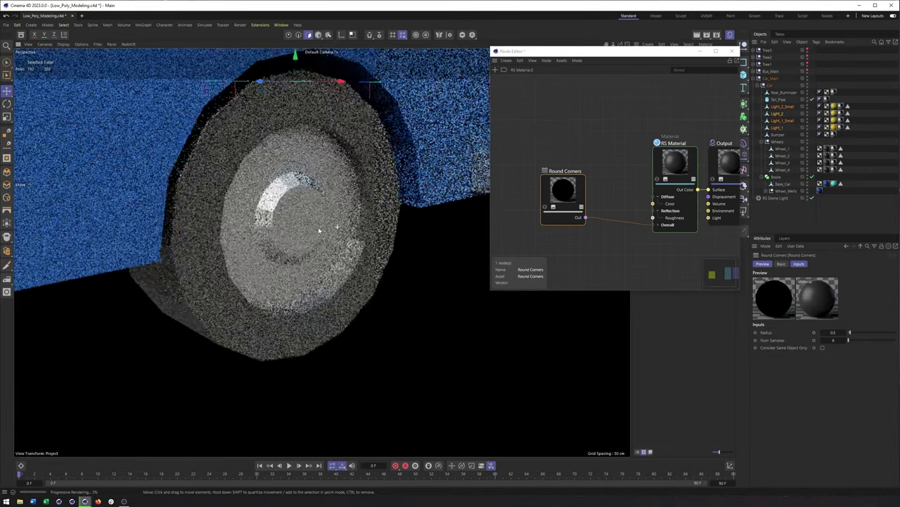
left_click_drag(319, 230, 338, 231, "alt")
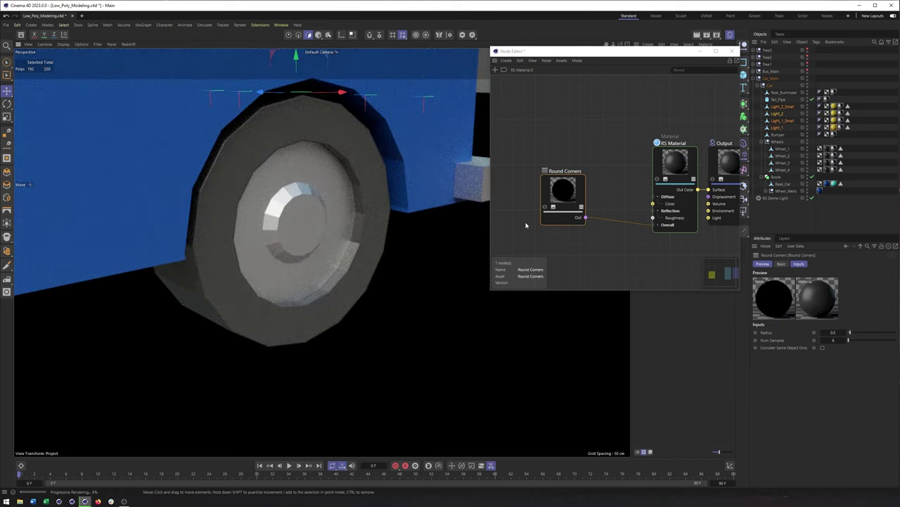
- Delete the connection between the Round Corners node and the RS Material node
left_click_drag(627, 207, 618, 228)
key("Delete")
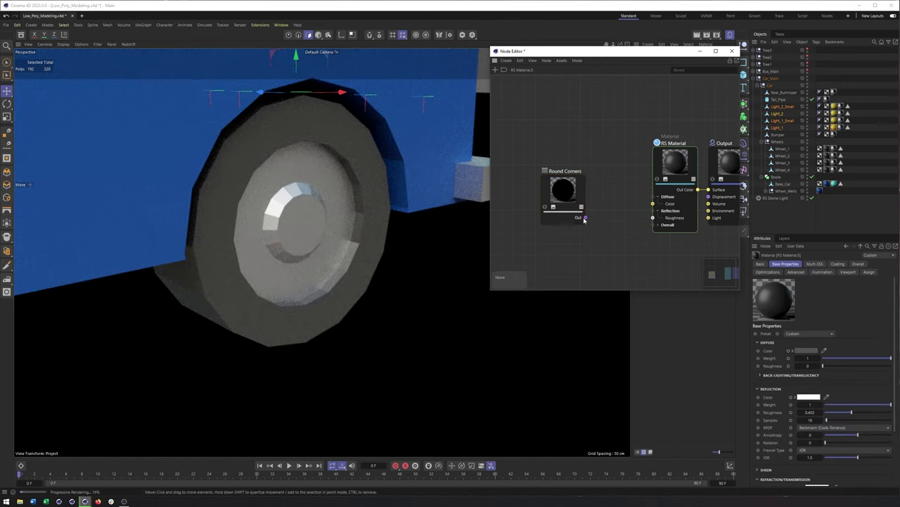
- Connect the Round Corners output to the RS Material node's Overall Bump Map input again and set the corner radius to 1
left_click_drag(659, 161, 662, 159)
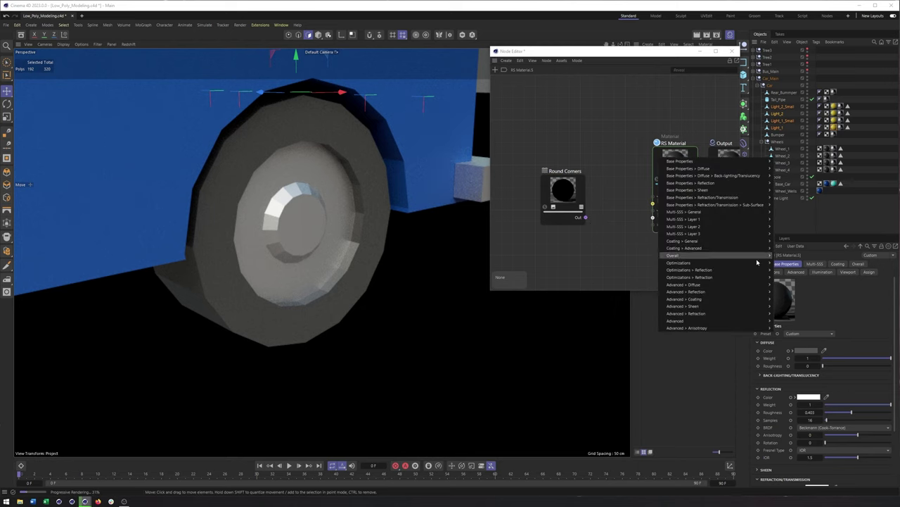
mouse_move(749, 258)
left_click(791, 284)
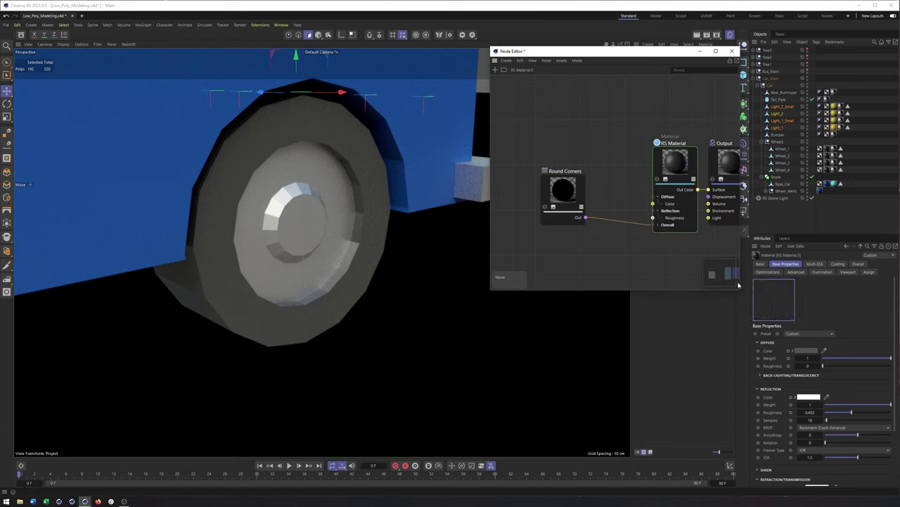
left_click(573, 185)
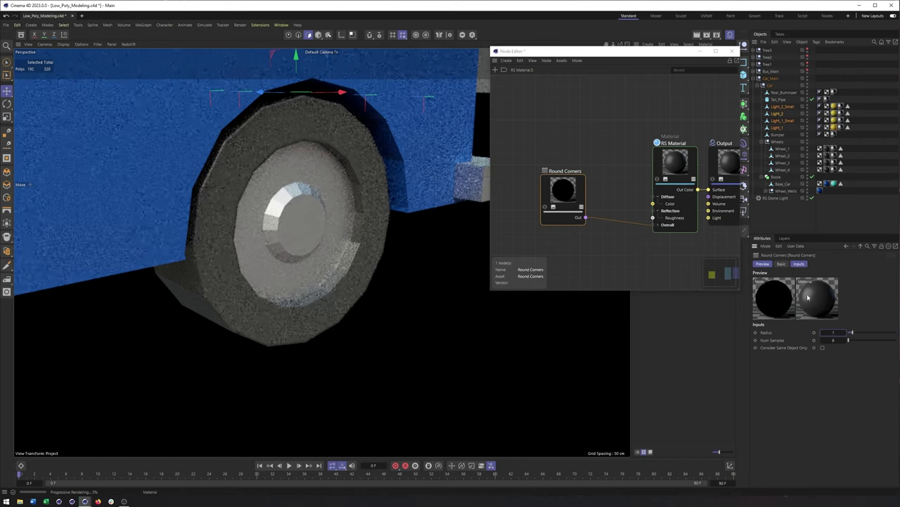
left_click_drag(378, 254, 326, 258, "alt")
middle_click_drag(389, 195, 319, 253, "alt")
scroll(309, 243, "down", 2)
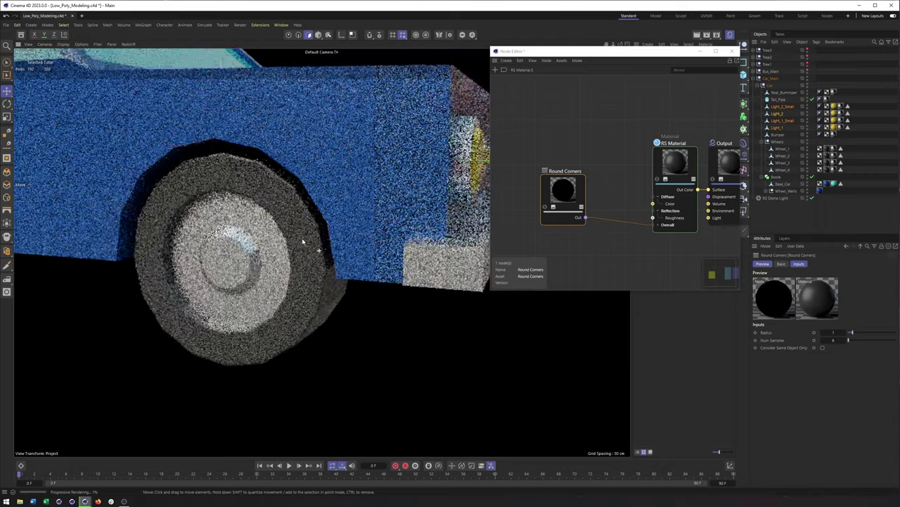
scroll(324, 256, "down", 4)
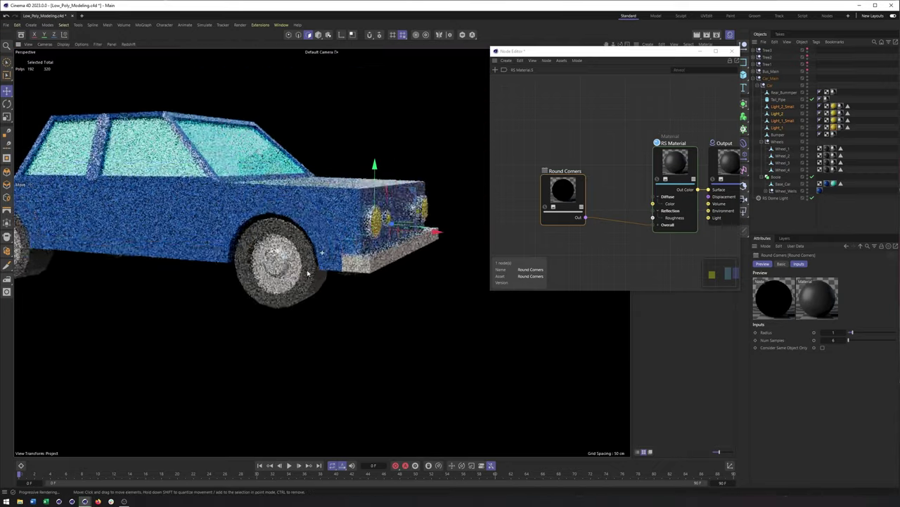
left_click_drag(307, 273, 280, 290, "alt")
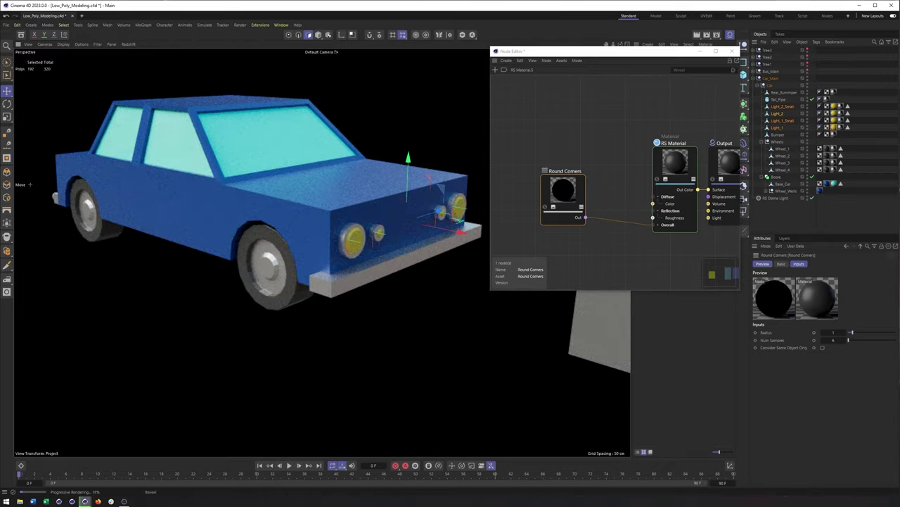
left_click(732, 53)
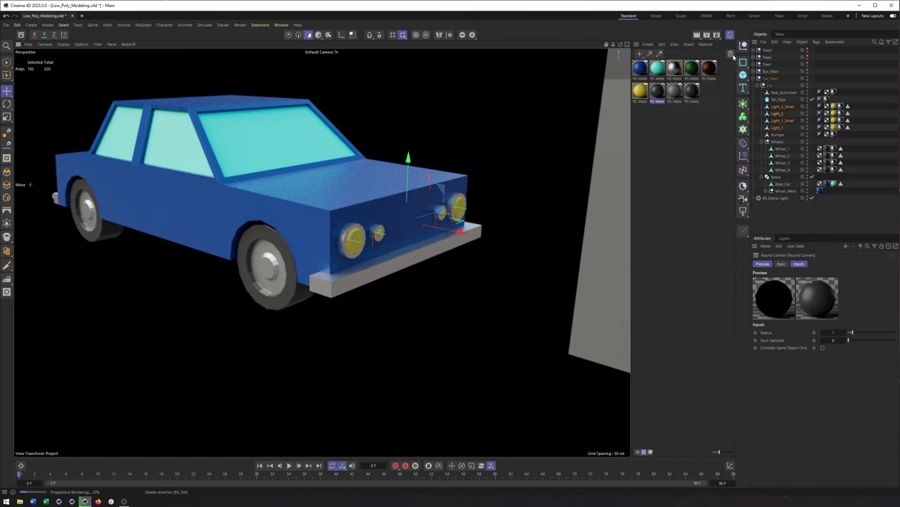
- Open the chrome material RS Material.2 in the Node Editor and add a Round Corners node beside its RS Material node
double_click(674, 68)
left_click_drag(719, 61, 379, 48)
left_click(336, 68)
type("Round")
double_click(361, 93)
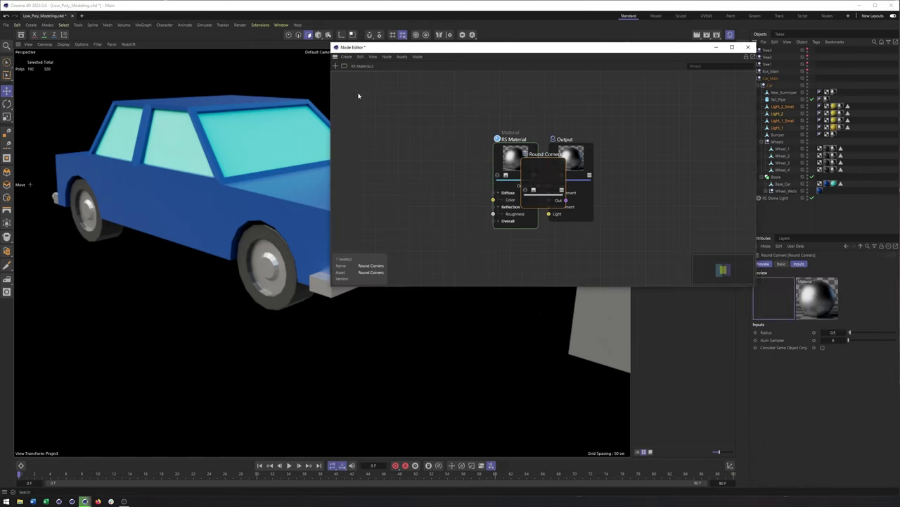
left_click_drag(549, 182, 446, 172)
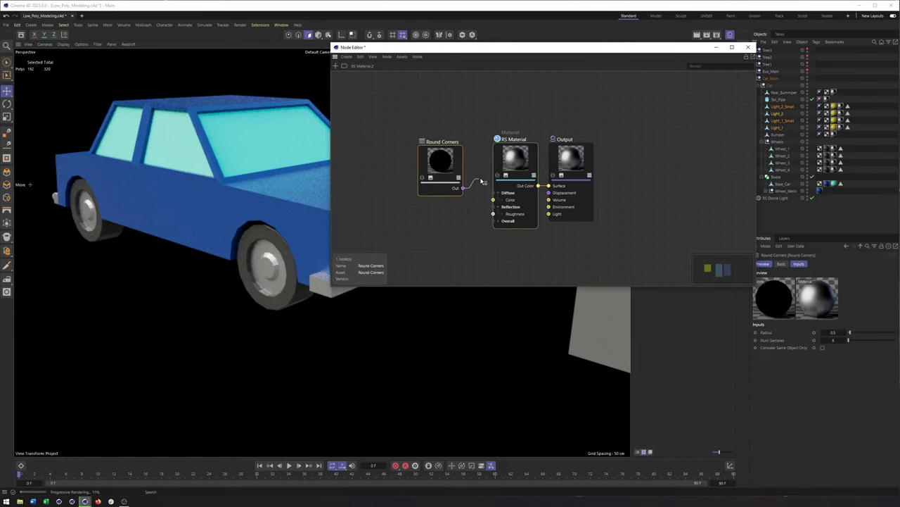
- Connect the chrome material's Round Corners output to the Overall Bump Map input and set the corner radius to 1
right_click(501, 162)
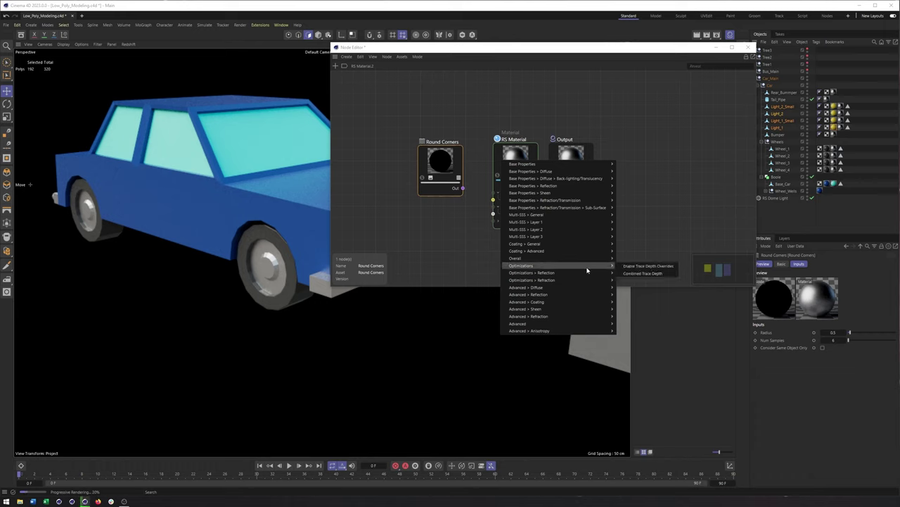
mouse_move(593, 262)
left_click(633, 288)
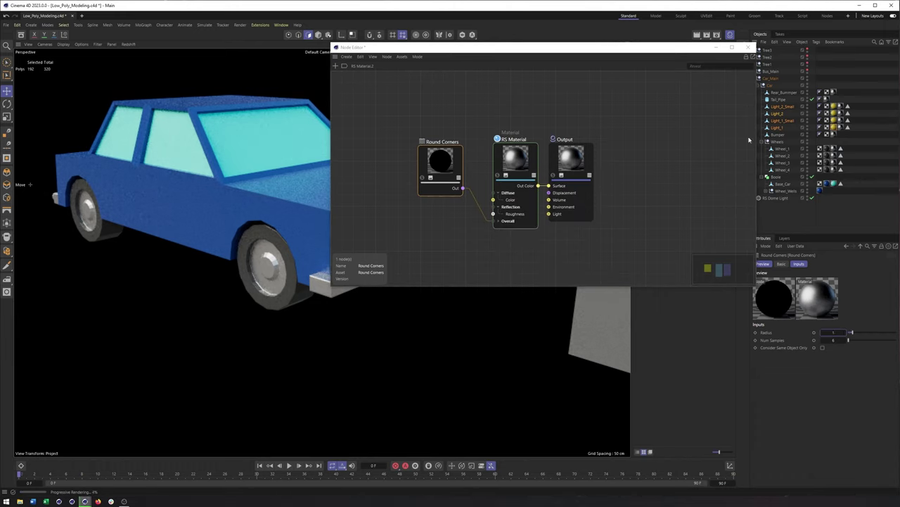
left_click_drag(600, 54, 717, 121)
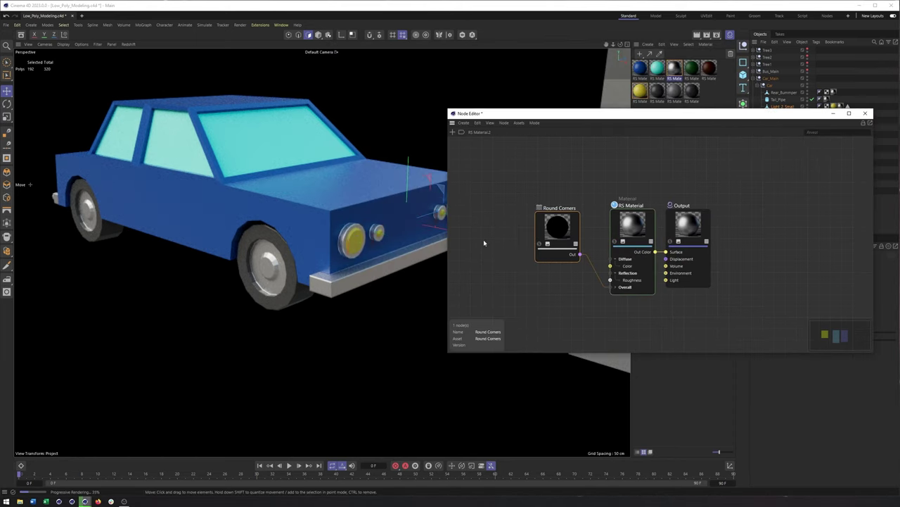
scroll(341, 239, "up", 8)
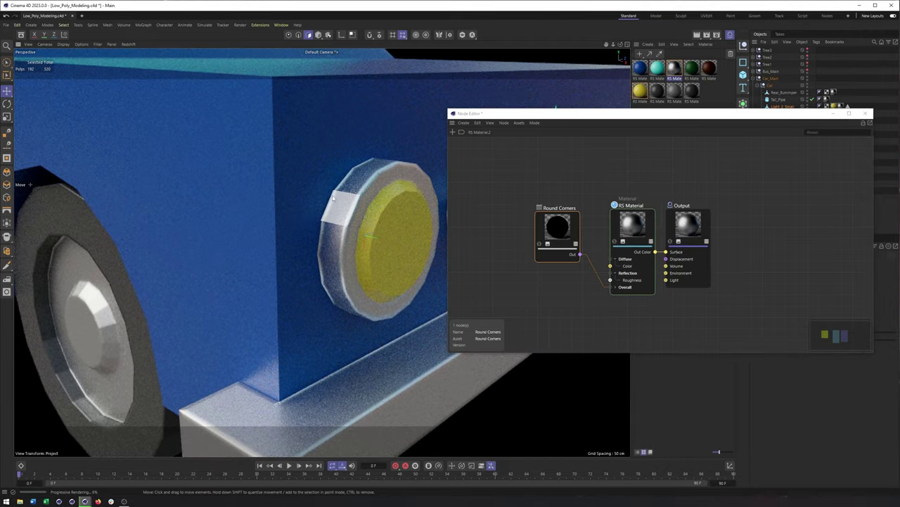
- Enable Consider Same Object Only on the chrome material's Round Corners node and close the Node Editor
left_click_drag(573, 116, 353, 31)
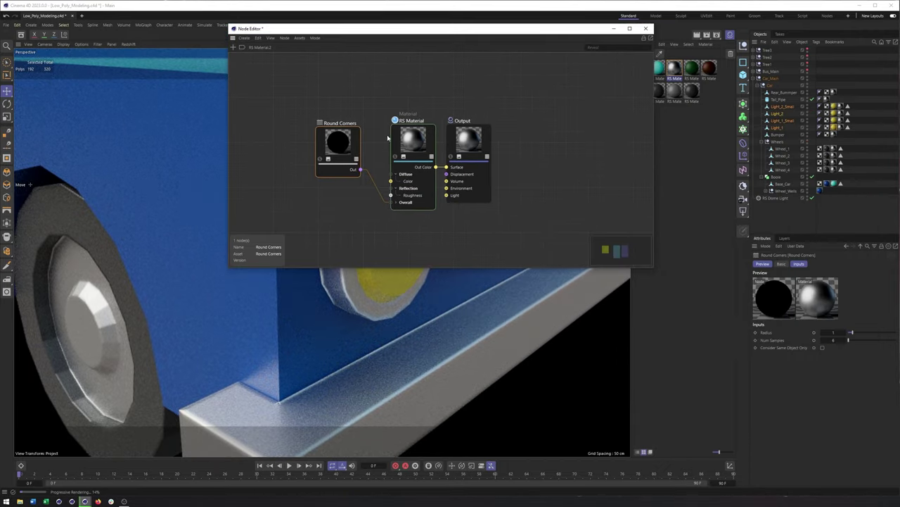
left_click(822, 349)
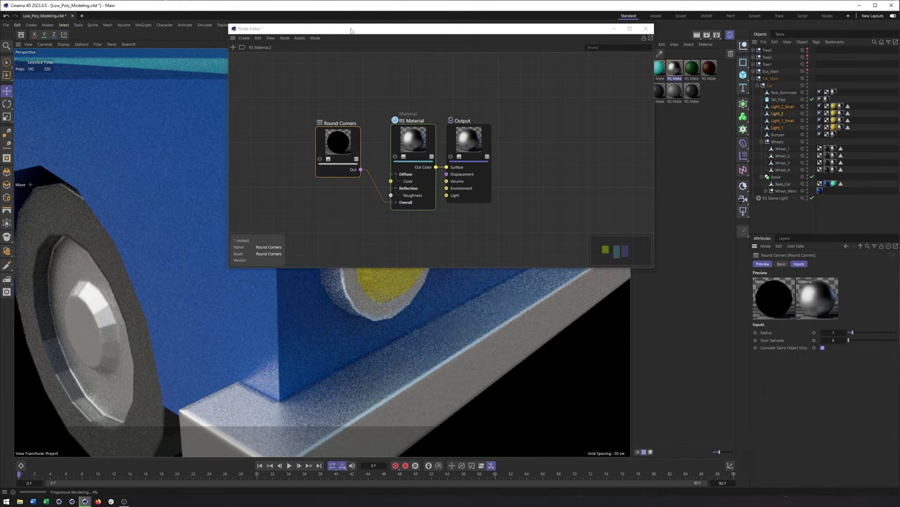
left_click_drag(351, 29, 520, 223)
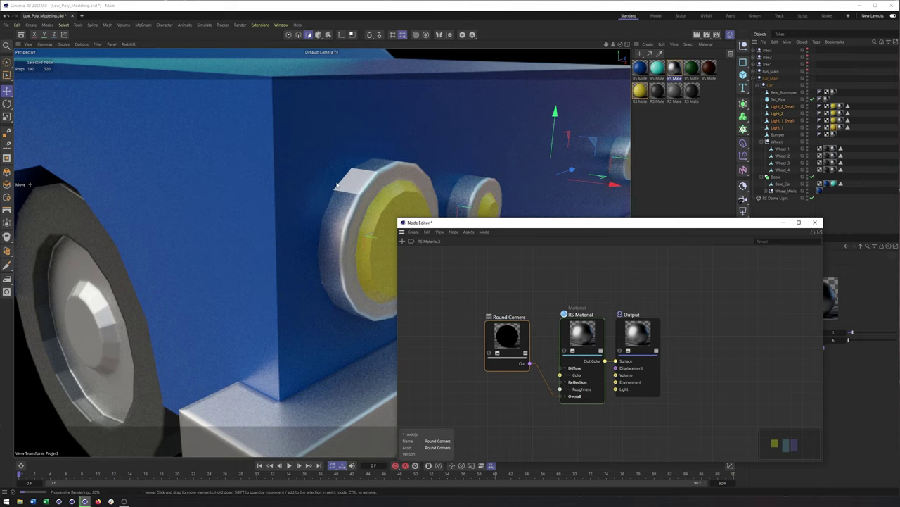
right_click_drag(413, 141, 316, 145, "alt")
left_click_drag(316, 145, 333, 190, "alt")
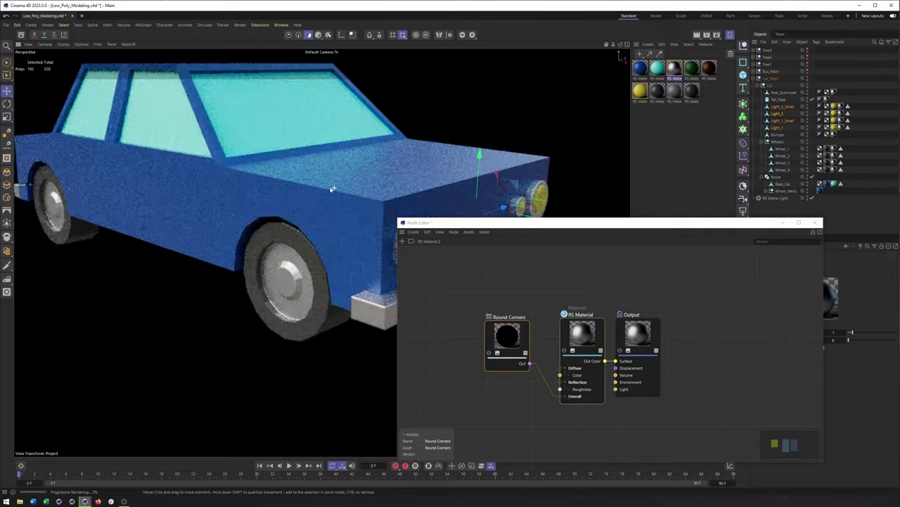
scroll(333, 190, "down", 3)
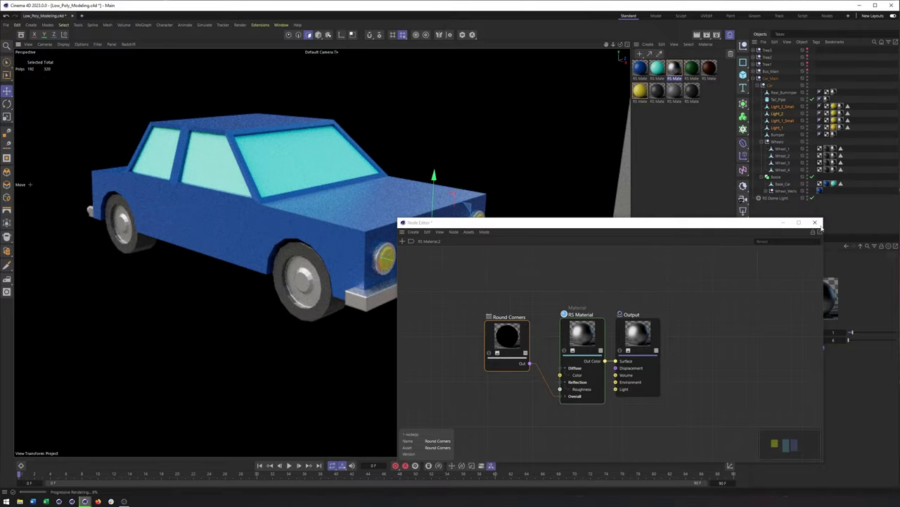
left_click(816, 223)
- Look over the bus and tree in the live render, and stop the Redshift rendering in the viewport
middle_click_drag(579, 207, 448, 204, "alt")
right_click_drag(448, 204, 418, 213, "alt")
middle_click_drag(418, 213, 382, 231, "alt")
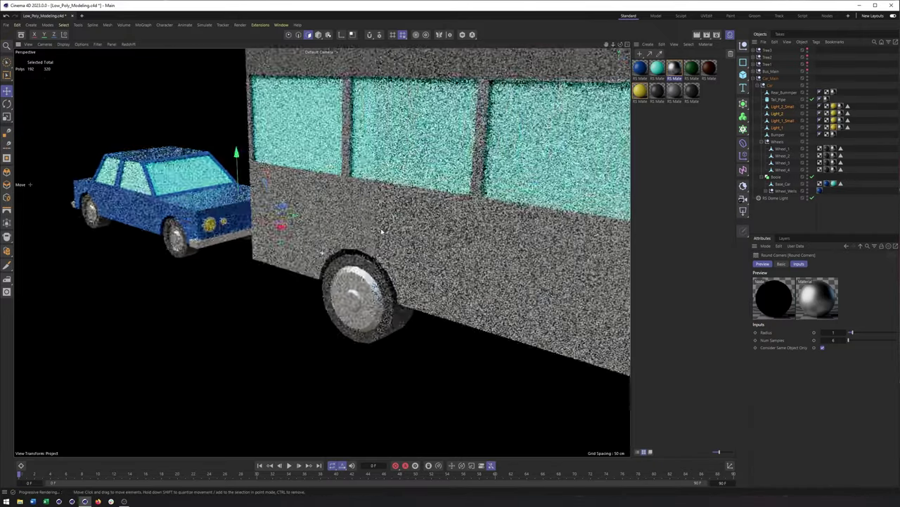
scroll(382, 231, "down", 6)
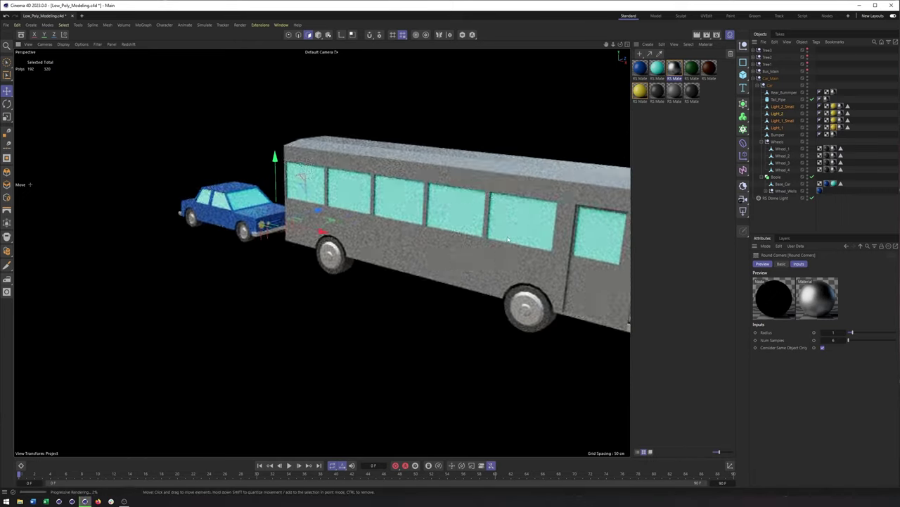
middle_click_drag(507, 240, 358, 225, "alt")
left_click_drag(418, 235, 342, 256, "alt")
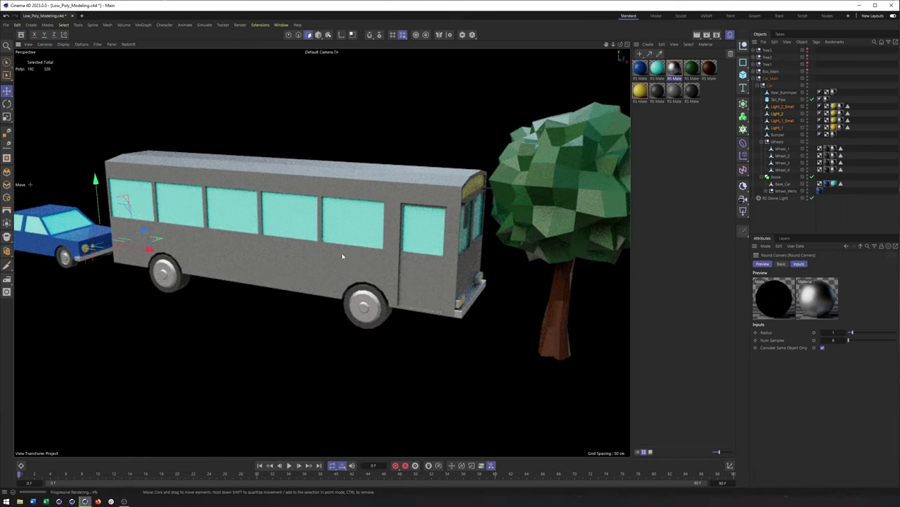
left_click(128, 44)
left_click(132, 58)
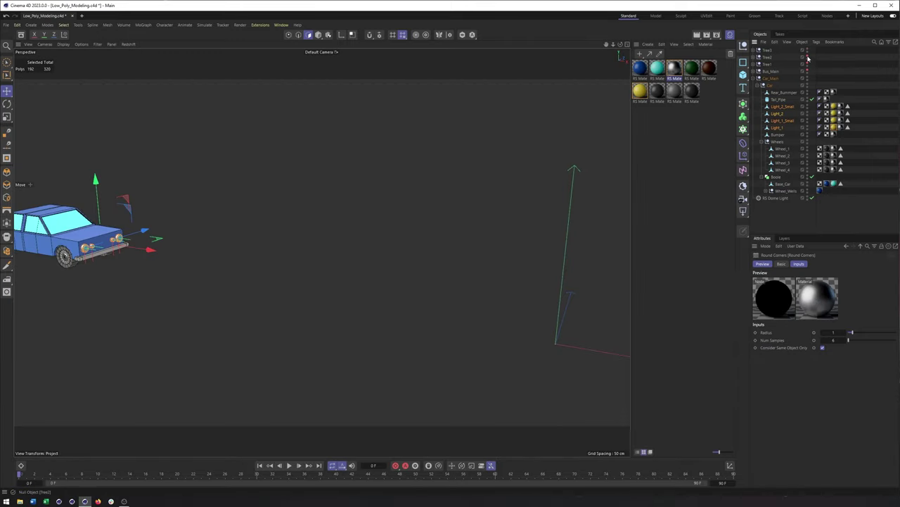
- Unhide the trees and the bus in the viewport so the whole set of models is displayed
left_click(807, 64)
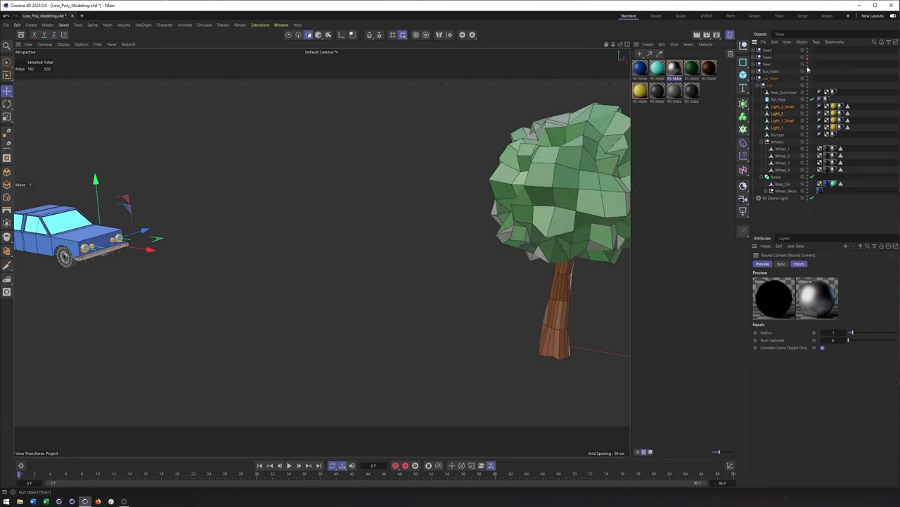
left_click(808, 71)
left_click_drag(349, 222, 461, 232, "alt")
left_click(336, 260)
scroll(347, 248, "down", 6)
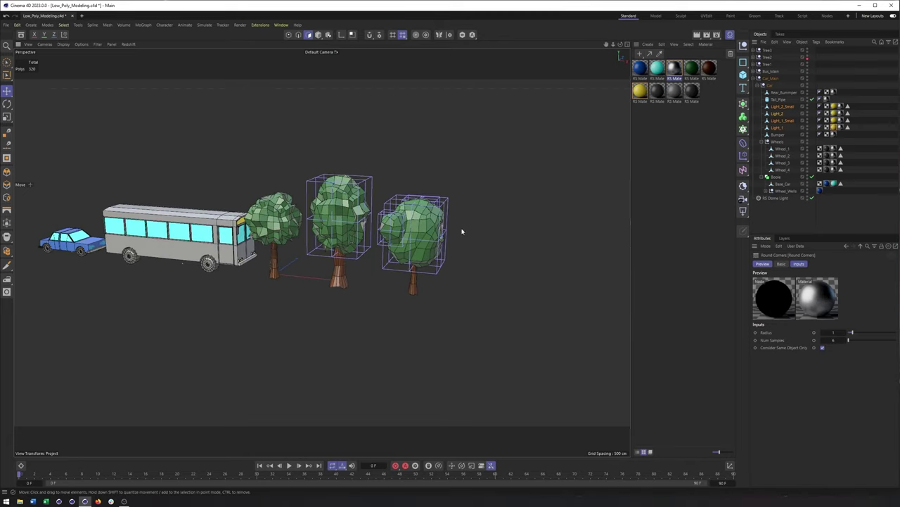
left_click_drag(380, 246, 322, 252, "alt")
scroll(342, 197, "down", 1)
left_click_drag(342, 199, 346, 188, "alt")
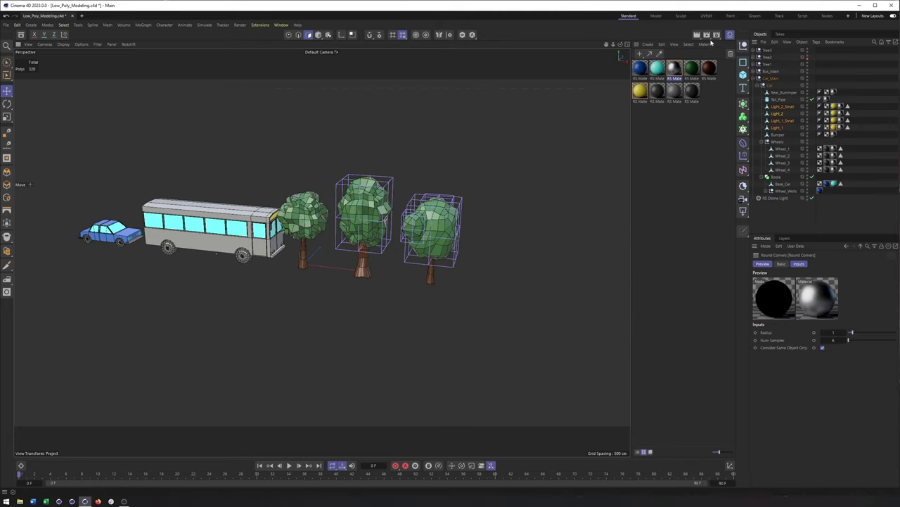
- Hide the Material Manager and add a Landscape primitive to the scene
left_click(731, 36)
left_click_drag(528, 183, 474, 190, "alt")
scroll(475, 189, "down", 2)
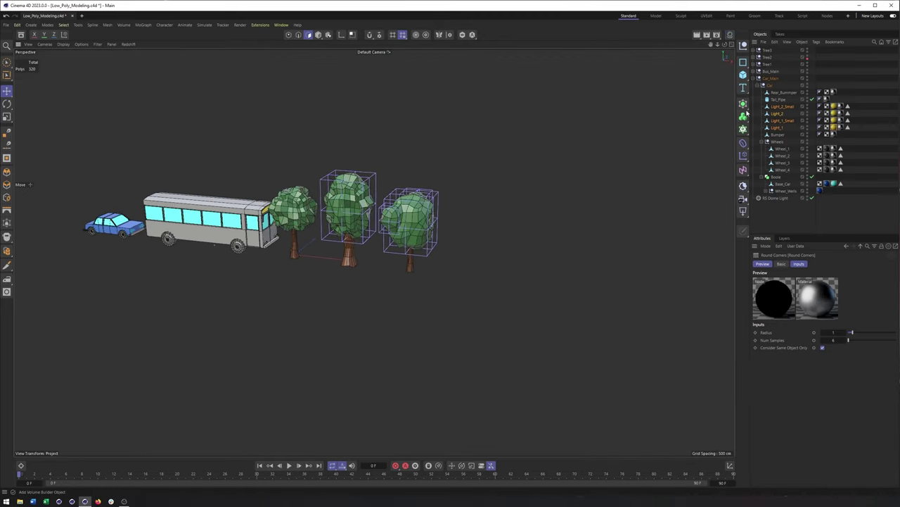
left_click(744, 75)
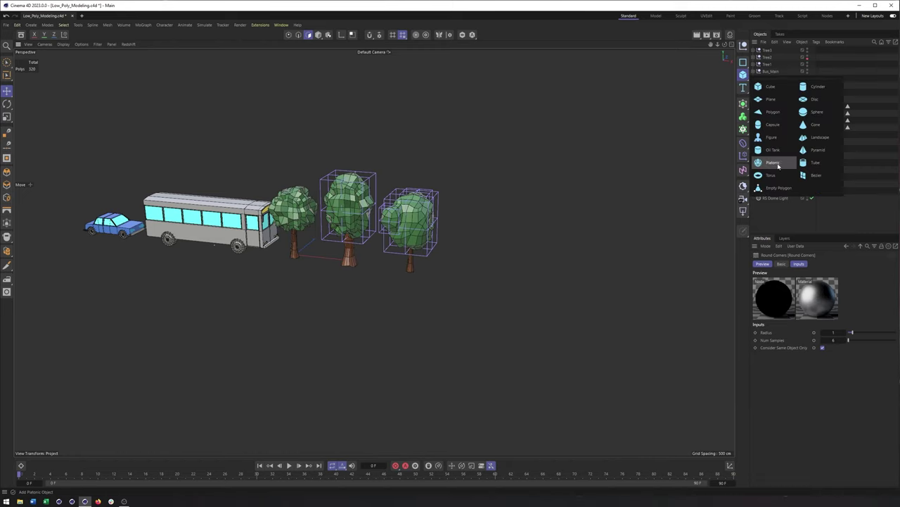
left_click(813, 137)
- Move the Landscape along the X axis and scale it up uniformly to about 11159 by 1860 by 11159
left_click_drag(328, 259, 615, 291)
middle_click_drag(517, 248, 435, 287, "alt")
scroll(399, 274, "down", 3)
key("t")
left_click_drag(428, 285, 636, 244)
scroll(400, 332, "down", 3)
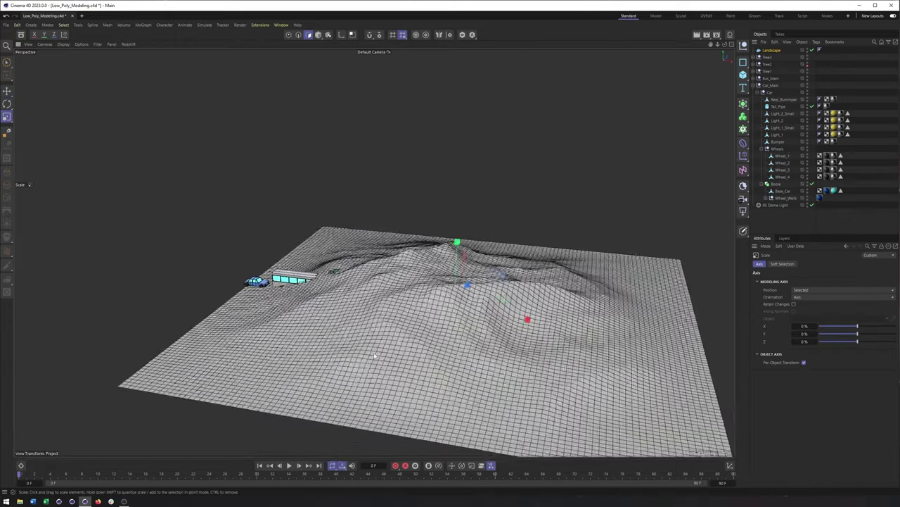
- Move the enlarged Landscape farther along the X axis until it clears the vehicles and trees
middle_click_drag(400, 332, 331, 282, "alt")
key("e")
left_click_drag(457, 272, 645, 293, "alt")
key("t")
right_click_drag(646, 294, 508, 296, "alt")
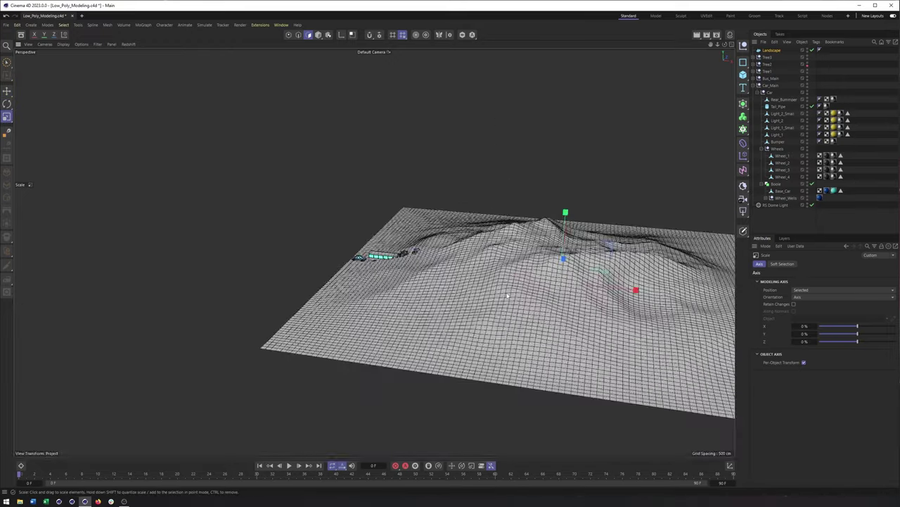
key("e")
left_click_drag(608, 290, 707, 301)
middle_click_drag(707, 301, 598, 263, "alt")
- Collapse the Car_Main hierarchy and set the Landscape's width and depth segments to 400 each
left_click(754, 86)
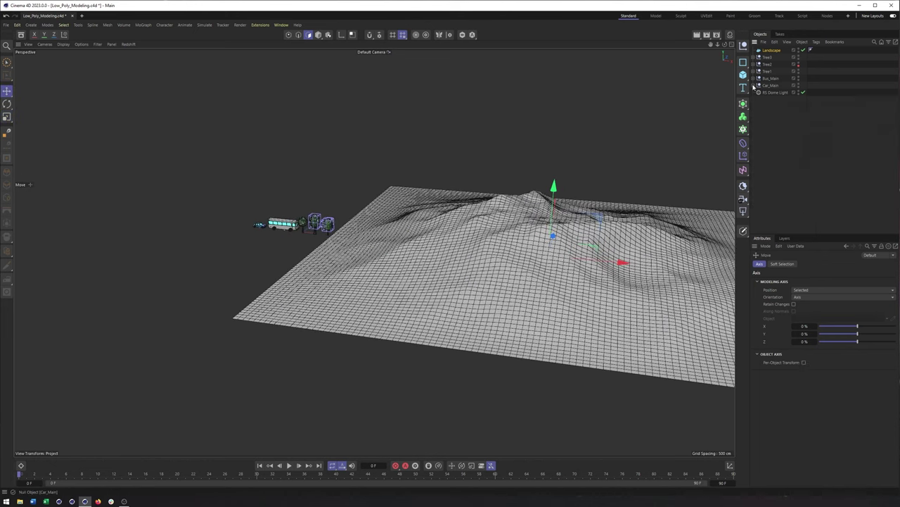
left_click(772, 50)
left_click_drag(854, 293, 895, 296)
scroll(452, 187, "up", 3)
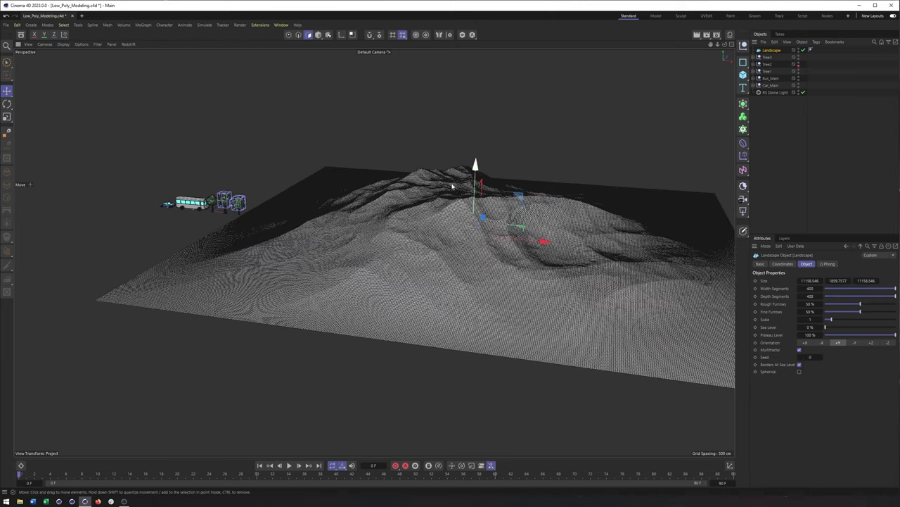
- Switch the viewport display to Gouraud Shading without wireframe lines
left_click(80, 44)
mouse_move(64, 44)
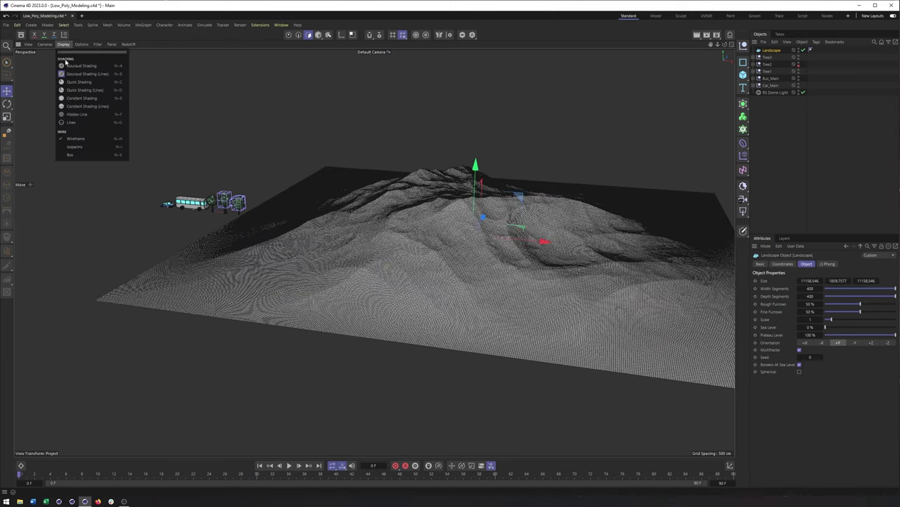
left_click(70, 65)
scroll(475, 238, "up", 5)
left_click_drag(476, 232, 412, 228, "alt")
right_click_drag(413, 228, 340, 216, "alt")
scroll(340, 216, "down", 1)
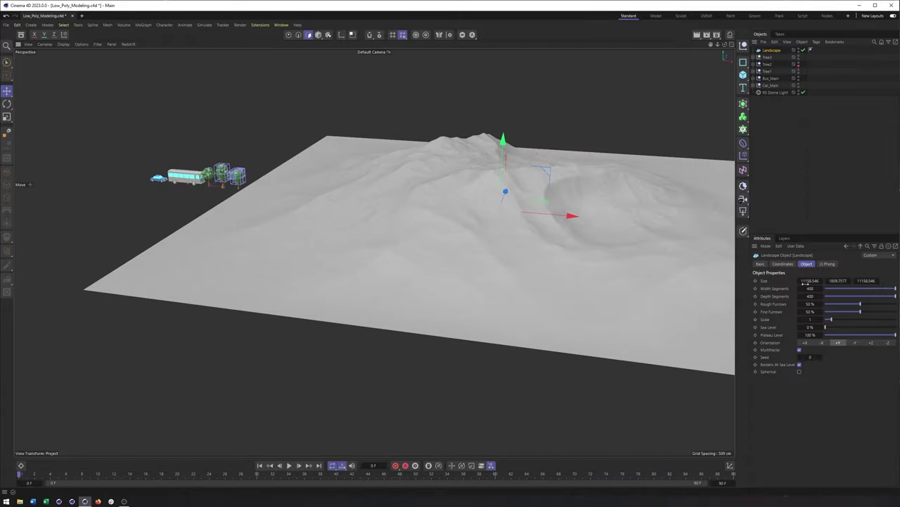
- Rescale the Landscape uniformly to about 11592 by 1932 by 11592 and show its object properties
key("t")
left_click_drag(558, 185, 452, 203)
key("e")
right_click_drag(453, 203, 521, 205, "alt")
middle_click_drag(435, 248, 442, 262, "alt")
right_click_drag(442, 262, 420, 255, "alt")
key("t")
left_click_drag(420, 255, 536, 239)
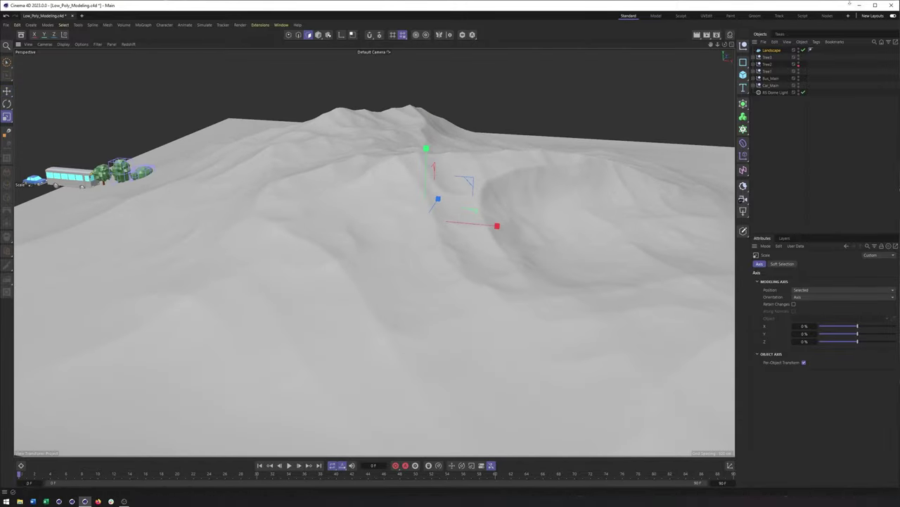
left_click(766, 51)
scroll(451, 303, "down", 1)
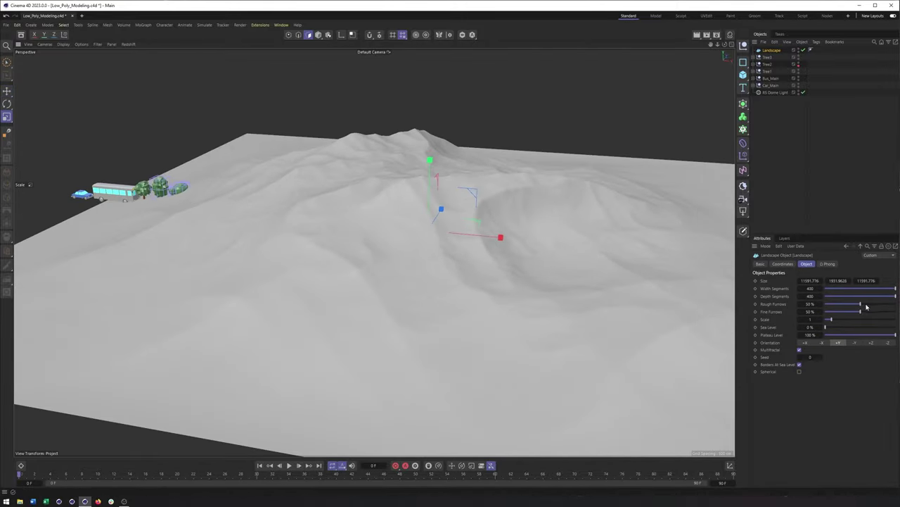
- Set the Landscape's Rough Furrows to 71% and Fine Furrows to 97%
left_click_drag(859, 306, 897, 313)
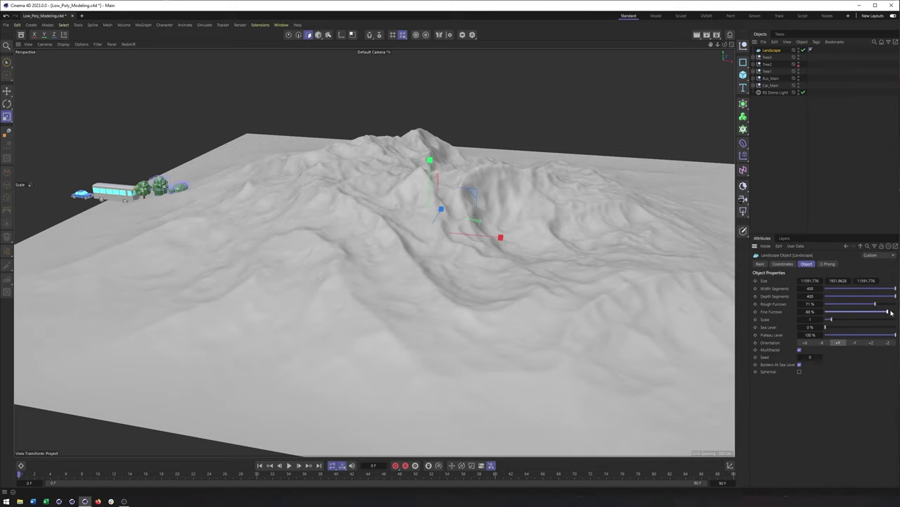
left_click_drag(563, 302, 534, 304, "alt")
right_click_drag(547, 308, 412, 269, "alt")
mouse_move(408, 267)
left_mouse_down("alt")
mouse_move(414, 288)
mouse_move(437, 287)
mouse_move(416, 280)
left_mouse_up("alt")
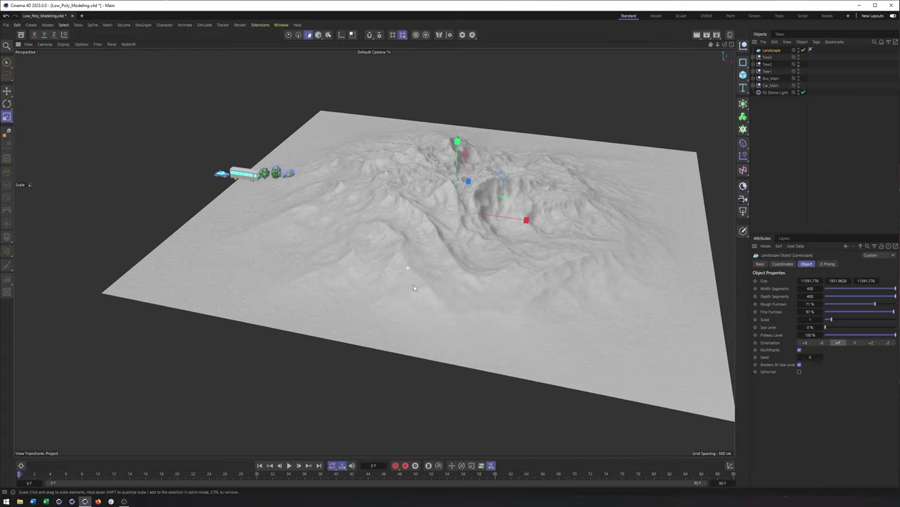
right_click_drag(422, 274, 575, 241, "alt")
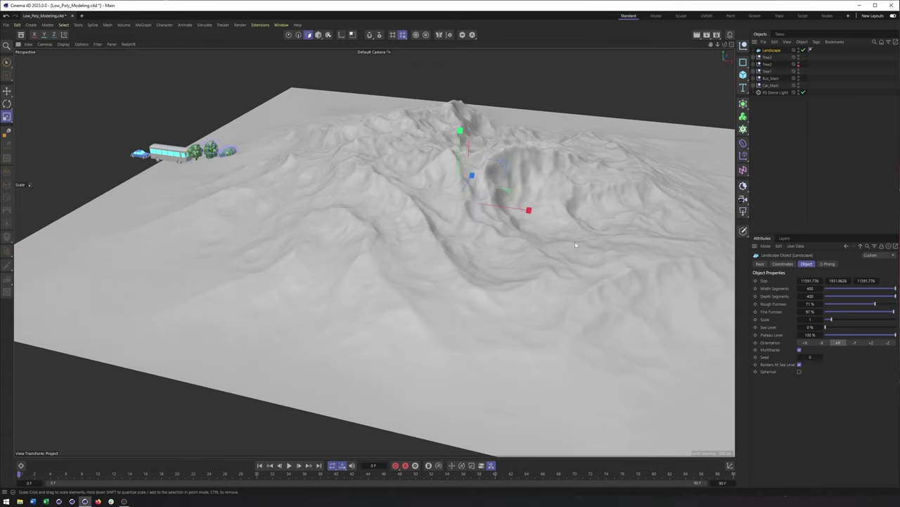
middle_click_drag(574, 242, 448, 294, "alt")
scroll(415, 293, "down", 3)
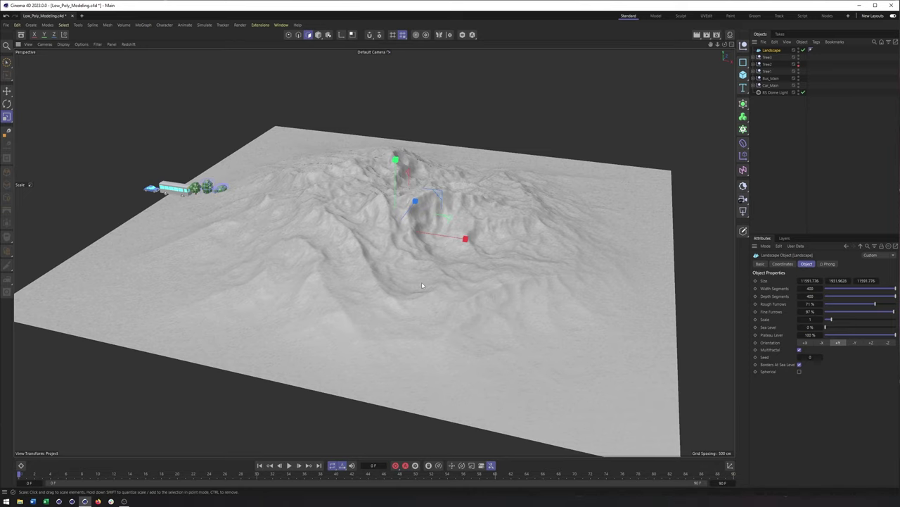
left_click_drag(422, 285, 431, 301, "alt")
- Switch to the Top view, shade it with Gouraud Shading and frame the whole Landscape beside the vehicles and trees
key("F2")
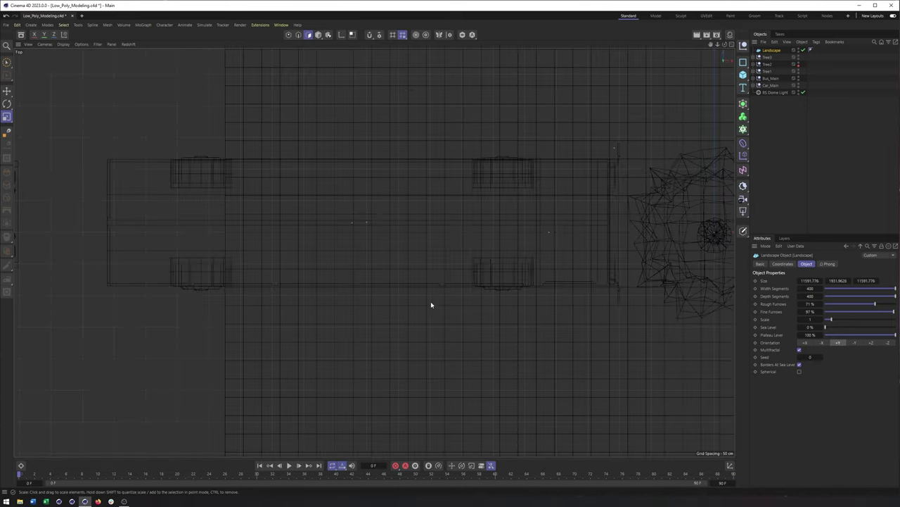
left_click(63, 45)
left_click(70, 64)
right_click_drag(451, 220, 382, 216, "alt")
middle_click_drag(688, 268, 432, 232, "alt")
right_click_drag(432, 231, 374, 251, "alt")
middle_click_drag(373, 251, 301, 246, "alt")
right_click_drag(430, 239, 463, 239, "alt")
scroll(462, 239, "down", 2)
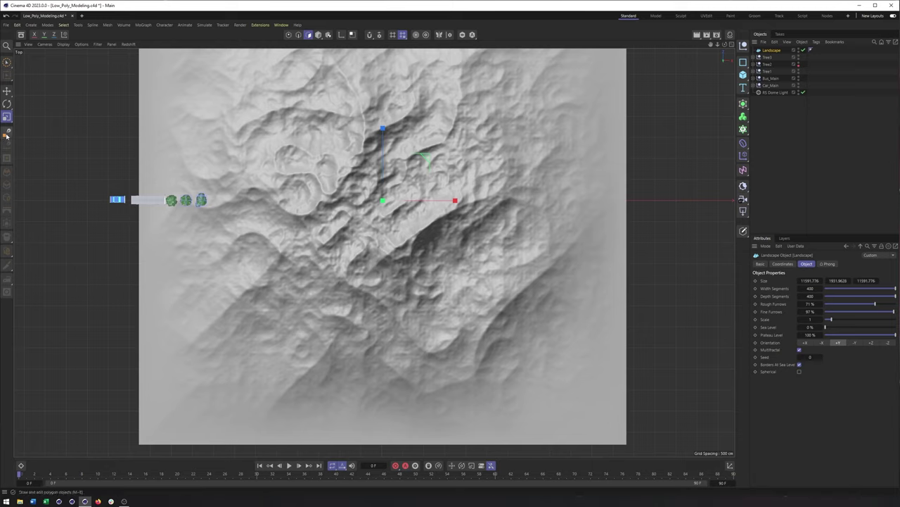
- Draw a zigzag six-point Bezier spline with the Spline Pen across the mountain in the Top view, without selecting the Landscape
left_click(54, 134)
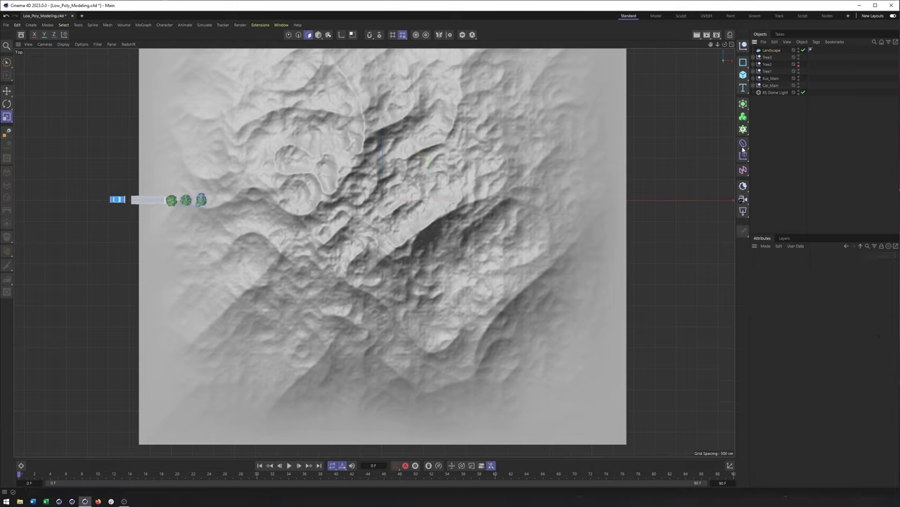
left_click(319, 35)
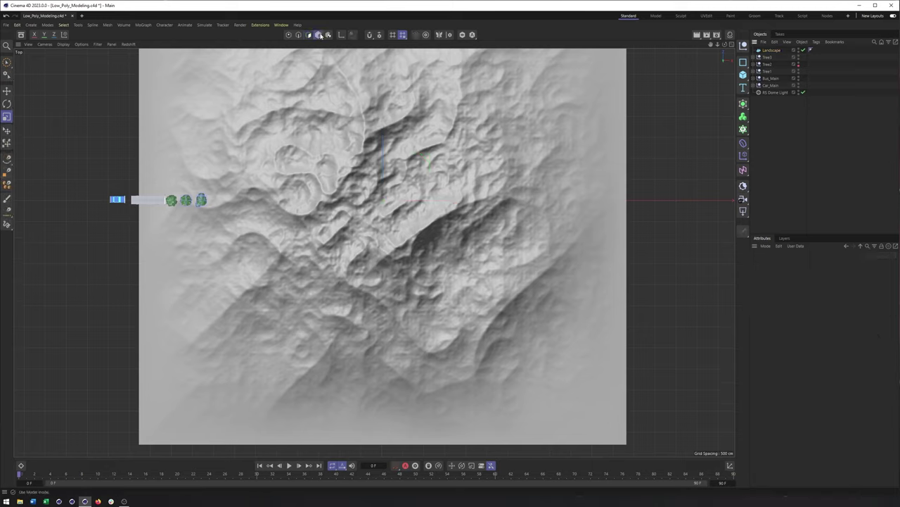
left_click(8, 159)
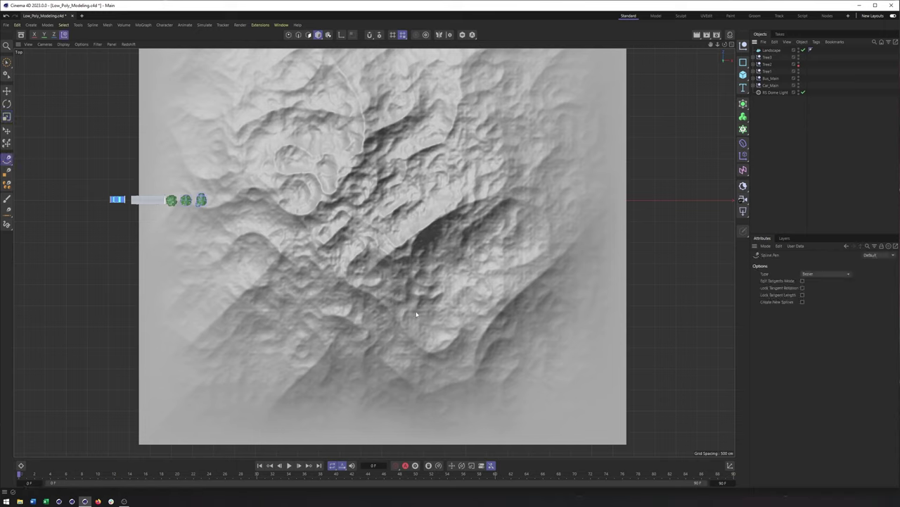
left_click(395, 301)
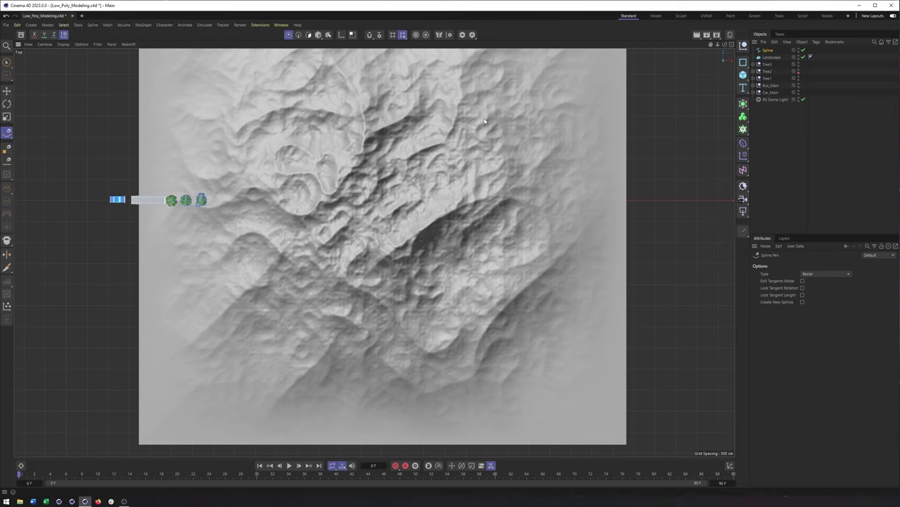
- Raise the whole spline vertically above the terrain in the Perspective view
key("F1")
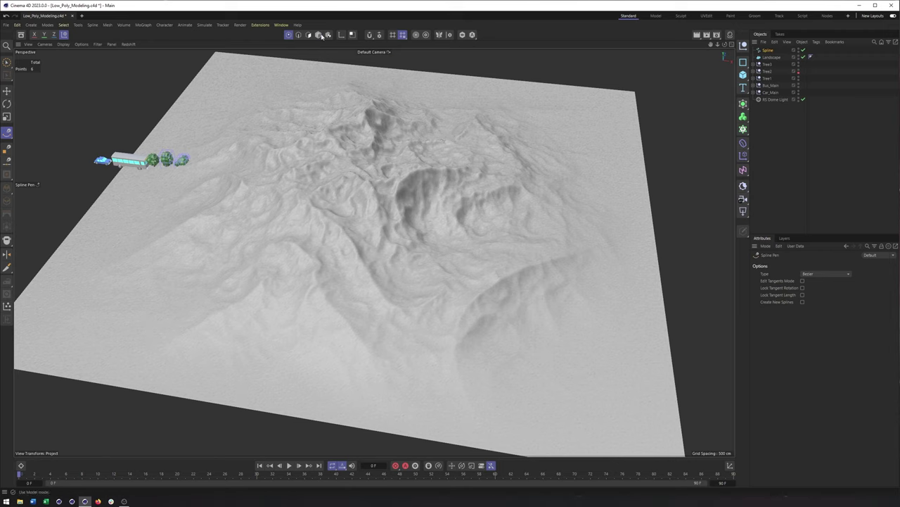
left_click(318, 34)
key("e")
left_click_drag(138, 68, 130, 37)
left_click_drag(399, 198, 297, 52, "alt")
- Apply Soft Interpolation to all points of the spline
left_click(290, 36)
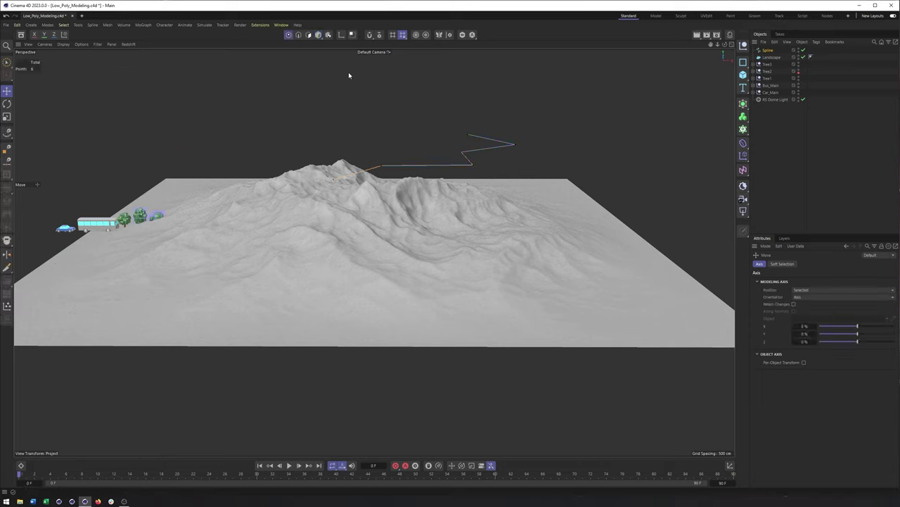
right_click(573, 122)
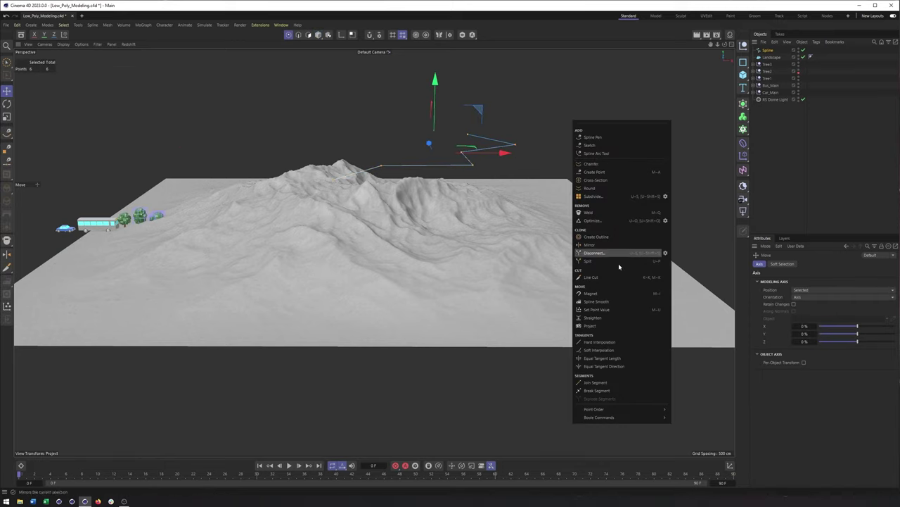
left_click(605, 351)
left_click_drag(479, 219, 480, 280, "alt")
- Flatten the tangent of the spline's far end point in the Top view to smooth the curve's end
key("F2")
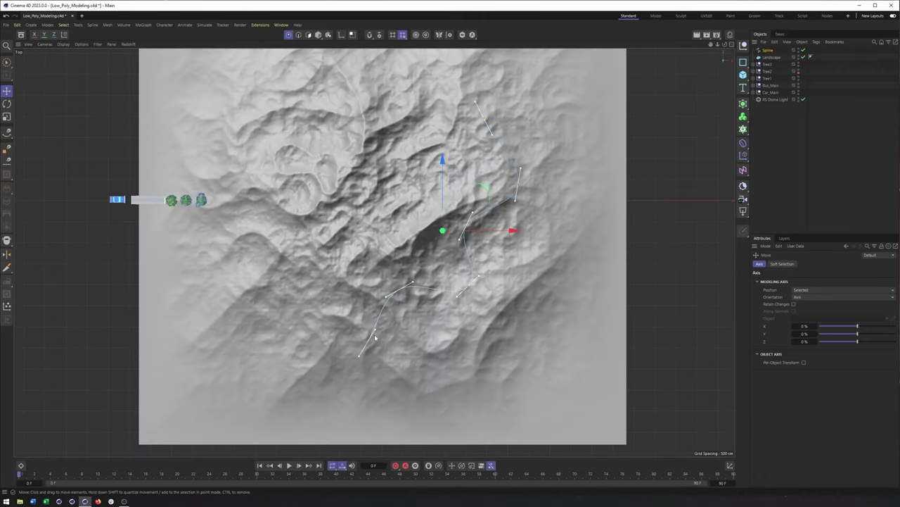
scroll(457, 107, "up", 2)
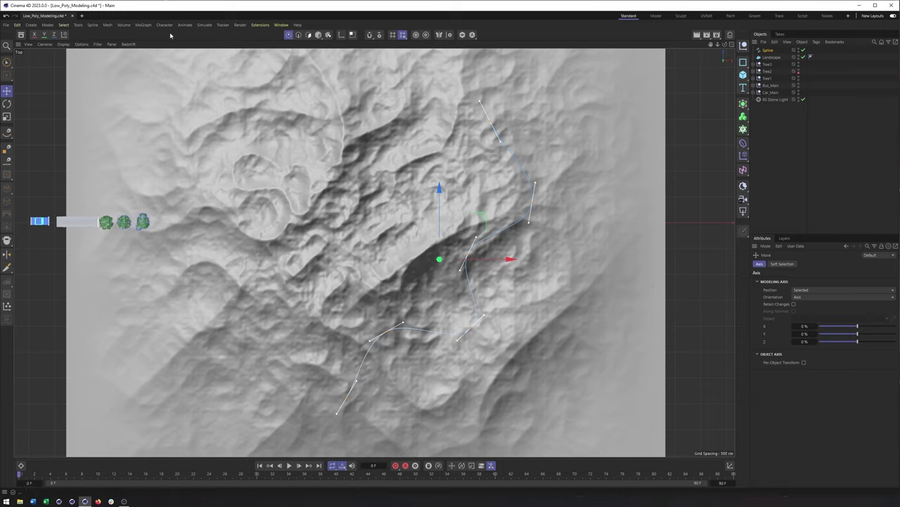
left_click(491, 122)
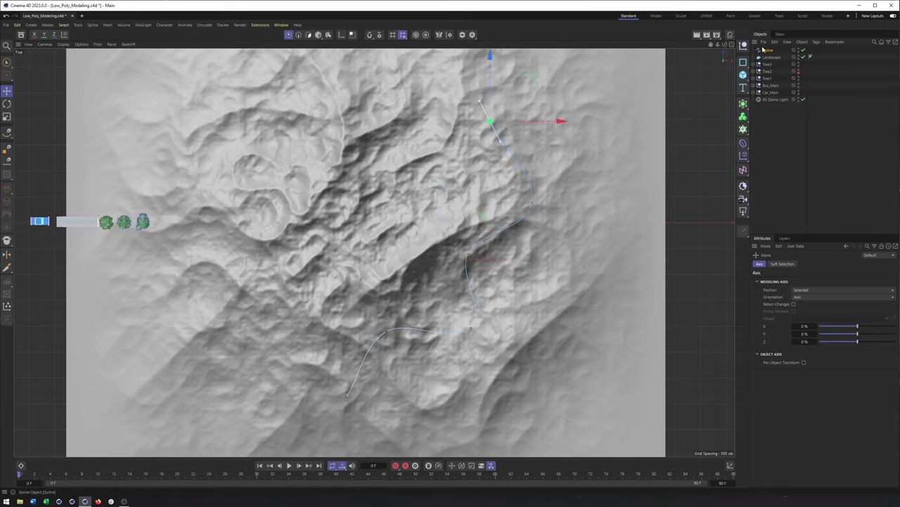
left_click_drag(501, 144, 514, 134)
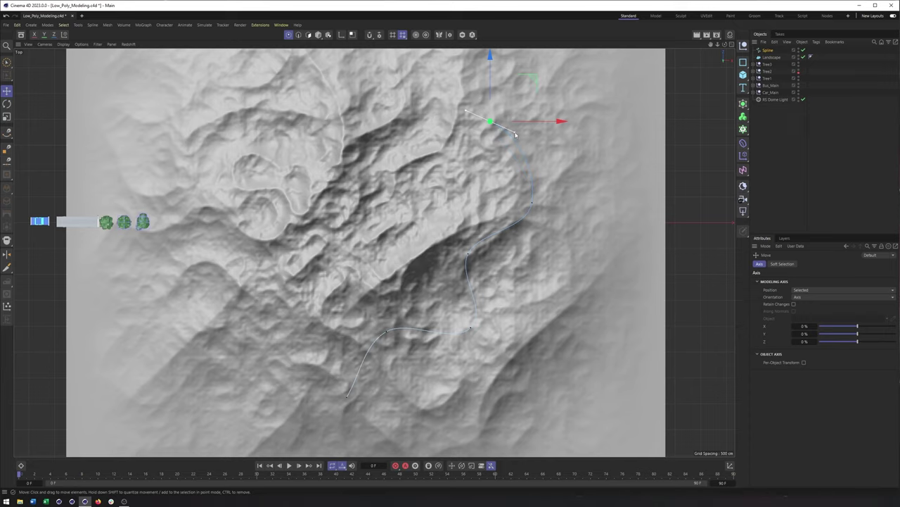
- Reposition individual bend points of the spline in the Top view for a smoother winding path
middle_click_drag(458, 310, 489, 239)
left_click(378, 325)
left_click(419, 259)
left_click_drag(466, 216, 451, 225)
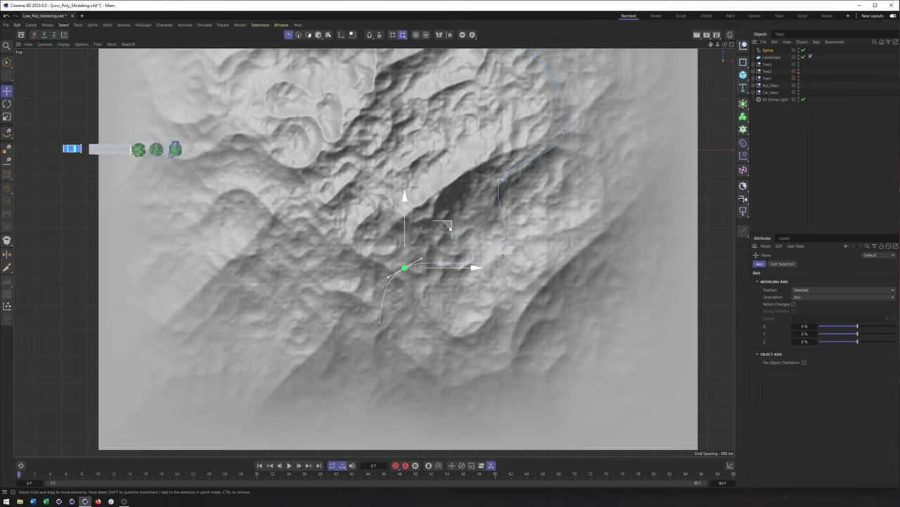
left_click(502, 257)
middle_click_drag(570, 127, 556, 206, "alt")
left_click(553, 200)
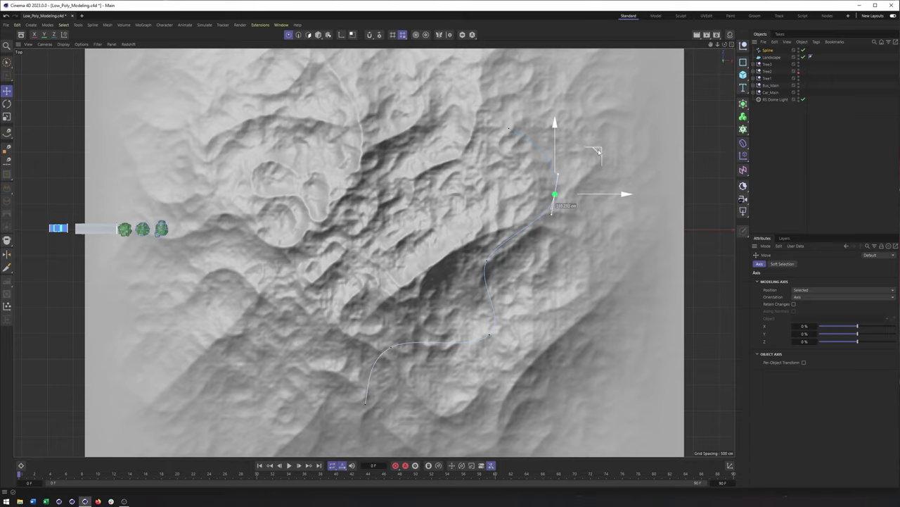
- Examine the reshaped spline above the Landscape from several perspective angles and locate the Project command among the spline tools
scroll(599, 151, "down", 3)
key("F1")
left_click_drag(490, 264, 414, 159, "alt")
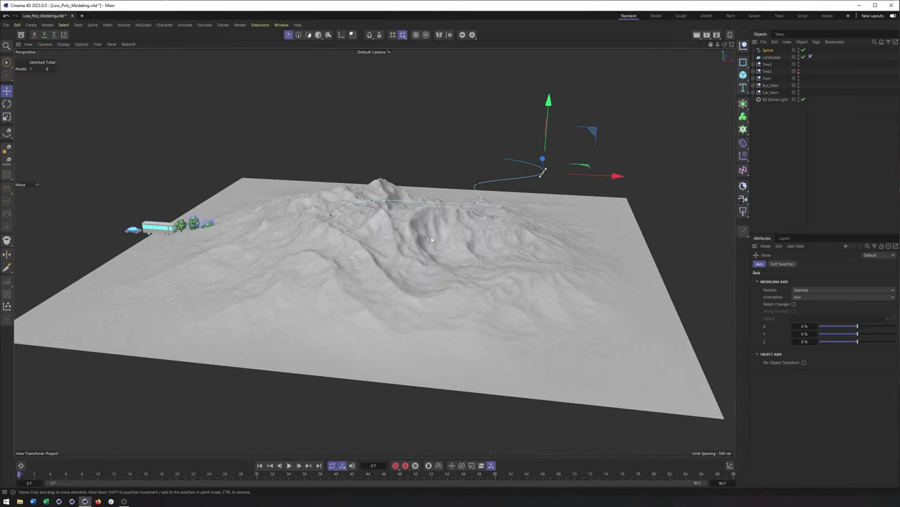
left_click_drag(514, 268, 430, 224, "alt")
middle_click_drag(401, 286, 391, 279, "alt")
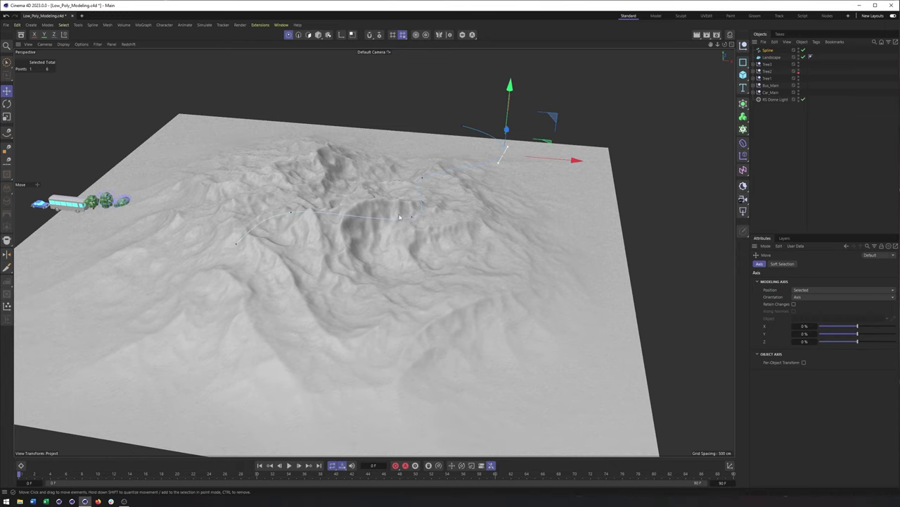
left_click_drag(418, 233, 423, 223, "alt")
right_click(424, 223)
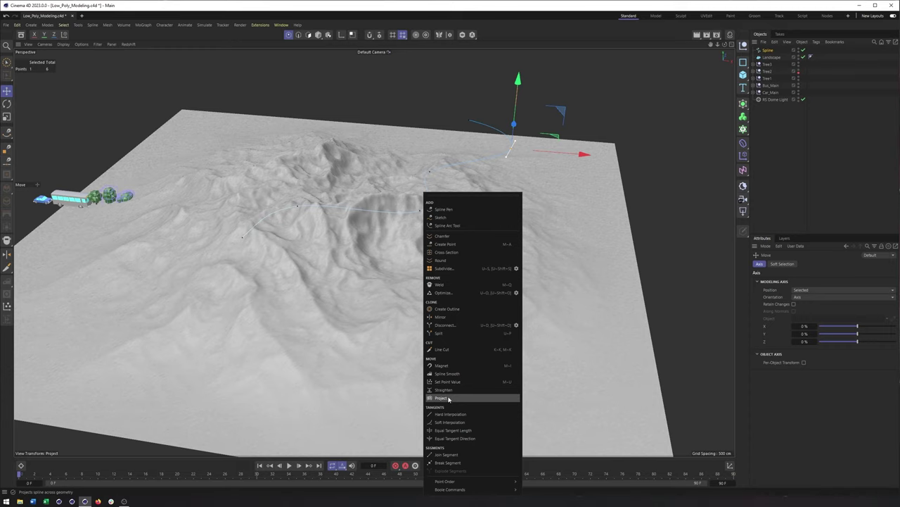
left_click(430, 45)
left_click_drag(333, 239, 266, 257, "alt")
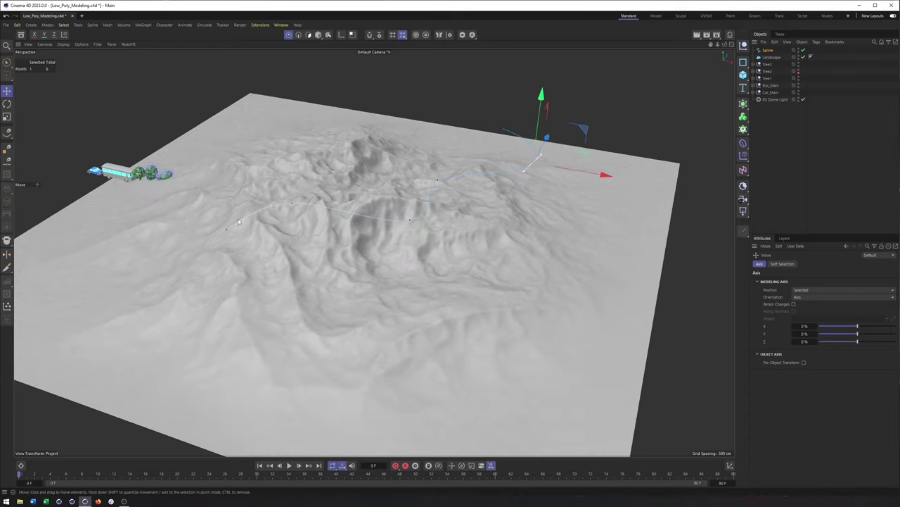
middle_click_drag(419, 267, 412, 273, "alt")
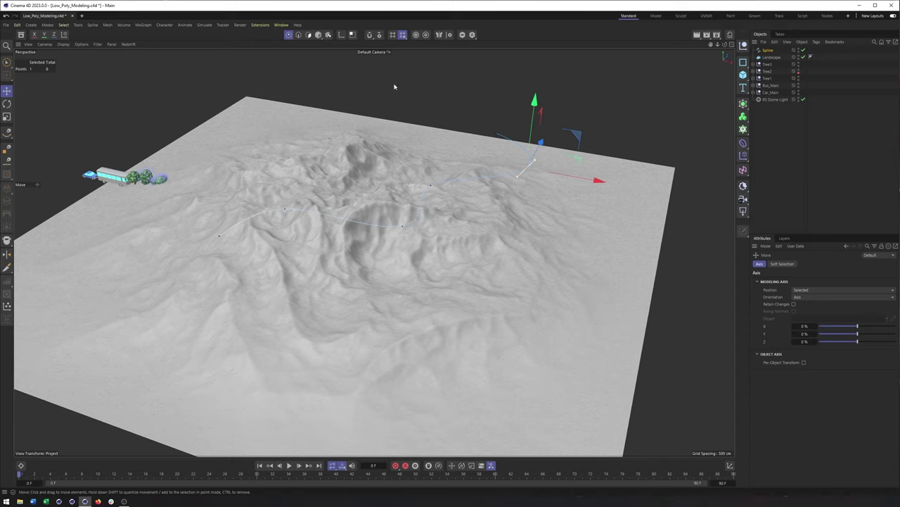
- Set the spline's Intermediate Points to Uniform with a Number of 40
left_click(765, 50)
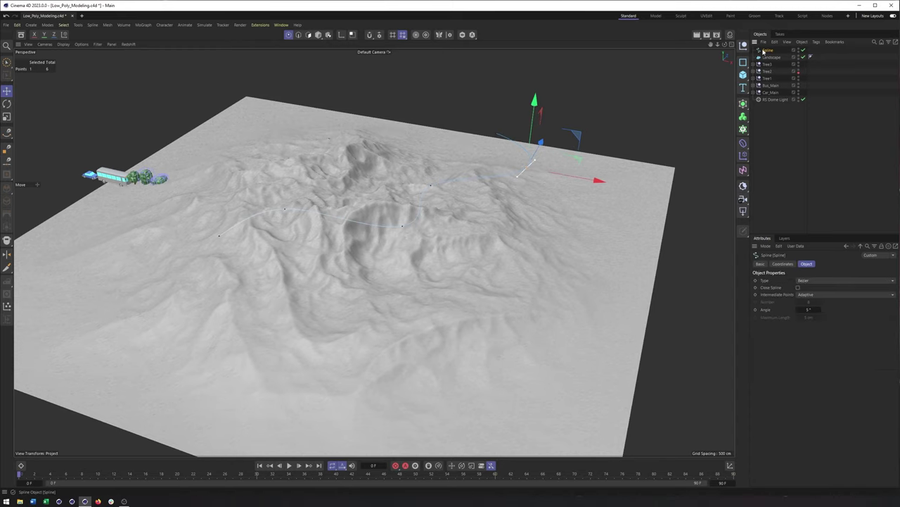
left_click(811, 296)
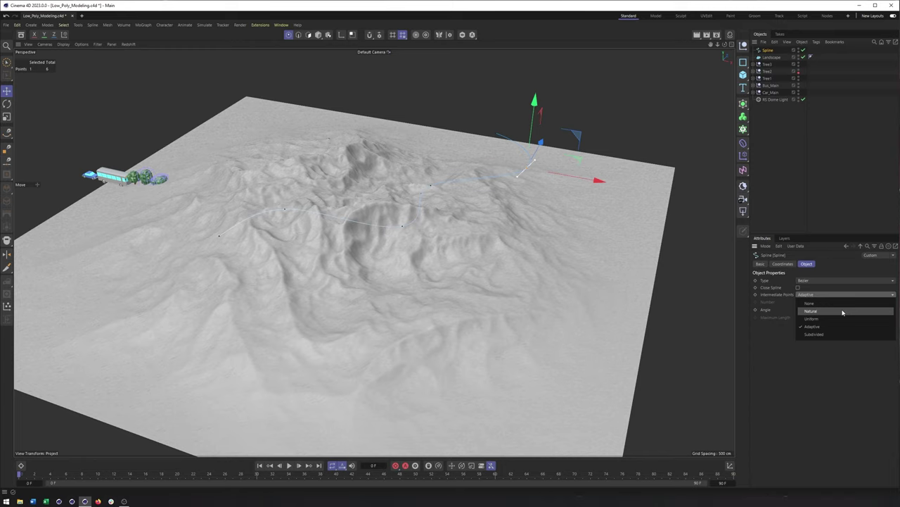
left_click(837, 318)
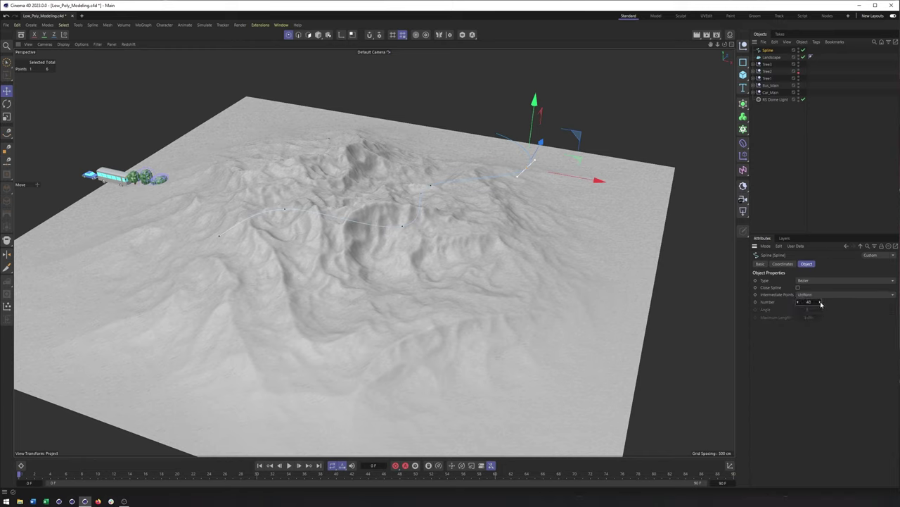
- Create a copy of the spline with Current State to Object and show the copy's points
left_click(318, 35)
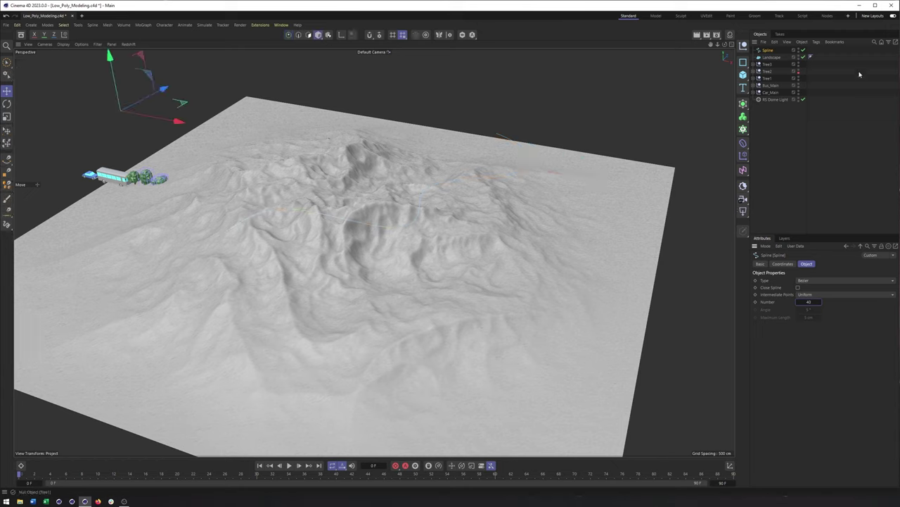
right_click(767, 51)
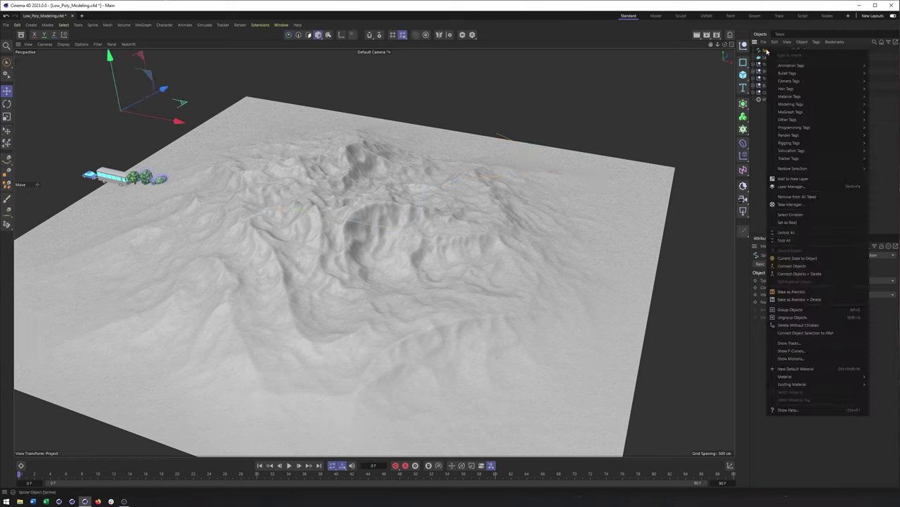
left_click(814, 259)
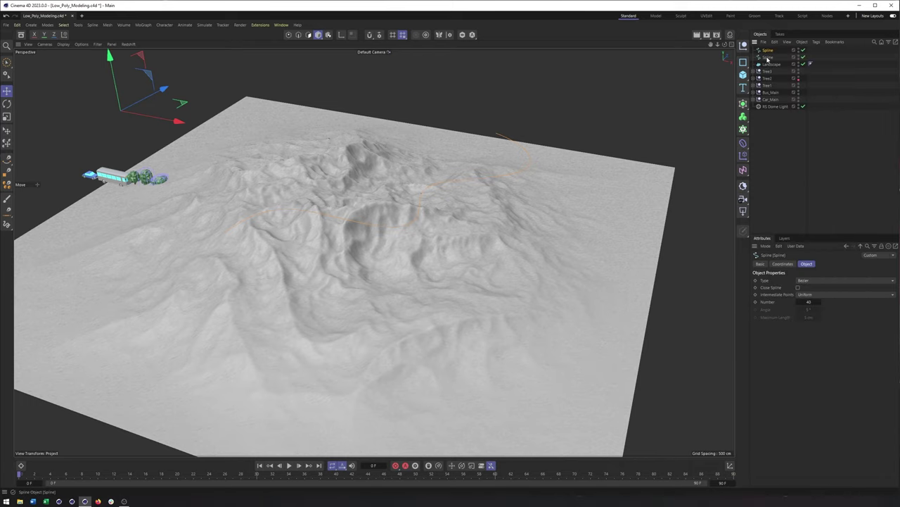
left_click(288, 35)
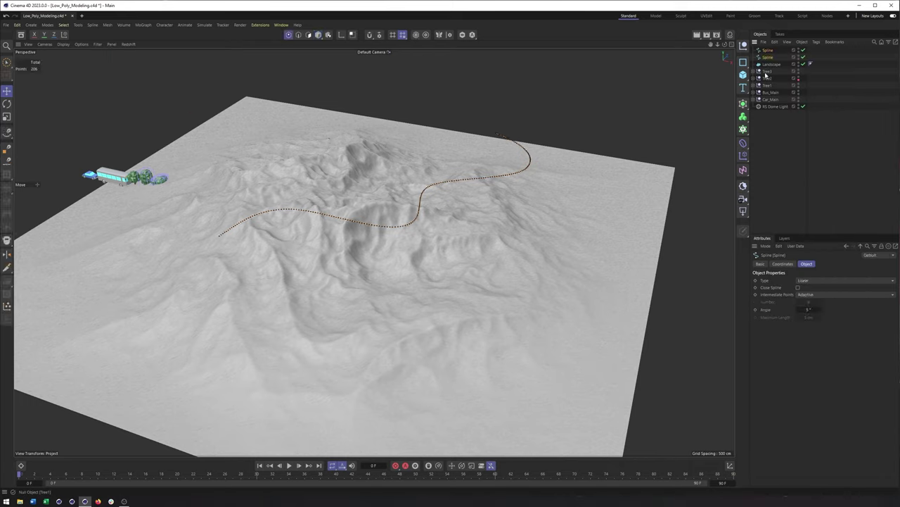
left_click(766, 52)
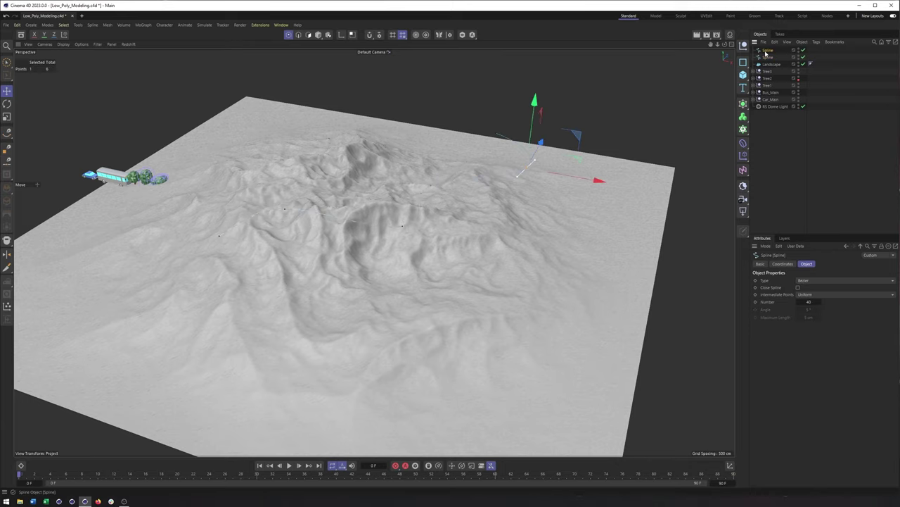
key("Delete")
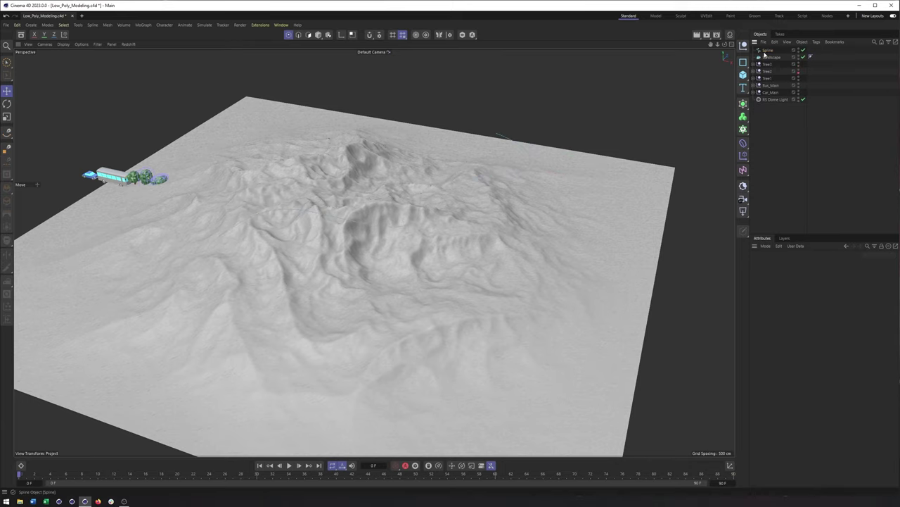
left_click(767, 49)
right_click_drag(408, 246, 450, 238, "alt")
key("ctrl+z")
key("ctrl+z")
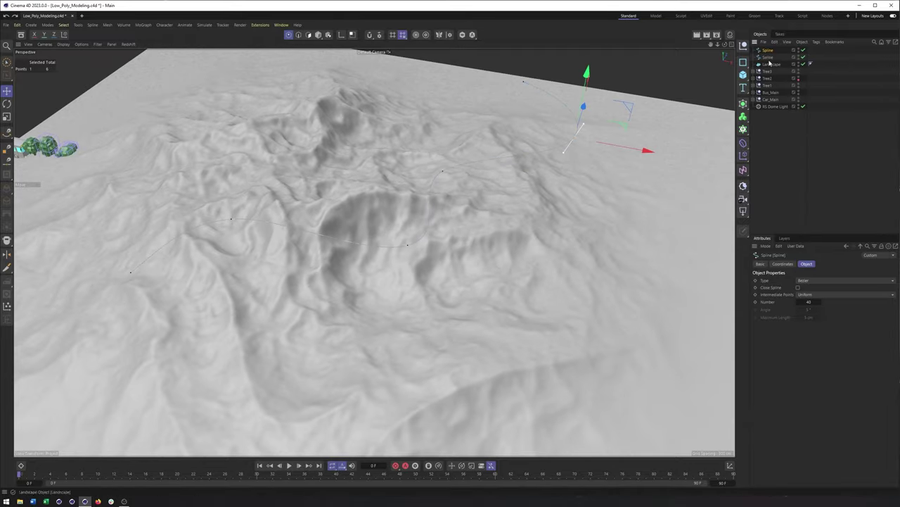
- Rename the original Bezier spline as Spline_OG and group it under a new null
double_click(768, 50)
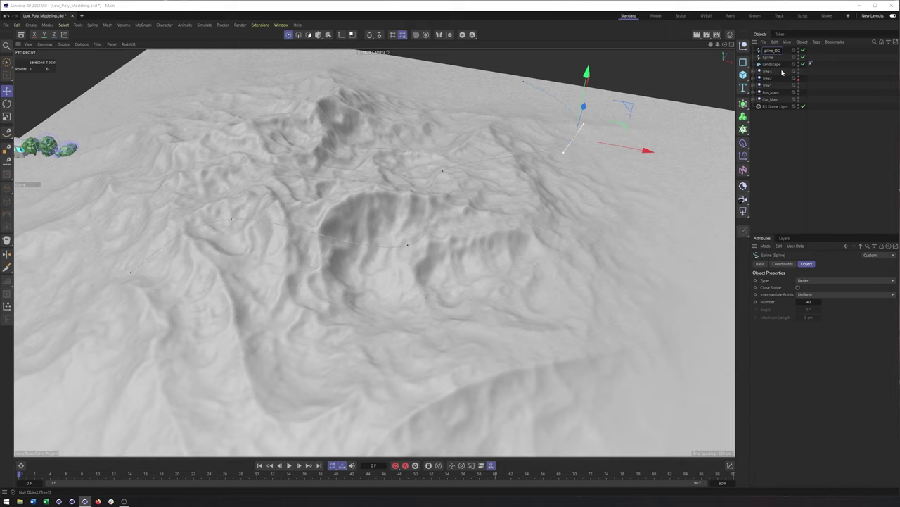
left_click(771, 162)
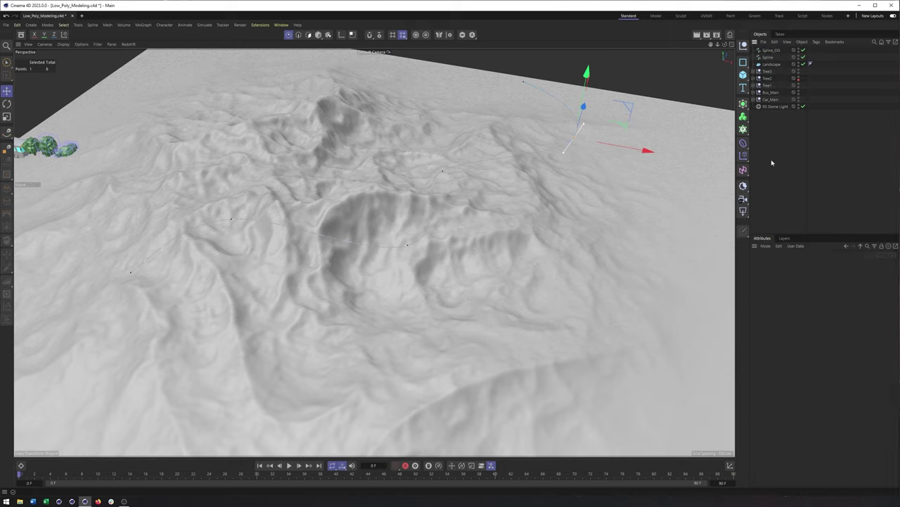
right_click(766, 50)
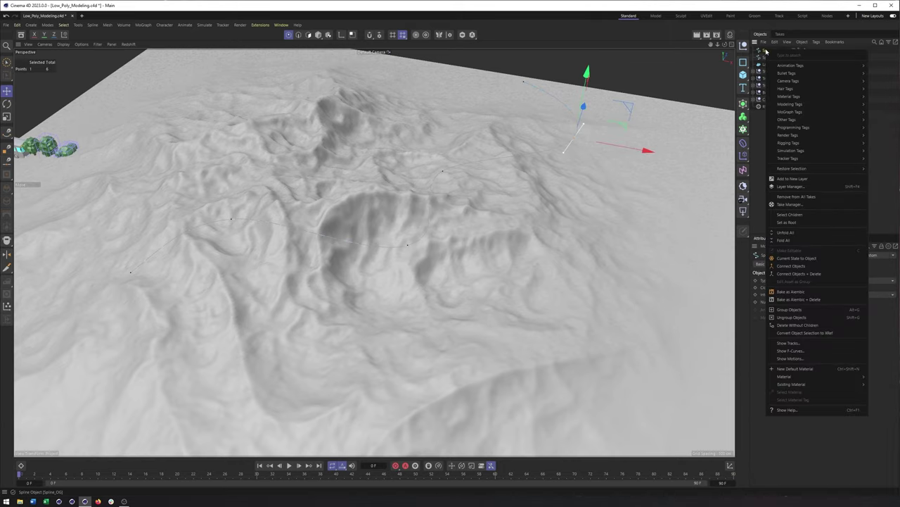
left_click(790, 309)
- Name the new null OG, place it directly below Car_Main in the object hierarchy and hide it
double_click(766, 51)
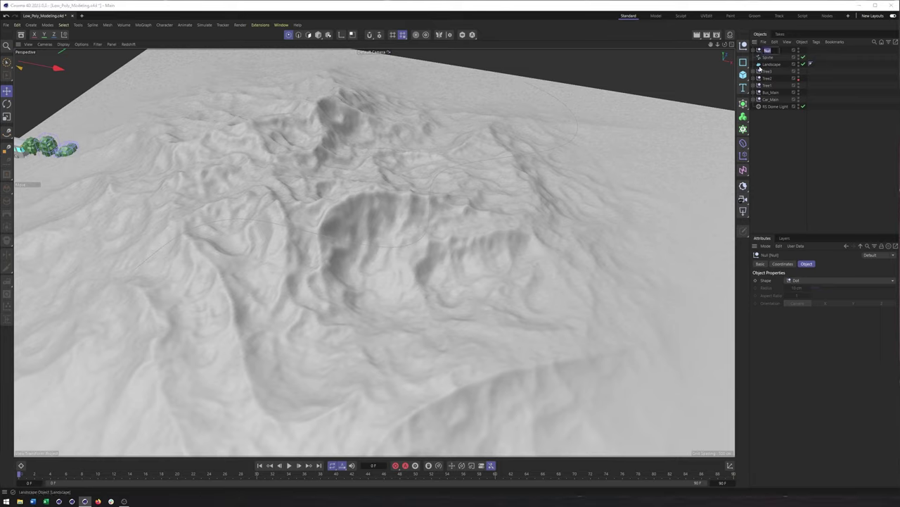
key("Return")
left_click_drag(761, 50, 761, 103)
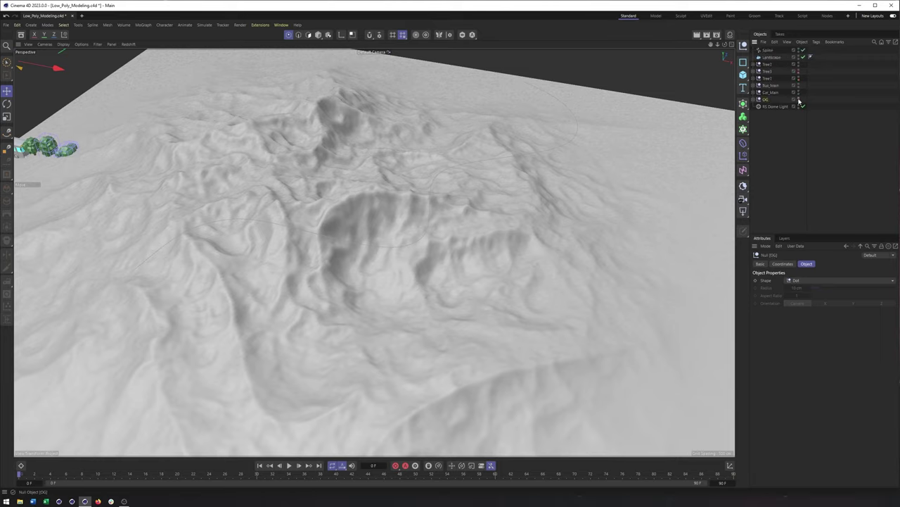
- Select the Linear spline copy and display it over the Landscape in the four-view layout
left_click(767, 50)
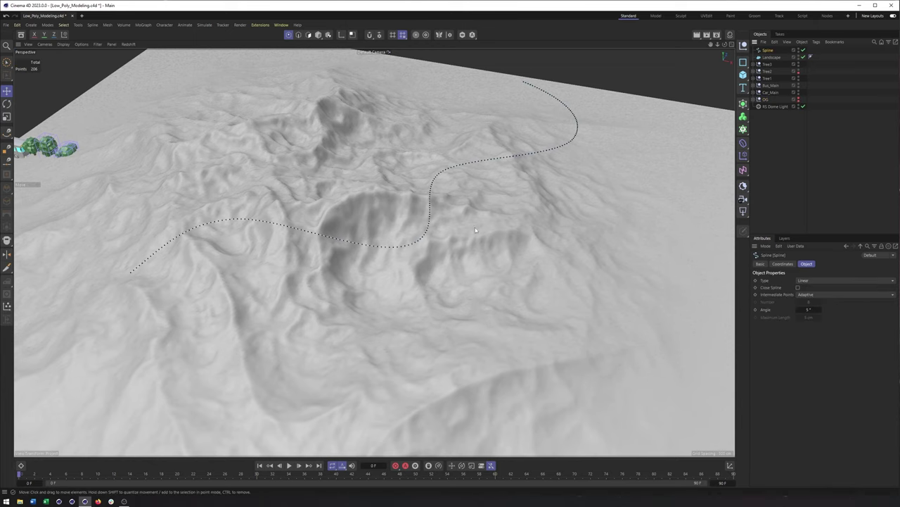
scroll(491, 234, "down", 3)
left_click_drag(447, 232, 464, 163, "alt")
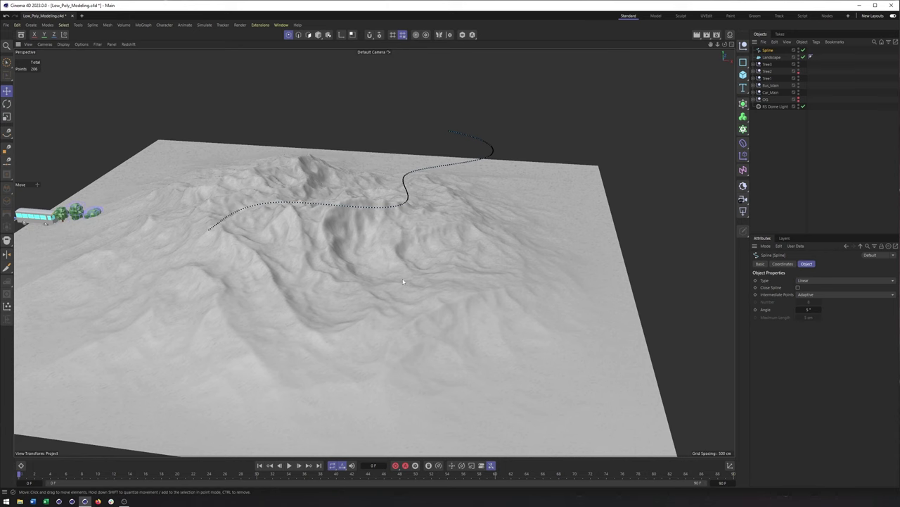
left_click(731, 44)
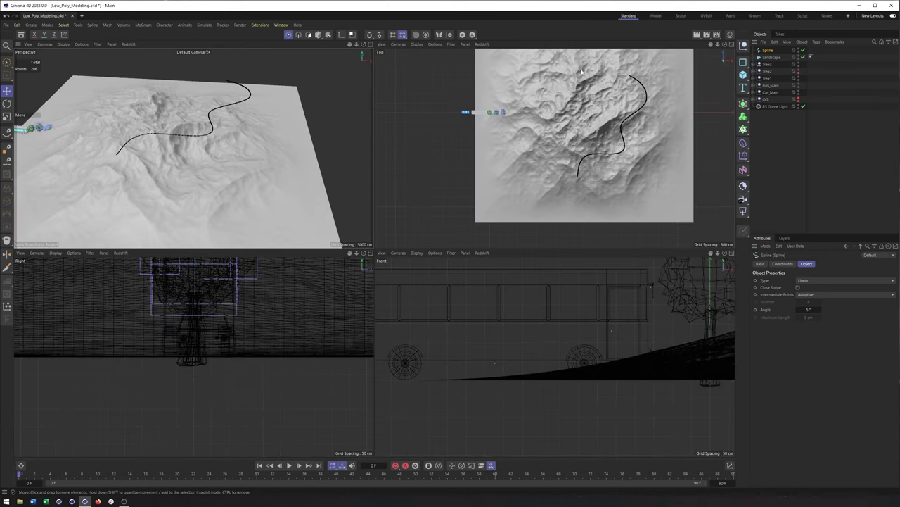
- Project all the road spline's points onto the landscape from the Top view, using the Project tool in View mode
left_click(731, 43)
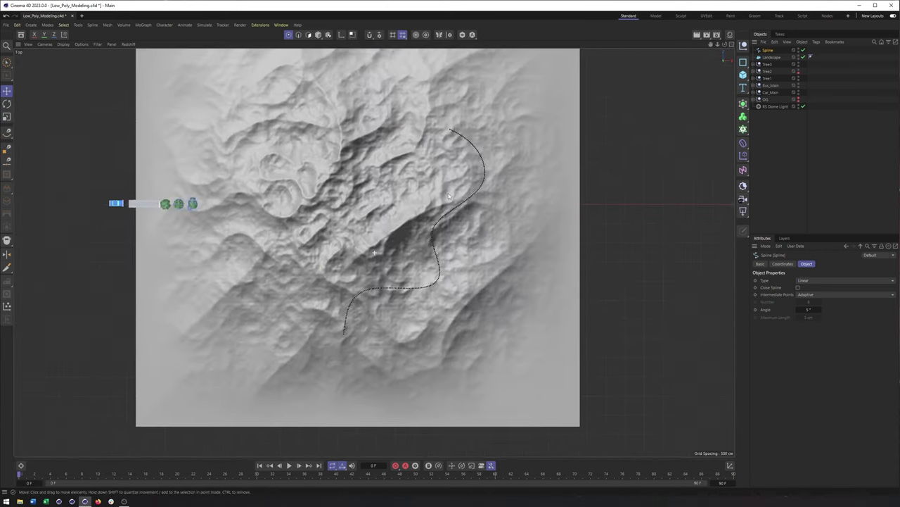
left_click(318, 35)
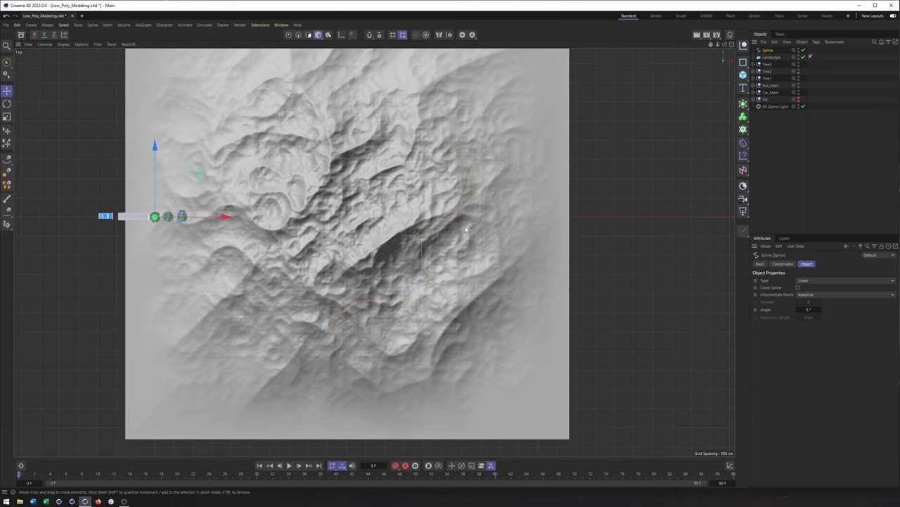
scroll(476, 215, "up", 5)
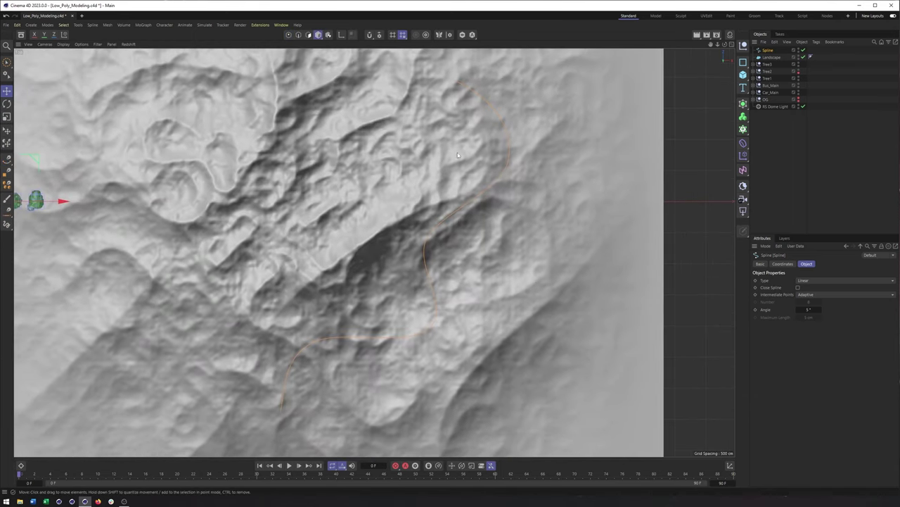
middle_click_drag(455, 150, 484, 119)
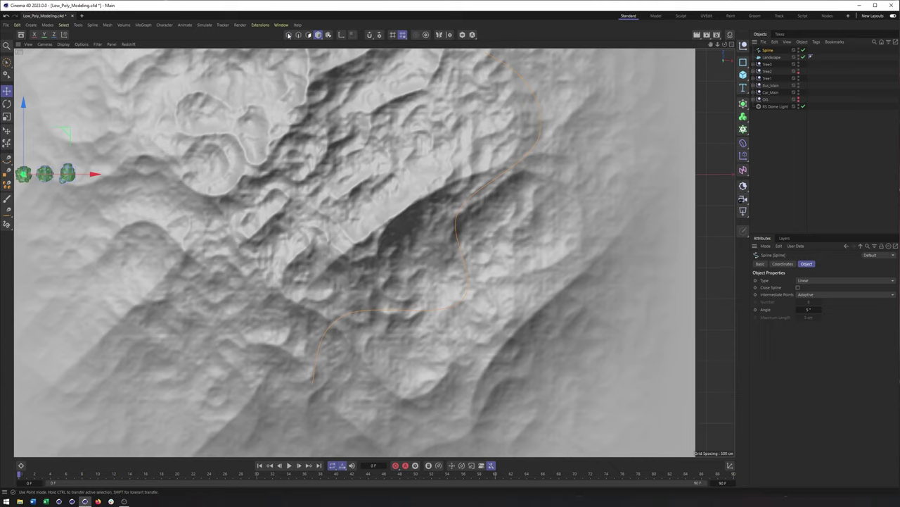
key("Return")
key("Return")
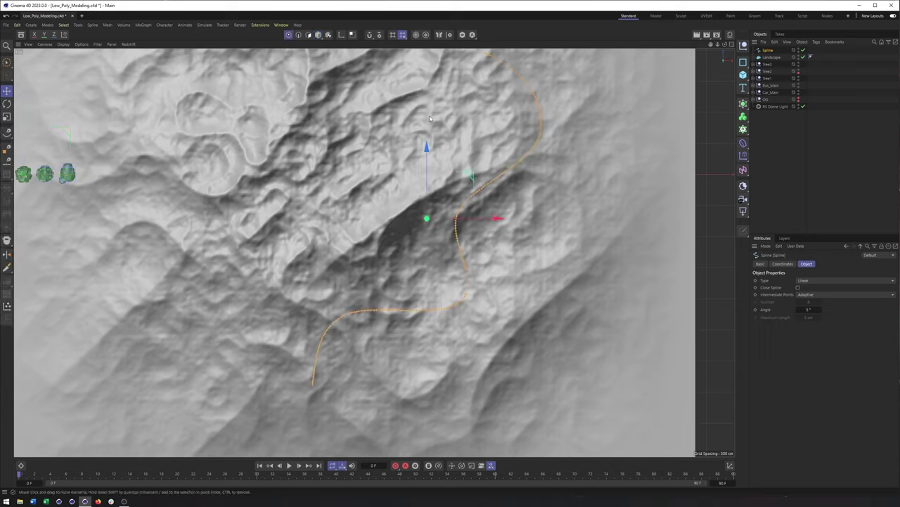
right_click(459, 101)
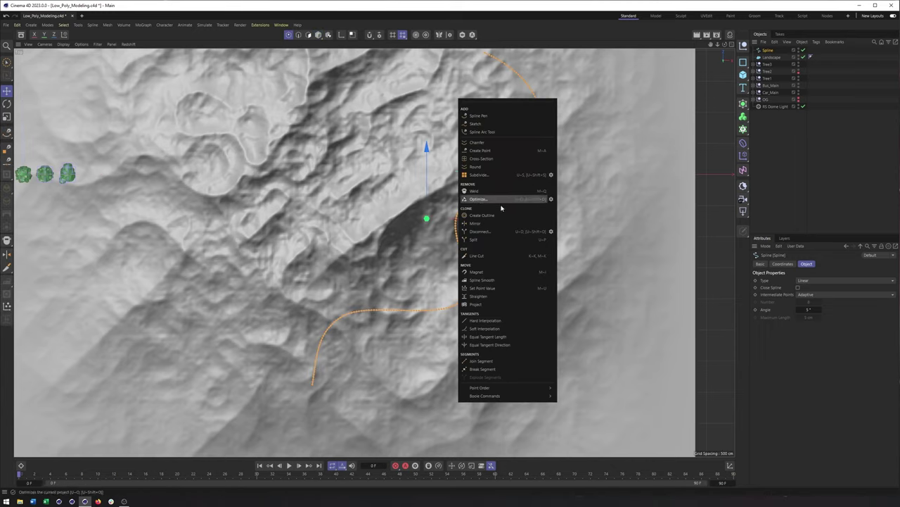
left_click(485, 305)
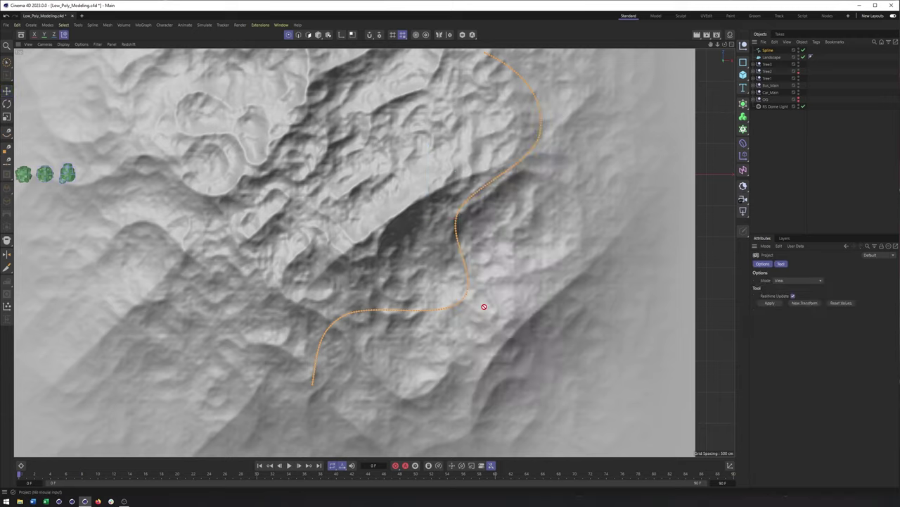
left_click(786, 280)
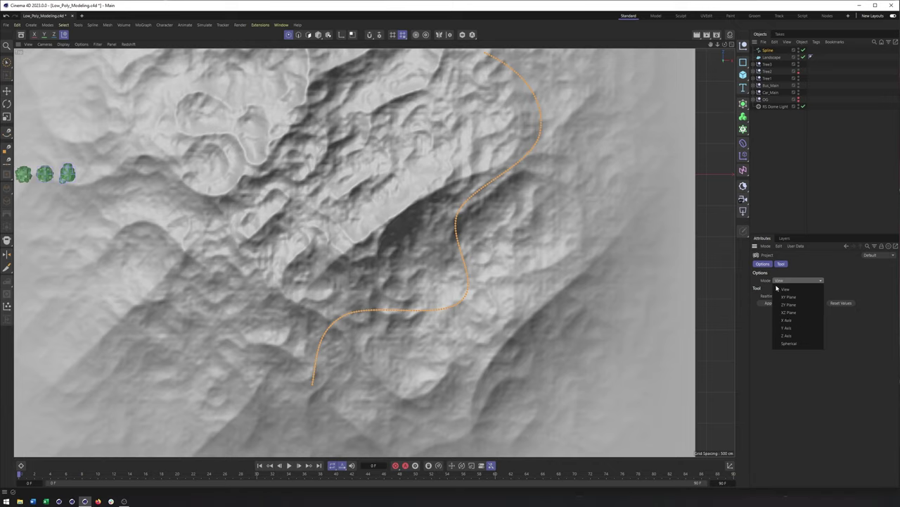
left_click(786, 293)
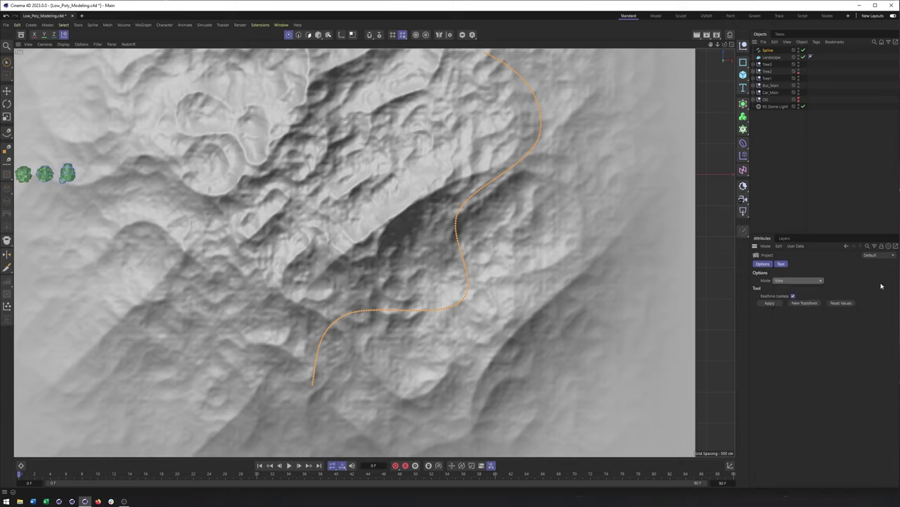
left_click(770, 303)
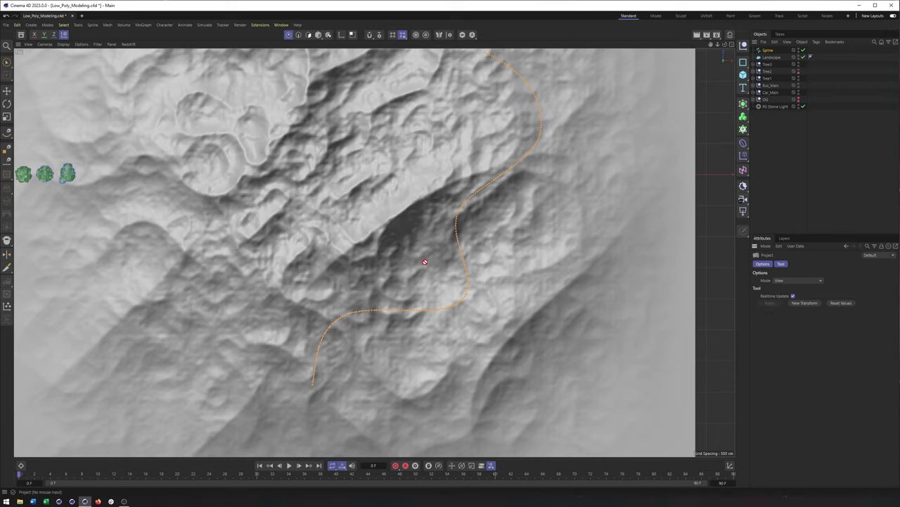
- Move the whole projected spline horizontally across the landscape
key("F1")
left_click_drag(429, 290, 377, 305, "alt")
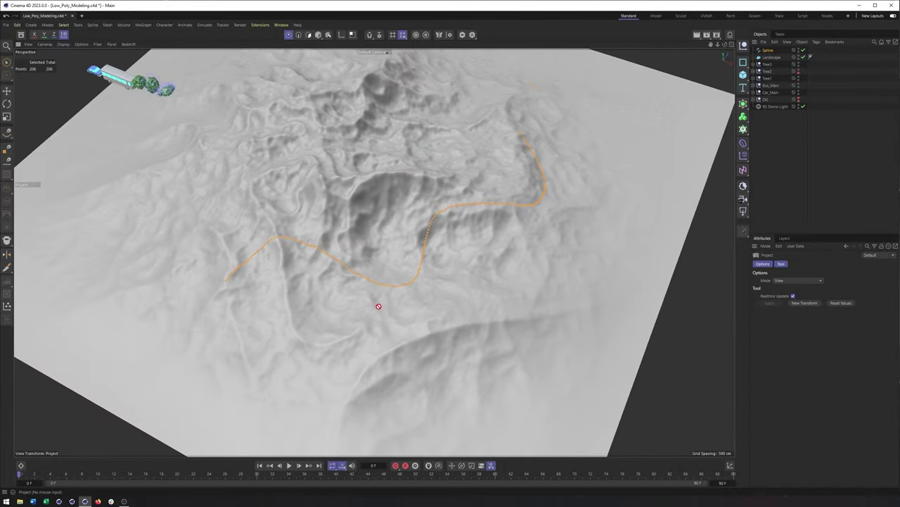
left_click(318, 35)
key("e")
scroll(408, 202, "down", 1)
scroll(408, 202, "down", 3)
left_click_drag(402, 185, 436, 211, "alt")
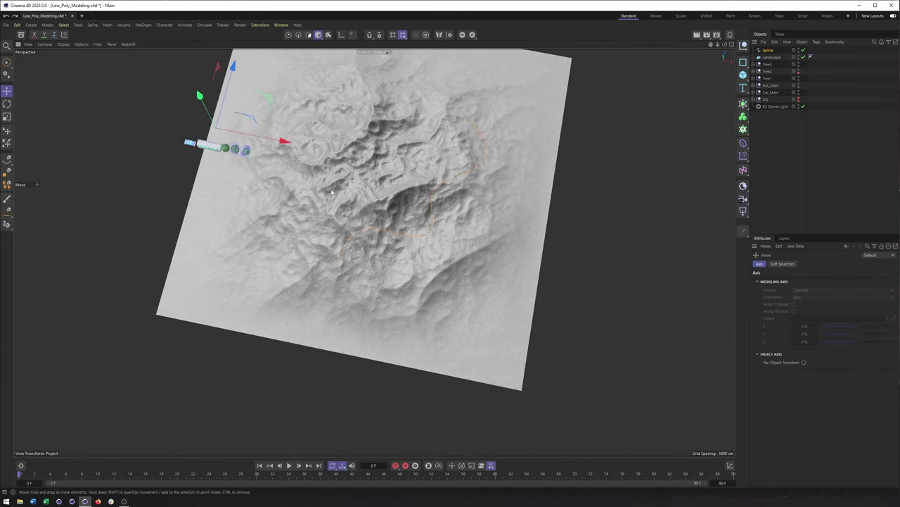
left_click_drag(271, 101, 294, 123)
- Reproject the moved spline's points onto the landscape from the Top view and return to the Perspective view in Model mode
key("F2")
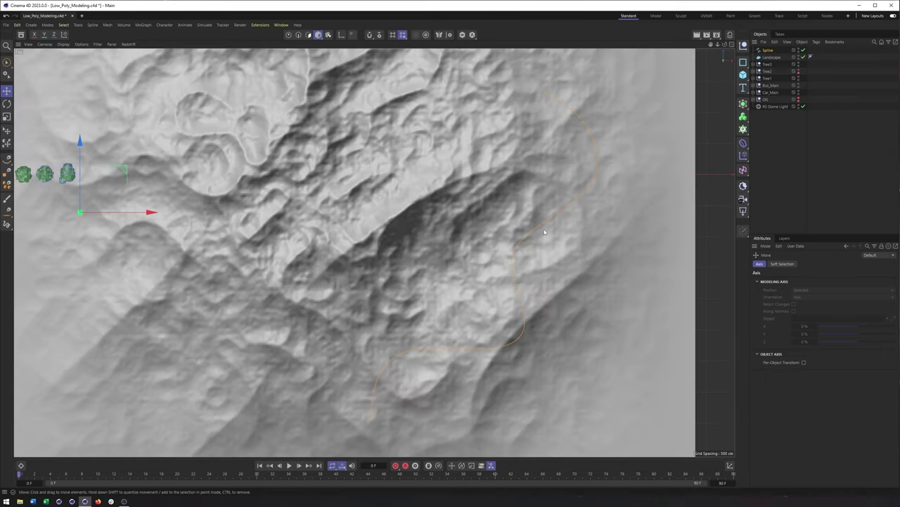
scroll(546, 239, "down", 4)
scroll(514, 237, "up", 3)
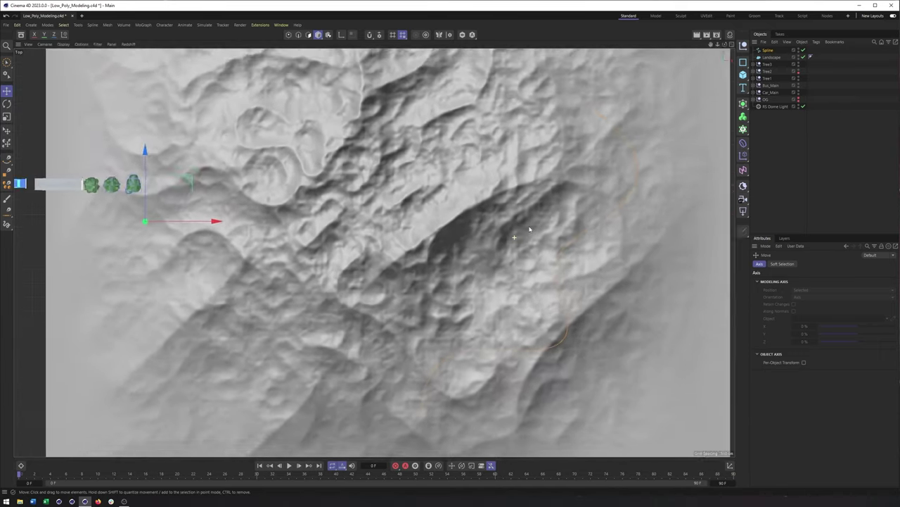
scroll(514, 237, "down", 1)
left_click(288, 34)
right_click(517, 129)
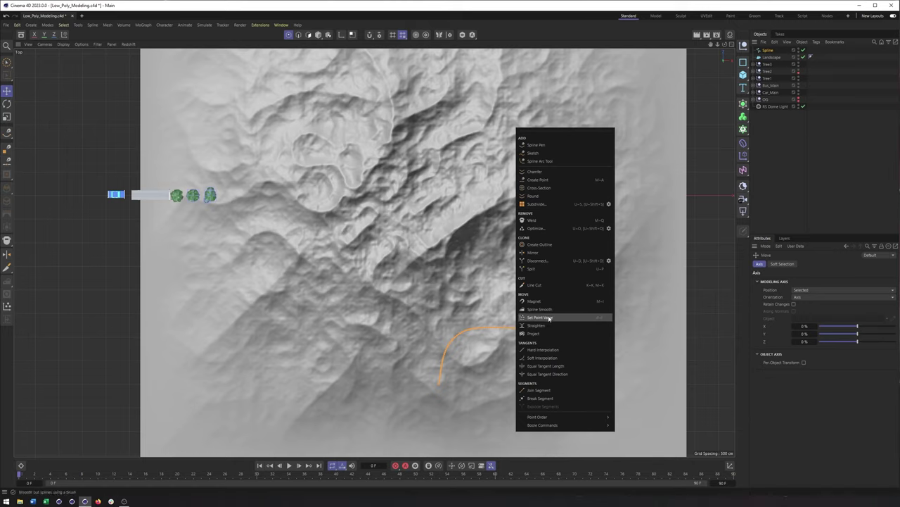
left_click(563, 333)
left_click(773, 303)
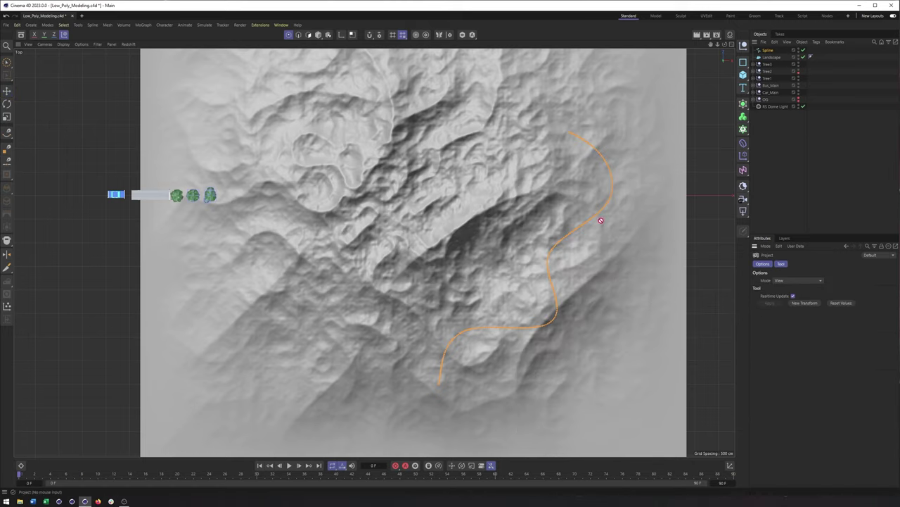
left_click(318, 35)
key("F1")
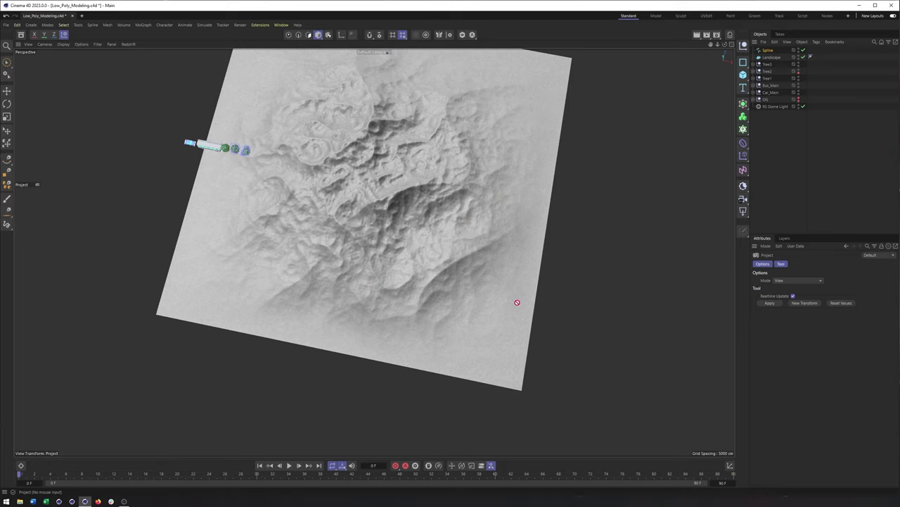
left_click_drag(483, 269, 428, 280, "alt")
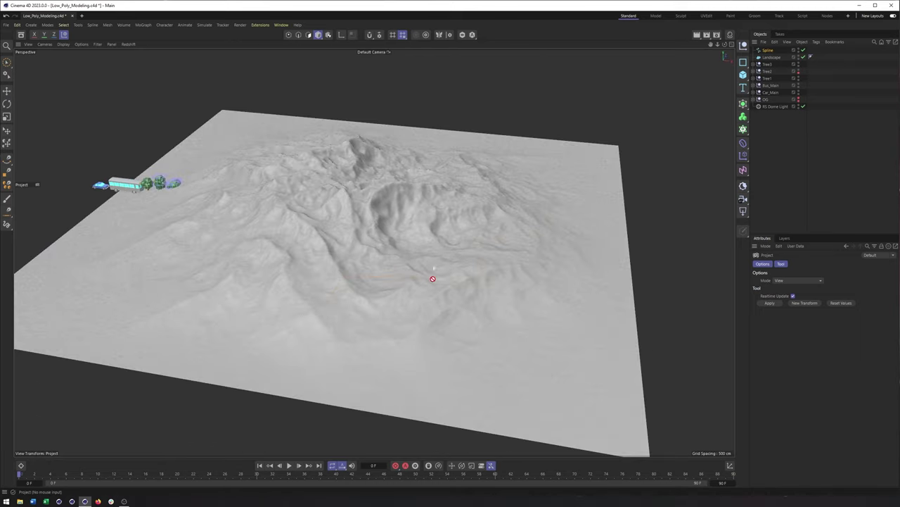
- Create a Rectangle spline and a Sweep generator, and nest the rectangle and the projected spline under the Sweep
left_click(745, 62)
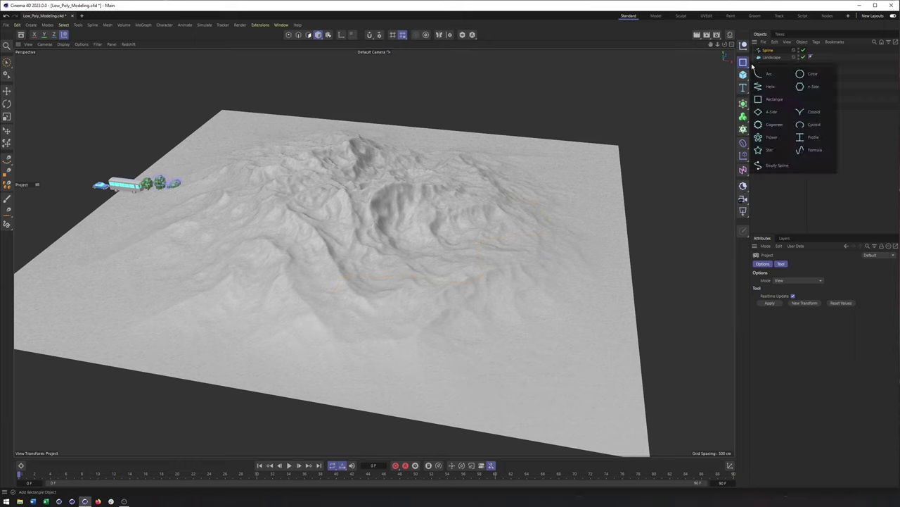
left_click(774, 99)
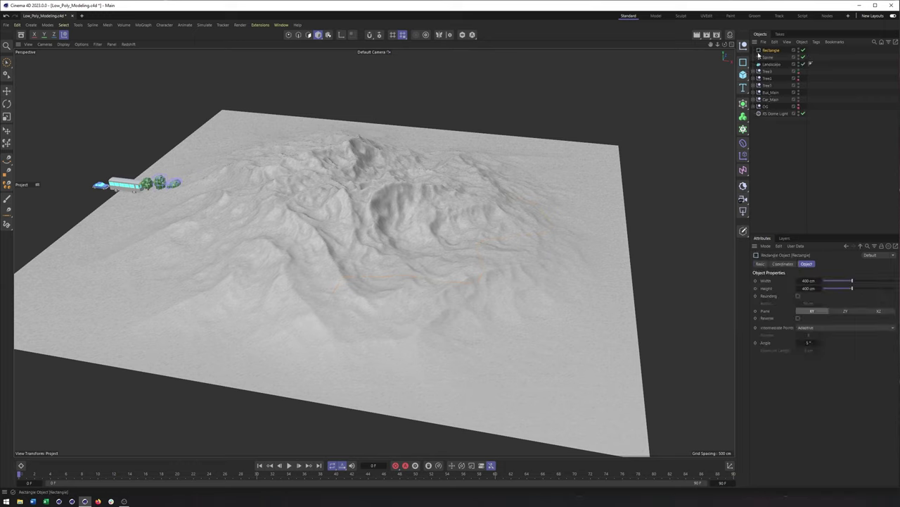
left_click(743, 104)
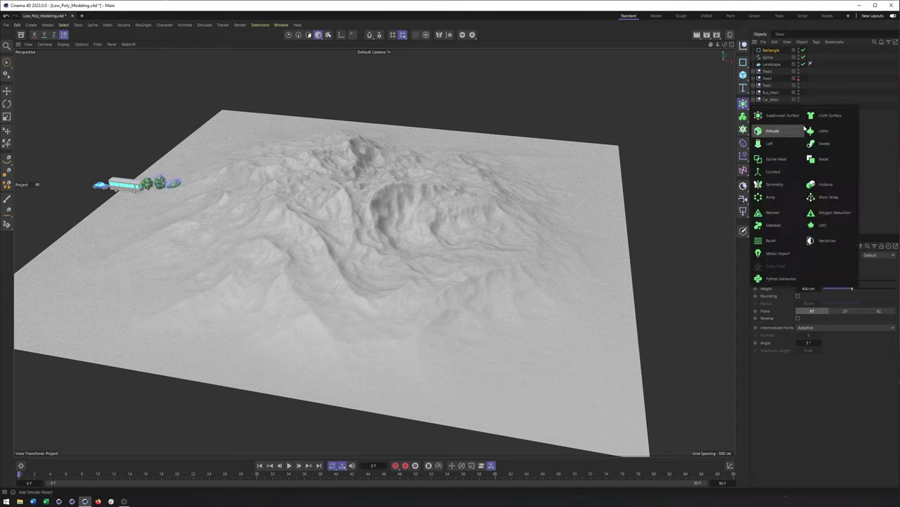
left_click(824, 143)
left_click(771, 57)
left_click_drag(771, 61, 768, 51)
- Rename the Sweep object as Road
left_click(769, 50)
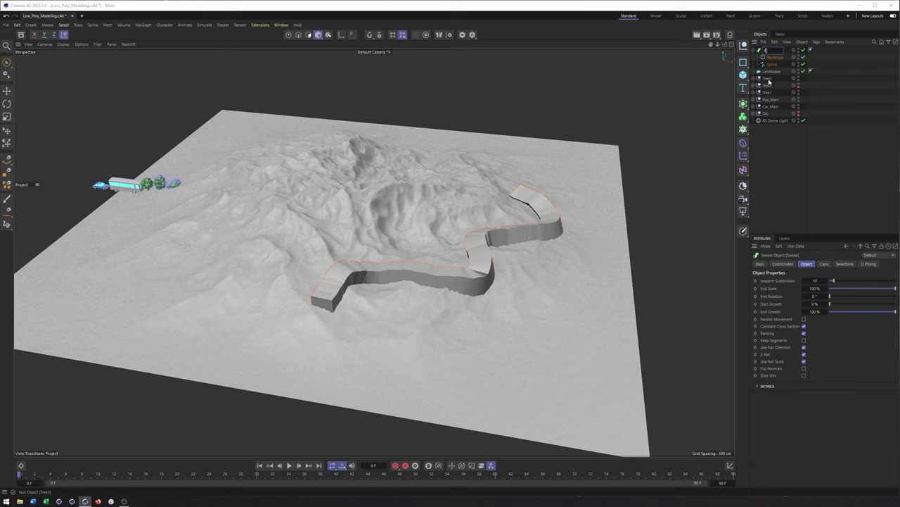
type("Road")
key("Return")
- Examine how the swept road follows the terrain from several angles
scroll(409, 277, "up", 3)
left_click_drag(490, 274, 496, 238, "alt")
scroll(450, 299, "up", 2)
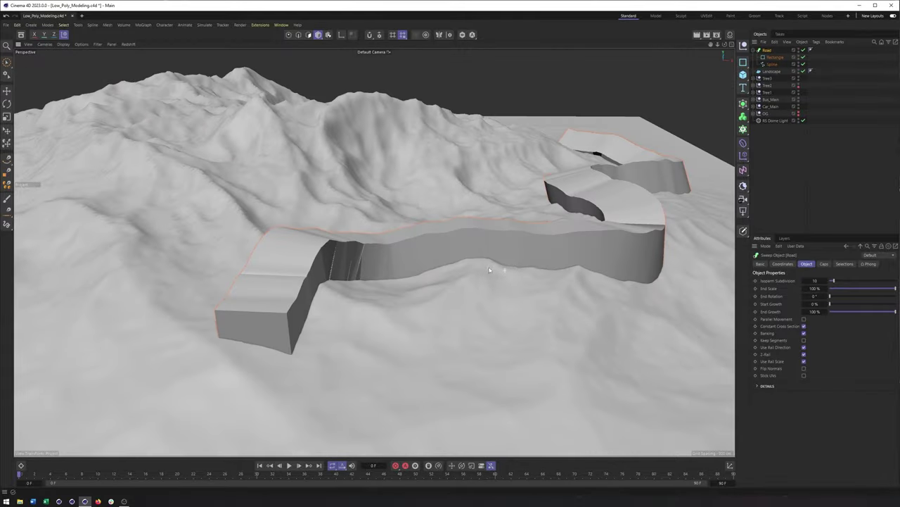
middle_click_drag(578, 223, 491, 236, "alt")
left_click_drag(516, 213, 543, 257, "alt")
middle_click_drag(543, 257, 499, 249, "alt")
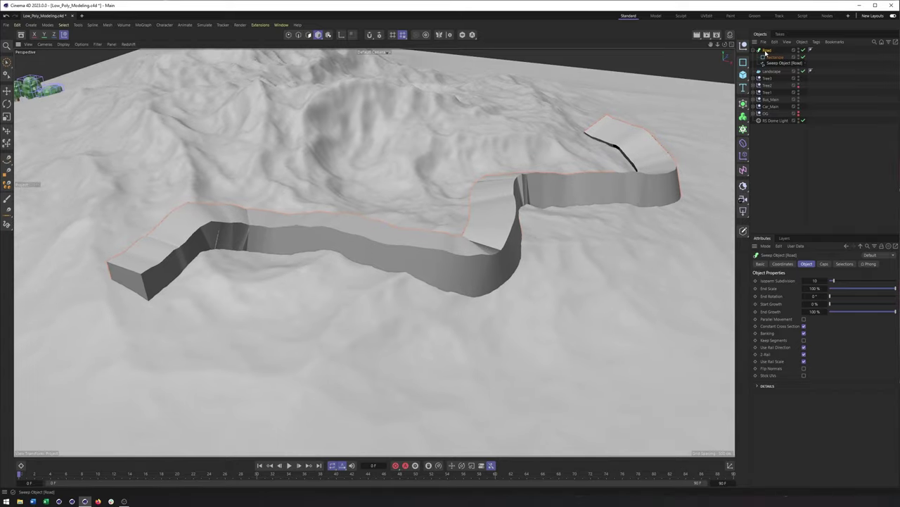
left_click_drag(535, 176, 468, 176, "alt")
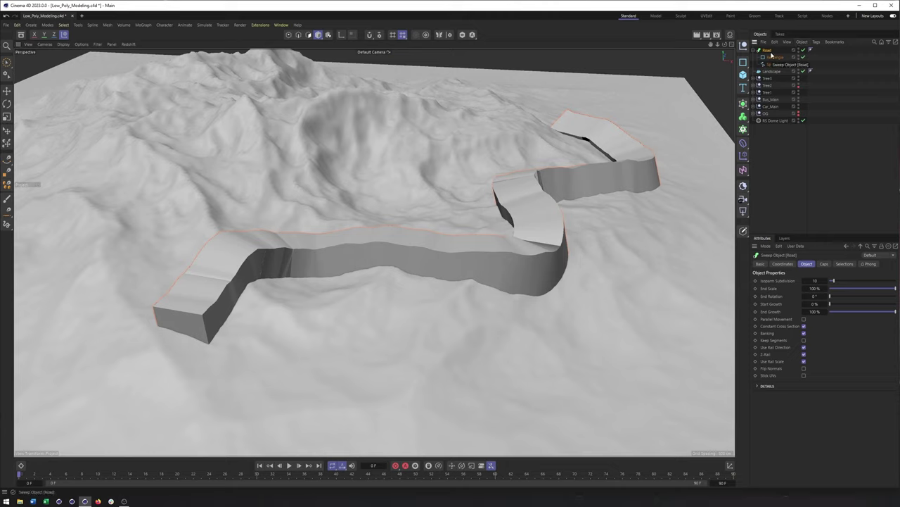
- Delete the Road sweep and undo the changes back to the spline before its projection
key("Delete")
key("ctrl+z")
key("ctrl+z")
key("ctrl+z")
key("ctrl+z")
key("ctrl+z")
- Examine the landscape and the unprojected spline above it from several angles
right_click_drag(542, 171, 515, 173, "alt")
mouse_move(515, 173)
left_mouse_down("alt")
mouse_move(507, 185)
mouse_move(504, 176)
left_mouse_up("alt")
middle_click_drag(504, 176, 507, 206, "alt")
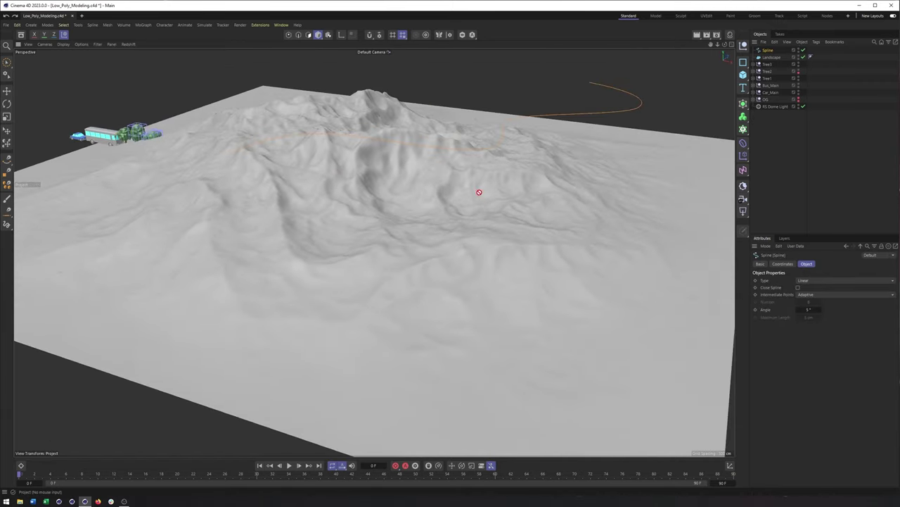
left_click(816, 205)
left_click_drag(505, 182, 505, 209, "alt")
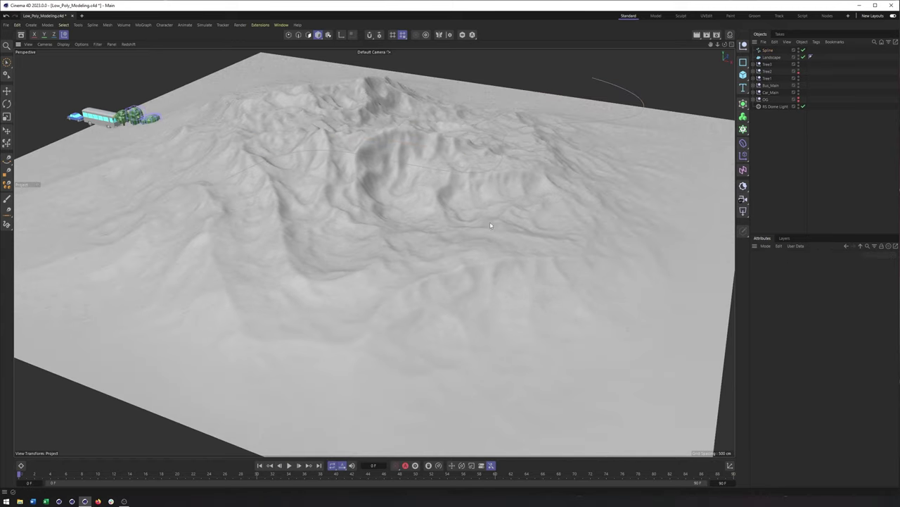
left_click_drag(373, 88, 350, 265, "alt")
left_click_drag(288, 354, 363, 330, "alt")
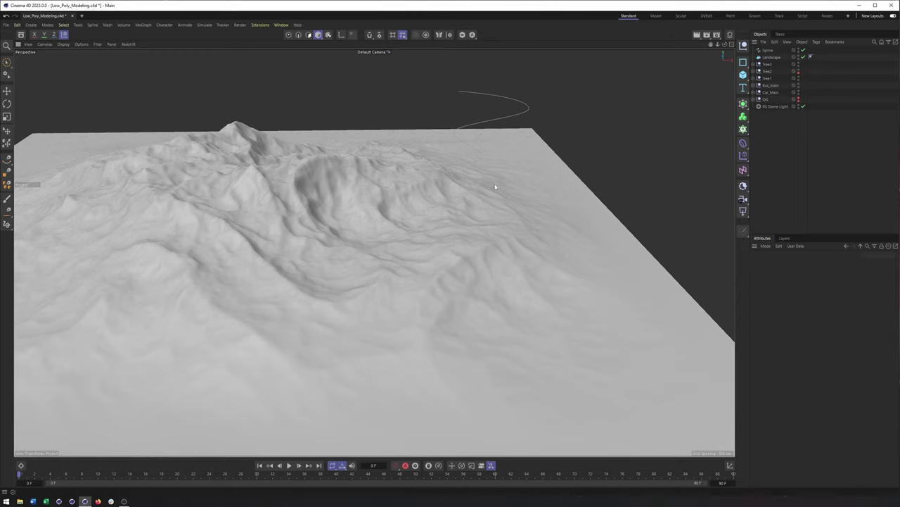
left_click_drag(292, 369, 285, 315, "alt")
left_click_drag(586, 202, 507, 260, "alt")
- Add a new Rectangle spline and Sweep generator, and place the rectangle and the unprojected spline under the Sweep
left_click(768, 50)
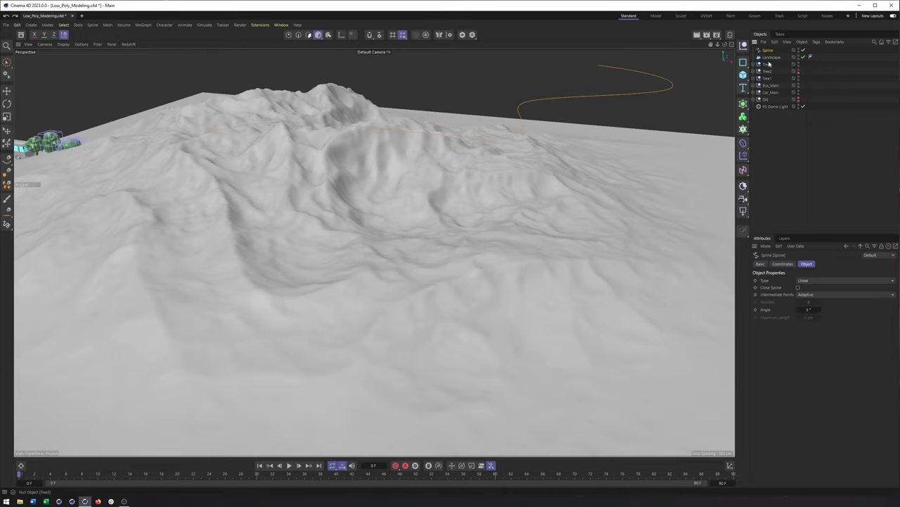
left_click_drag(743, 63, 770, 99)
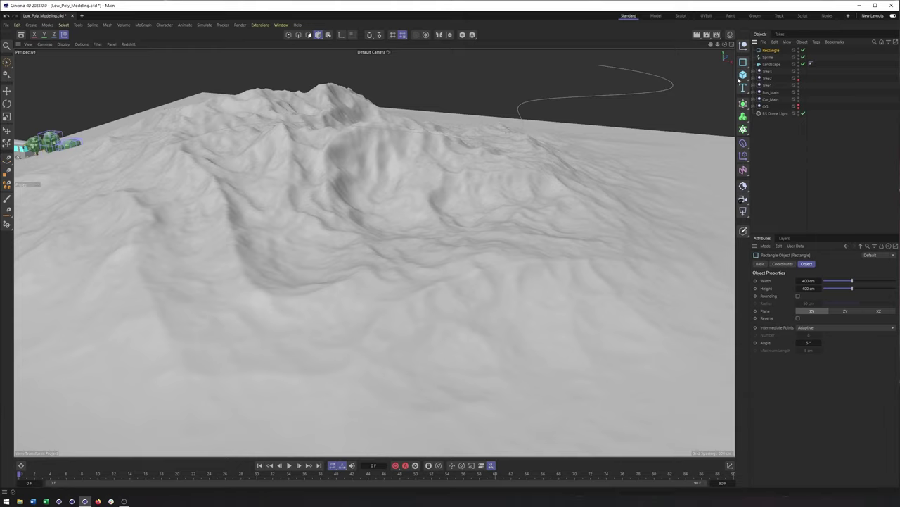
mouse_move(740, 75)
left_mouse_down()
mouse_move(779, 99)
mouse_move(740, 80)
left_mouse_up()
left_click(743, 104)
left_click(816, 135)
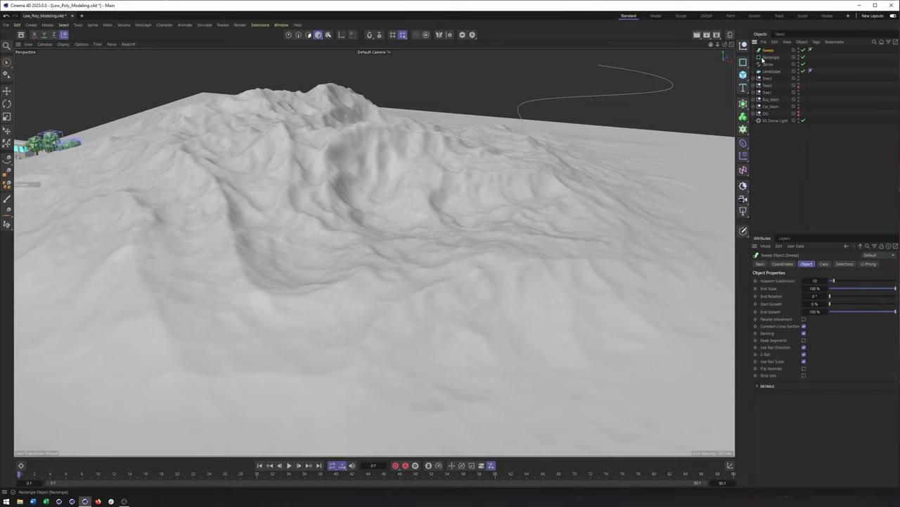
left_click(771, 57)
left_click(768, 64, "shift")
left_click_drag(769, 64, 766, 52)
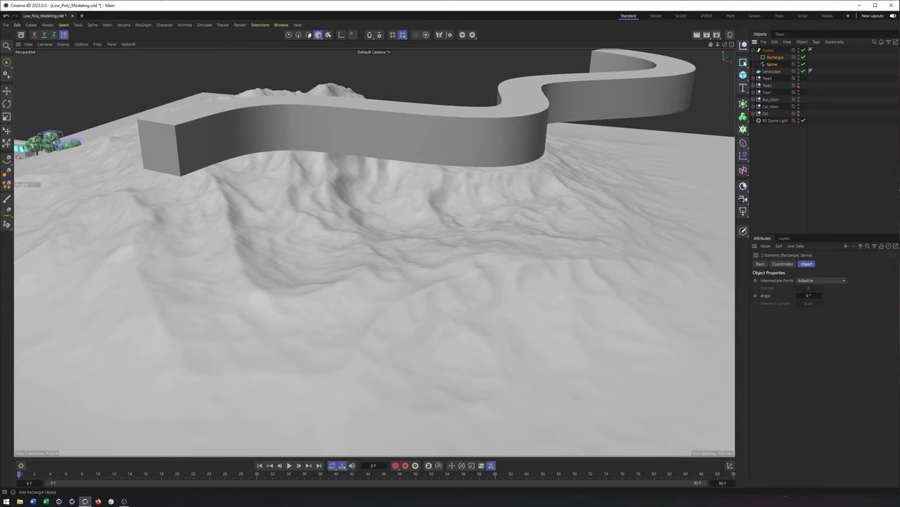
scroll(550, 128, "down", 4)
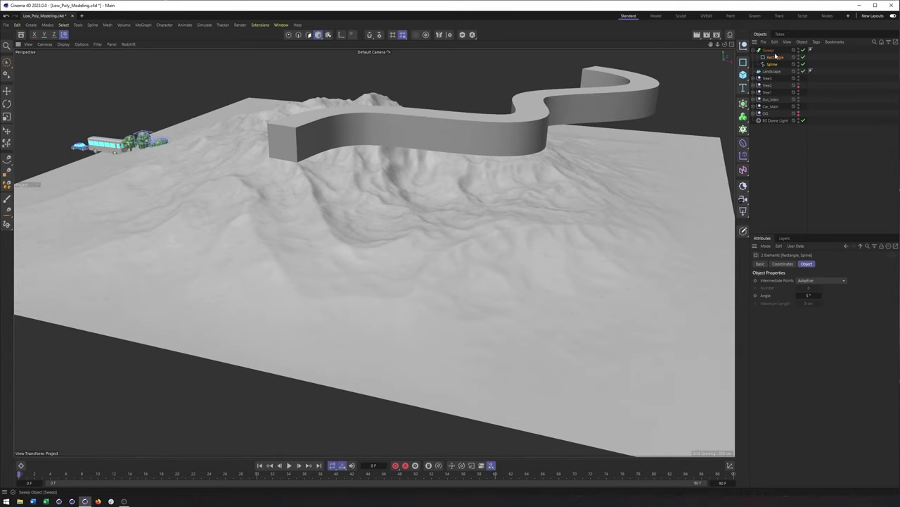
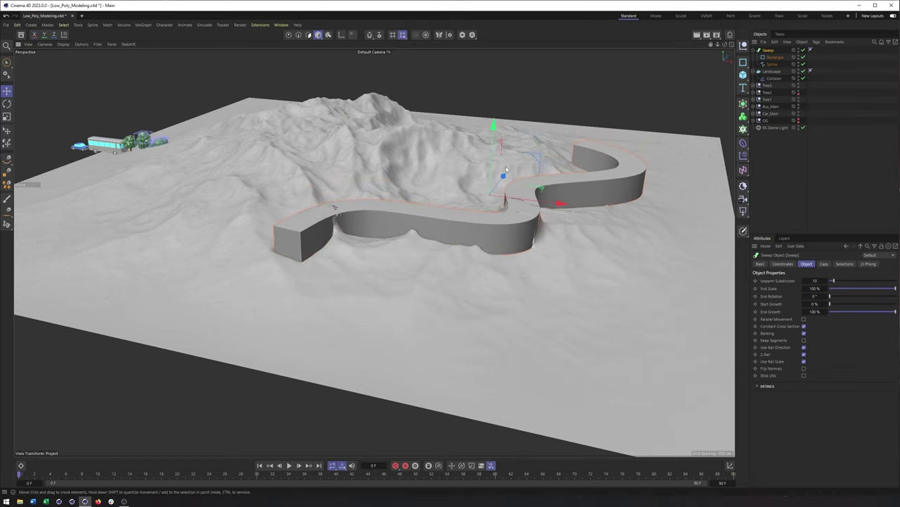
left_click_drag(491, 286, 523, 243, "alt")
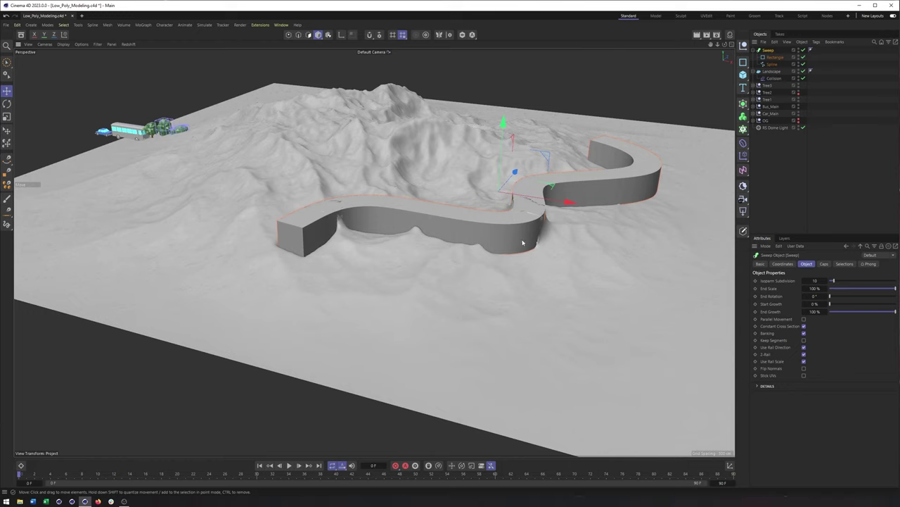
- Hide the Sweep and examine the imprint it leaves in the landscape
left_click(800, 50)
left_click_drag(532, 234, 614, 224, "alt")
right_click_drag(614, 224, 683, 246, "alt")
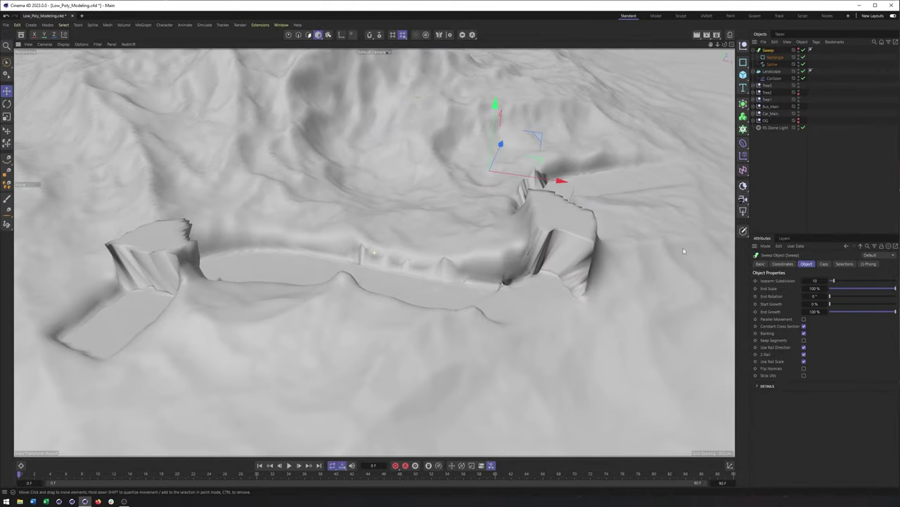
- Show the Sweep again and lower it slightly into the terrain
left_click(800, 50)
right_click_drag(582, 161, 510, 168, "alt")
left_click_drag(510, 167, 476, 167, "alt")
left_click_drag(503, 107, 501, 118)
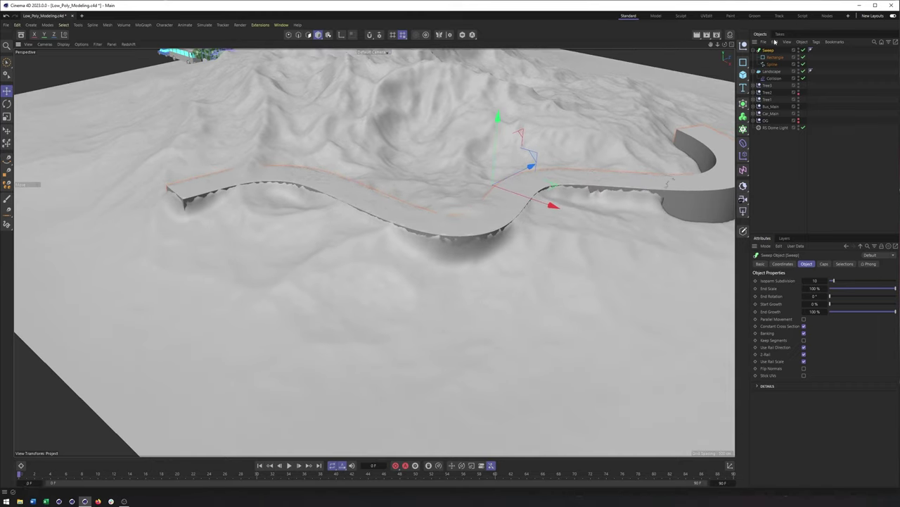
- Examine the road imprint along the whole curve with the Sweep hidden, and compare it with the Sweep shown
left_click(792, 51)
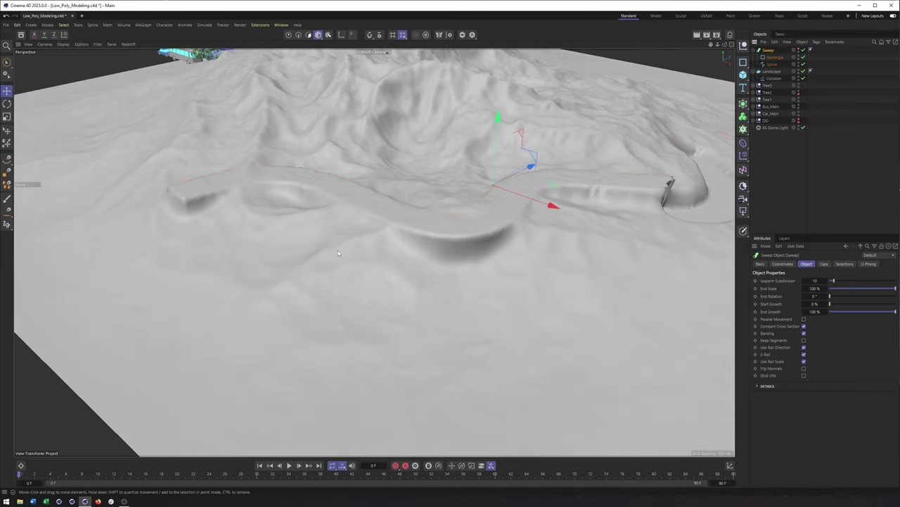
left_click_drag(634, 183, 549, 240, "alt")
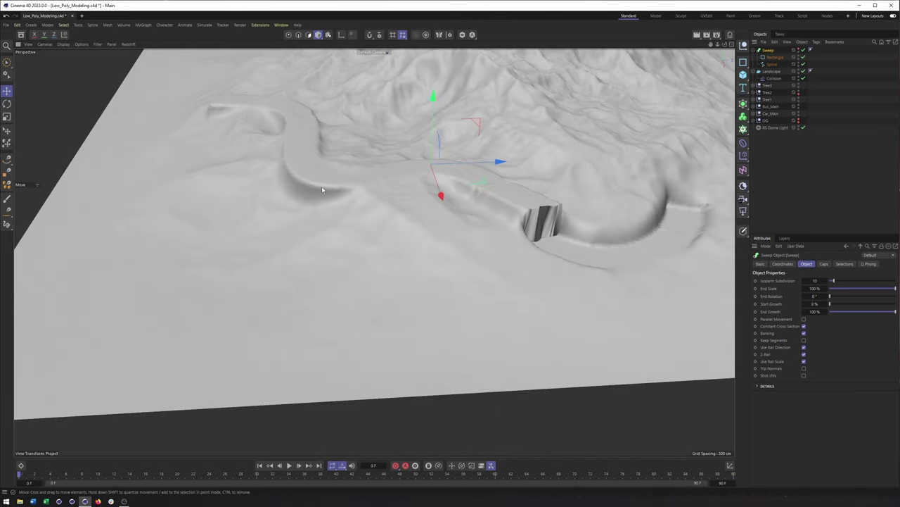
left_click_drag(322, 189, 369, 181, "alt")
middle_click_drag(369, 182, 485, 249, "alt")
left_click_drag(454, 228, 431, 233, "alt")
middle_click_drag(613, 218, 458, 217, "alt")
left_click_drag(458, 217, 430, 209, "alt")
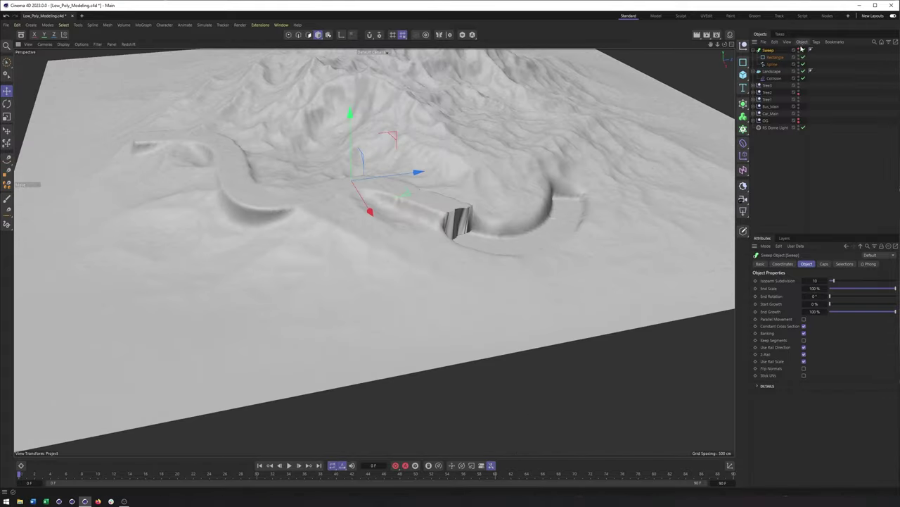
left_click_drag(531, 198, 519, 246, "alt")
middle_click_drag(518, 247, 584, 240, "alt")
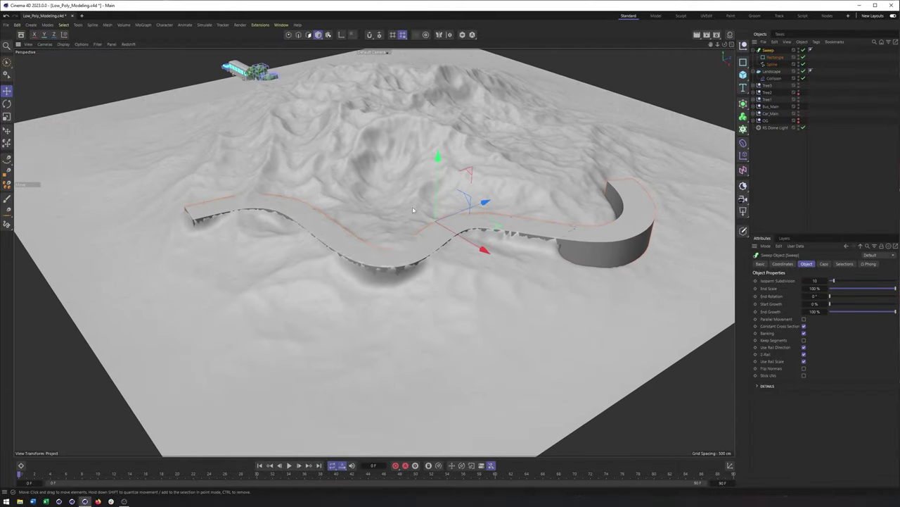
mouse_move(408, 228)
left_mouse_down("alt")
mouse_move(346, 204)
mouse_move(313, 202)
mouse_move(434, 223)
mouse_move(412, 229)
left_mouse_up("alt")
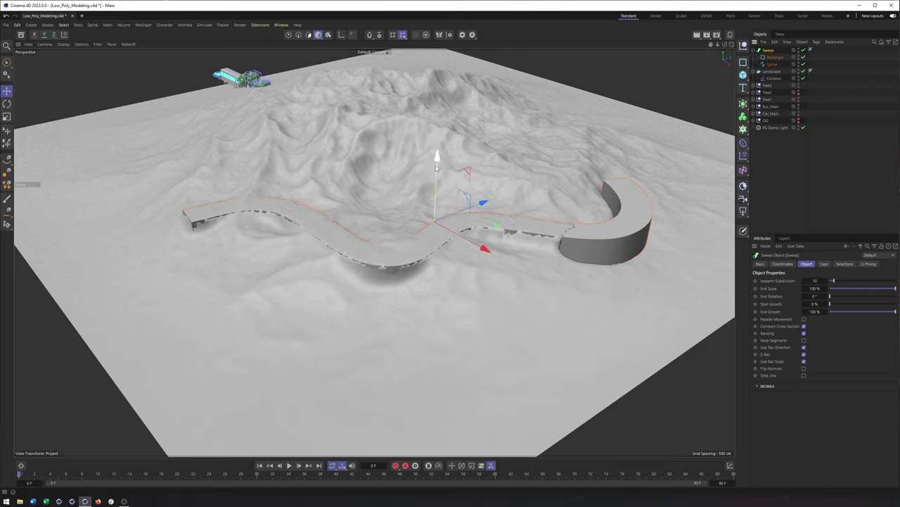
- Try the Outside solver on the landscape's Collision deformer
left_click(771, 78)
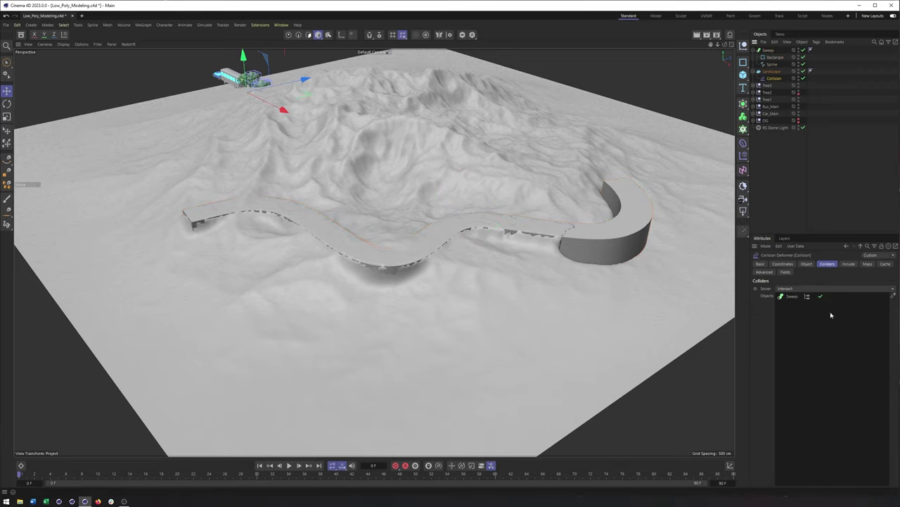
left_click(807, 264)
left_click(827, 264)
left_click(799, 289)
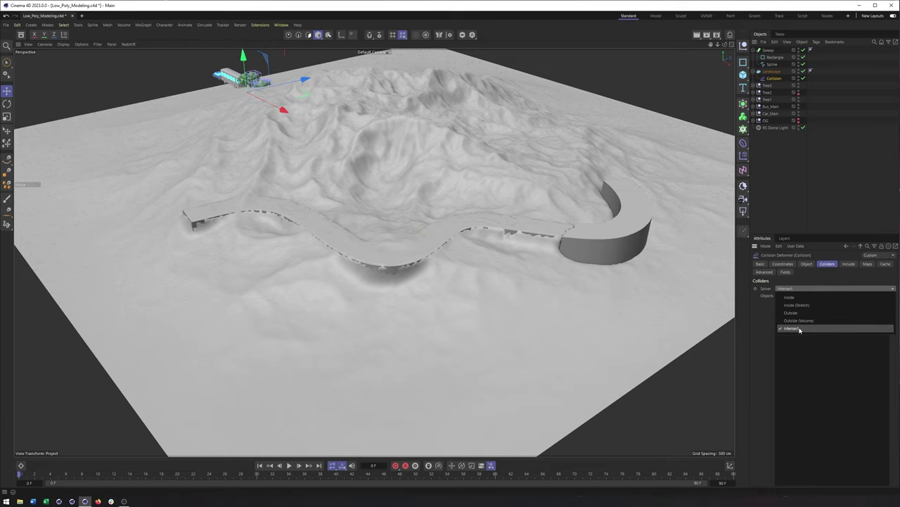
left_click(793, 312)
mouse_move(527, 277)
left_mouse_down("alt")
mouse_move(509, 255)
mouse_move(495, 199)
mouse_move(525, 276)
left_mouse_up("alt")
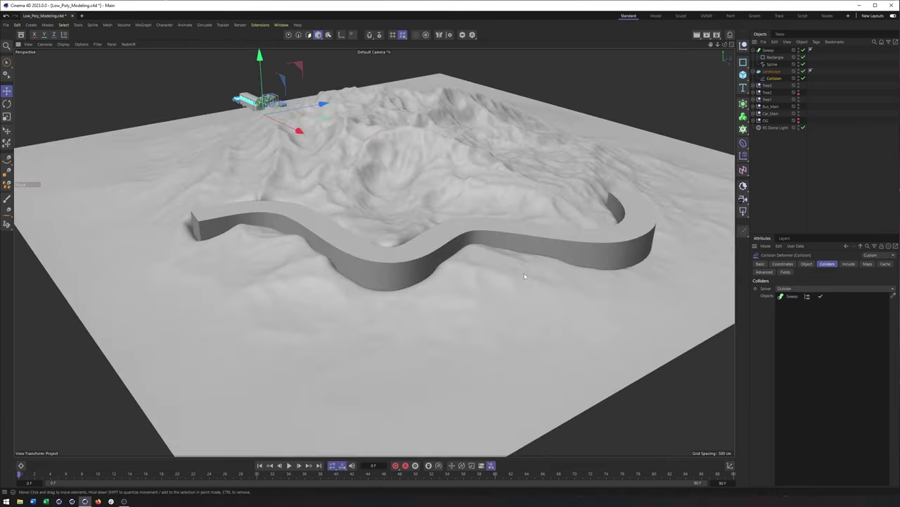
left_click_drag(446, 214, 466, 255, "alt")
- Set the Collision deformer's solver to Inside (Stretch)
left_click(797, 288)
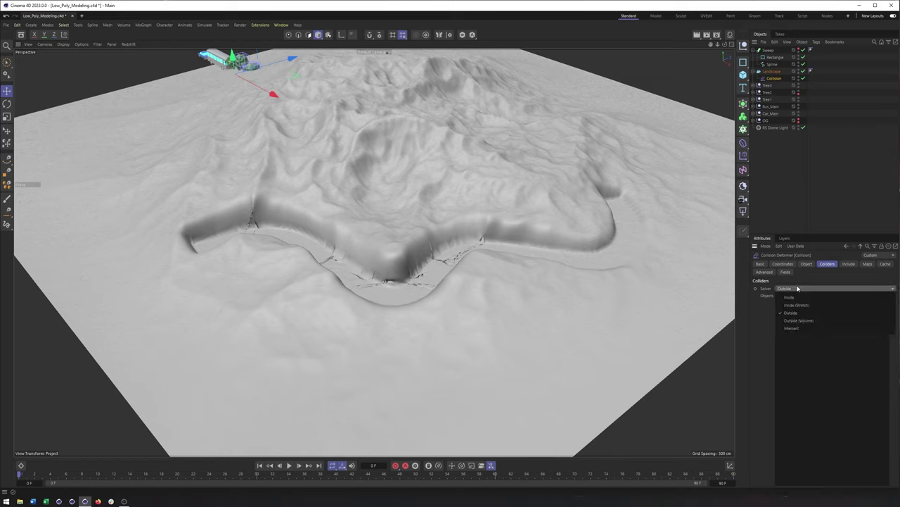
left_click(803, 303)
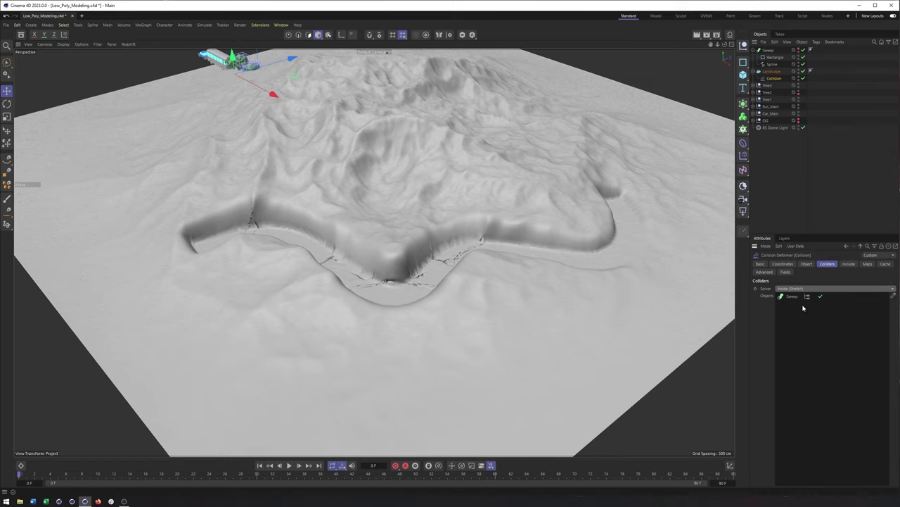
scroll(479, 237, "up", 5)
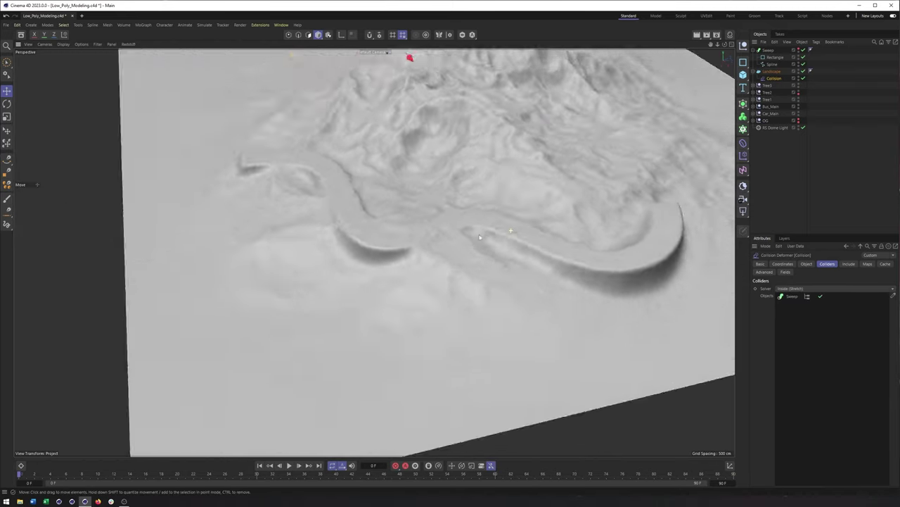
- Examine how the landscape stretches up to the road along both bends, with the Sweep hidden and shown
left_click_drag(480, 237, 495, 277, "alt")
scroll(353, 219, "up", 3)
left_click_drag(352, 218, 394, 277, "alt")
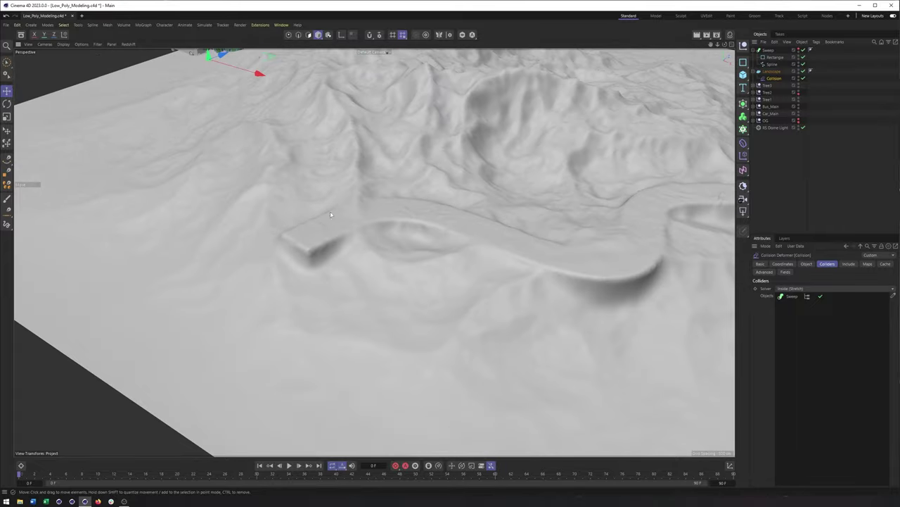
left_click_drag(317, 284, 384, 235, "alt")
scroll(384, 235, "up", 2)
left_click_drag(581, 185, 533, 227, "alt")
left_click(798, 51)
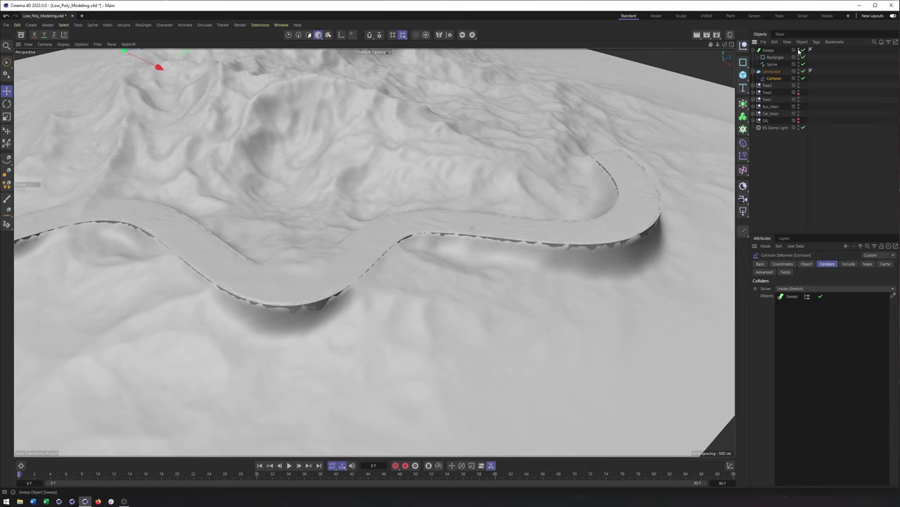
left_click_drag(439, 205, 547, 224, "alt")
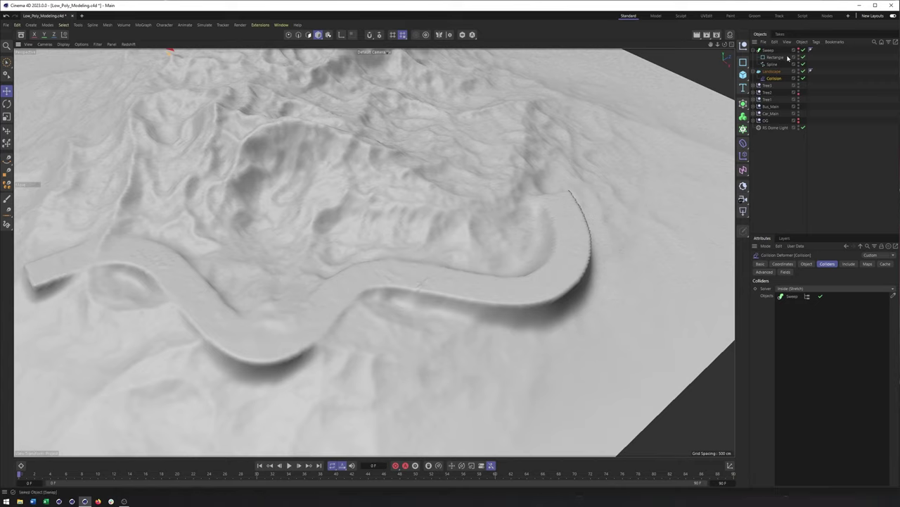
- Rotate the whole Sweep slightly and shift it a little so the road sits better in the terrain
left_click(771, 64)
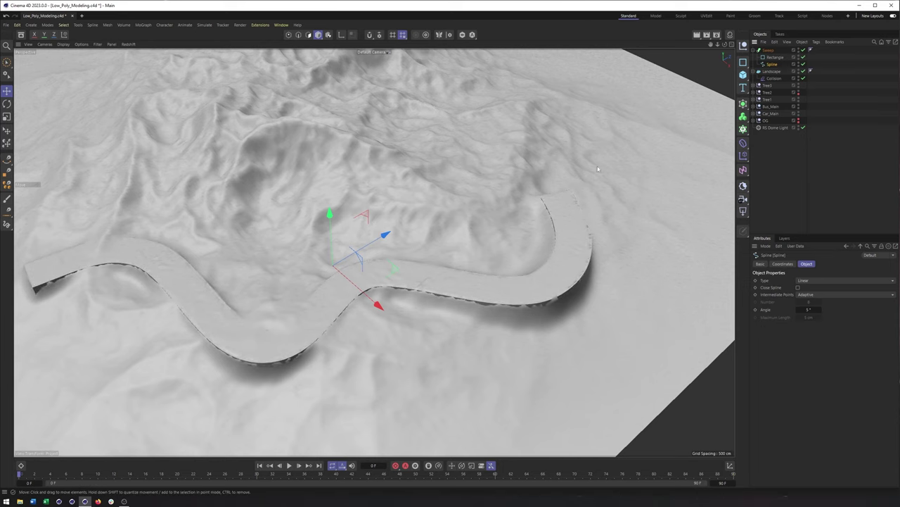
left_click_drag(541, 211, 486, 204, "alt")
left_click(769, 50)
key("r")
left_click_drag(443, 318, 475, 295)
key("e")
left_click_drag(496, 266, 511, 261)
- Frame a low, close view across the road towards the mountain and add a camera from it
right_click_drag(493, 232, 541, 260, "alt")
left_click_drag(541, 259, 587, 258, "alt")
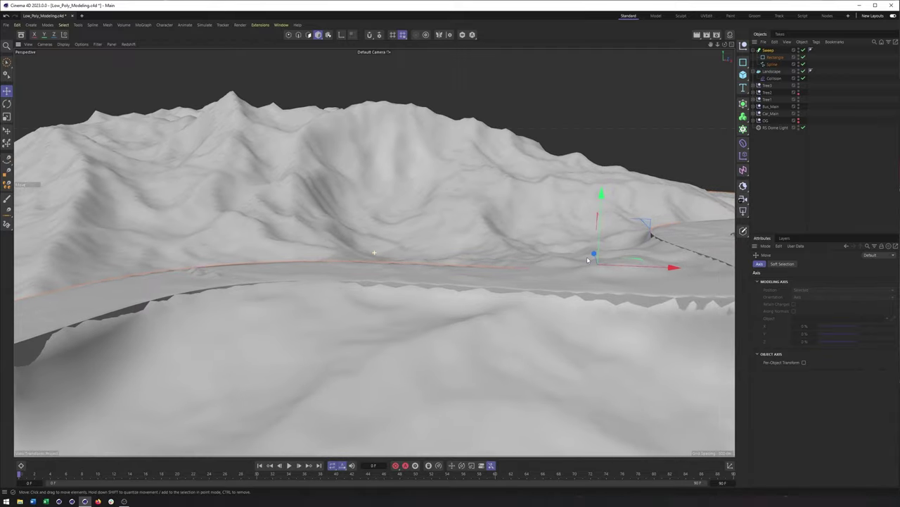
left_click_drag(671, 264, 662, 260, "alt")
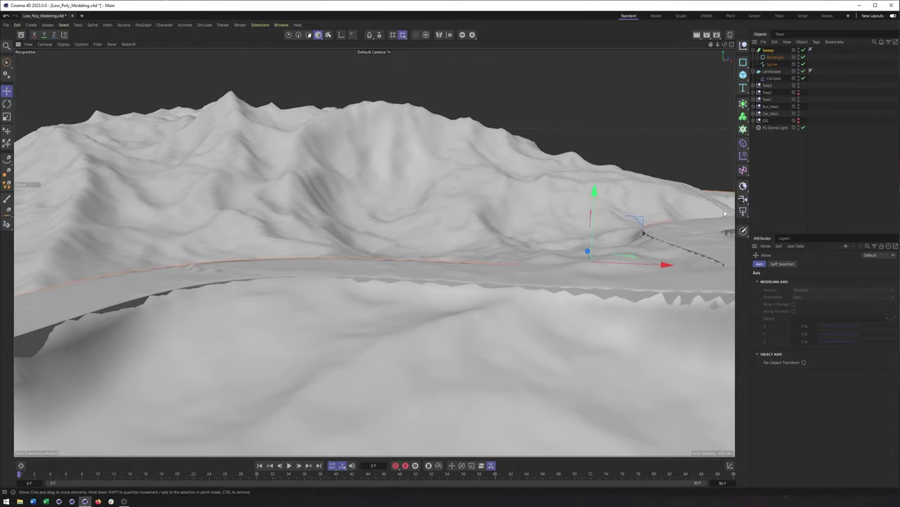
left_click(743, 199)
left_click(781, 211)
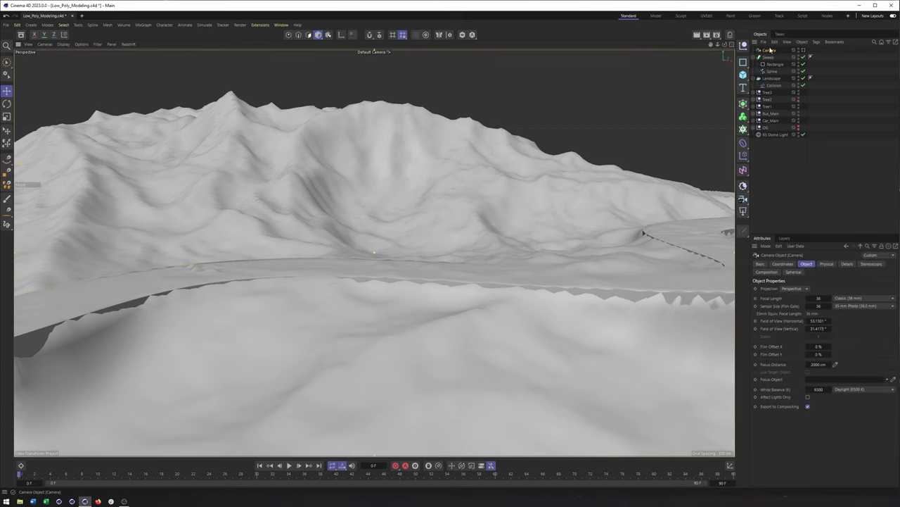
- Add a Protection tag to the camera and look through it
right_click(771, 51)
mouse_move(814, 145)
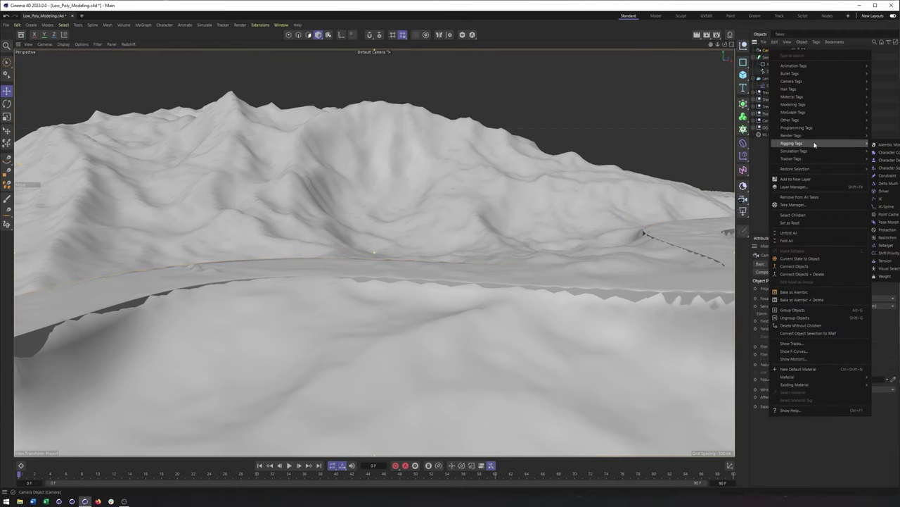
left_click(892, 229)
left_click(809, 49)
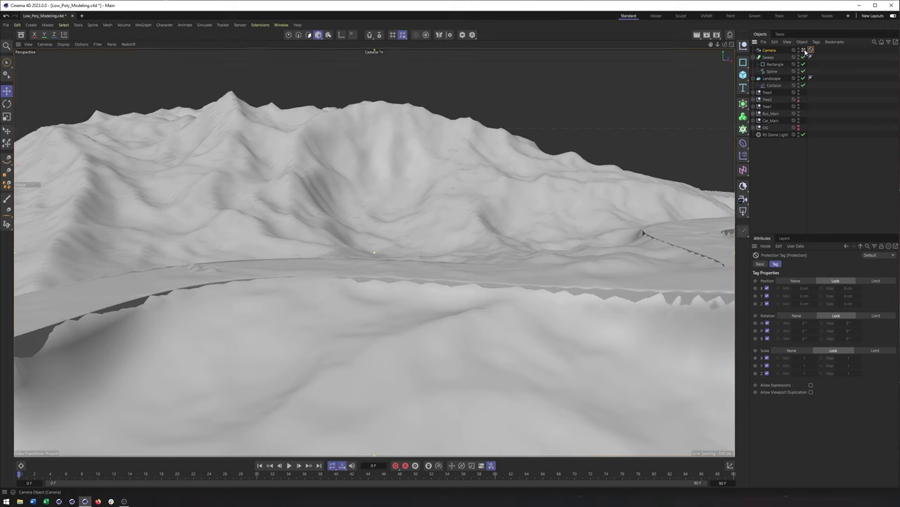
- Add an RS Camera tag to the camera and return to the default camera view
right_click(769, 54)
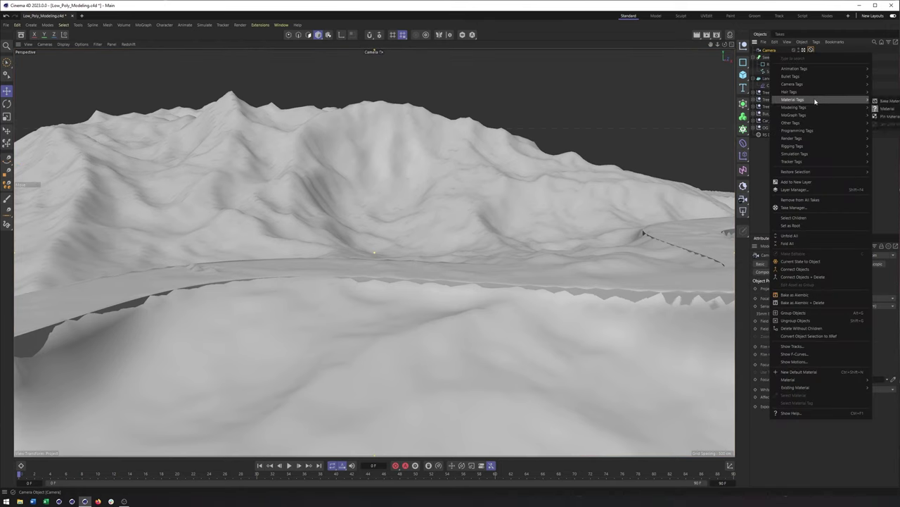
mouse_move(812, 109)
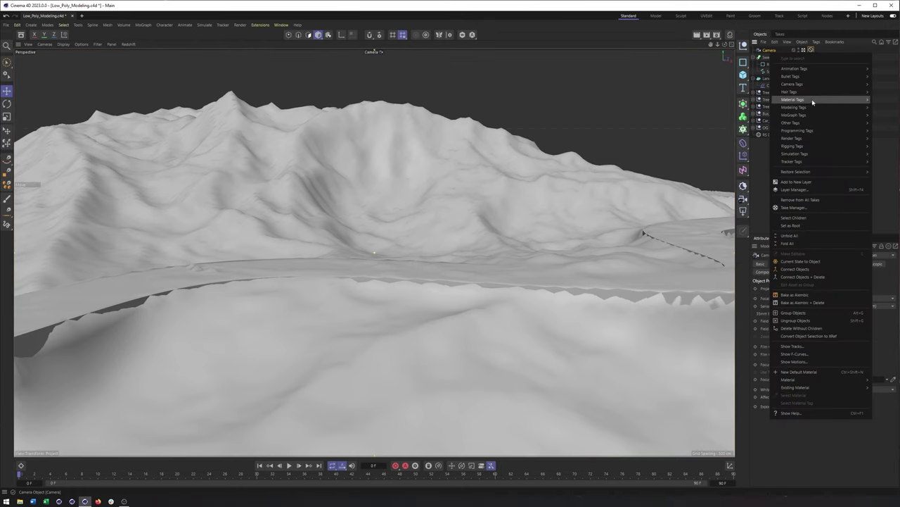
mouse_move(813, 126)
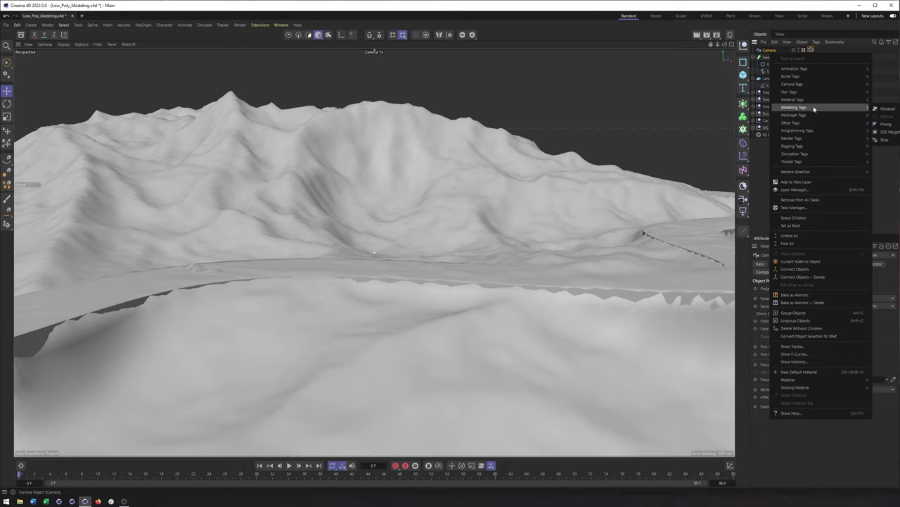
mouse_move(811, 85)
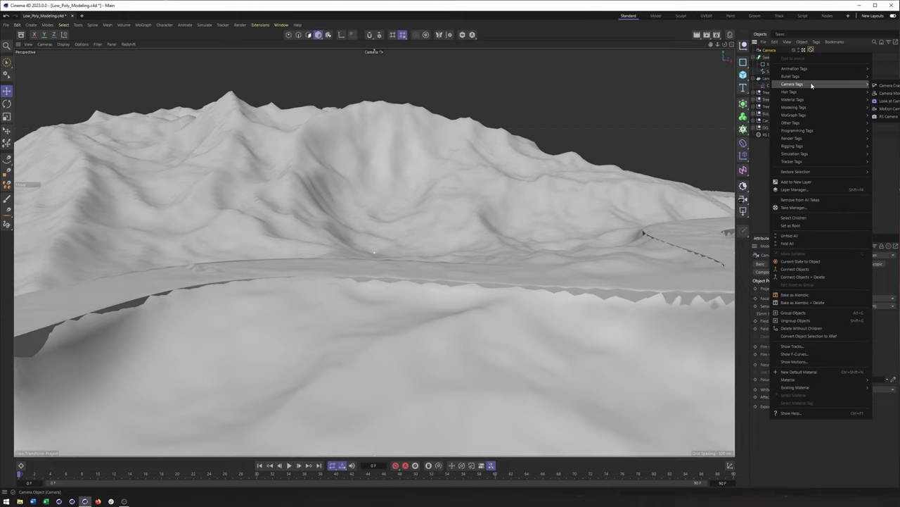
left_click(891, 117)
left_click(806, 50)
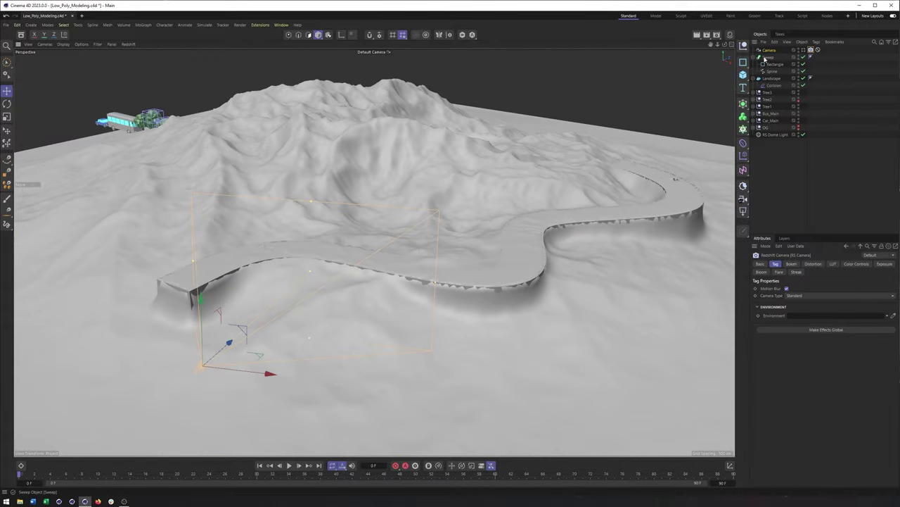
- Hide the Sweep, rename it Sweep_Landscape and collapse its hierarchy
left_click(766, 57)
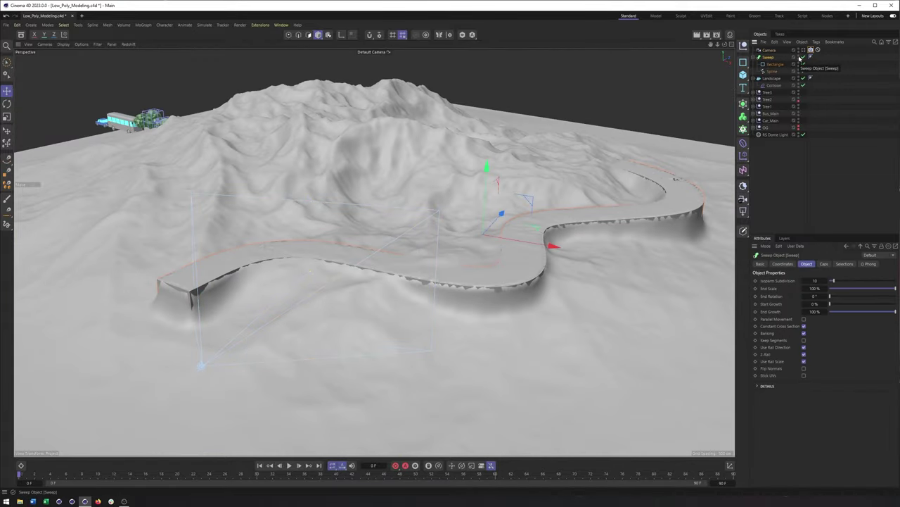
left_click(799, 56)
double_click(768, 57)
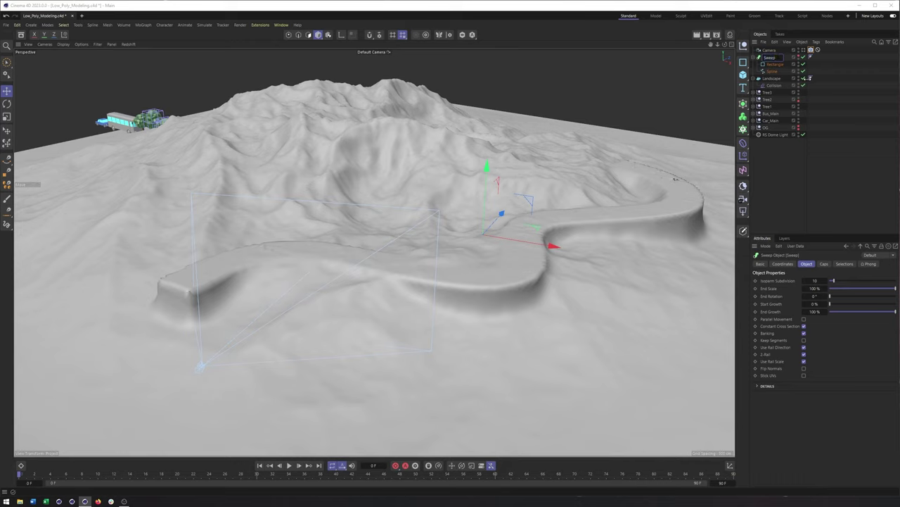
type("Sweep_Landscape")
key("Return")
left_click(754, 57)
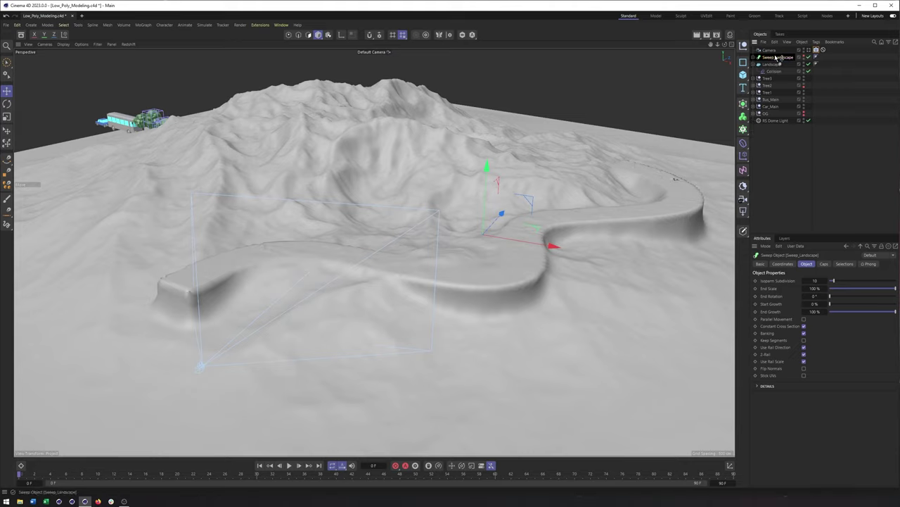
- Duplicate Sweep_Landscape as Sweep_Road and show the copy raised slightly above the original
key("ctrl+c")
key("ctrl+v")
double_click(780, 57)
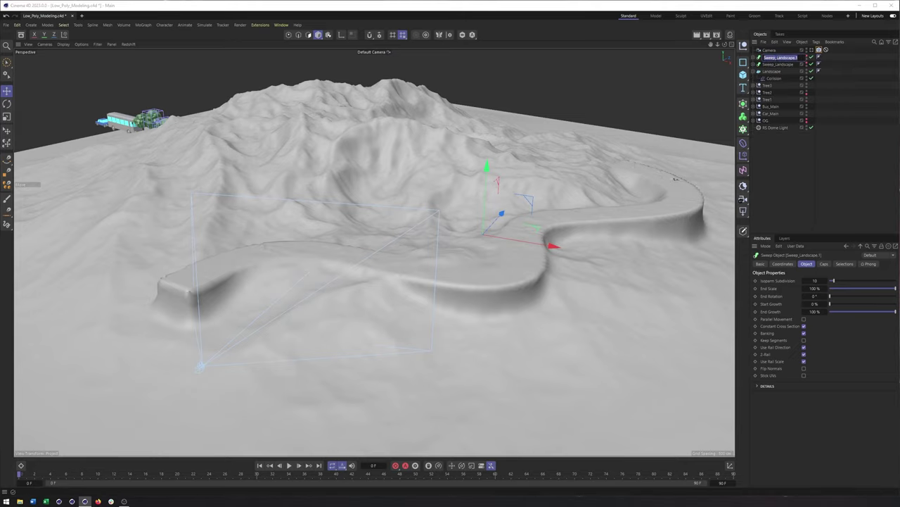
type("Sweep_Road")
key("Return")
left_click_drag(490, 168, 489, 160)
left_click(804, 59)
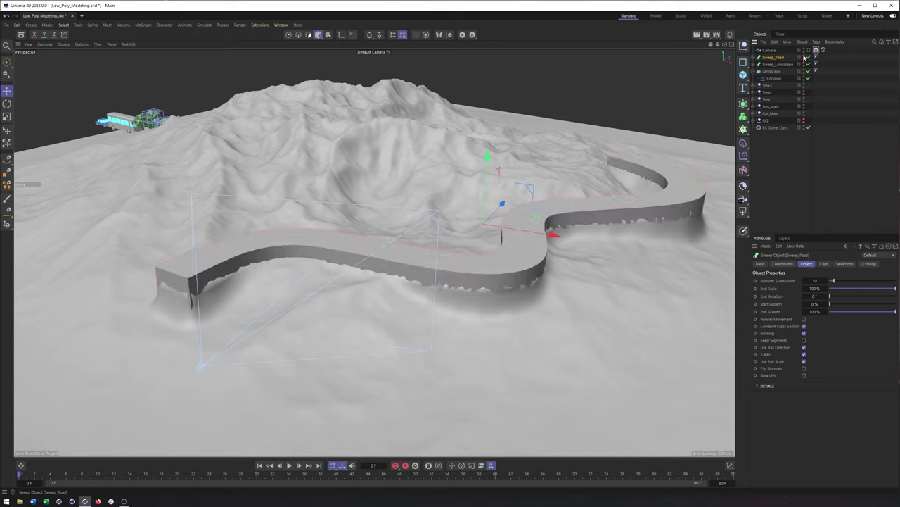
- Reduce the height of the Rectangle inside Sweep_Road until the road is a thin slab on the terrain
left_click(753, 57)
left_click(774, 64)
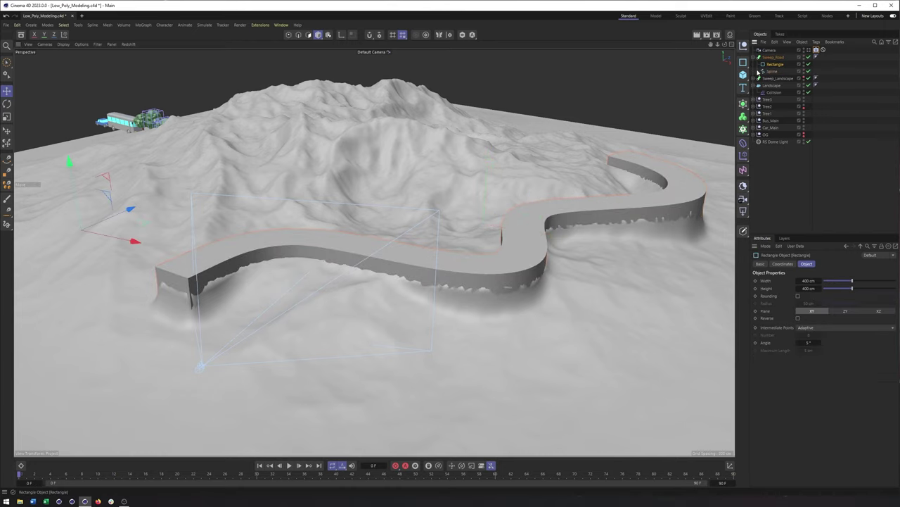
scroll(478, 266, "up", 3)
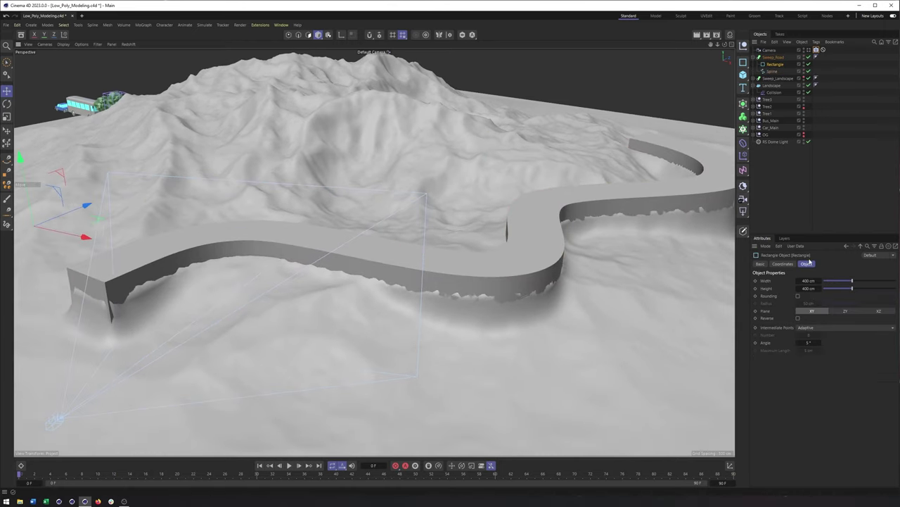
mouse_move(852, 287)
left_mouse_down()
mouse_move(830, 290)
mouse_move(849, 281)
left_mouse_up()
key("e")
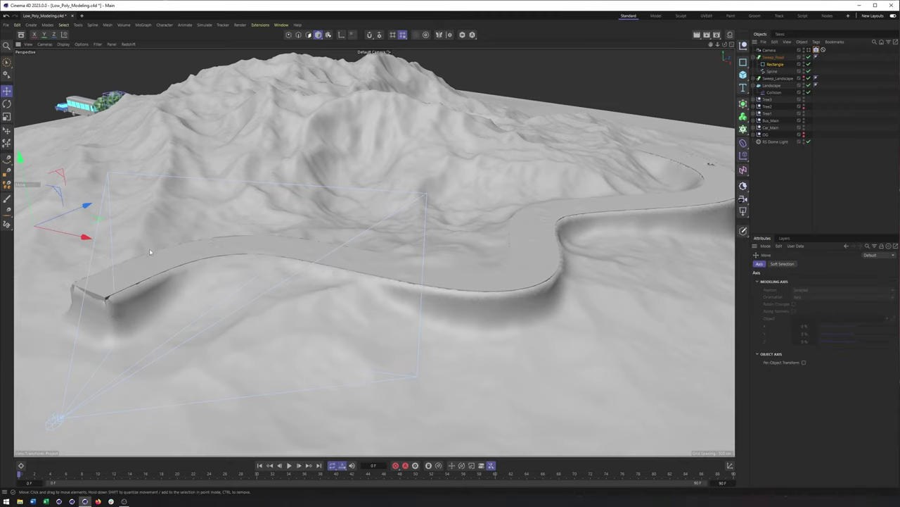
- Raise Sweep_Road slightly along its vertical axis so the road slab sits just above the deformed terrain
middle_click_drag(150, 253, 310, 256, "alt")
scroll(310, 256, "up", 3)
left_click(777, 58)
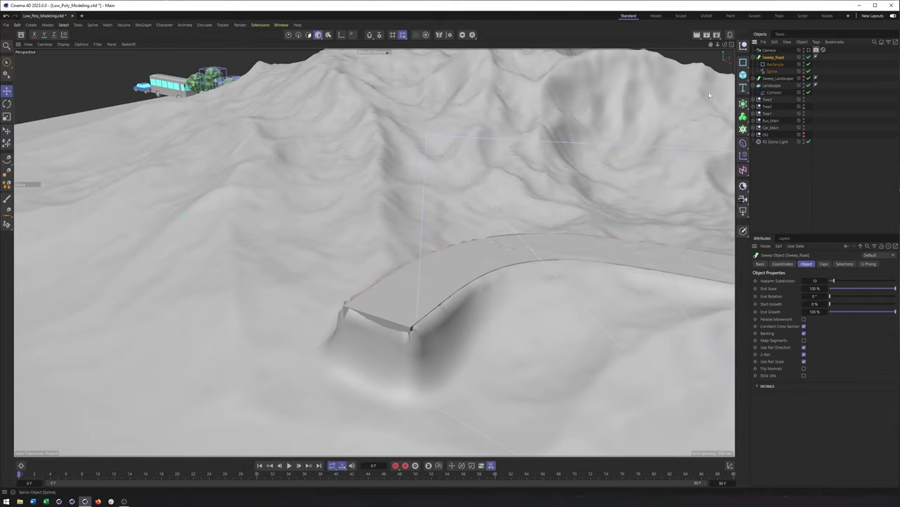
key("o")
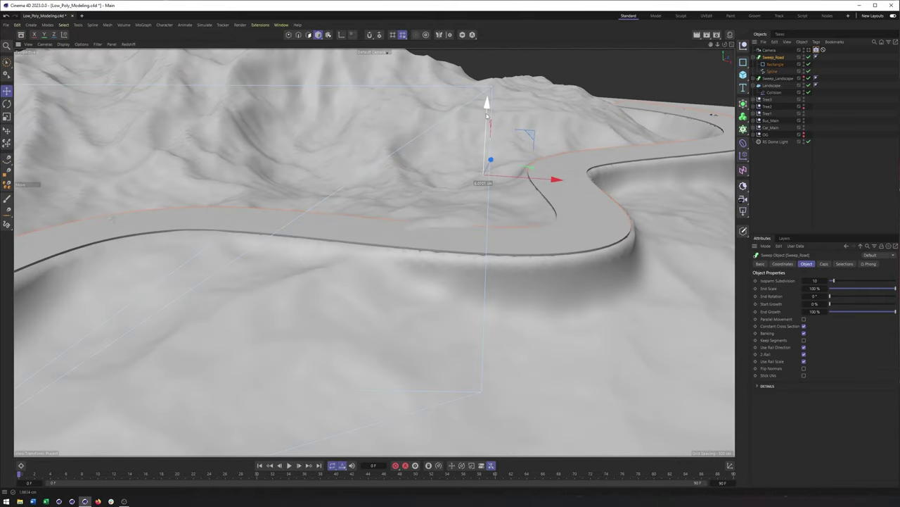
left_click_drag(487, 115, 486, 115)
middle_click_drag(588, 180, 463, 201, "alt")
right_click_drag(462, 201, 587, 196, "alt")
left_click_drag(381, 192, 395, 190, "alt")
right_click_drag(395, 190, 338, 193, "alt")
middle_click_drag(338, 192, 434, 160, "alt")
left_click_drag(359, 105, 358, 102)
- Create a new Redshift material and name it Road
right_click_drag(513, 221, 316, 225, "alt")
middle_click_drag(316, 226, 292, 237, "alt")
left_click_drag(292, 237, 490, 229, "alt")
right_click_drag(491, 229, 418, 235, "alt")
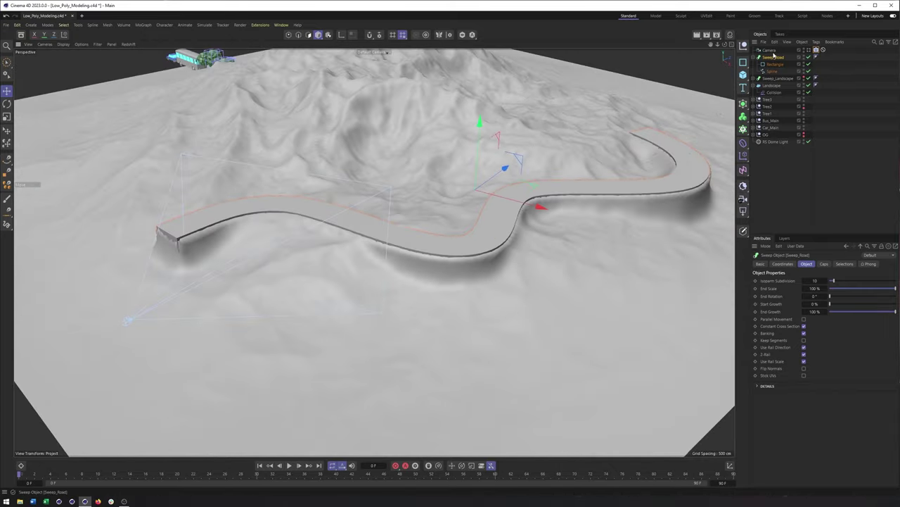
left_click(732, 35)
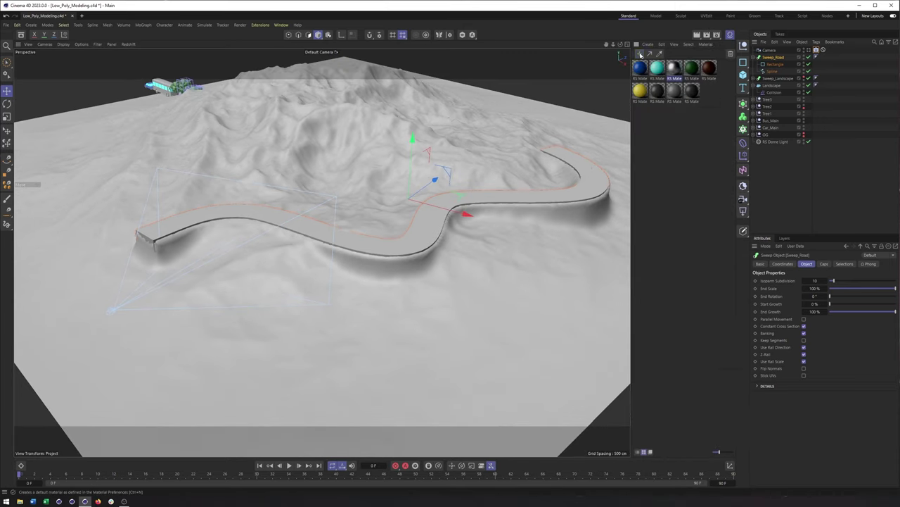
left_click(640, 54)
left_click(672, 67)
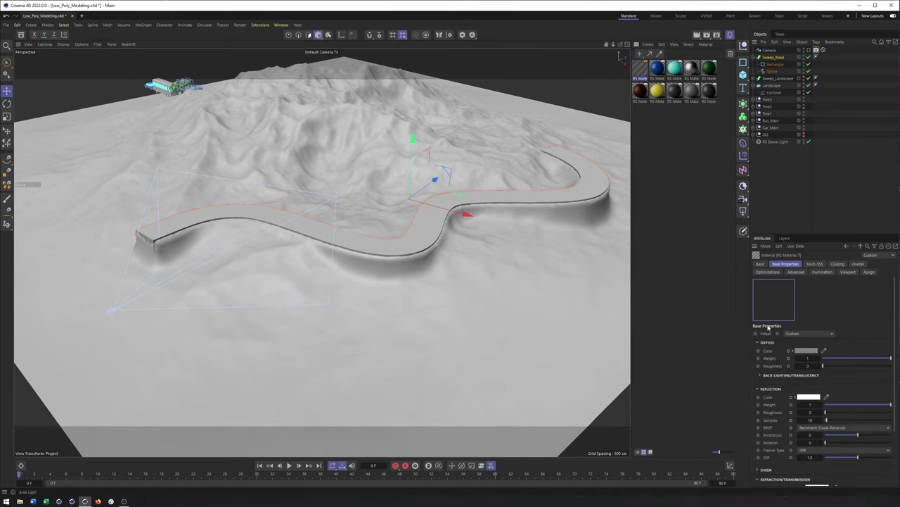
left_click_drag(809, 333, 617, 318)
type("Road")
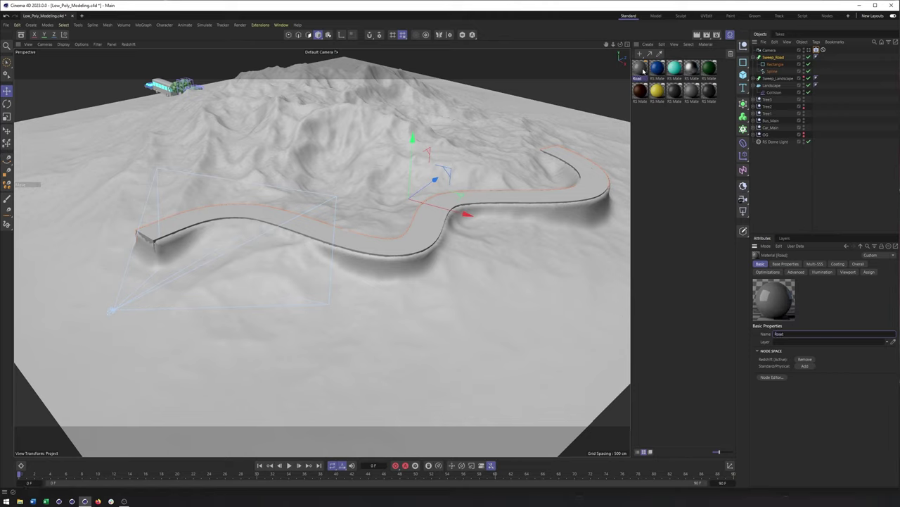
- Make the Road material's diffuse color nearly black and set its reflection roughness to about 0.6
left_click(785, 263)
left_click(807, 353)
left_click_drag(738, 406, 737, 429)
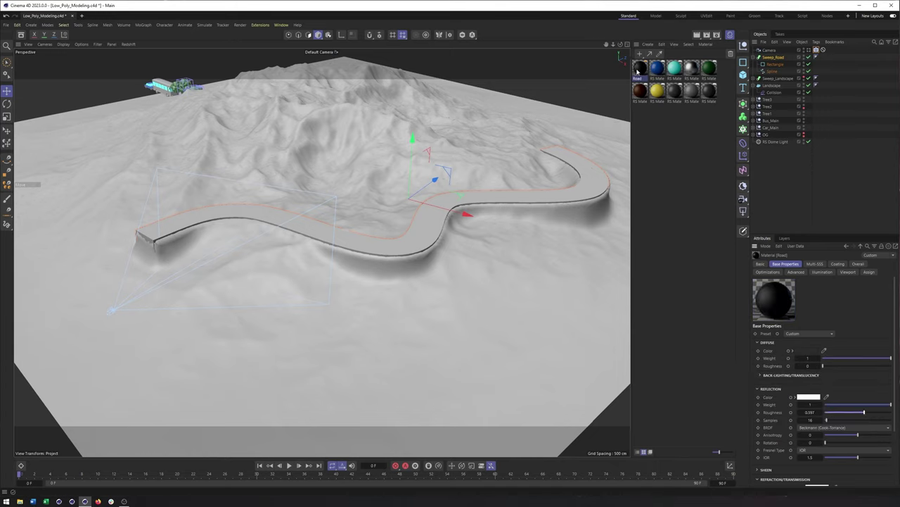
- Apply the Road material to Sweep_Road and collapse that sweep's hierarchy
left_click_drag(772, 63, 772, 59)
left_click(754, 57)
left_click_drag(277, 259, 319, 253, "alt")
right_click_drag(319, 253, 441, 228, "alt")
middle_click_drag(442, 228, 295, 225, "alt")
right_click_drag(391, 232, 442, 229, "alt")
left_click_drag(382, 228, 437, 215, "alt")
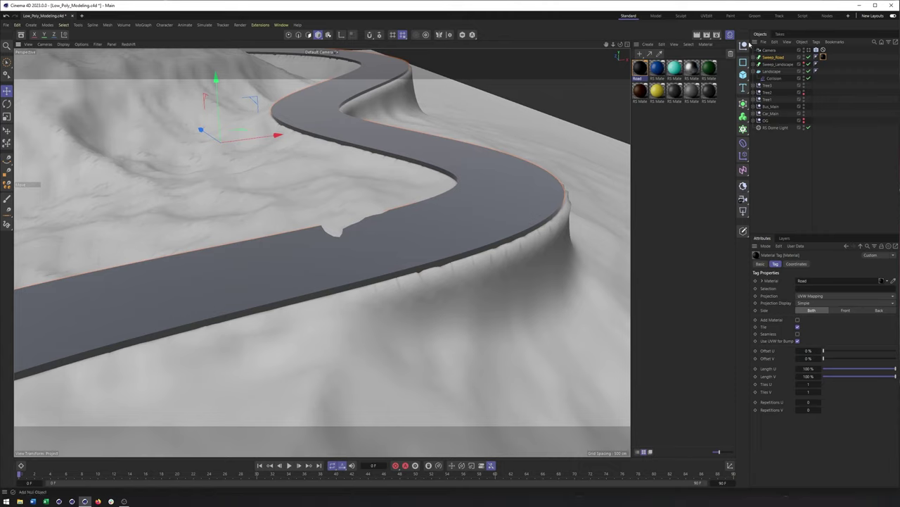
- Try to lower Sweep_Road and Sweep_Landscape together
left_click(767, 64)
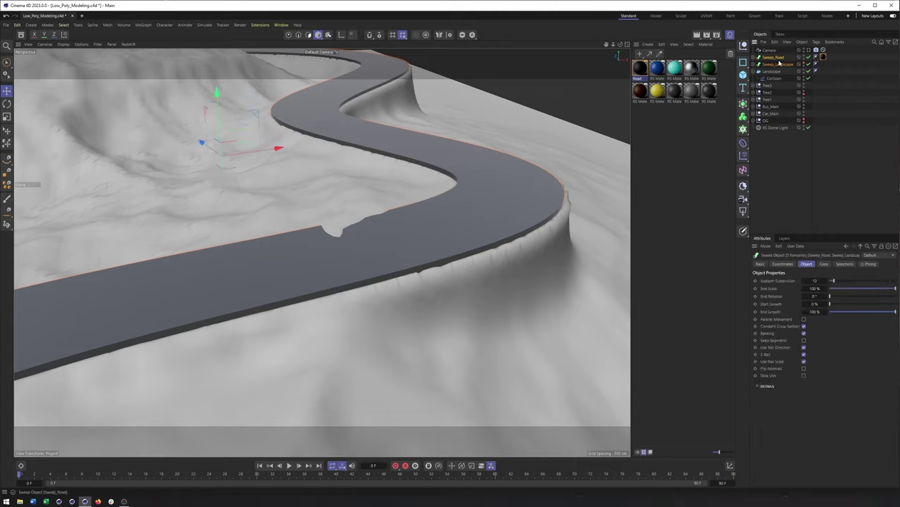
left_click_drag(219, 108, 222, 127)
key("ctrl+z")
- Examine how the road meets the terrain along its whole length, with Sweep_Road selected
left_click_drag(347, 253, 310, 245, "alt")
right_click_drag(310, 245, 246, 243, "alt")
middle_click_drag(246, 243, 406, 249, "alt")
left_click_drag(403, 250, 443, 258, "alt")
left_click(482, 234)
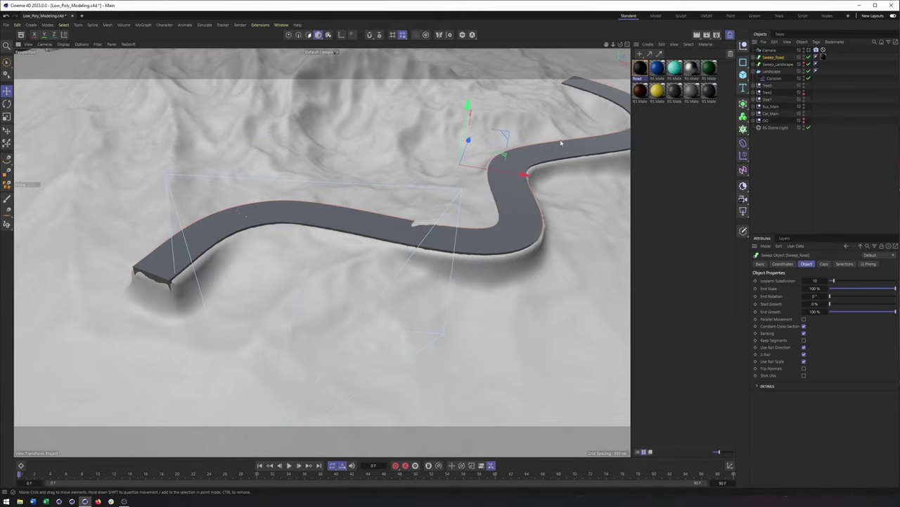
scroll(465, 198, "down", 8)
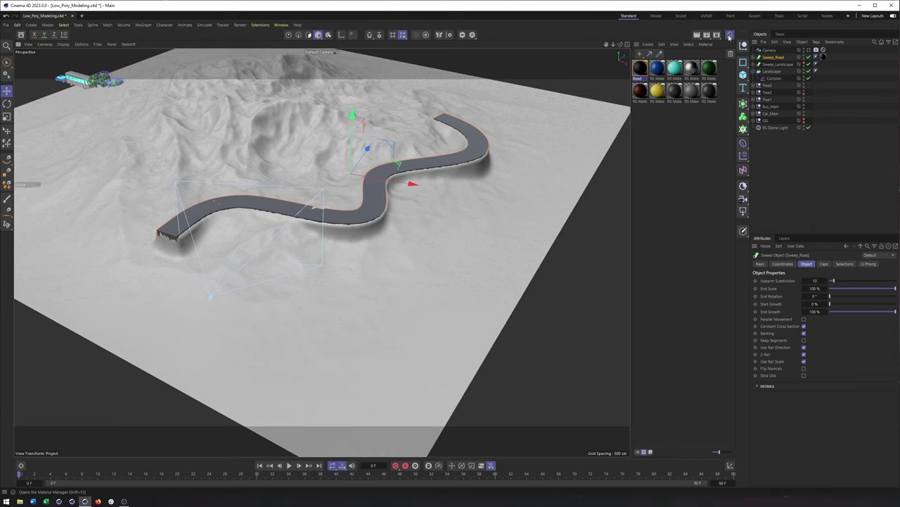
scroll(458, 208, "up", 6)
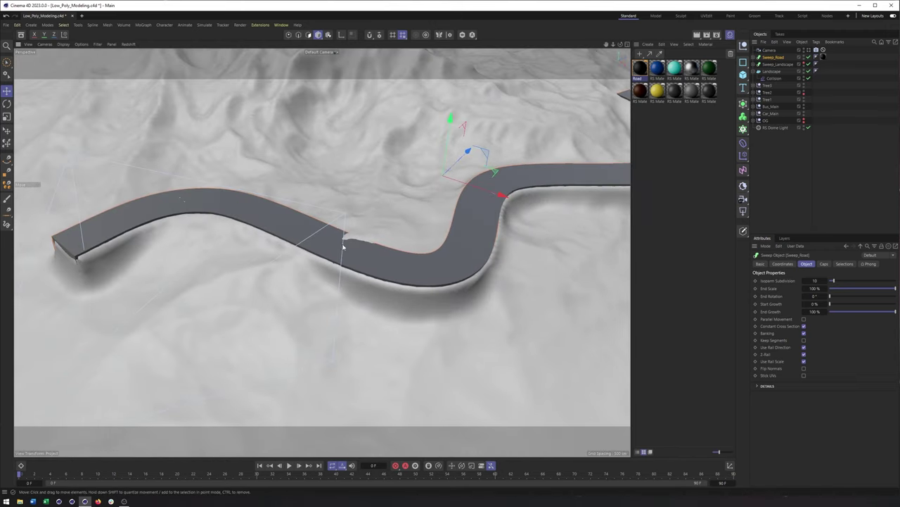
left_click_drag(343, 246, 247, 221, "alt")
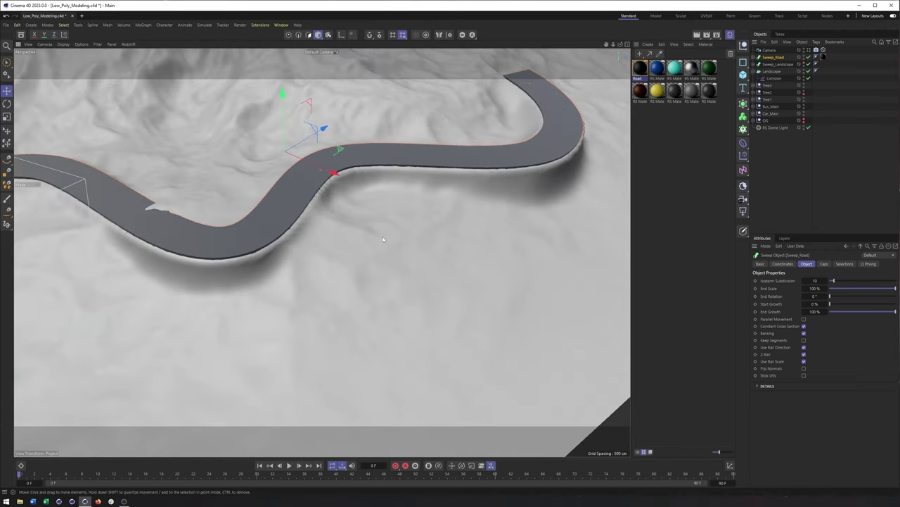
middle_click_drag(273, 224, 394, 230, "alt")
right_click_drag(394, 230, 345, 237, "alt")
middle_click_drag(346, 237, 274, 238, "alt")
right_click_drag(277, 236, 231, 235, "alt")
left_click_drag(230, 236, 299, 229, "alt")
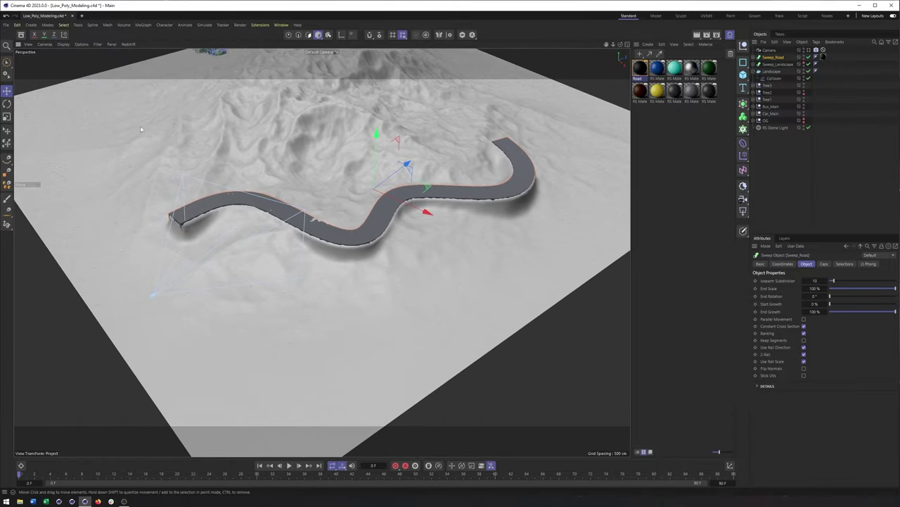
- Add a Cube and move it out beyond the edge of the landscape
left_click_drag(365, 193, 350, 214, "alt")
middle_click_drag(351, 214, 311, 176, "alt")
right_click_drag(311, 176, 265, 176, "alt")
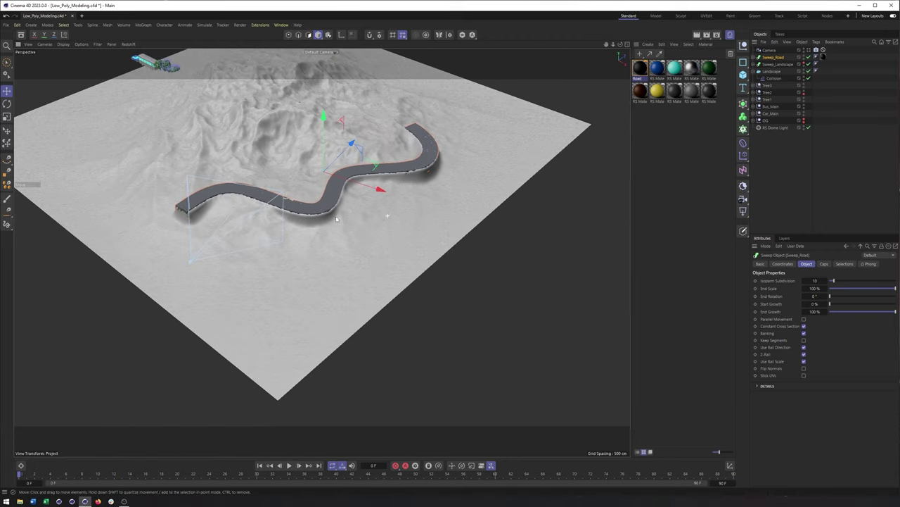
left_click_drag(743, 75, 774, 89)
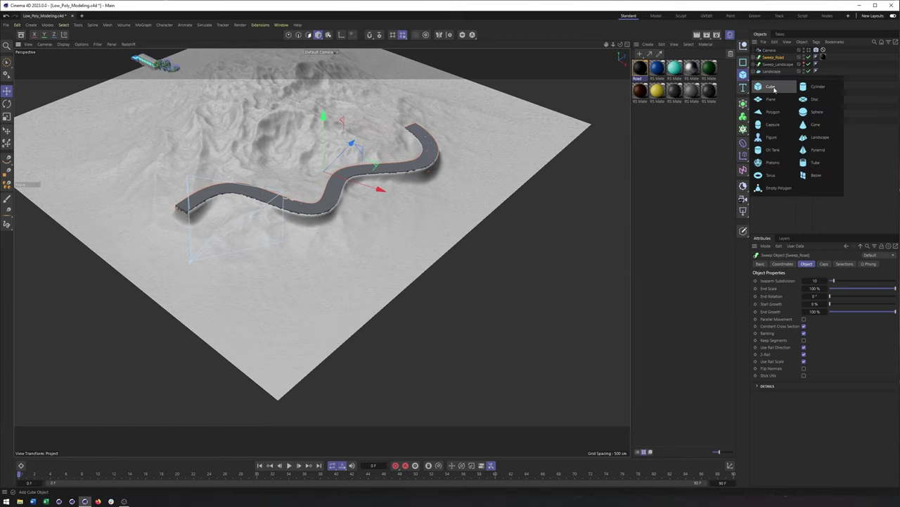
left_click(776, 89)
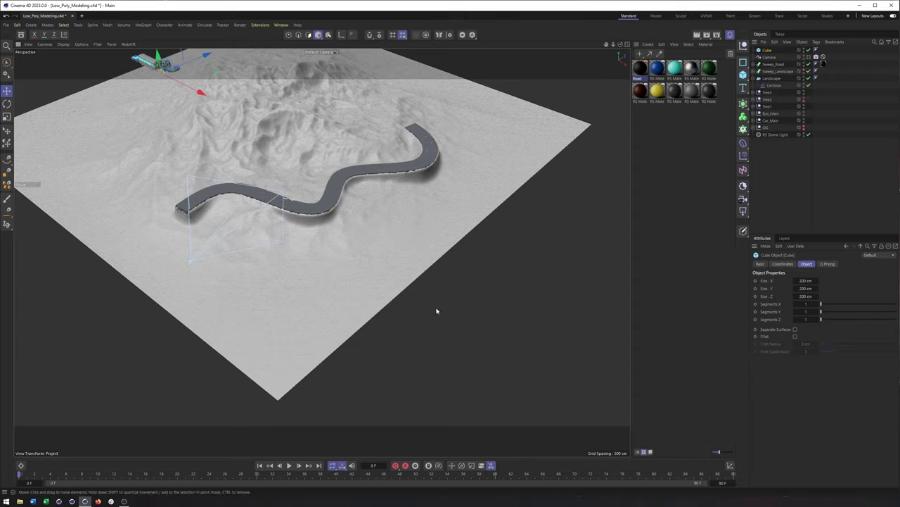
middle_click_drag(237, 170, 318, 241, "alt")
left_click_drag(318, 241, 310, 232, "alt")
left_click_drag(252, 134, 607, 253)
middle_click_drag(607, 253, 352, 207, "alt")
right_click_drag(35, 87, 181, 168, "alt")
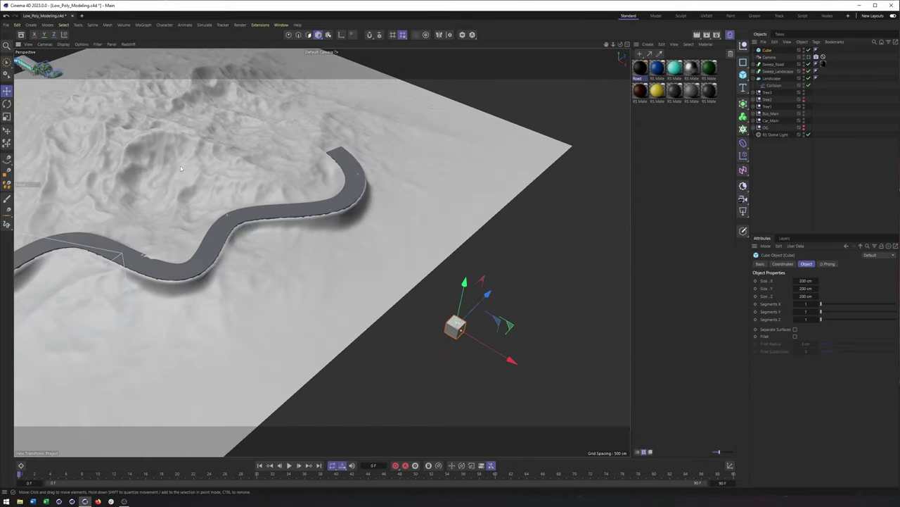
- Shrink the cube's cross-section to about 10.4 cm in X and 4.3 cm in Y
middle_click_drag(439, 310, 419, 279, "alt")
right_click_drag(419, 279, 497, 286, "alt")
left_click_drag(497, 285, 454, 298, "alt")
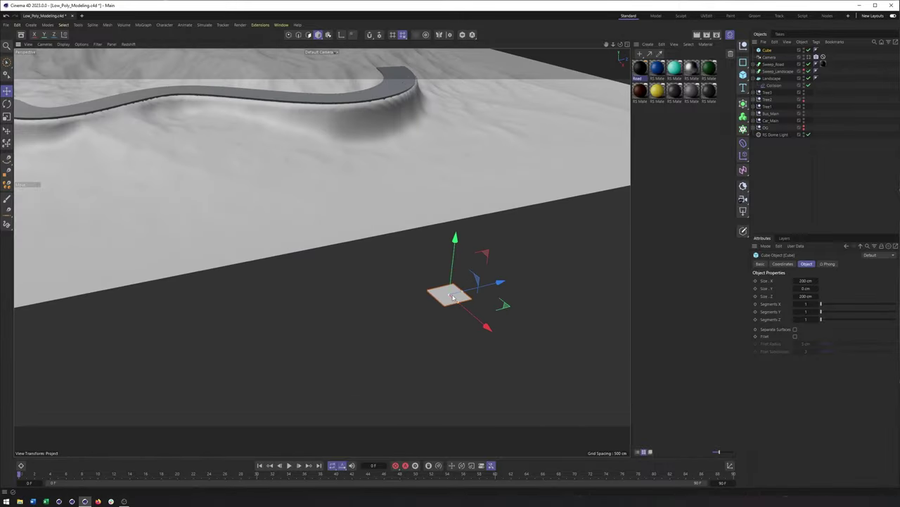
left_click_drag(455, 304, 443, 292)
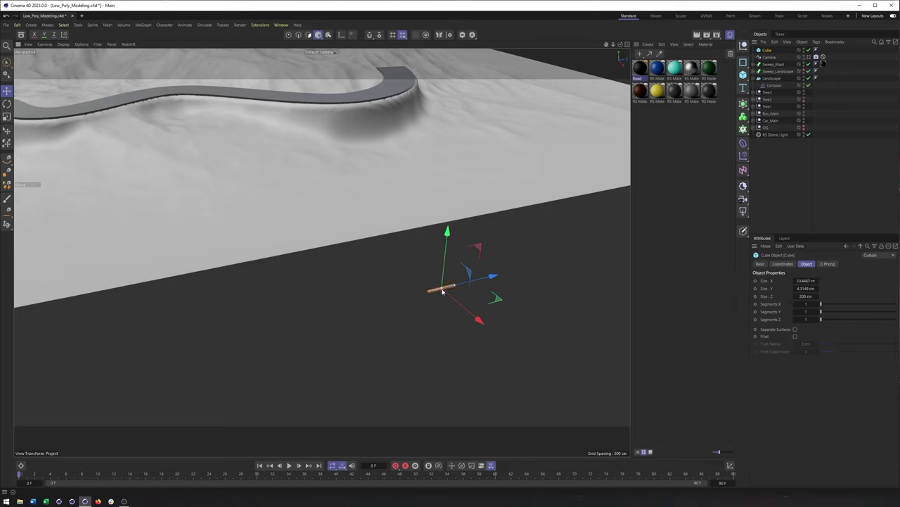
- Stretch the cube along Z into a thin strip about 11,849 cm long
left_click_drag(454, 287, 602, 251)
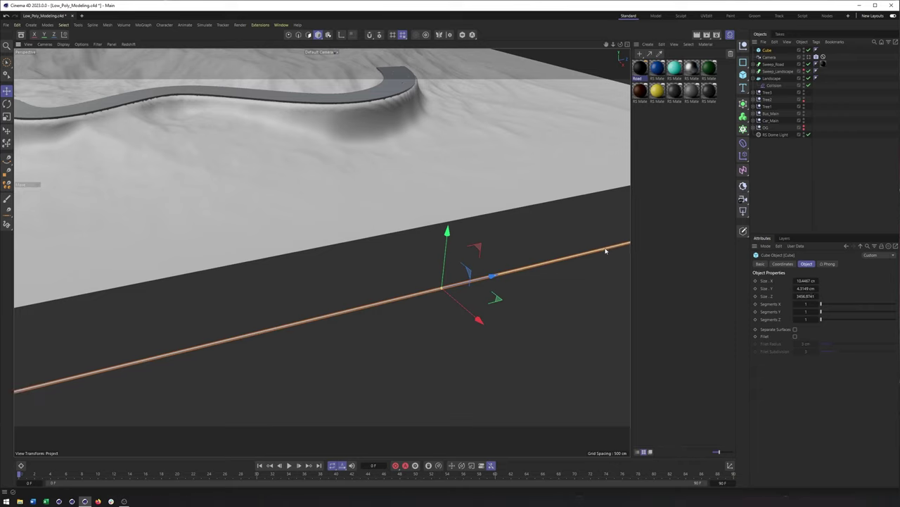
scroll(422, 279, "down", 8)
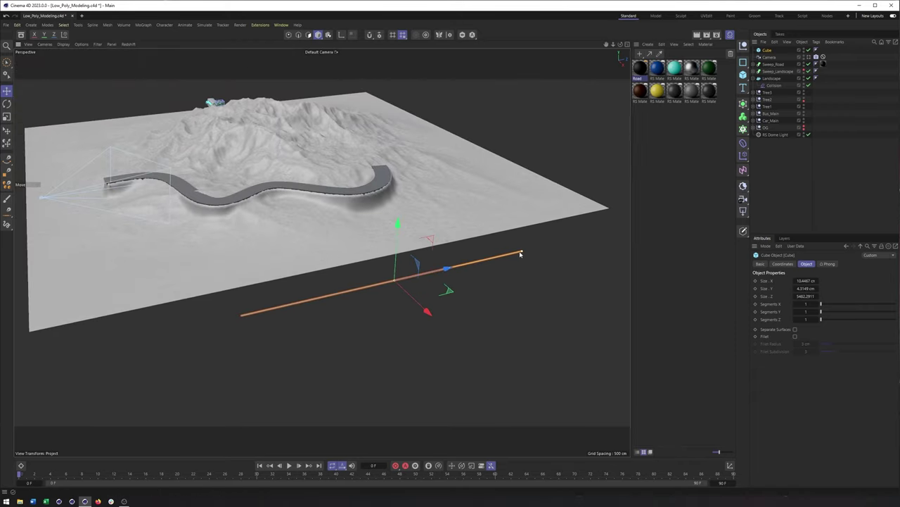
left_click_drag(546, 247, 365, 260)
- Duplicate the long strip a short distance along X to form a parallel second road line
left_click_drag(432, 268, 493, 260, "alt")
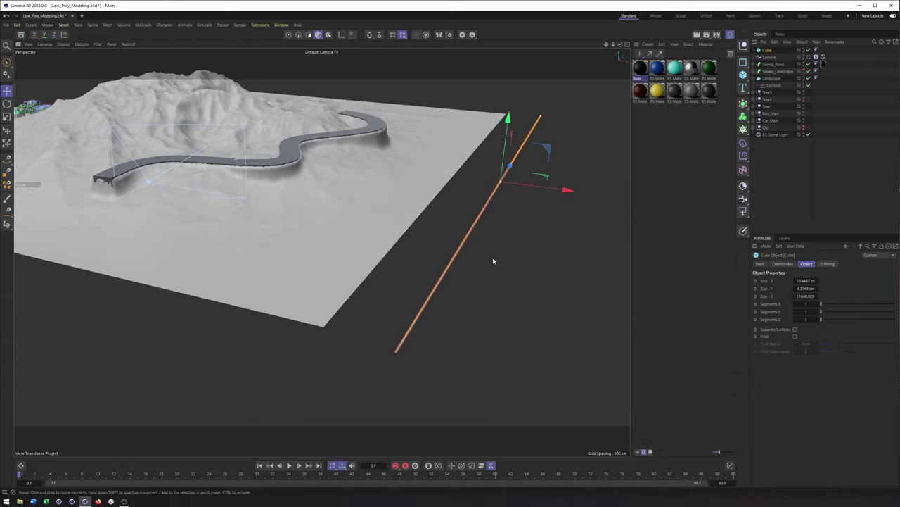
mouse_move(567, 190)
left_mouse_down()
mouse_move(583, 195)
mouse_move(577, 191)
left_mouse_up()
left_click_drag(500, 215, 312, 244, "alt")
right_click_drag(424, 275, 527, 272, "alt")
- Display mesh lines over the shading and set Segments Z of both long strips to 1000
left_click(63, 44)
left_click(85, 70)
left_click(767, 57, "shift")
mouse_move(265, 290)
right_mouse_down("alt")
mouse_move(284, 274)
mouse_move(273, 278)
right_mouse_up("alt")
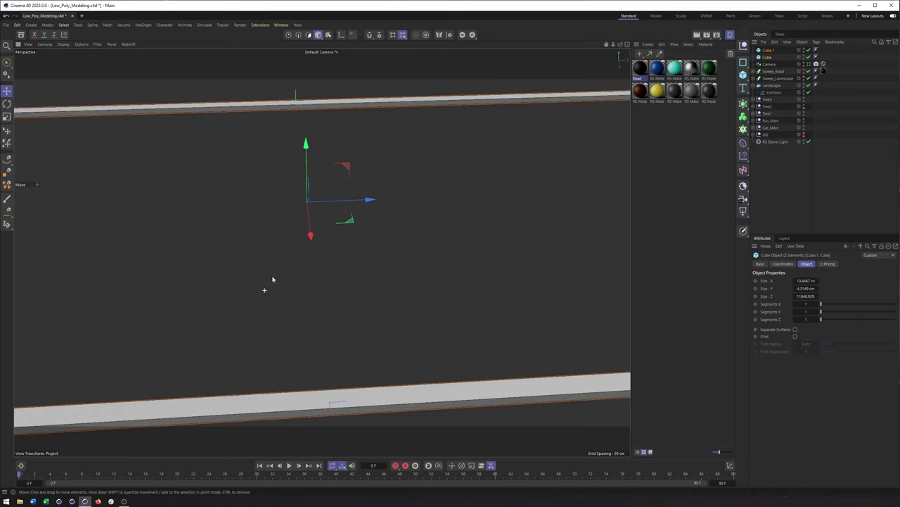
left_click_drag(819, 308, 793, 304)
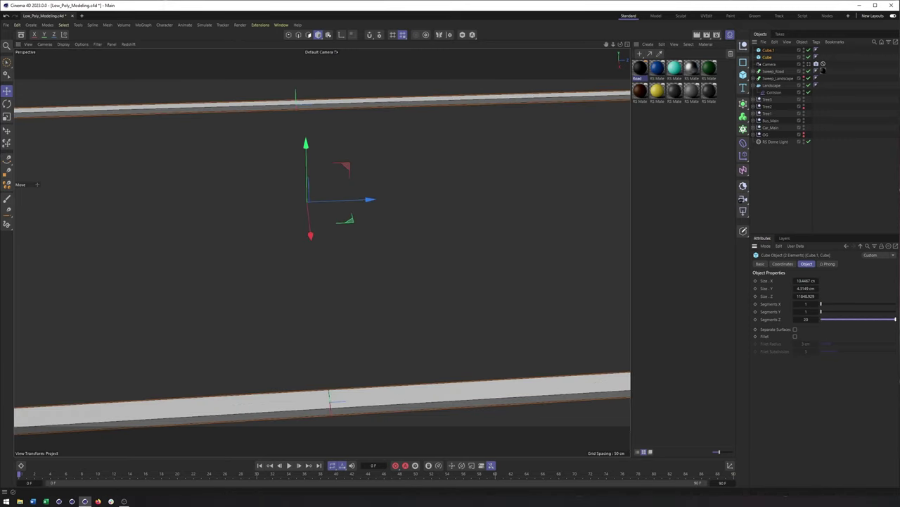
left_click_drag(819, 322, 819, 322)
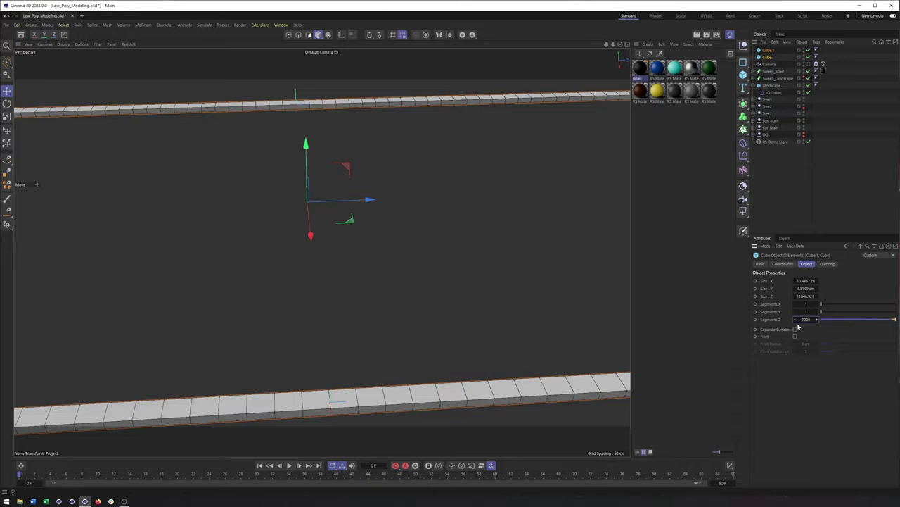
right_click_drag(481, 271, 295, 279, "alt")
scroll(379, 285, "up", 10)
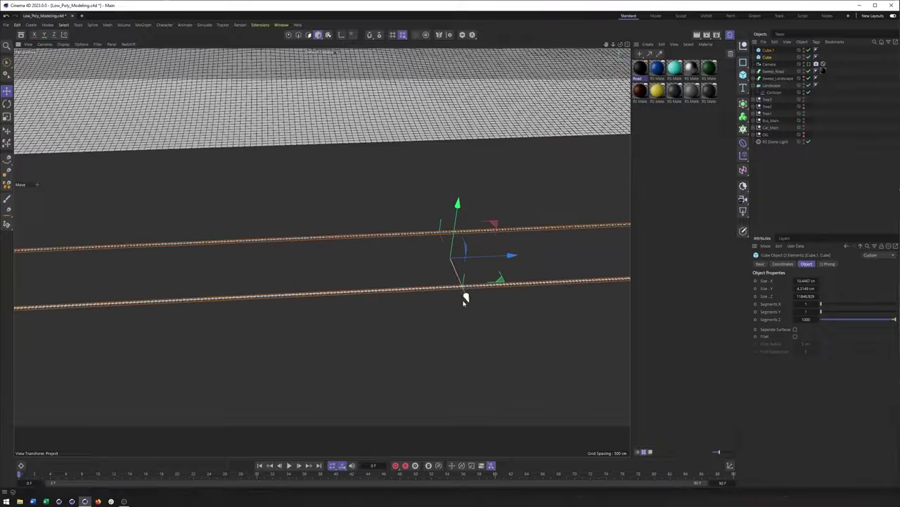
scroll(506, 280, "down", 10)
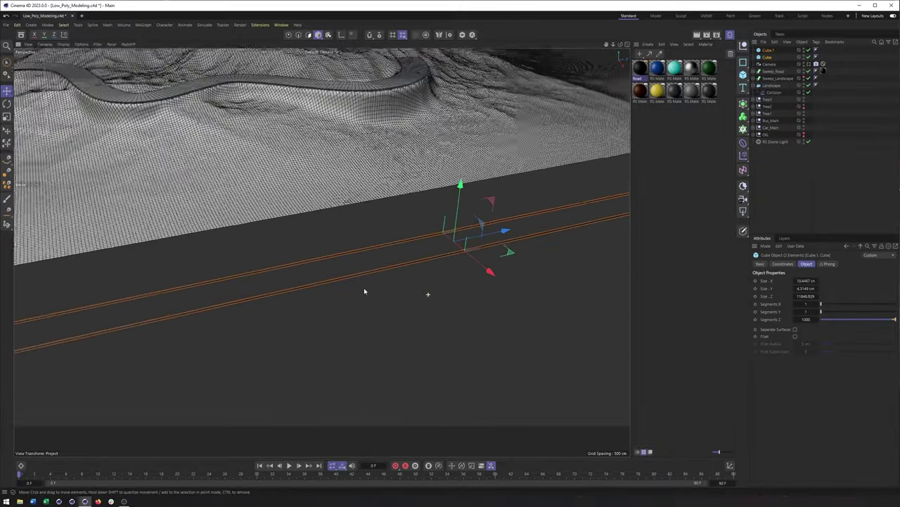
- Duplicate the original strip and center the copy between the two road lines using the top view
left_click(764, 57)
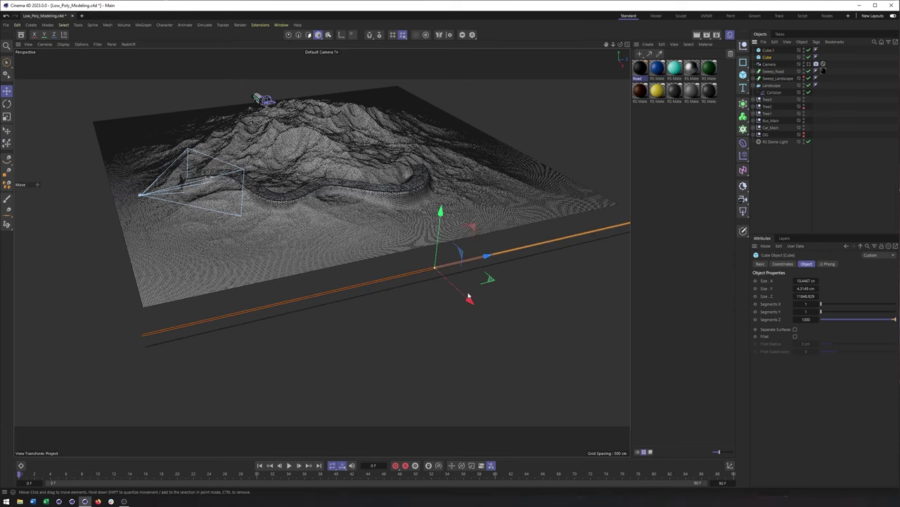
left_click_drag(469, 299, 468, 303)
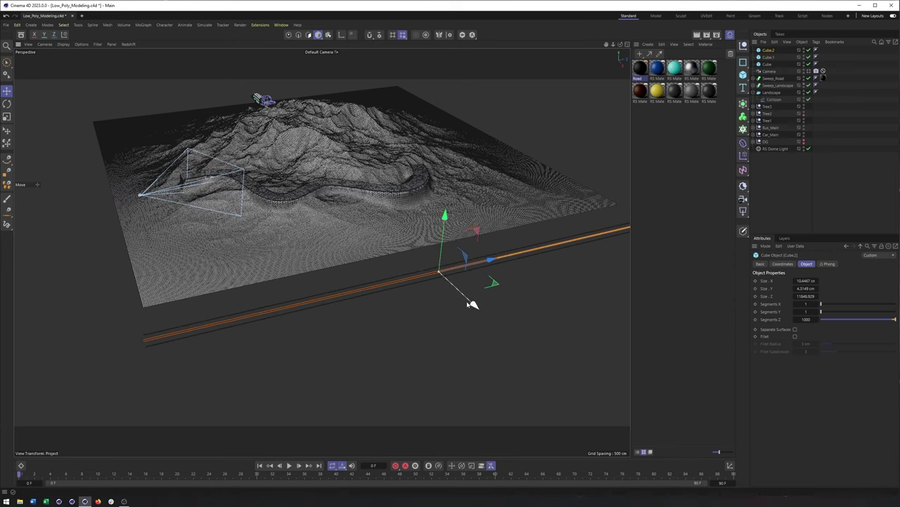
key("F2")
key("o")
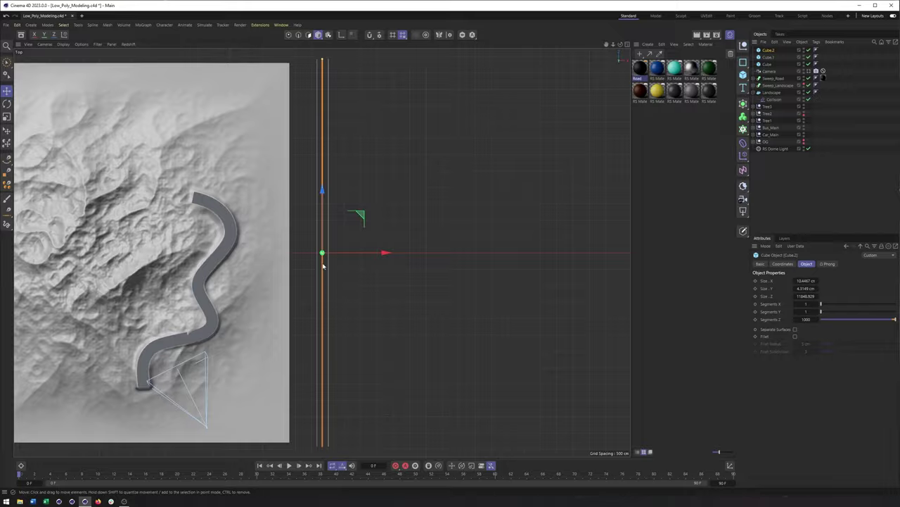
scroll(322, 266, "up", 10)
left_click_drag(370, 259, 377, 257)
- Shorten the middle strip along Z until only a short center-line dash remains
right_click_drag(362, 176, 288, 182, "alt")
middle_click_drag(342, 167, 349, 426, "alt")
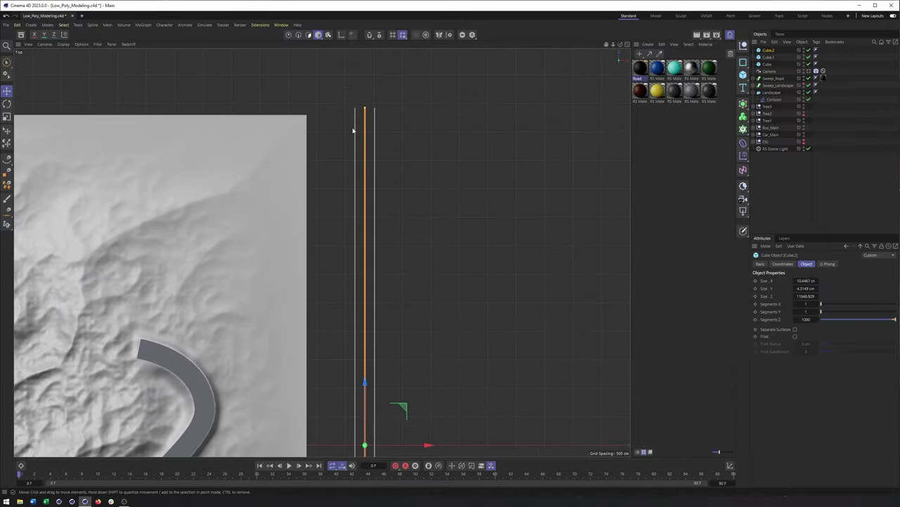
left_click_drag(364, 107, 362, 256)
middle_click_drag(323, 369, 319, 155, "alt")
right_click_drag(360, 246, 398, 197, "alt")
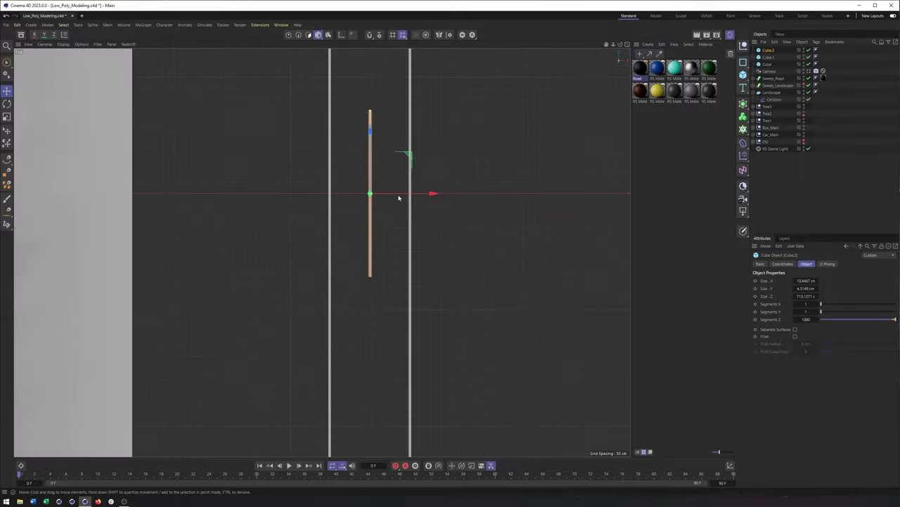
left_click_drag(369, 113, 376, 193)
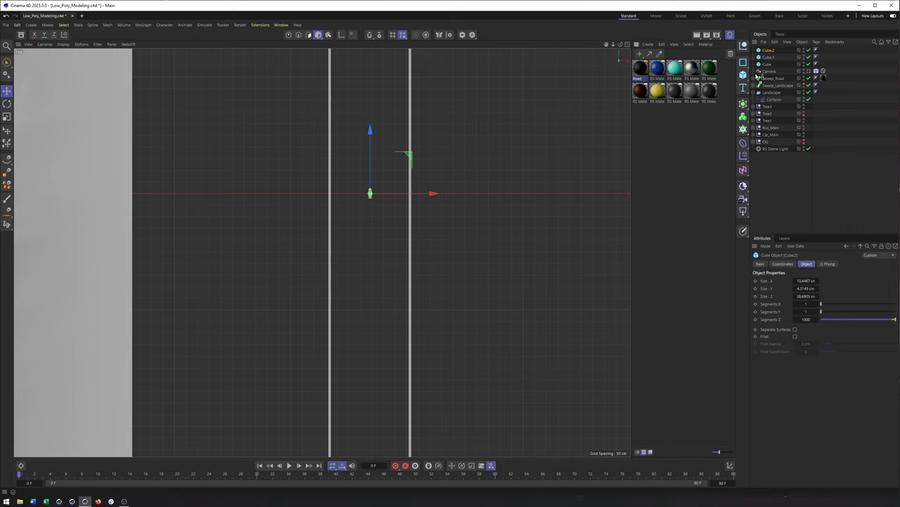
- Apply the yellow material to the center-line dash and recolor a duplicate of that material white
left_click_drag(768, 52, 770, 51)
left_click_drag(666, 95, 669, 95, "ctrl")
double_click(677, 94)
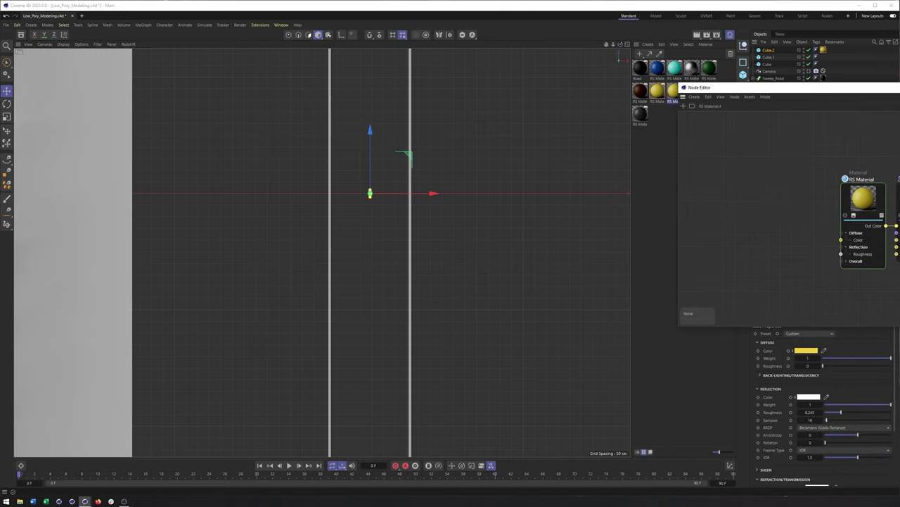
left_click(806, 351)
left_click_drag(764, 396, 737, 387)
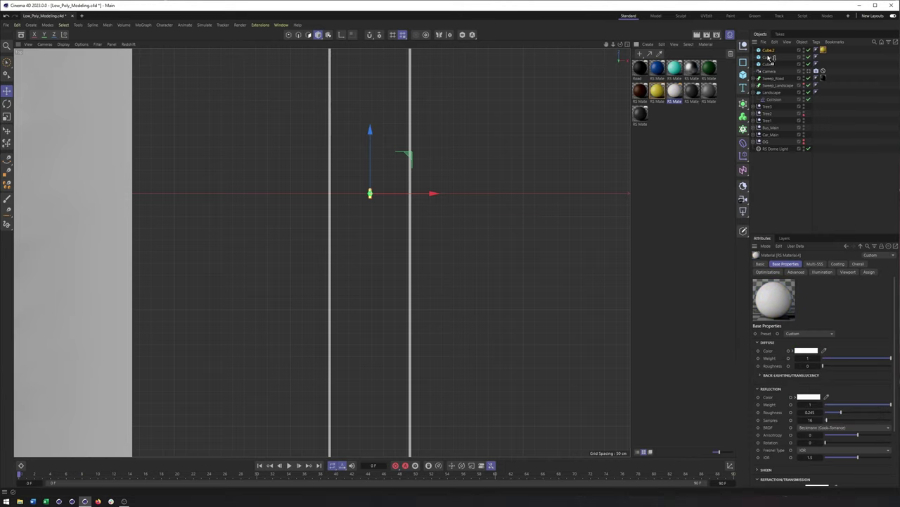
- Assign the white material to both long side-line strips
left_click_drag(769, 58, 769, 57)
left_click_drag(823, 57, 823, 64, "ctrl")
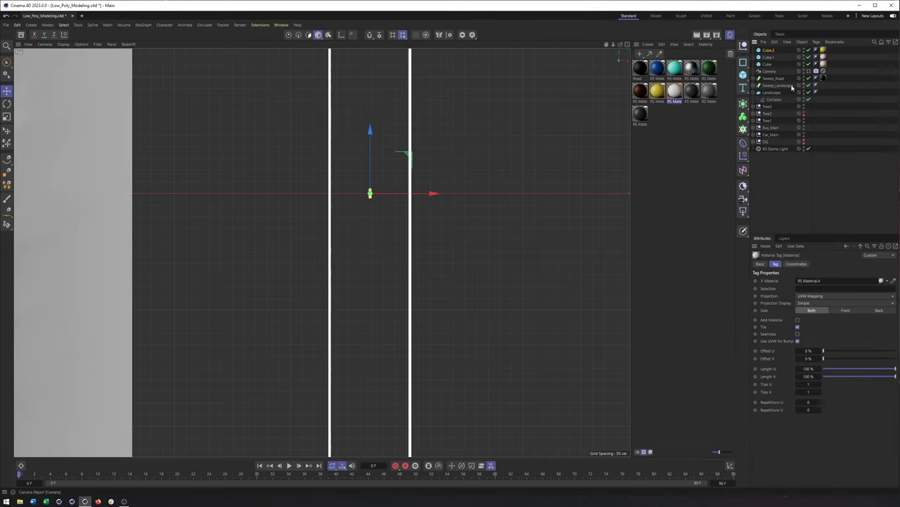
left_click(657, 90)
- Put the dash in a Cloner set to Linear mode with 100 clones spaced 0 cm along Y and 73 cm along Z
left_click(744, 130, "alt")
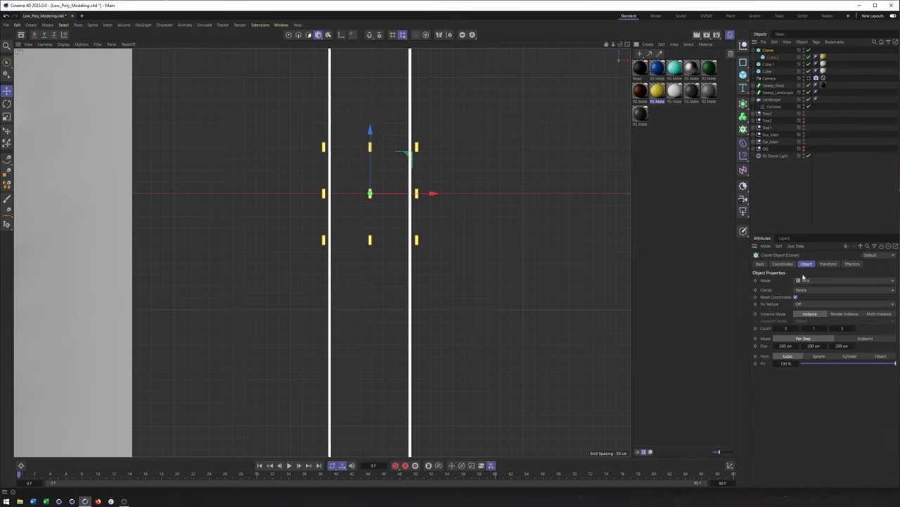
left_click(804, 280)
left_click(838, 299)
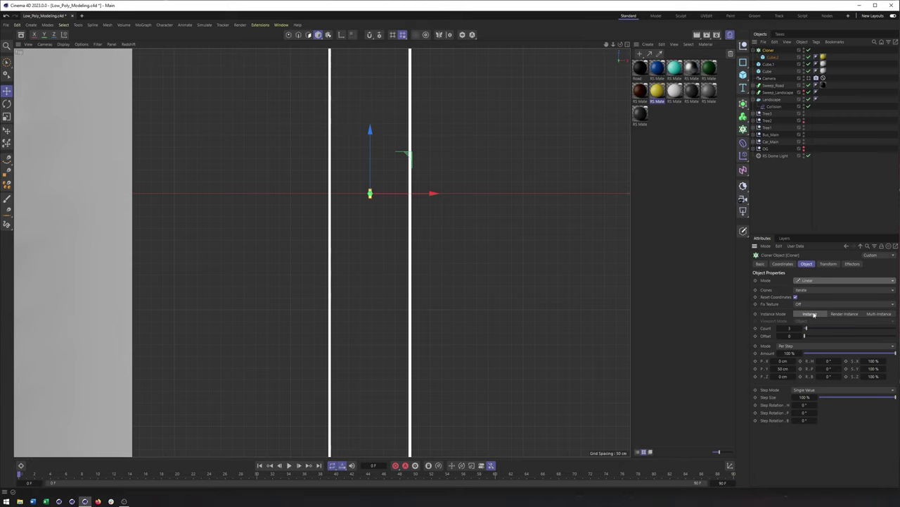
double_click(783, 367)
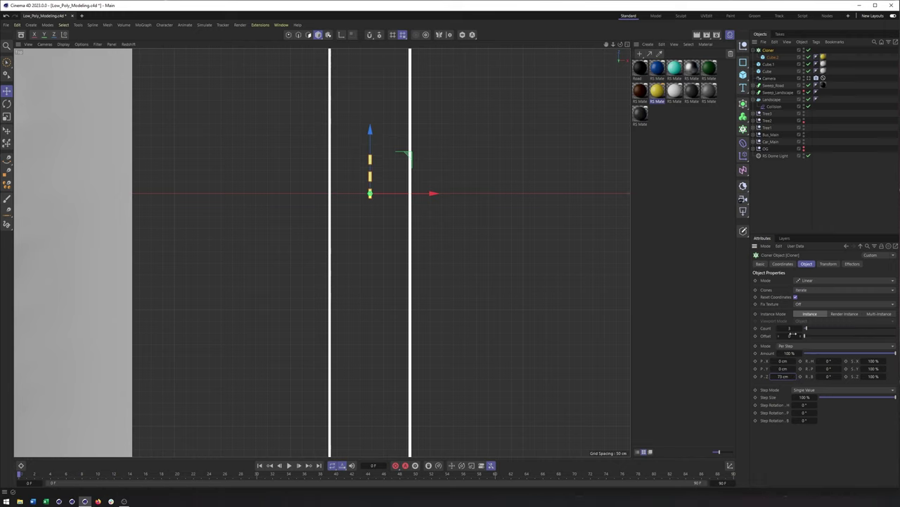
left_click_drag(810, 330, 862, 334)
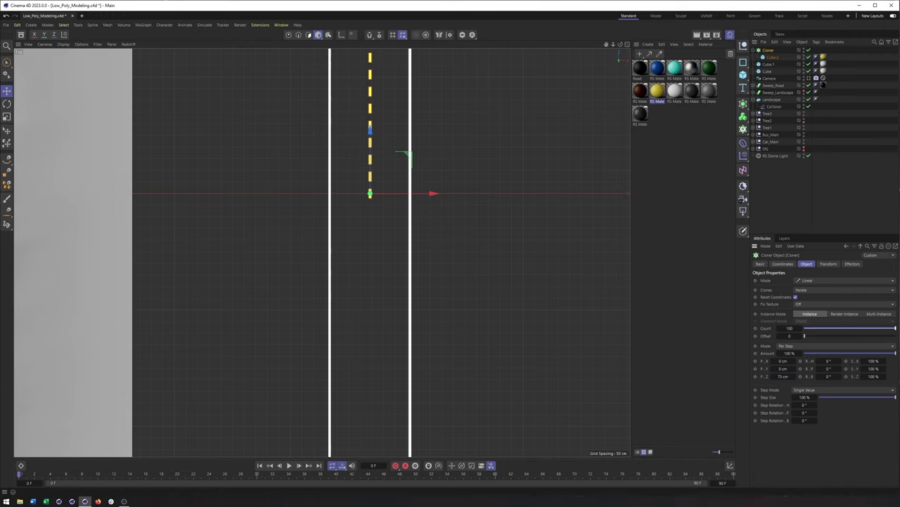
- Move the dash Cloner along Z so its first dash lines up with the near ends of the side lines
scroll(561, 265, "down", 10)
scroll(502, 237, "up", 8)
left_click_drag(457, 116, 451, 343)
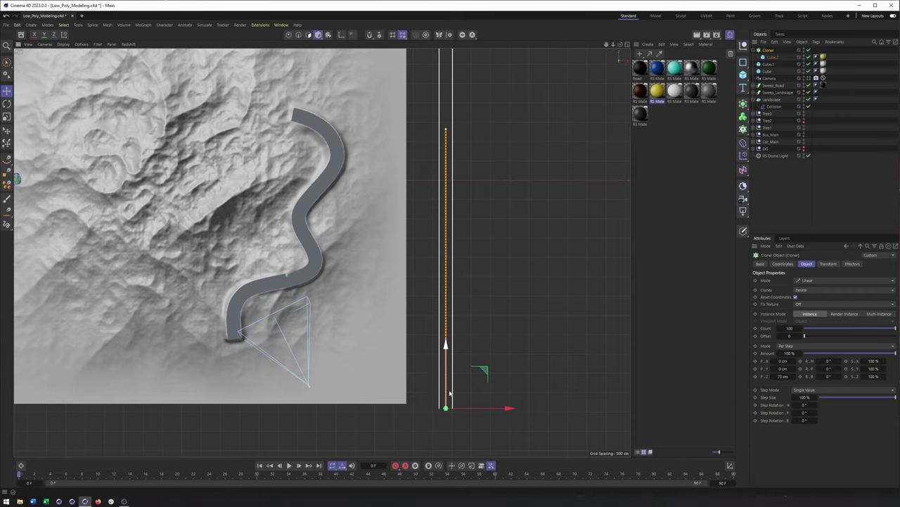
scroll(445, 415, "up", 10)
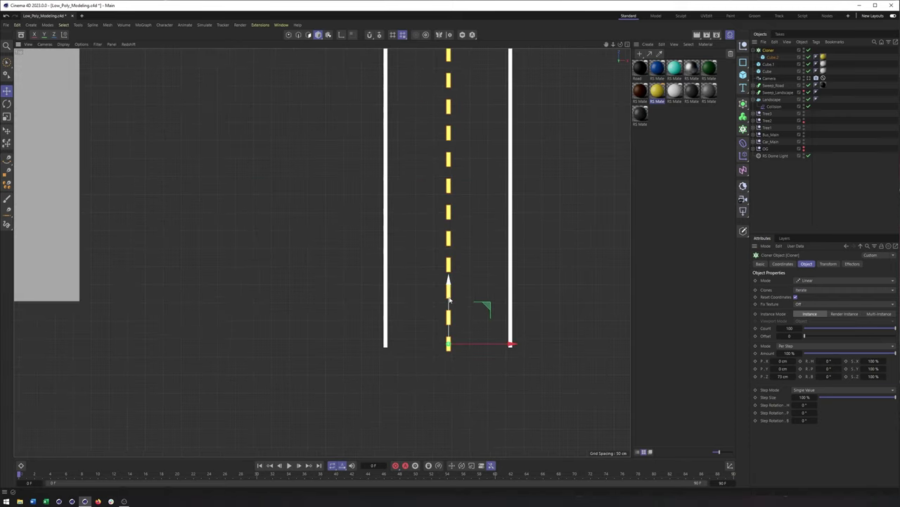
left_click_drag(450, 300, 450, 297)
scroll(503, 240, "down", 5)
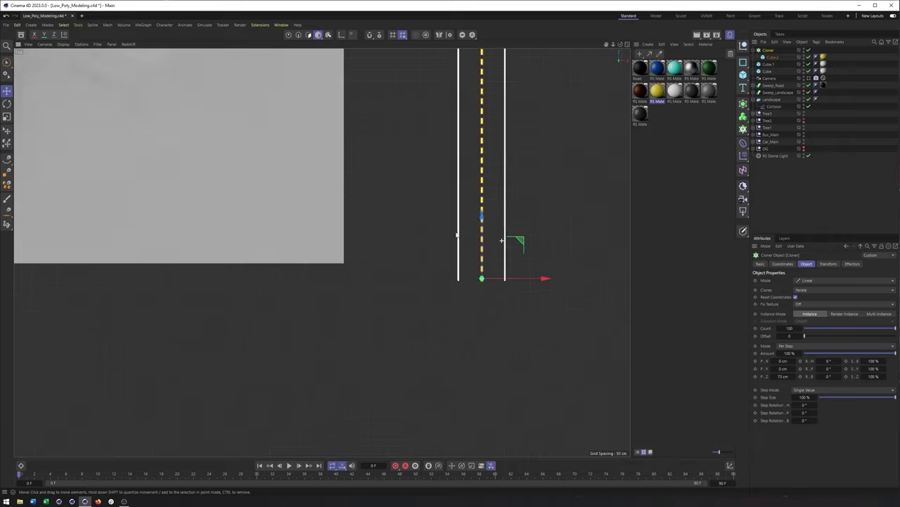
middle_click_drag(493, 145, 496, 336, "alt")
middle_click_drag(594, 59, 605, 253, "alt")
middle_click_drag(626, 70, 605, 276, "alt")
middle_click_drag(605, 53, 605, 251, "alt")
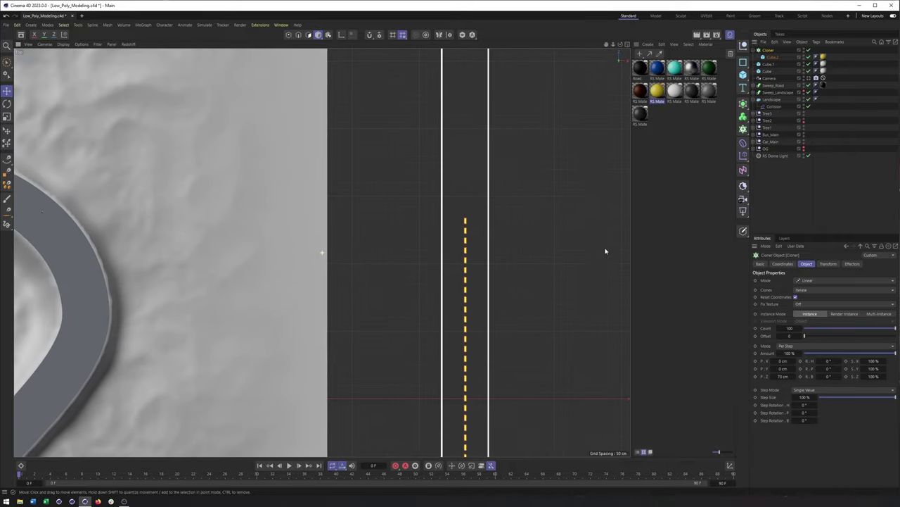
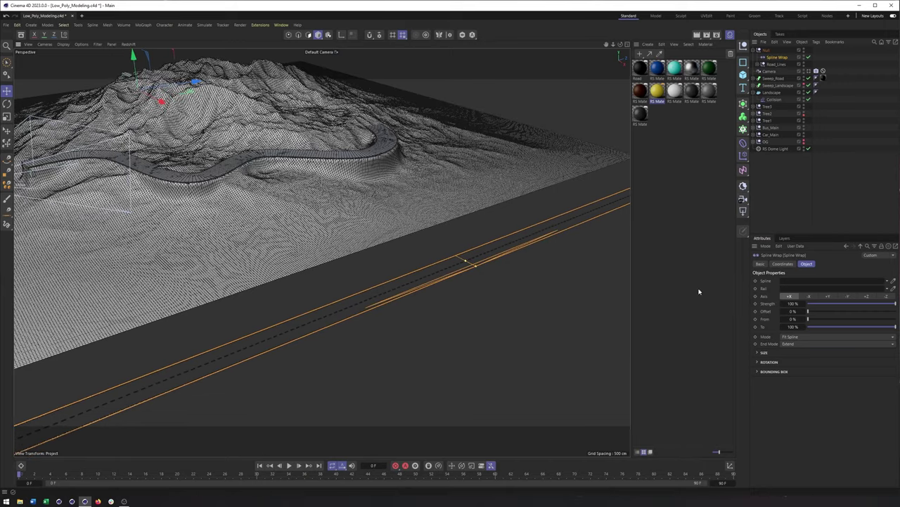
- Set the Spline Wrap axis to +Z and assign the road sweep's path spline as its Spline
left_click(866, 299)
left_click_drag(560, 282, 534, 291, "alt")
middle_click_drag(331, 286, 486, 291, "alt")
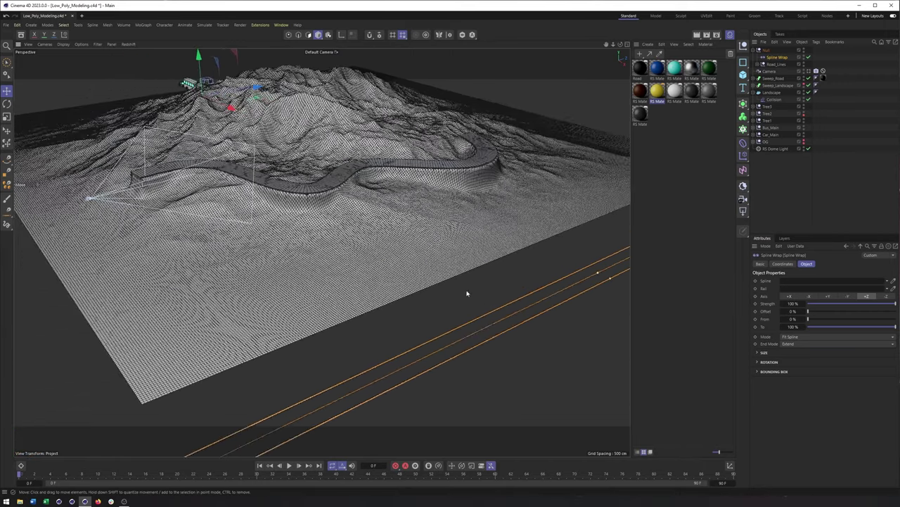
scroll(486, 290, "down", 1)
left_click(753, 79)
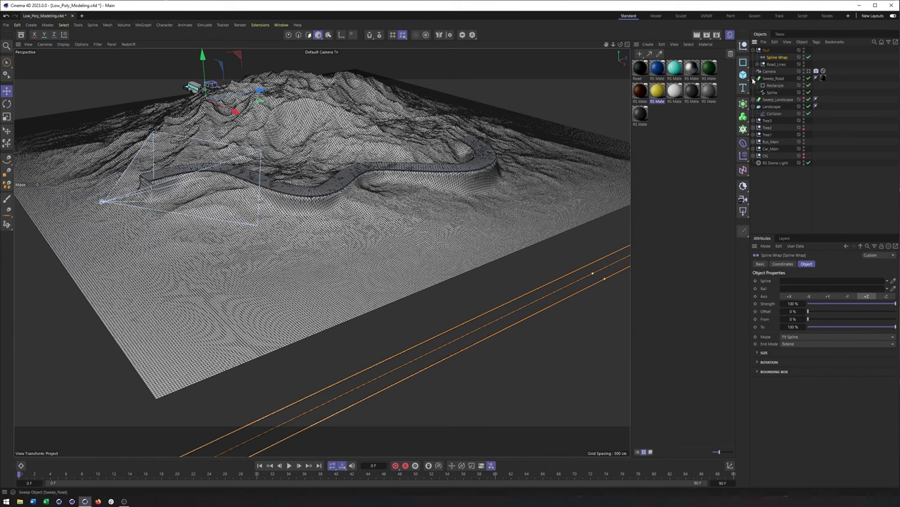
left_click_drag(770, 94, 830, 280)
- Enable Fix Bounding Box on the Spline Wrap and set the bounding box center Y to -84 to raise the lines onto the road
middle_click_drag(287, 168, 370, 197, "alt")
middle_click_drag(246, 201, 345, 204, "alt")
right_click_drag(346, 204, 380, 204, "alt")
left_click_drag(305, 219, 387, 276, "alt")
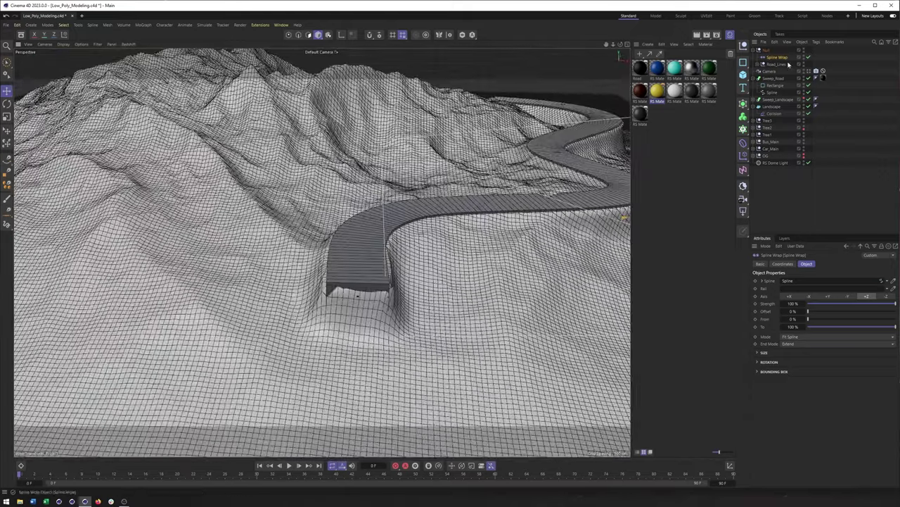
left_click(759, 78)
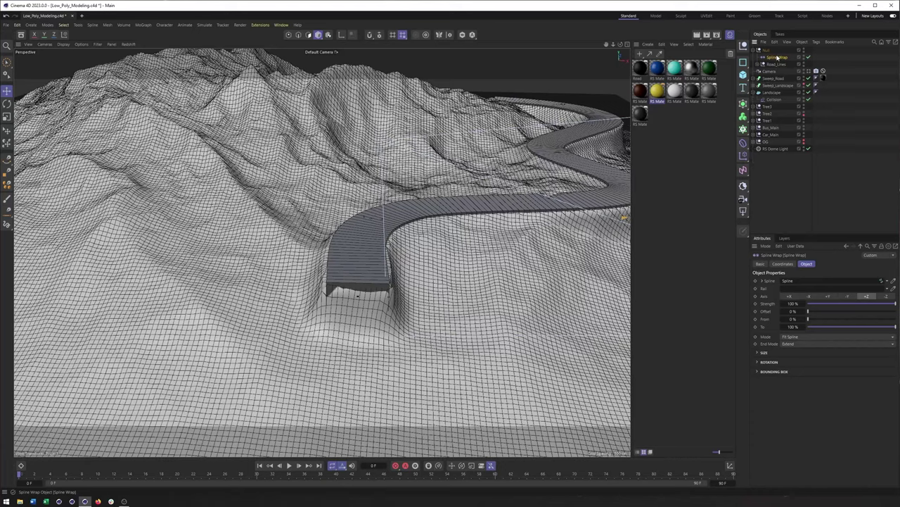
left_click(758, 372)
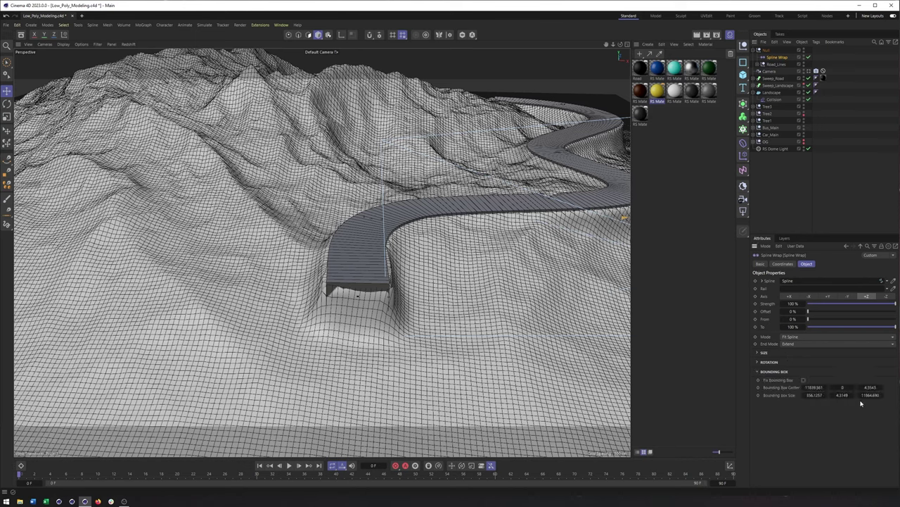
left_click_drag(885, 388, 892, 390)
key("ctrl+z")
left_click(854, 387)
left_click_drag(838, 388, 856, 389)
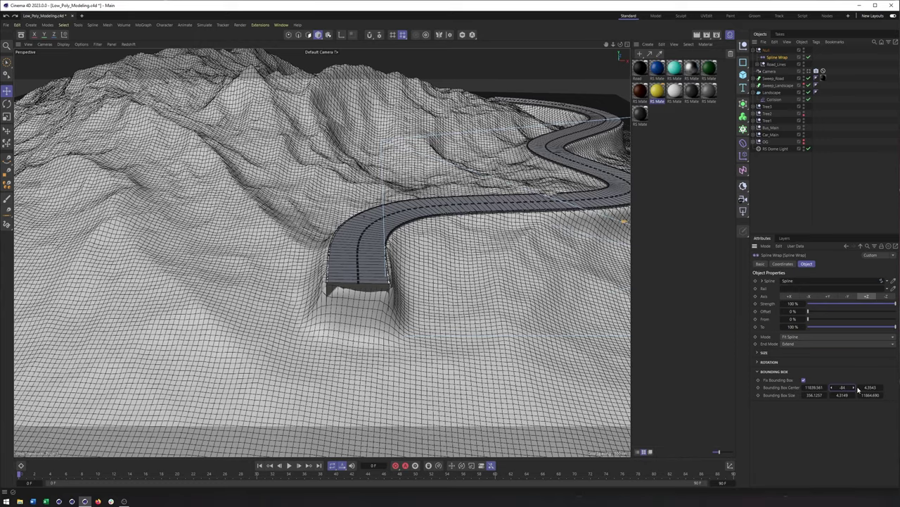
- Switch the viewport display to Gouraud Shading without mesh lines for a close view of the road's end
right_click_drag(355, 290, 541, 288, "alt")
left_click_drag(355, 290, 526, 264, "alt")
right_click_drag(437, 200, 516, 203, "alt")
left_click_drag(437, 186, 401, 243, "alt")
left_click(64, 43)
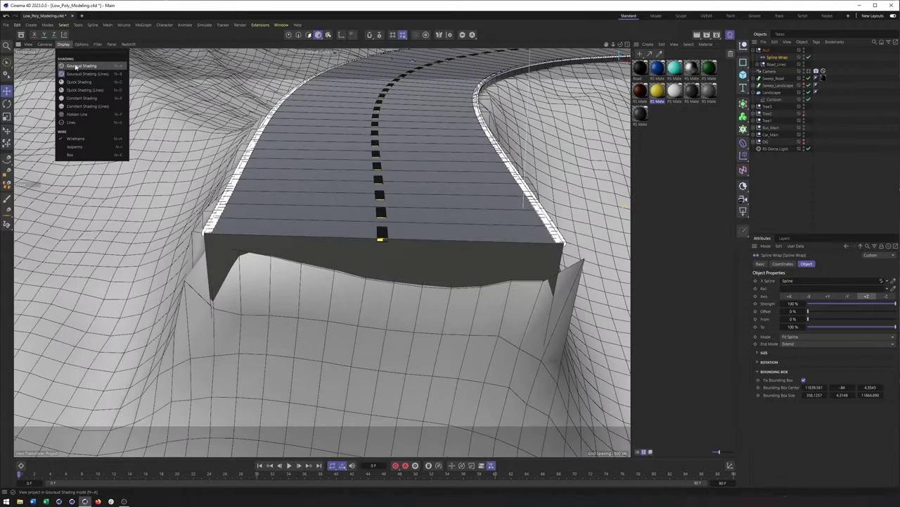
left_click(85, 66)
scroll(362, 211, "up", 3)
- Set Segments Z of the cloned center-line dash cube to 1
left_click(758, 64)
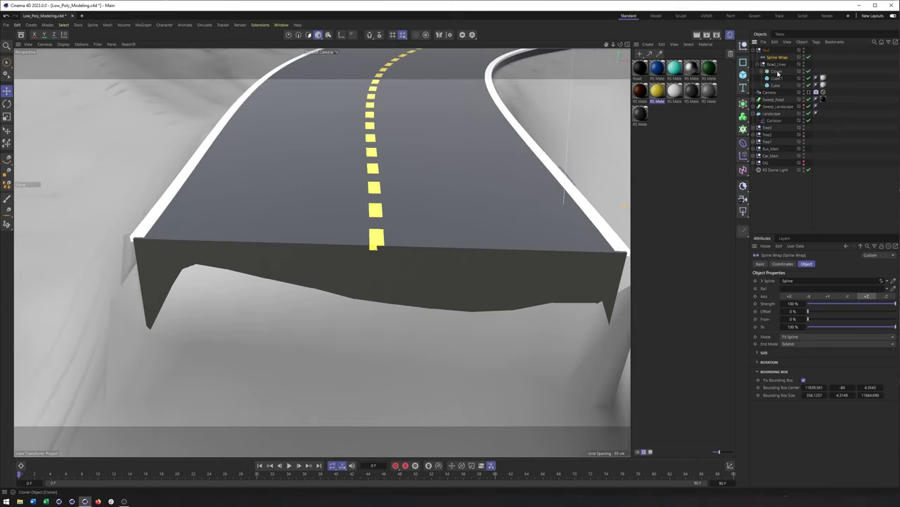
left_click(766, 72)
left_click(780, 78)
left_click_drag(831, 319, 750, 316)
mouse_move(451, 200)
left_mouse_down("alt")
mouse_move(408, 205)
mouse_move(455, 187)
left_mouse_up("alt")
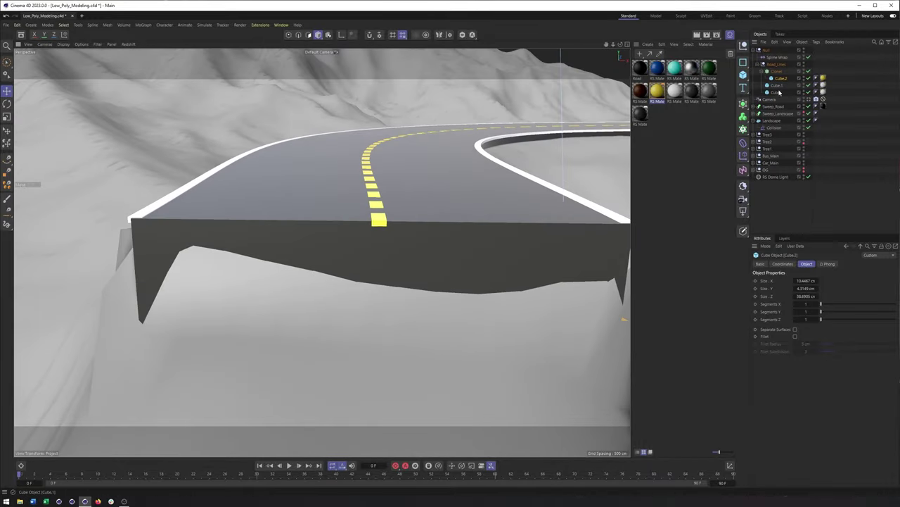
- Set the Spline Wrap's bounding box center Y to -85
left_click(777, 57)
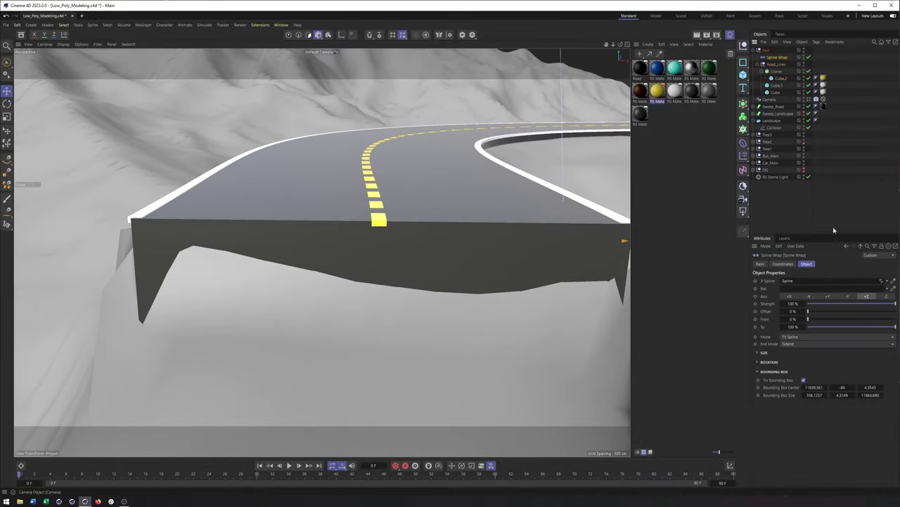
left_click(832, 388)
left_click_drag(555, 261, 443, 223, "alt")
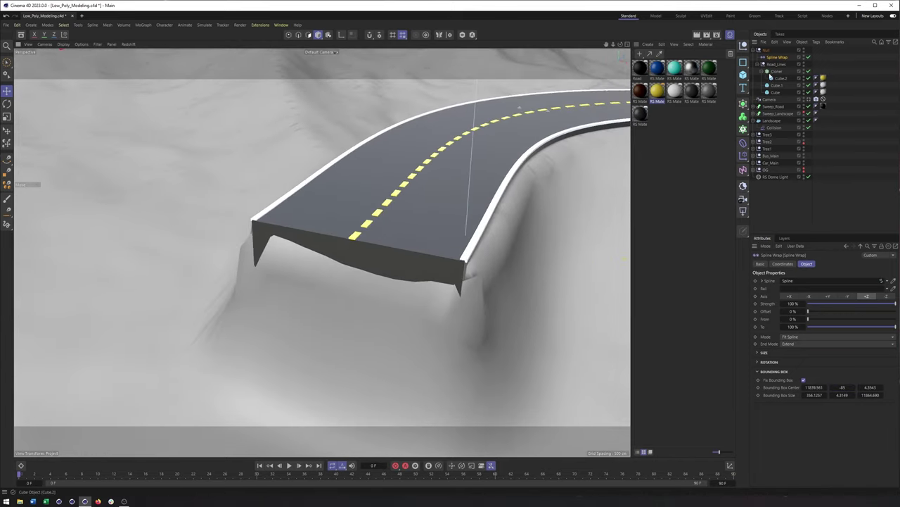
- Move both side-line strips slightly inward along X, away from the road's edges
left_click(776, 85)
scroll(506, 202, "down", 10)
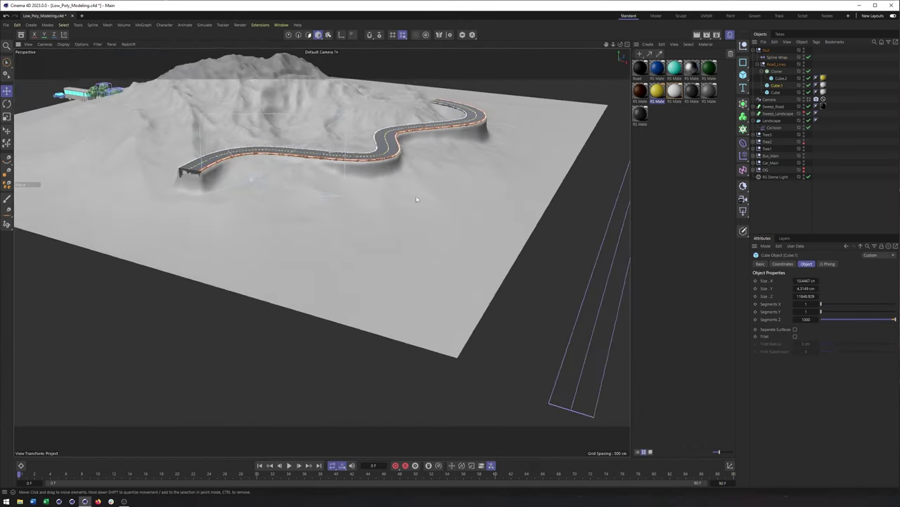
middle_click_drag(491, 216, 350, 202, "alt")
right_click_drag(512, 175, 599, 165, "alt")
left_click_drag(432, 175, 484, 179, "alt")
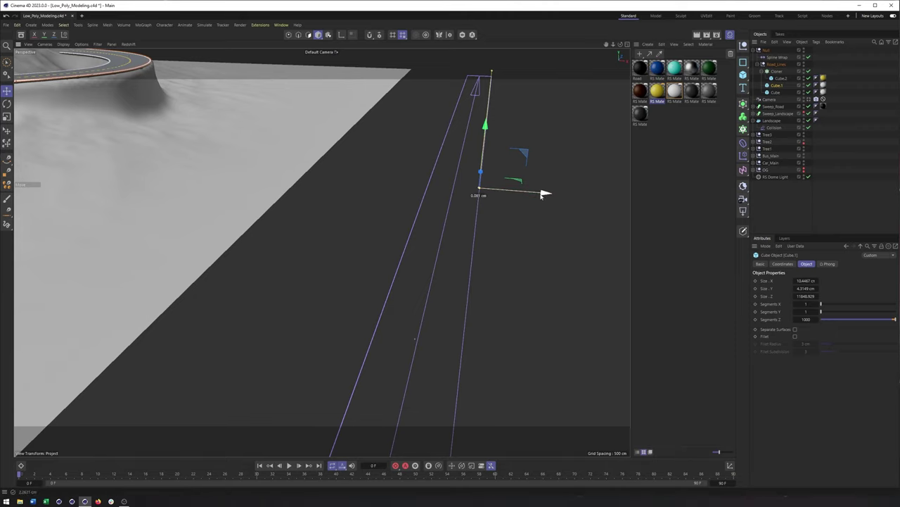
left_click(775, 92)
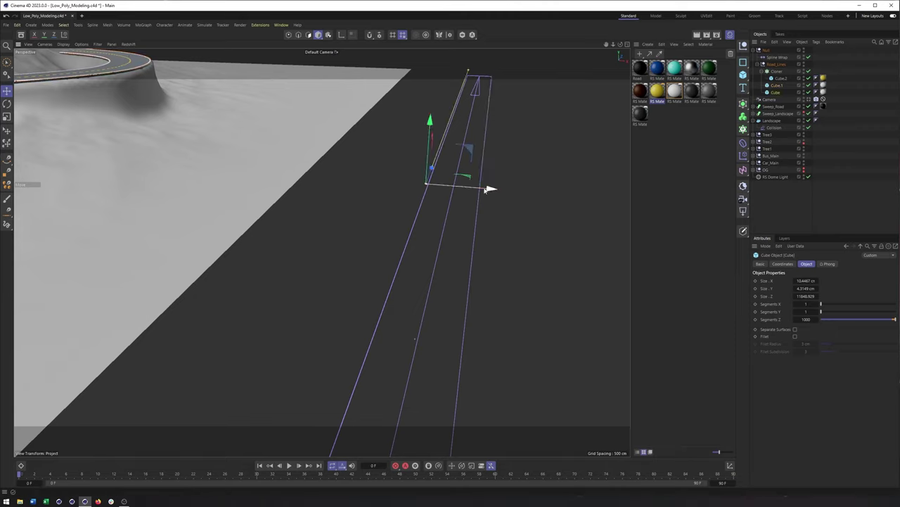
middle_click_drag(345, 214, 549, 220, "alt")
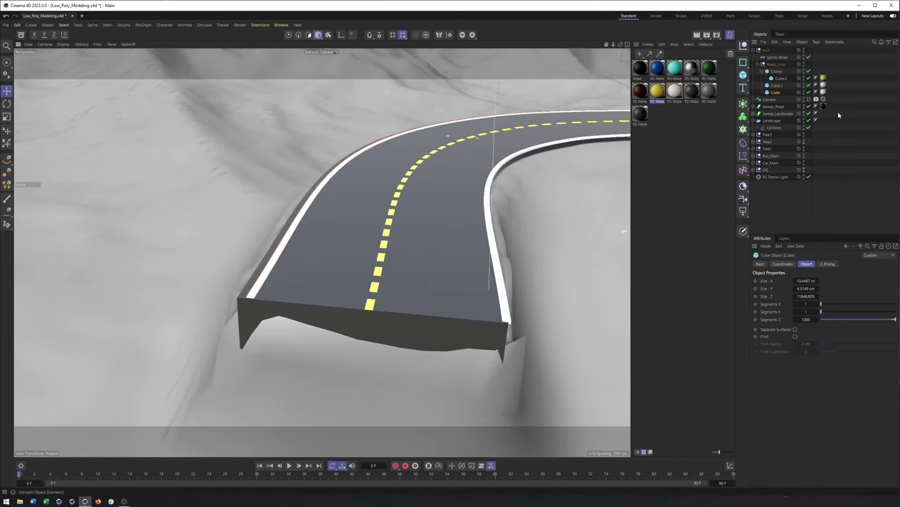
- Set the Spline Wrap's bounding box size X to 355.1257 and center X to 11848.561
left_click(776, 57)
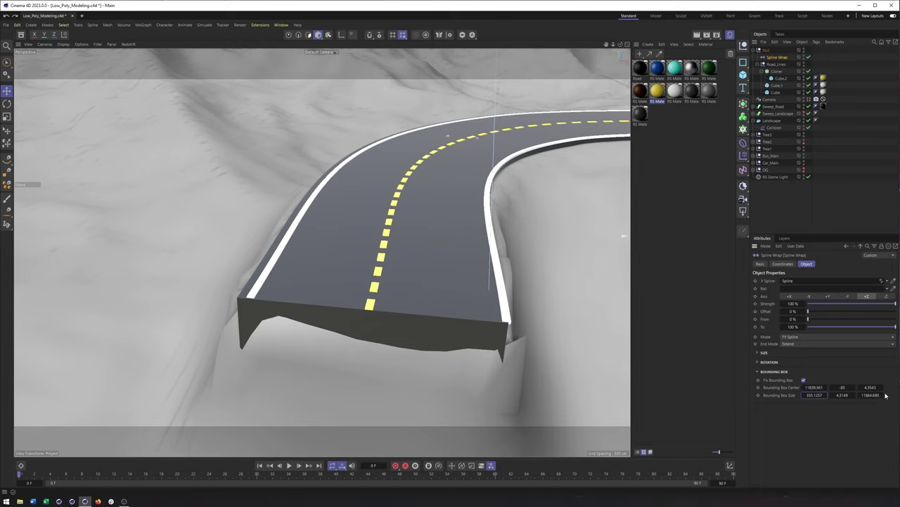
left_click_drag(882, 397, 871, 398)
left_click_drag(804, 391, 803, 392)
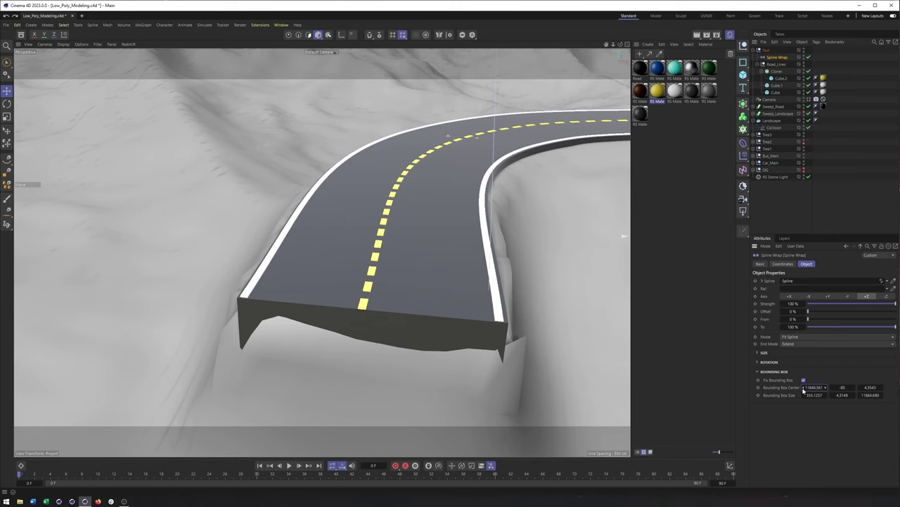
- Collapse the road lines' parent null and preview the road through the scene camera, returning to the default view
scroll(475, 189, "down", 10)
middle_click_drag(619, 167, 448, 228, "alt")
left_click_drag(448, 229, 457, 226, "alt")
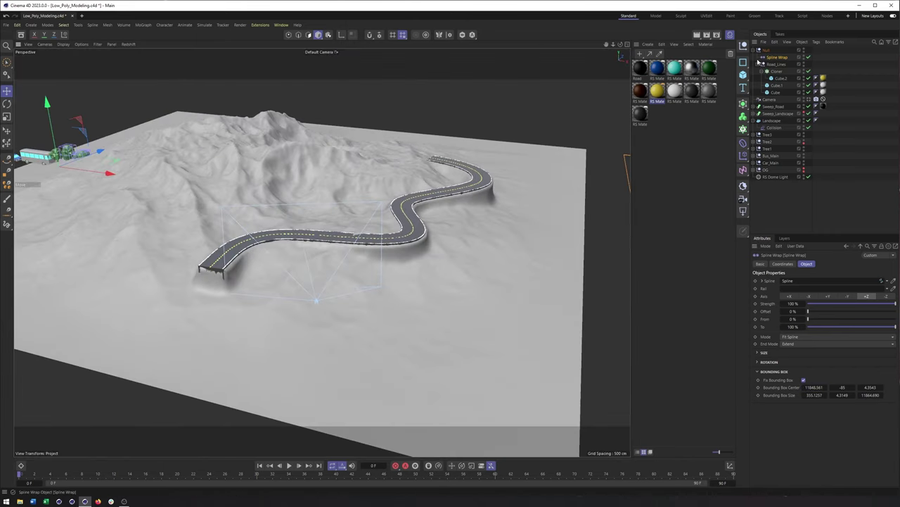
left_click(754, 51)
left_click(809, 57)
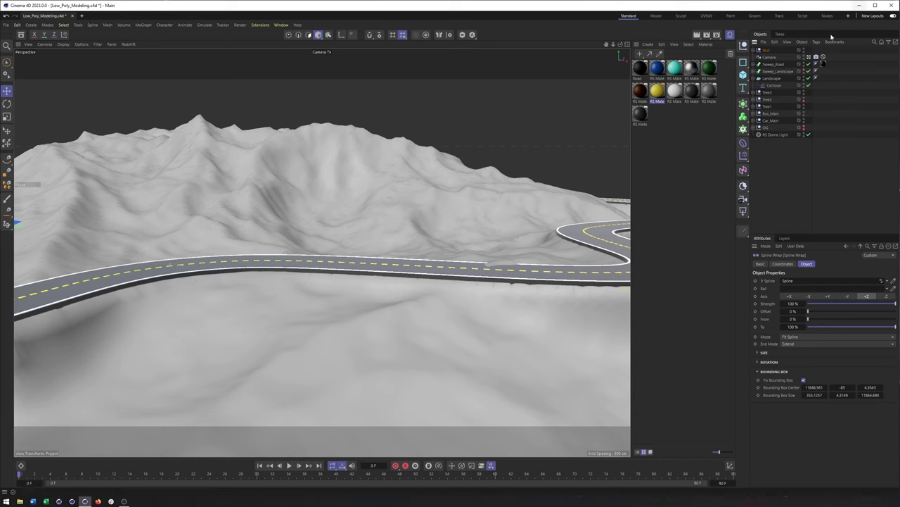
left_click(809, 57)
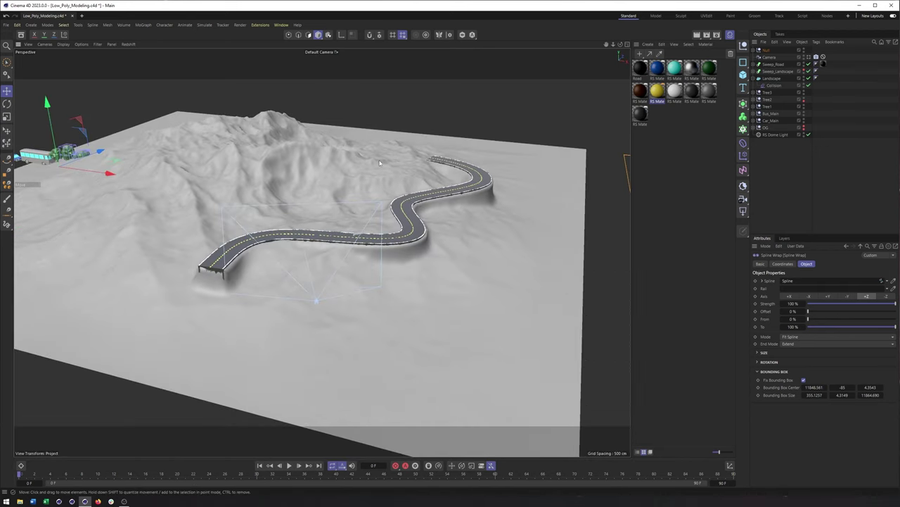
- Select the landscape, create a new Redshift material and open it in the Node Editor
left_click(380, 162)
left_click_drag(380, 163, 296, 165, "alt")
middle_click_drag(295, 165, 366, 176, "alt")
right_click_drag(366, 176, 440, 142, "alt")
middle_click_drag(427, 210, 414, 226, "alt")
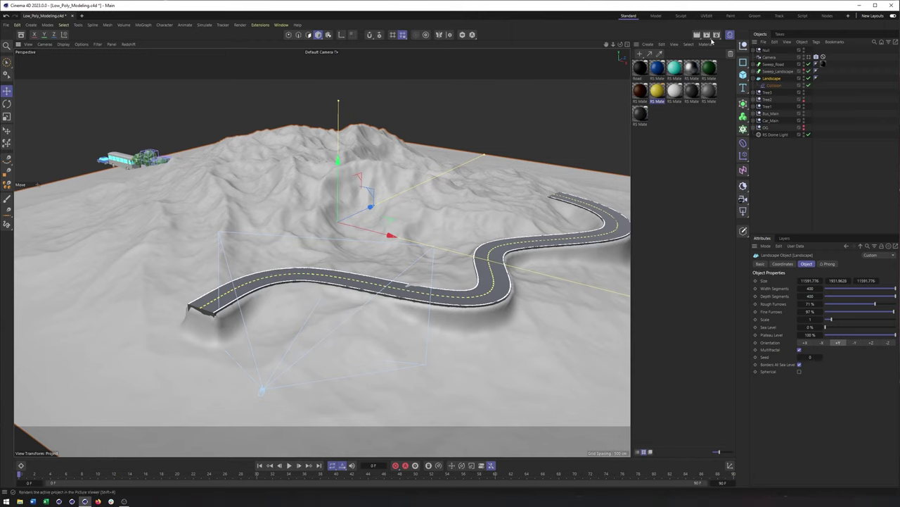
left_click(640, 55)
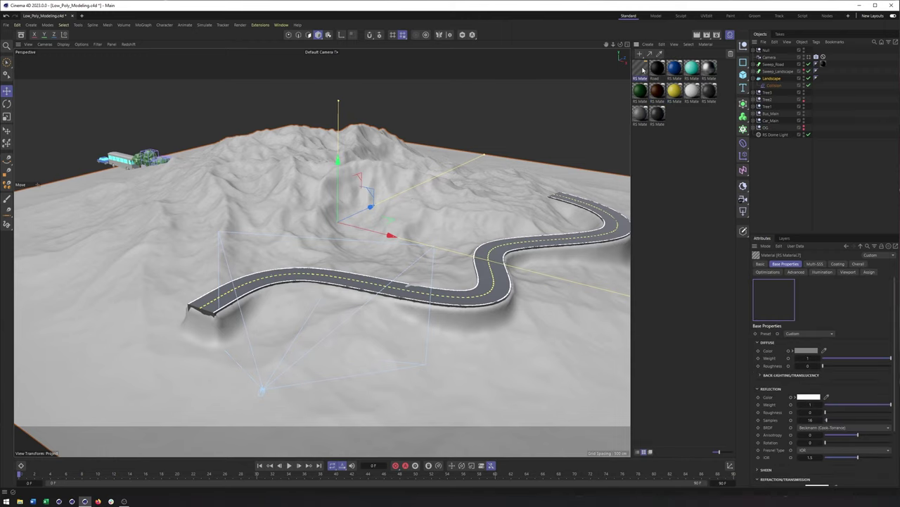
double_click(640, 68)
left_click_drag(793, 65, 539, 29)
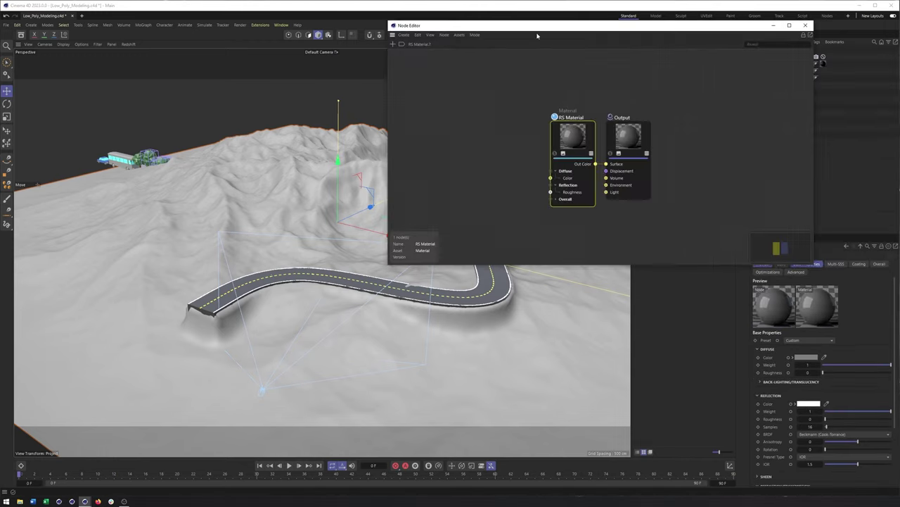
- Set the new material's diffuse color to green and apply the material to the landscape
left_click(803, 358)
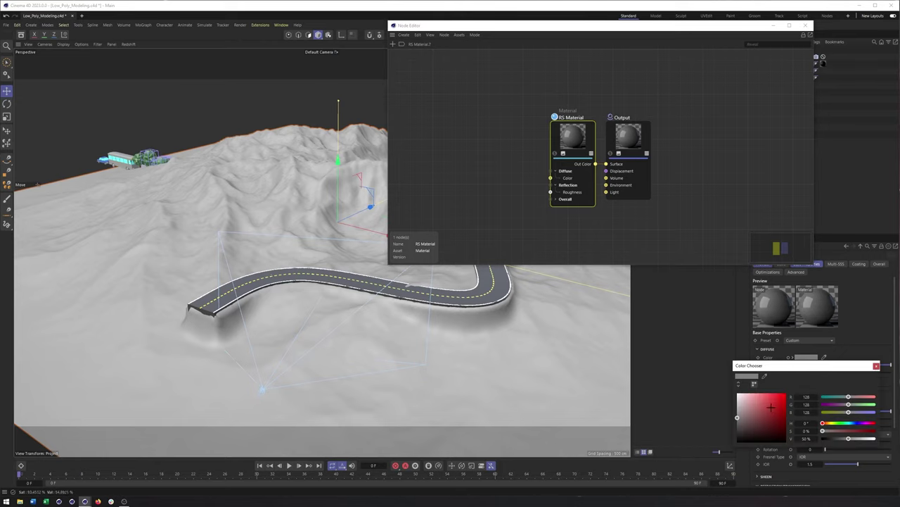
left_click(843, 423)
left_click_drag(756, 419, 760, 409)
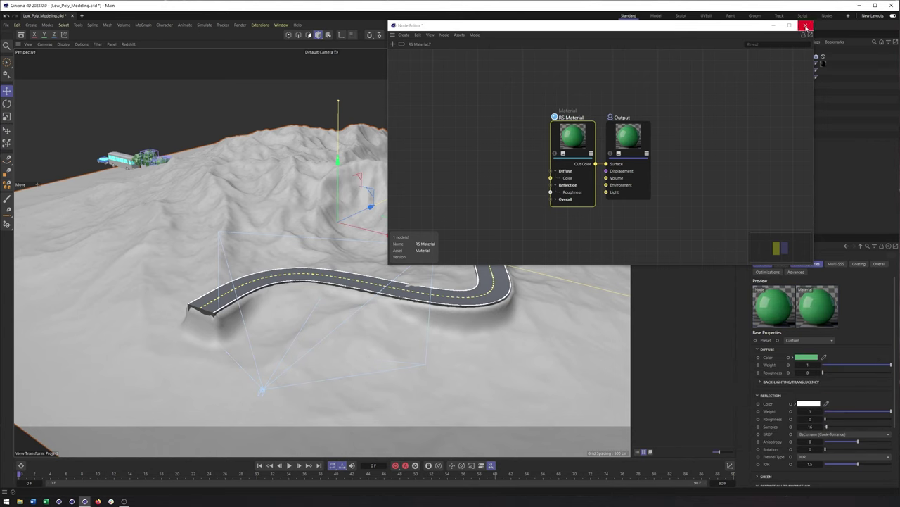
left_click(805, 25)
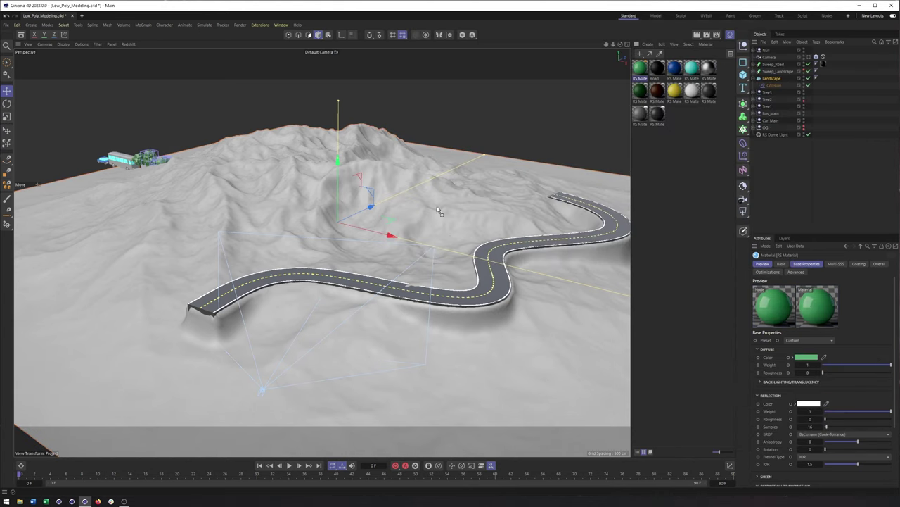
left_click_drag(437, 206, 437, 206)
- Set the green material's reflection weight to 0.439 and its reflection roughness to 0.813
left_click(639, 70)
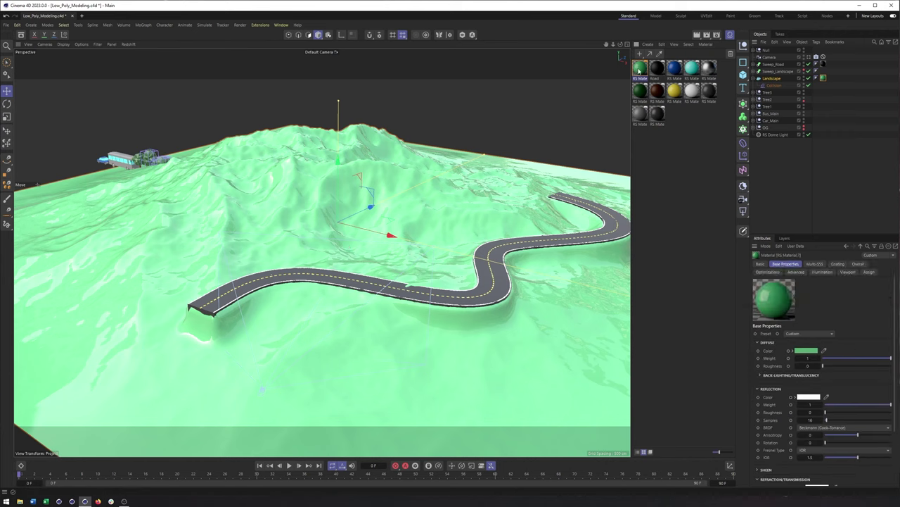
double_click(639, 69)
left_click_drag(828, 418, 855, 415)
key("alt+F4")
- Examine the green landscape and the road's fit on the terrain from several angles
middle_click_drag(425, 241, 464, 228, "alt")
mouse_move(465, 229)
left_mouse_down("alt")
mouse_move(437, 218)
mouse_move(448, 227)
left_mouse_up("alt")
right_click_drag(449, 227, 511, 219, "alt")
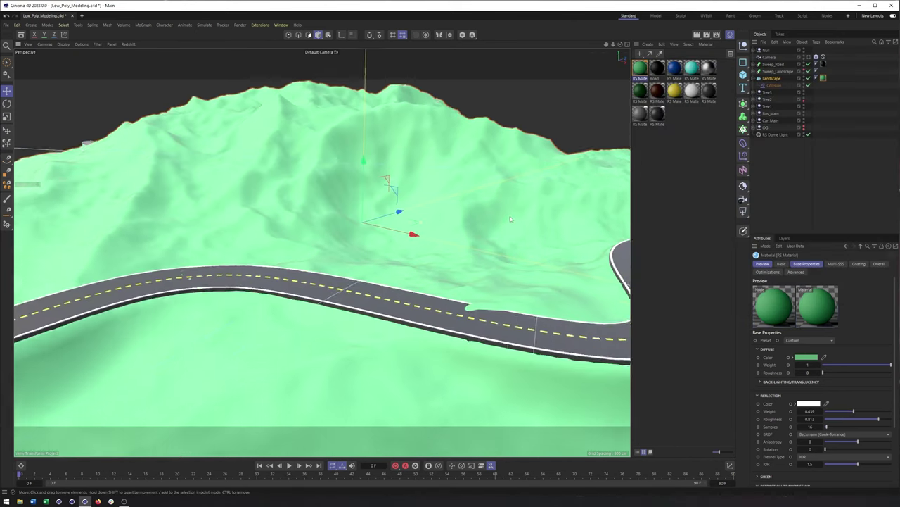
left_click_drag(511, 219, 472, 212, "alt")
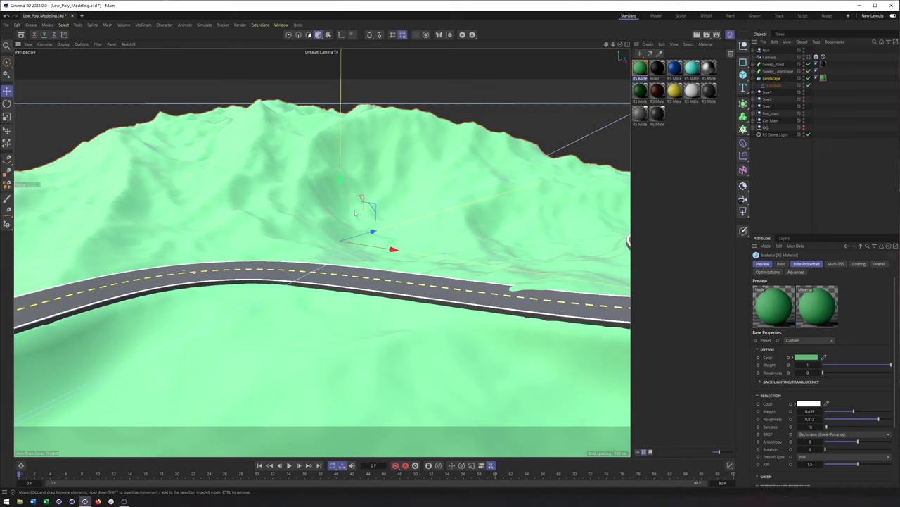
left_click_drag(356, 213, 314, 306, "alt")
middle_click_drag(340, 280, 408, 299, "alt")
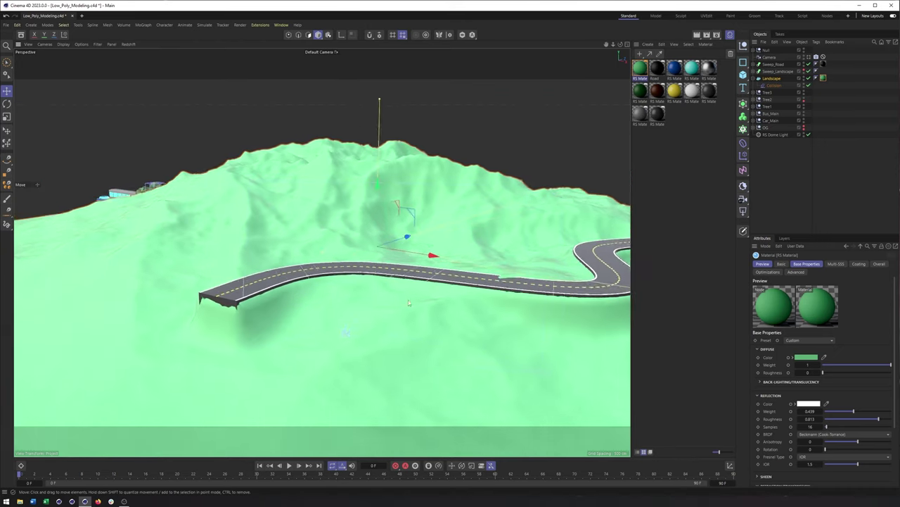
left_click_drag(408, 299, 382, 302, "alt")
right_click_drag(299, 284, 318, 280, "alt")
left_click_drag(317, 280, 288, 287, "alt")
- Rename the road lines' parent null to Road_Lines and move it below Car_Main in the object hierarchy
key("Delete")
left_click(765, 51)
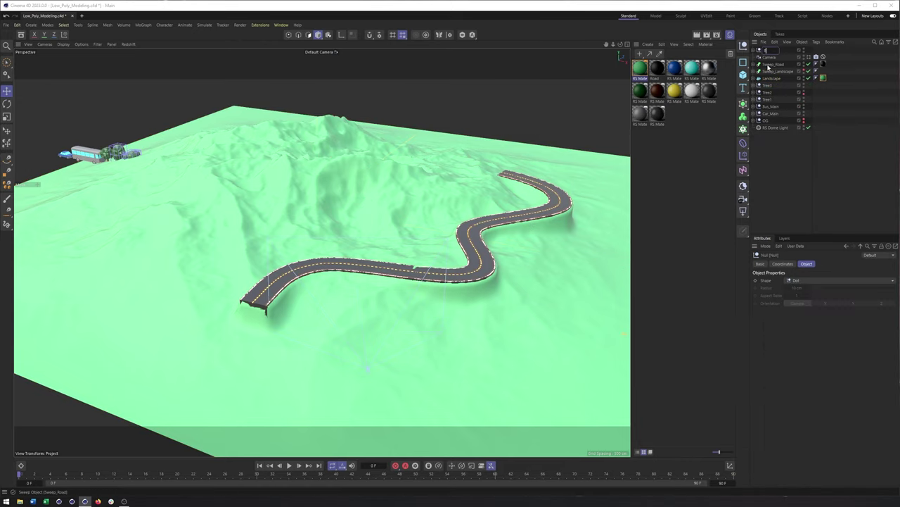
type("Road_Lines")
key("Return")
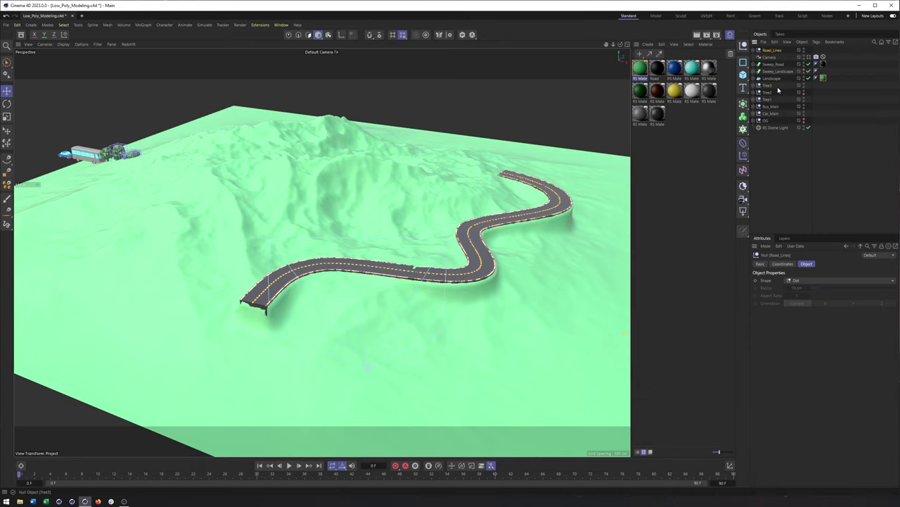
left_click_drag(772, 51, 766, 120)
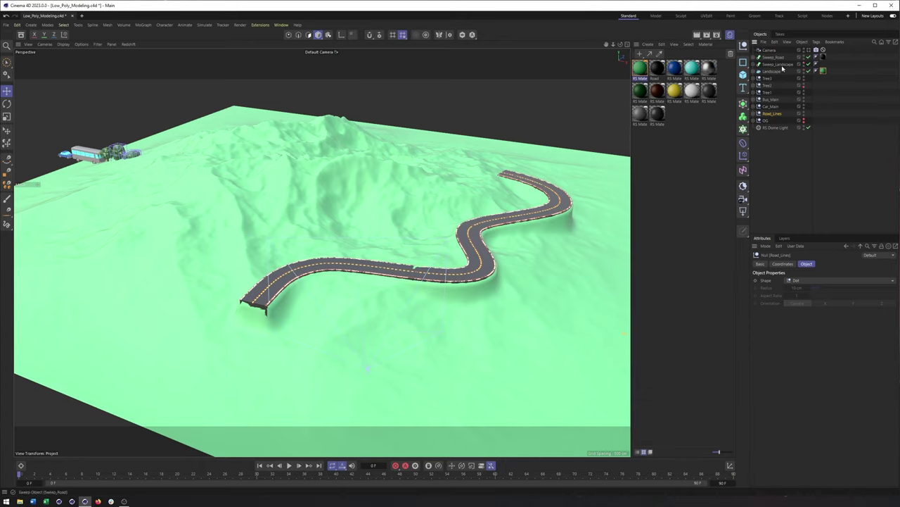
- Create a Cloner and make Tree1, Tree2 and Tree3 its children
left_click(769, 78)
left_click(768, 92, "shift")
left_click(743, 129)
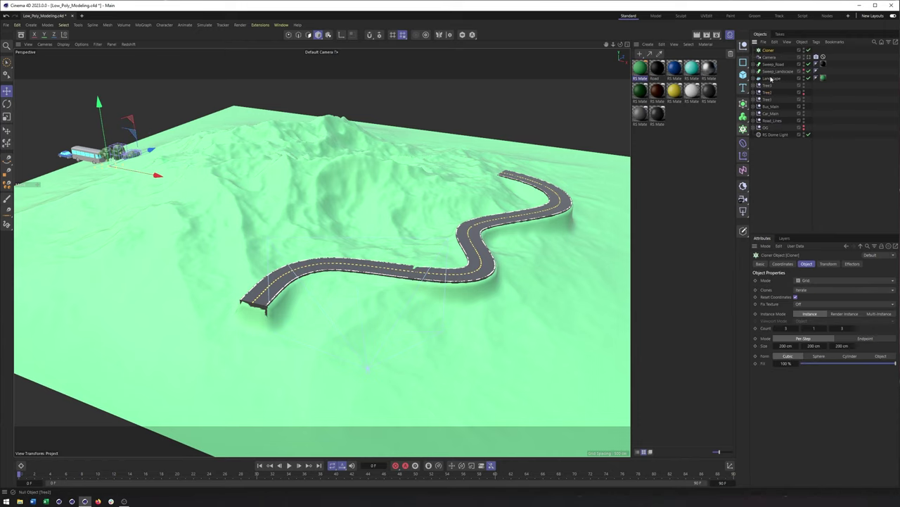
left_click(768, 86)
left_click(767, 99, "shift")
left_click_drag(768, 86, 765, 51)
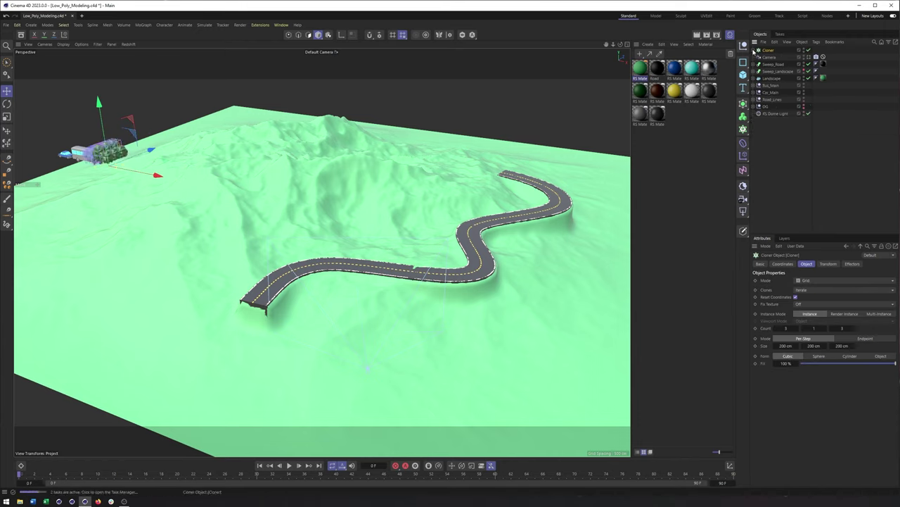
- Set the Cloner's mode to Object and assign the Landscape as the object to clone onto
left_click(816, 280)
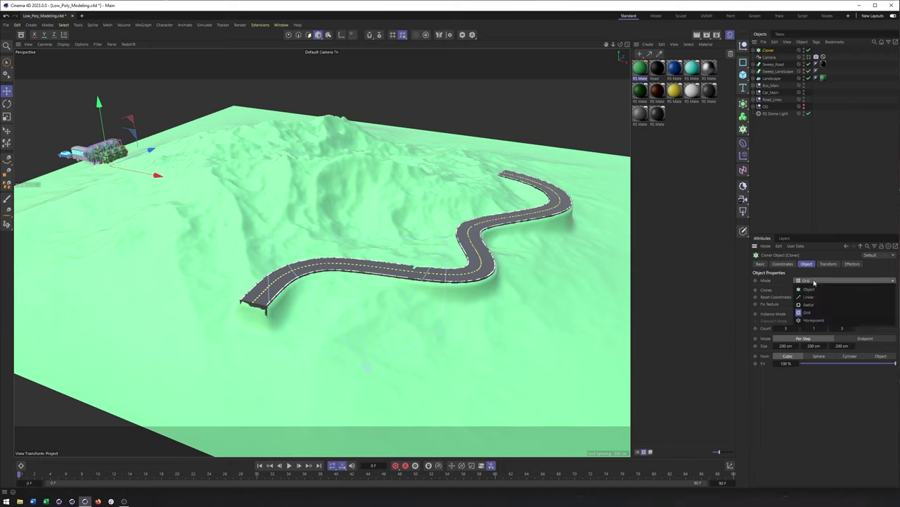
left_click(815, 284)
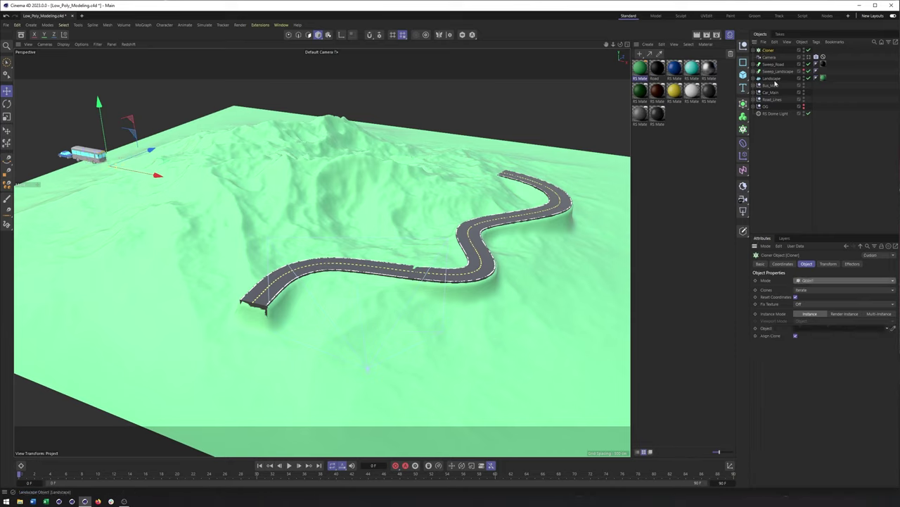
left_click_drag(818, 331, 818, 330)
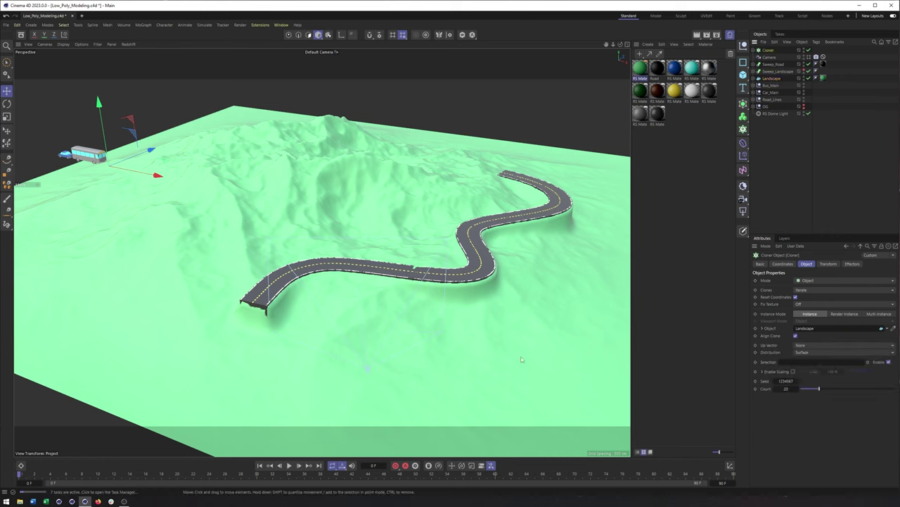
left_click_drag(548, 228, 501, 218, "alt")
left_click_drag(433, 261, 391, 250, "alt")
scroll(390, 250, "up", 3)
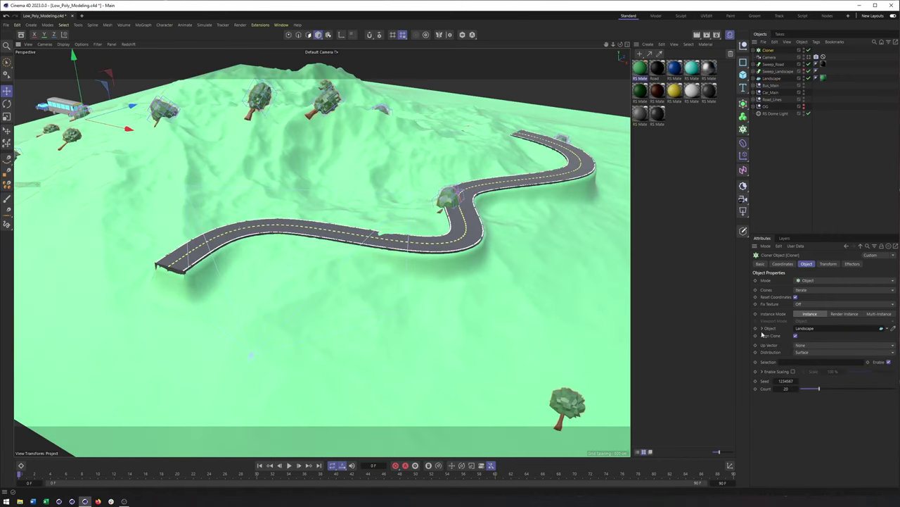
- Turn off Align Clone on the Cloner and check the trees' orientation across the landscape
left_click(796, 335)
mouse_move(492, 296)
left_mouse_down("alt")
mouse_move(460, 279)
mouse_move(455, 193)
mouse_move(398, 219)
left_mouse_up("alt")
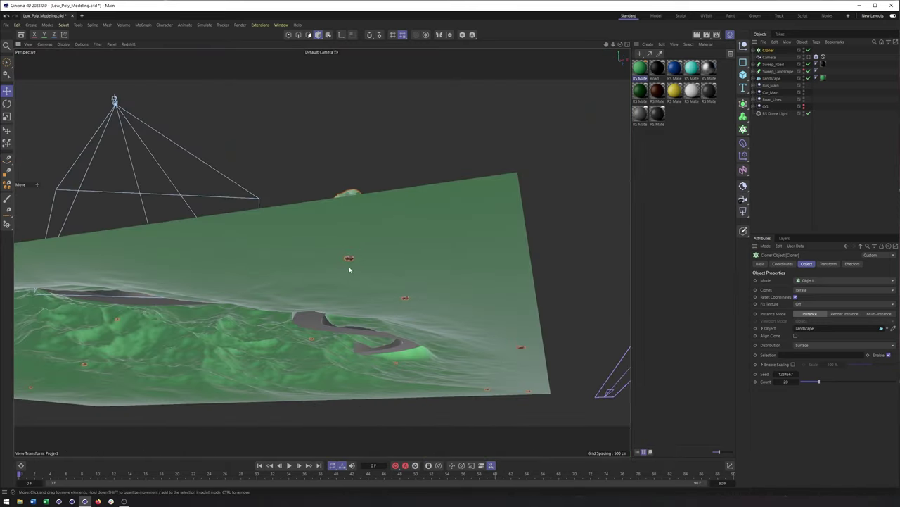
right_click_drag(347, 268, 464, 254, "alt")
left_click_drag(380, 227, 385, 260, "alt")
right_click_drag(385, 260, 322, 253, "alt")
left_click_drag(322, 252, 358, 274, "alt")
right_click_drag(359, 275, 296, 268, "alt")
left_click_drag(295, 267, 299, 296, "alt")
right_click_drag(299, 295, 260, 295, "alt")
- Switch the Cloner to Render Instance and raise its clone count to 300
left_click_drag(818, 381, 896, 381)
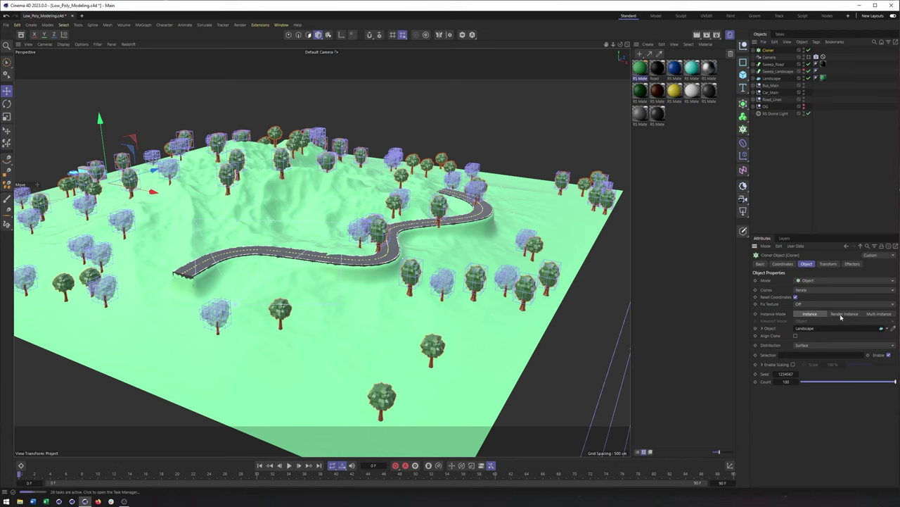
left_click(840, 315)
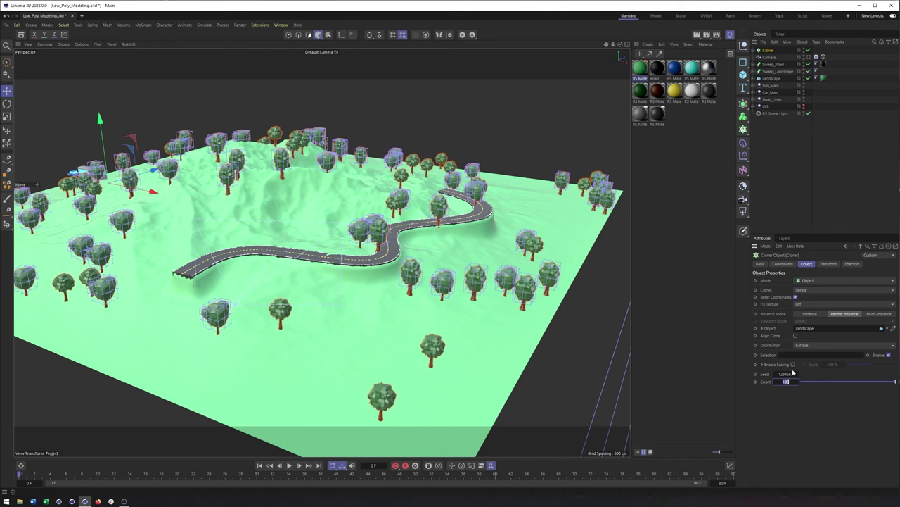
key("Return")
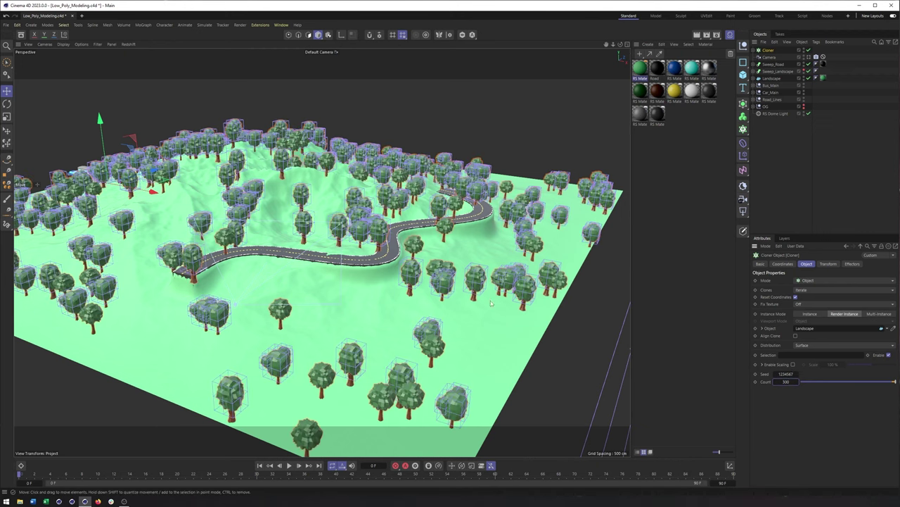
mouse_move(413, 243)
left_mouse_down("alt")
mouse_move(415, 289)
mouse_move(413, 254)
left_mouse_up("alt")
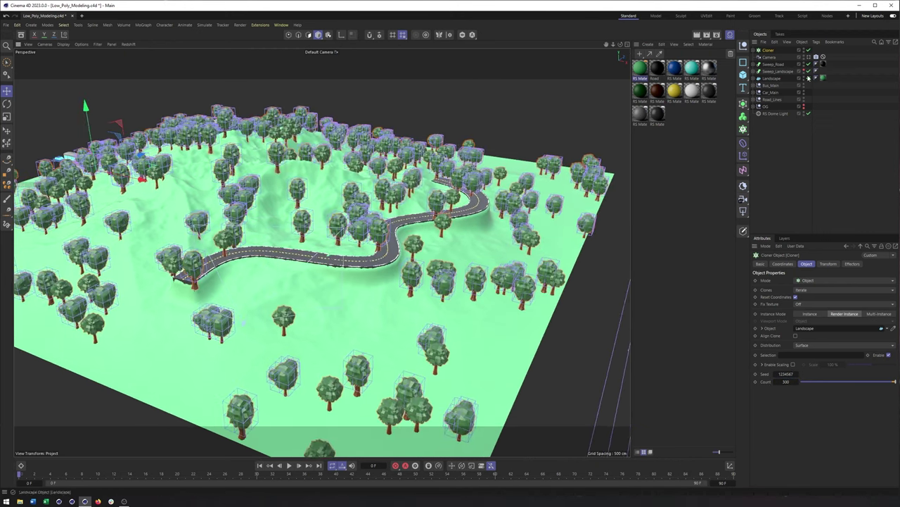
- Expand the Cloner's tree hierarchy and hide the FFD deformer of Tree2's foliage sphere in the viewport
left_click(754, 50)
left_click(758, 57)
left_click(757, 75)
left_click(761, 71)
left_click(757, 85)
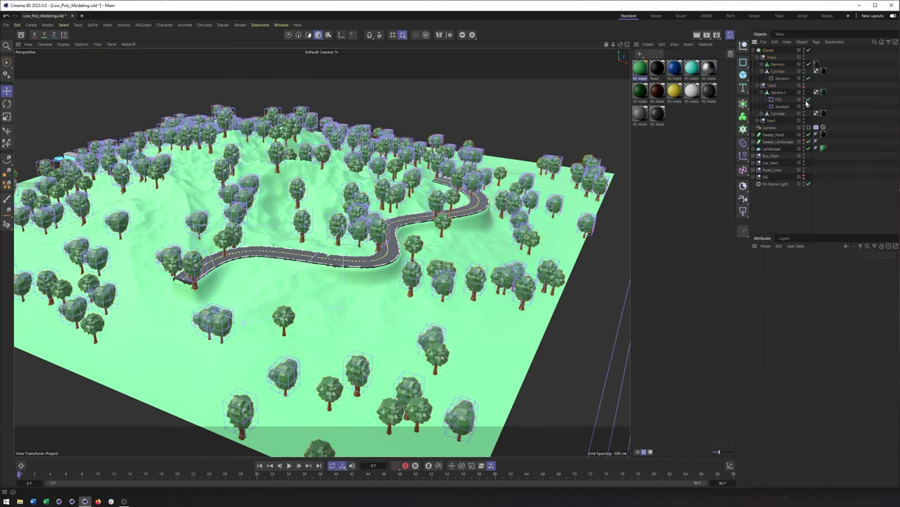
double_click(803, 98)
- Expand the remaining tree hierarchies and hide the FFD deformers of Sphere and Sphere.2 inside Tree3's Volume Builder
left_click(761, 114)
left_click(758, 129)
left_click(759, 128)
left_click(763, 148)
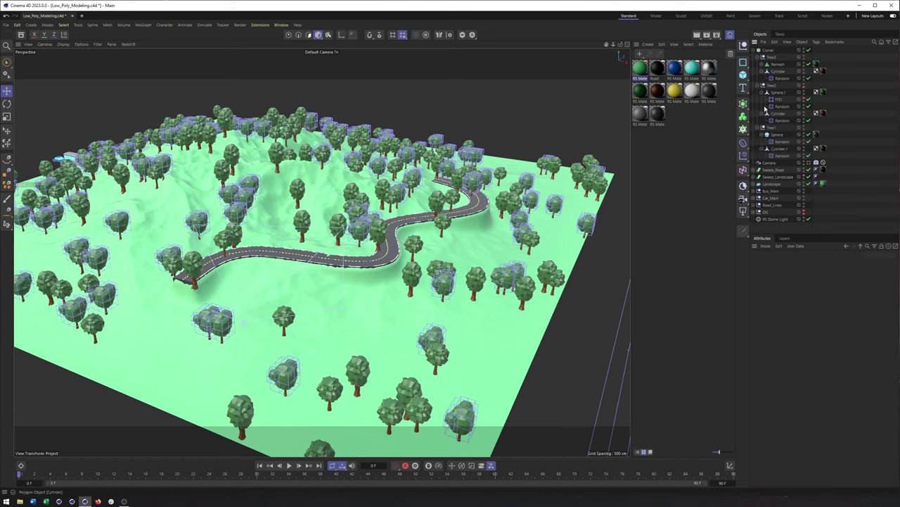
left_click(762, 64)
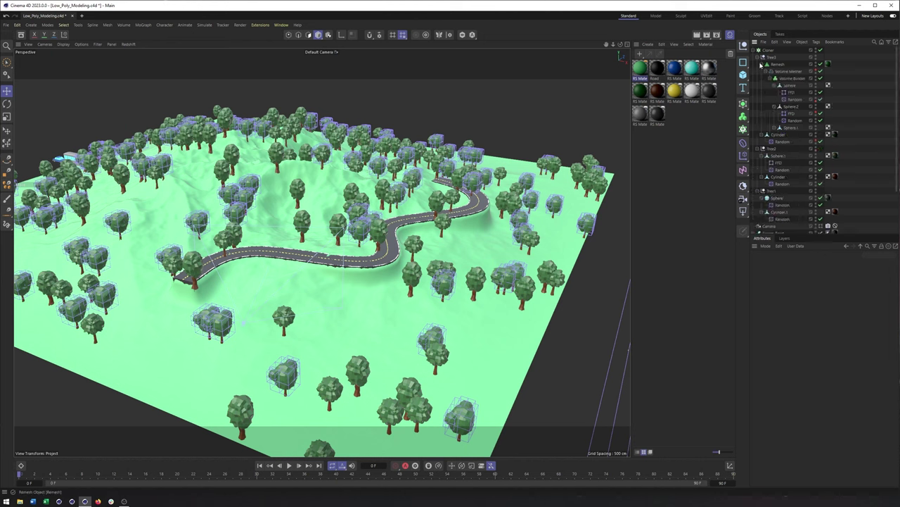
left_click(816, 113)
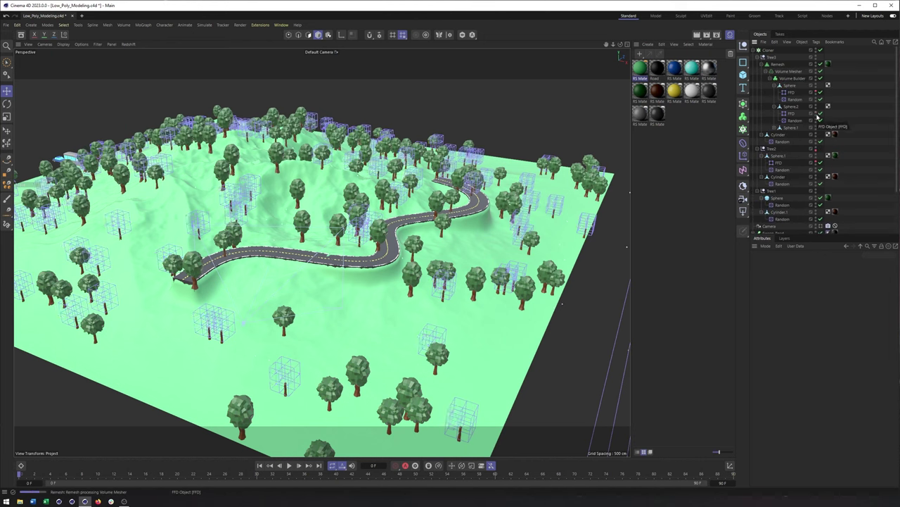
- Turn off the Cloner and examine the original trees beside the bus for remaining deformer cages
scroll(472, 278, "up", 5)
left_click_drag(473, 277, 358, 239, "alt")
left_click(769, 57)
left_click(761, 58)
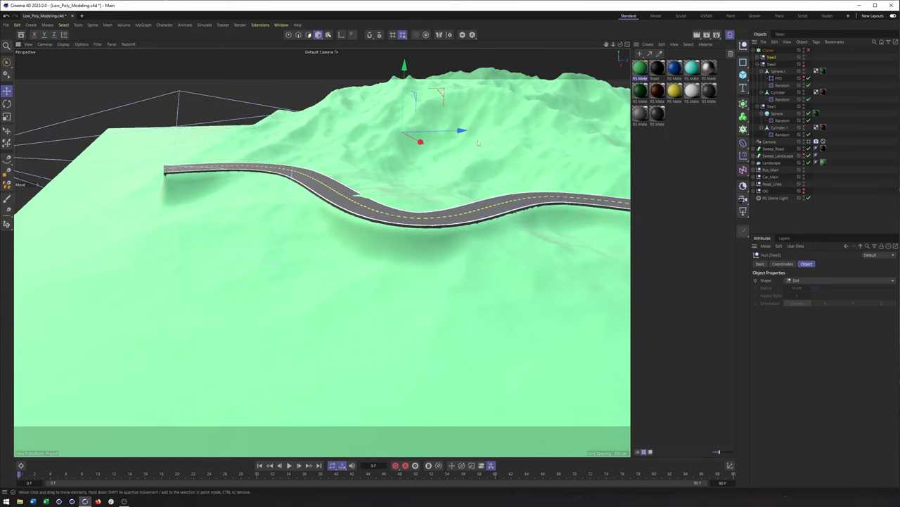
middle_click_drag(422, 116, 447, 272, "alt")
left_click_drag(381, 213, 441, 231, "alt")
right_click_drag(374, 205, 608, 205, "alt")
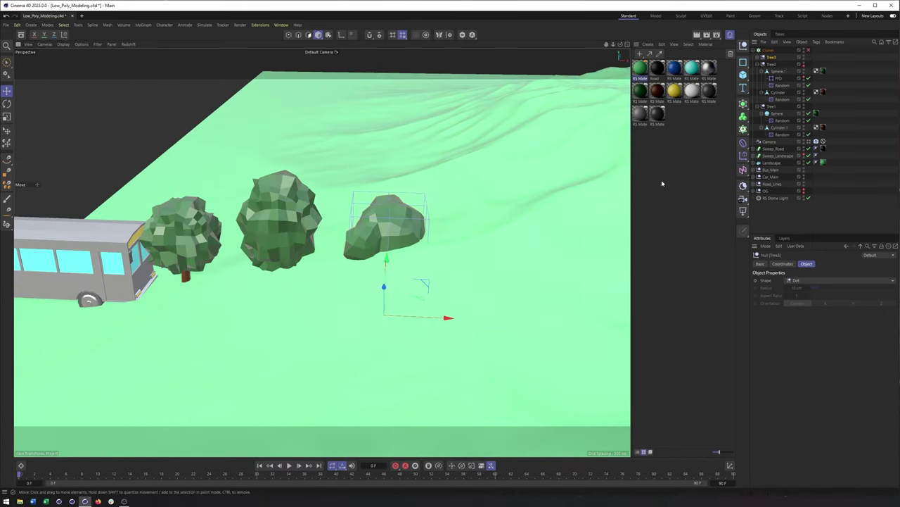
- Hide the FFD deformer of Sphere.1 inside Tree3, then turn the Cloner back on and collapse its hierarchy
left_click(762, 57)
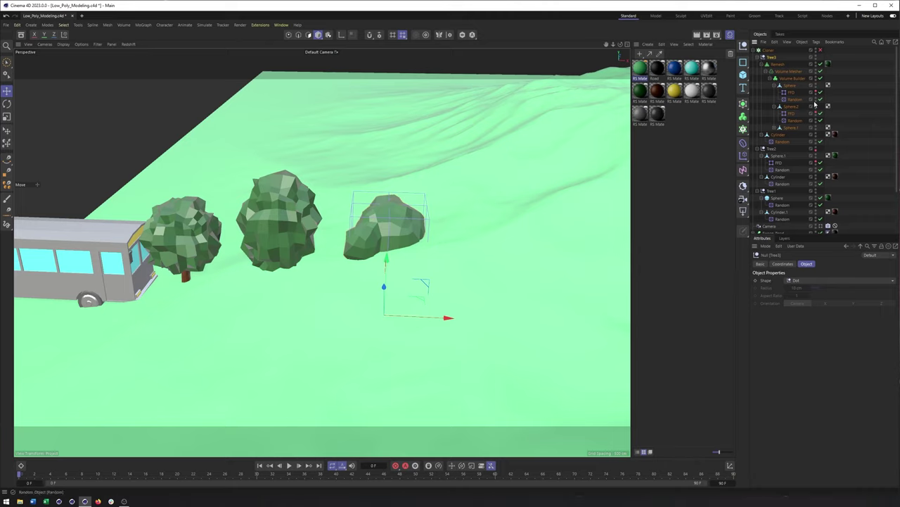
left_click(773, 128)
double_click(817, 133)
left_click(820, 50)
right_click_drag(462, 215, 394, 232, "alt")
middle_click_drag(441, 239, 366, 243, "alt")
left_click_drag(432, 258, 414, 243, "alt")
right_click_drag(414, 243, 380, 250, "alt")
middle_click_drag(522, 281, 338, 224, "alt")
left_click_drag(502, 246, 361, 247, "alt")
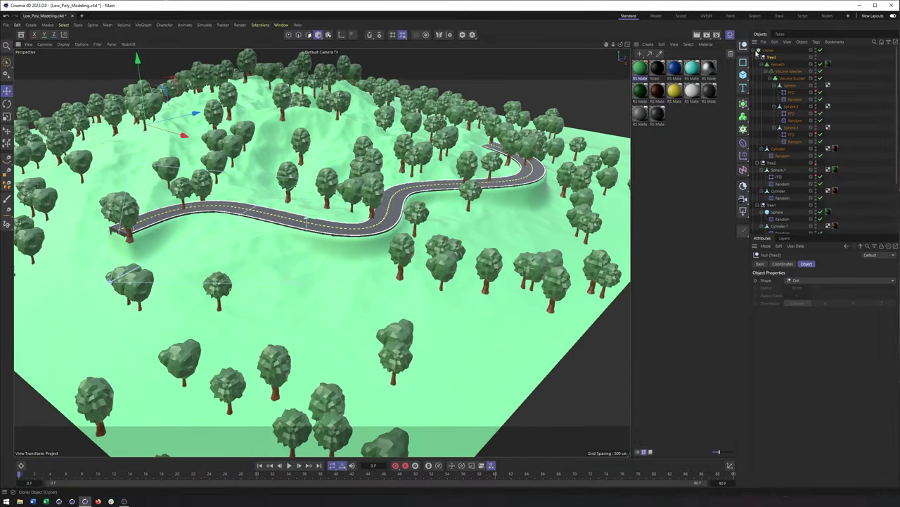
left_click(756, 50)
- Brush over the Cloner's trees standing on and along the road with the MoGraph Selection tool to select them
left_click(765, 50)
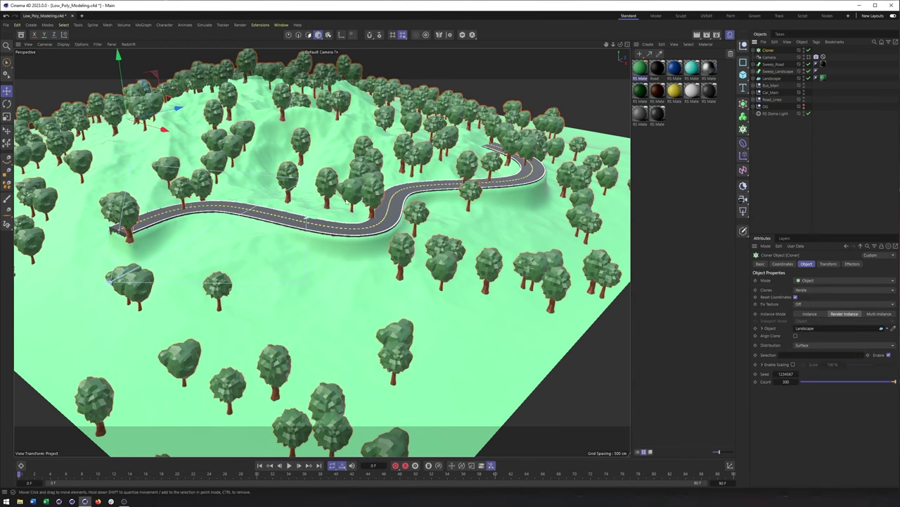
middle_click_drag(326, 209, 366, 205, "alt")
left_click_drag(493, 176, 463, 190, "alt")
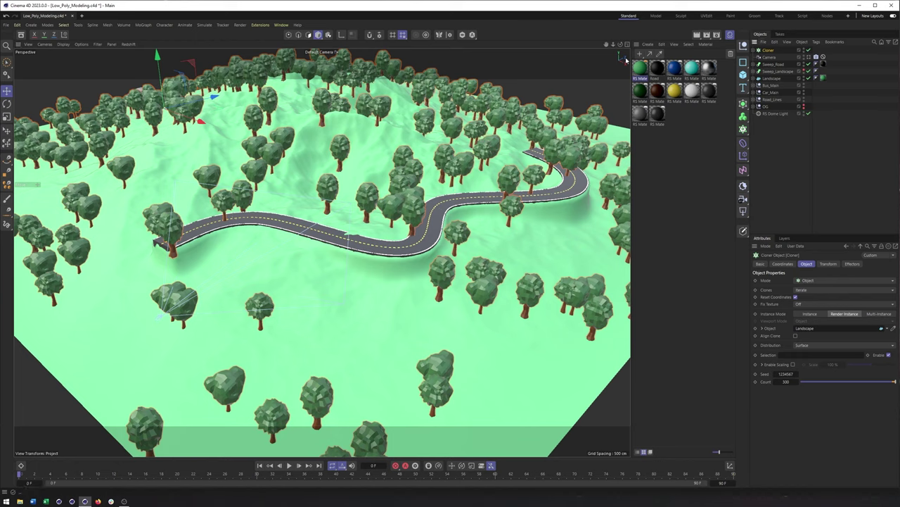
left_click(260, 25)
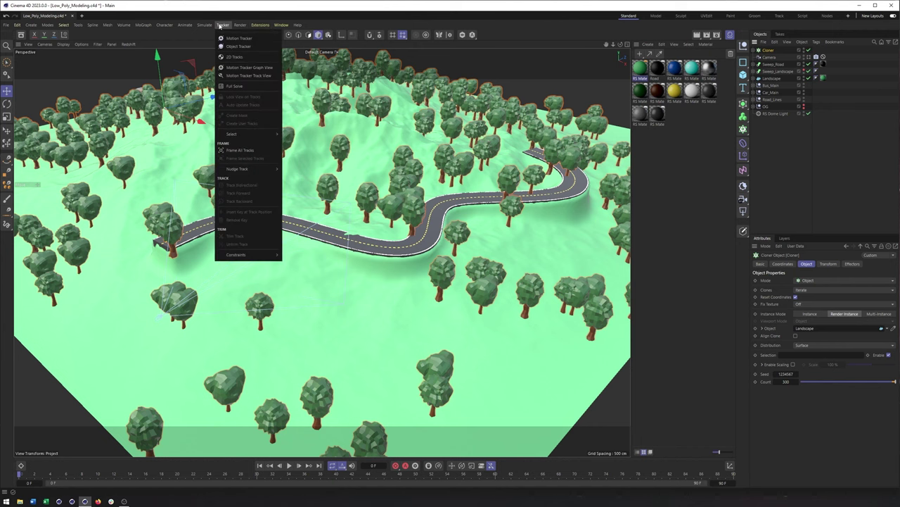
mouse_move(222, 25)
mouse_move(143, 26)
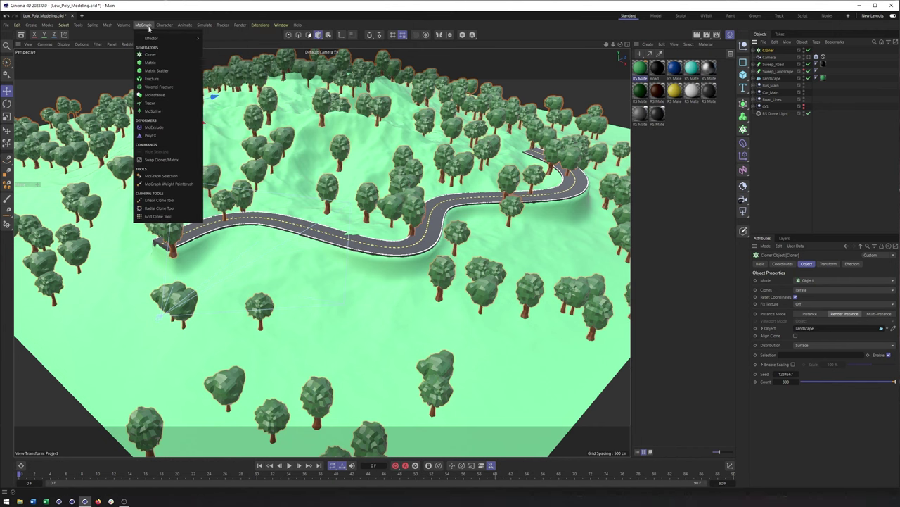
left_click(188, 176)
mouse_move(264, 259)
middle_mouse_down("alt")
mouse_move(319, 299)
mouse_move(301, 287)
middle_mouse_up("alt")
left_click_drag(302, 286, 304, 329, "alt")
mouse_move(219, 289)
left_mouse_down()
mouse_move(215, 273)
mouse_move(224, 283)
mouse_move(277, 239)
mouse_move(422, 285)
mouse_move(478, 241)
mouse_move(517, 265)
left_mouse_up()
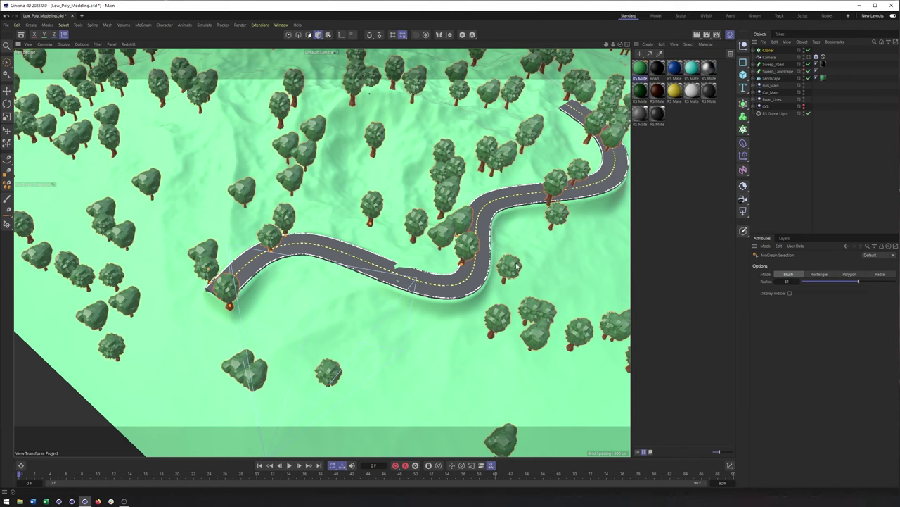
left_click_drag(555, 192, 550, 193)
middle_click_drag(554, 199, 440, 248, "alt")
mouse_move(440, 248)
left_mouse_down("alt")
mouse_move(385, 240)
mouse_move(437, 180)
mouse_move(435, 153)
mouse_move(403, 276)
left_mouse_up("alt")
mouse_move(328, 266)
left_mouse_down()
mouse_move(297, 262)
mouse_move(297, 252)
mouse_move(356, 237)
mouse_move(304, 283)
mouse_move(373, 291)
left_mouse_up()
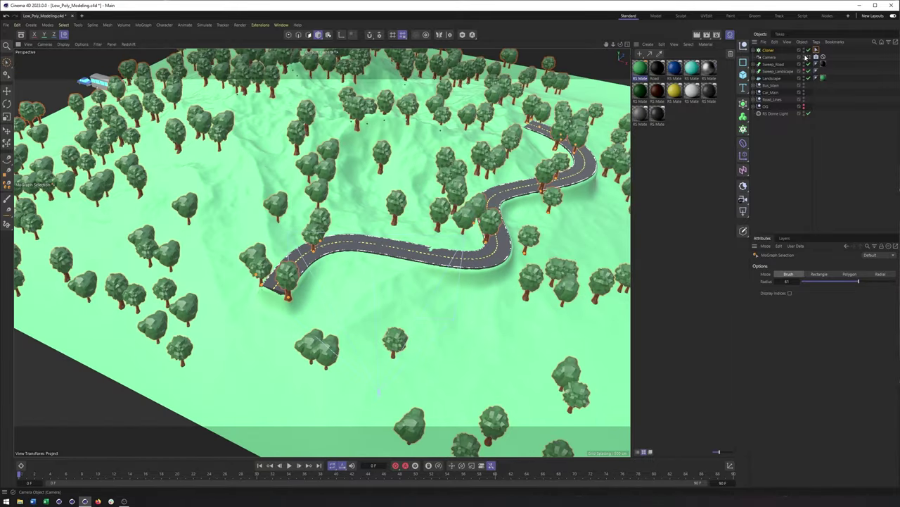
- Hide the Cloner's selected trees on and along the road with the MoGraph Hide Selected command
left_click(816, 51)
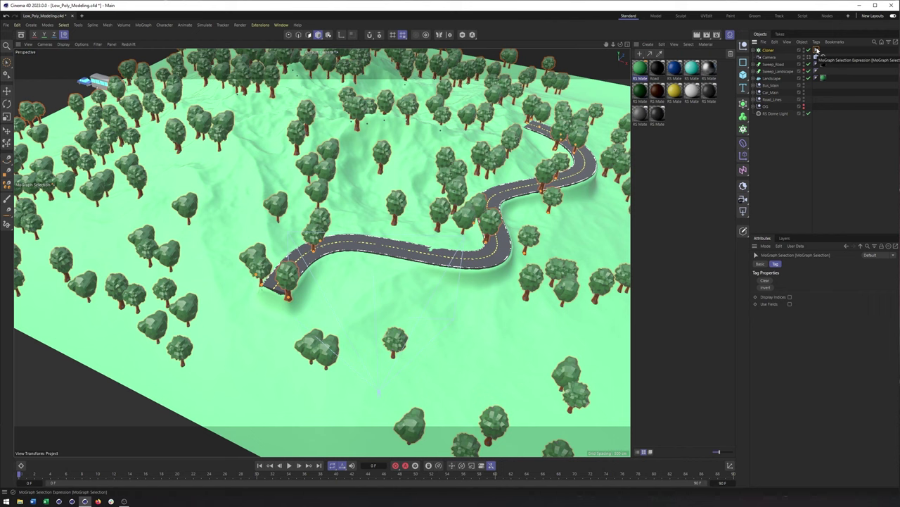
left_click_drag(495, 247, 469, 244, "alt")
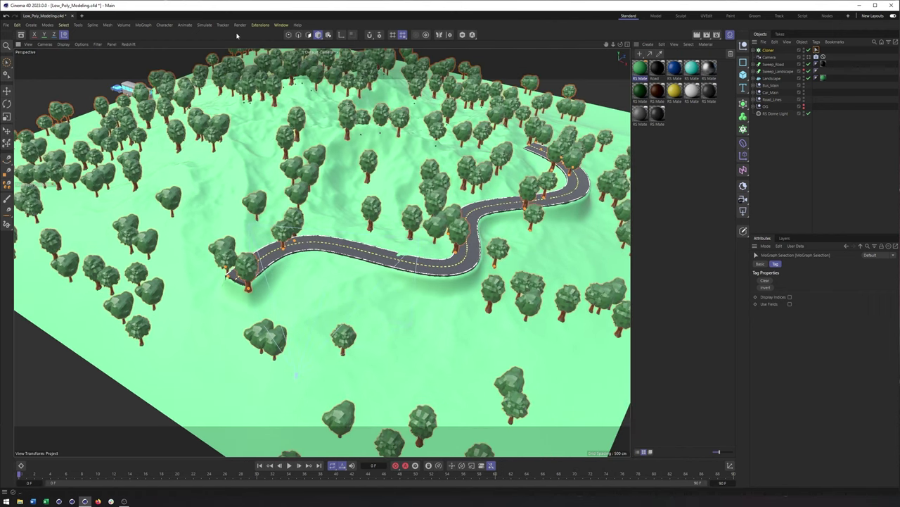
left_click(143, 24)
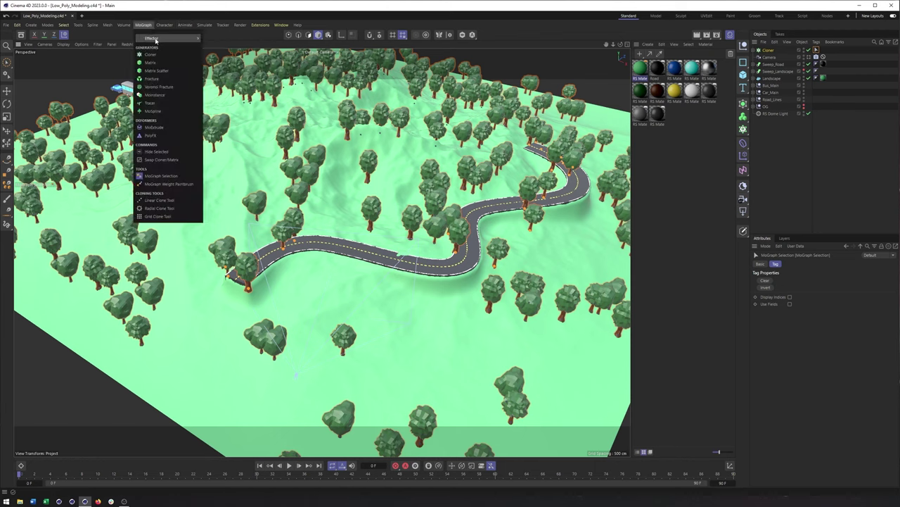
mouse_move(156, 40)
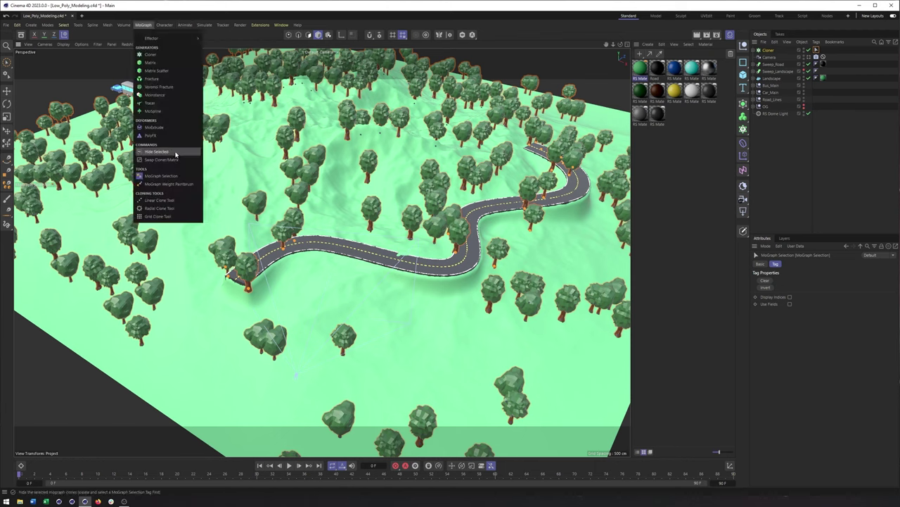
left_click(175, 152)
middle_click_drag(443, 241, 427, 235, "alt")
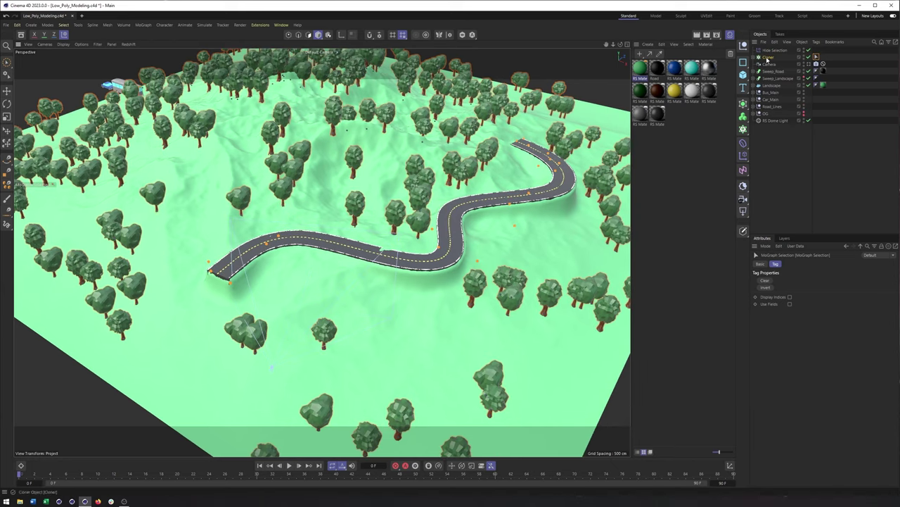
- Review the Hide Selection effector's selection and parameter settings and inspect the road for leftover trees
left_click(774, 50)
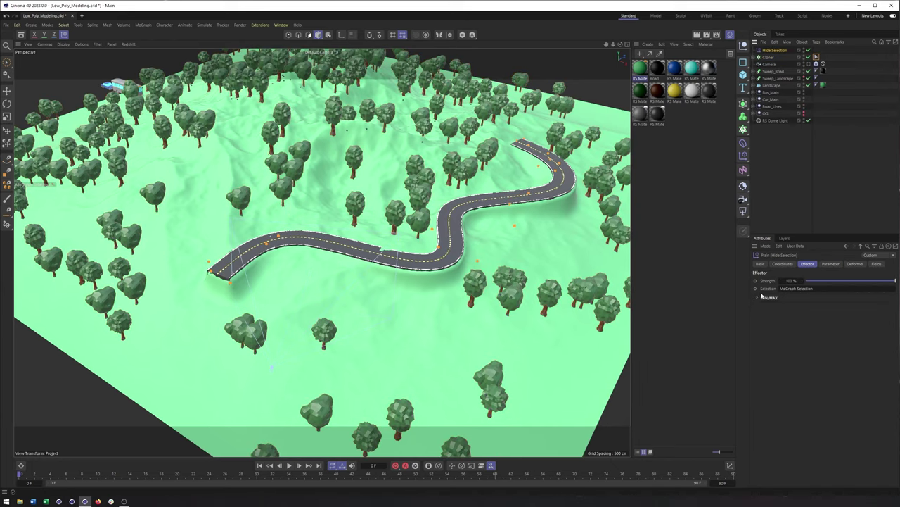
left_click(822, 265)
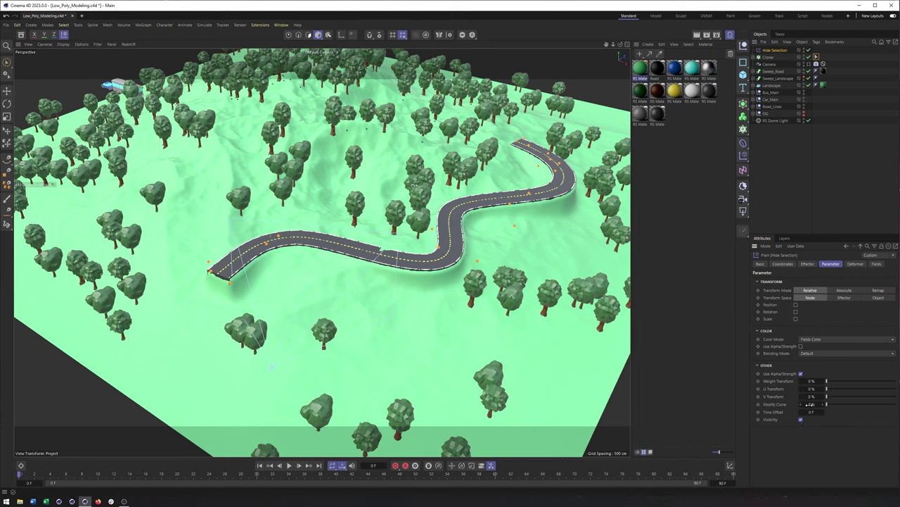
left_click_drag(330, 240, 313, 218, "alt")
left_click(820, 192)
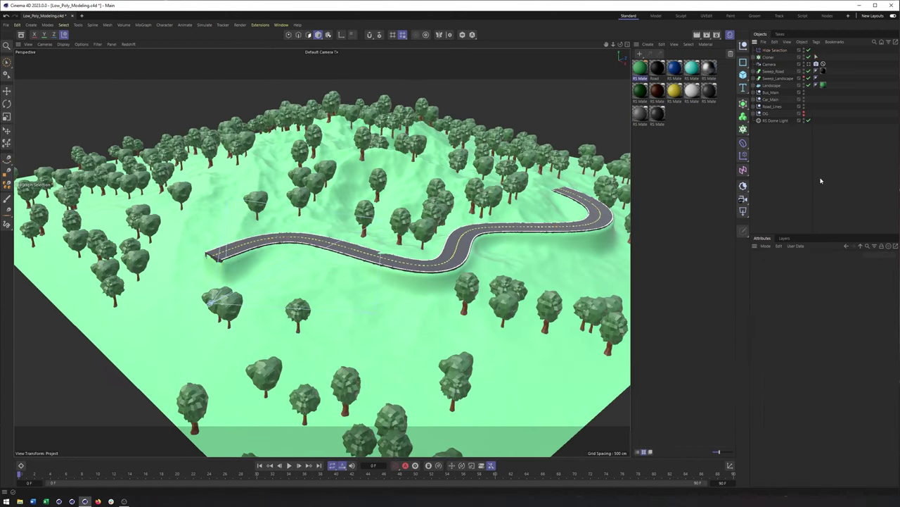
- Look through the scene Camera and add a Random effector to the Cloner
left_click(812, 64)
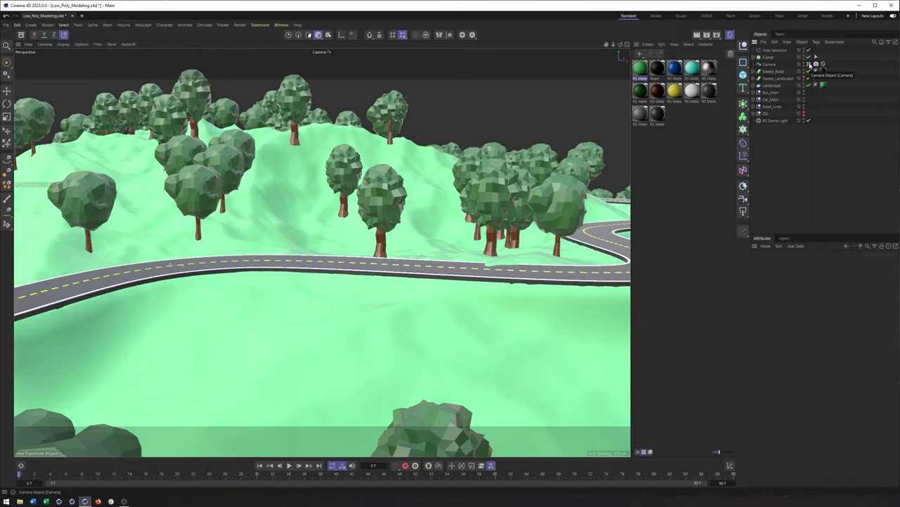
left_click(769, 57)
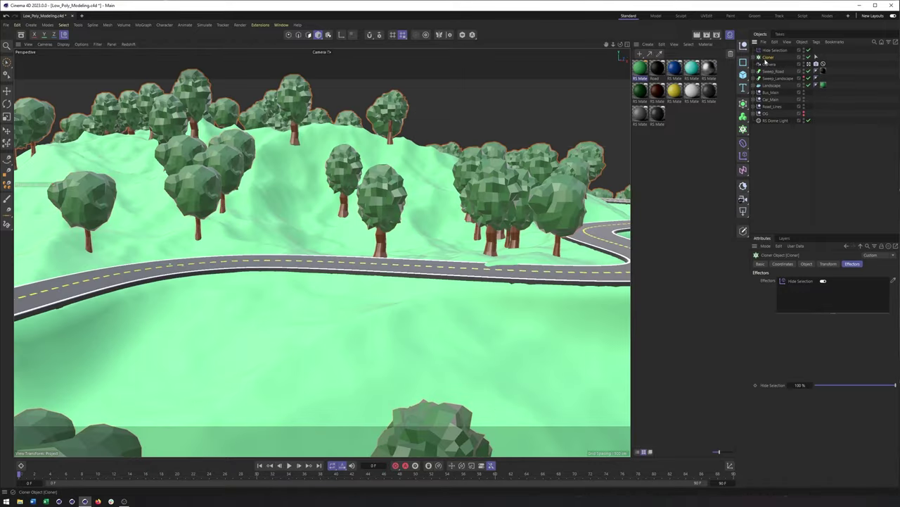
left_click(743, 145)
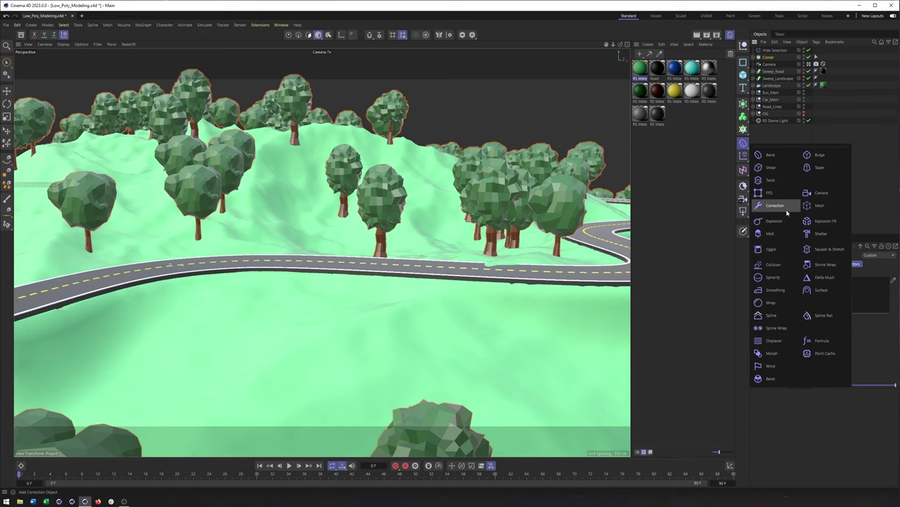
left_click(743, 154)
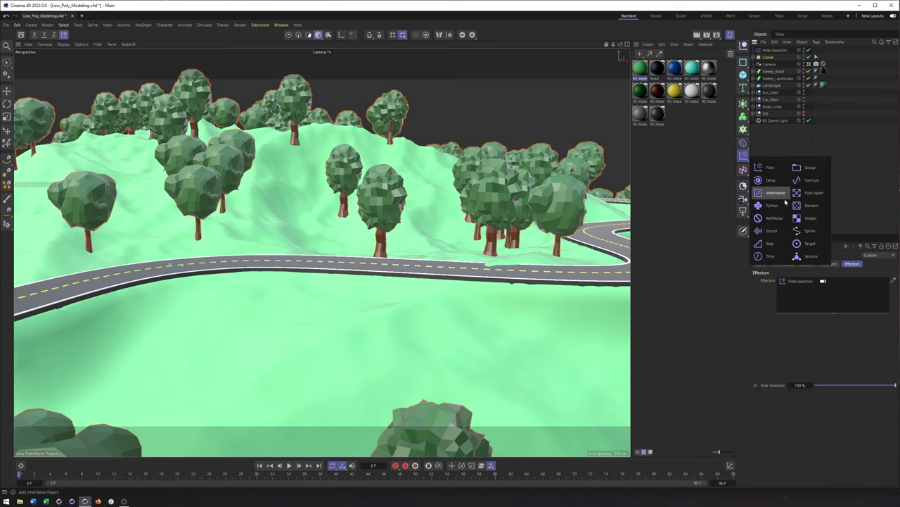
left_click(804, 205)
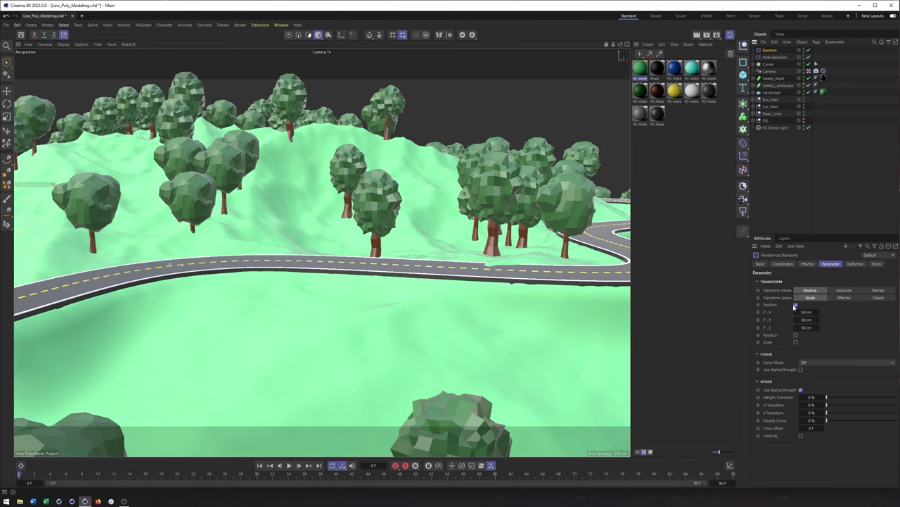
- Turn off the Random effector's position variation and enable rotation with R.H set to 350°
left_click(795, 305)
left_click(796, 311)
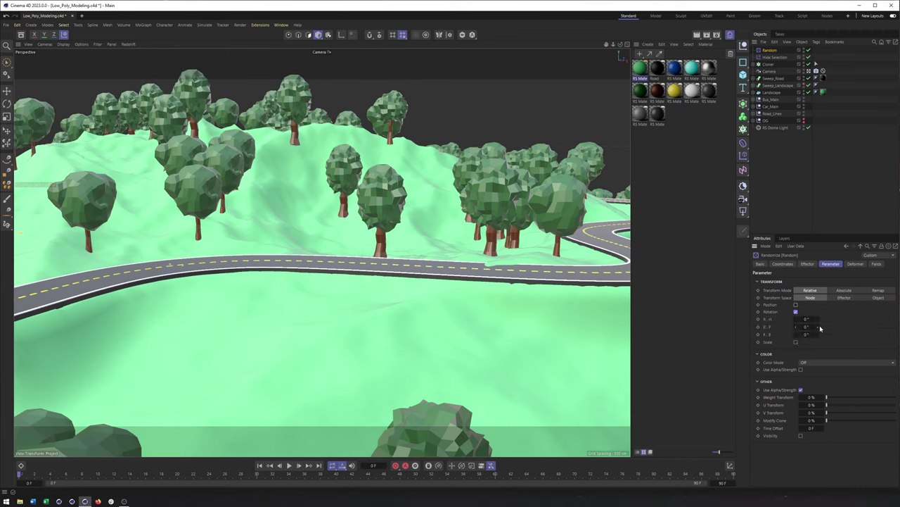
left_click_drag(811, 318, 816, 319)
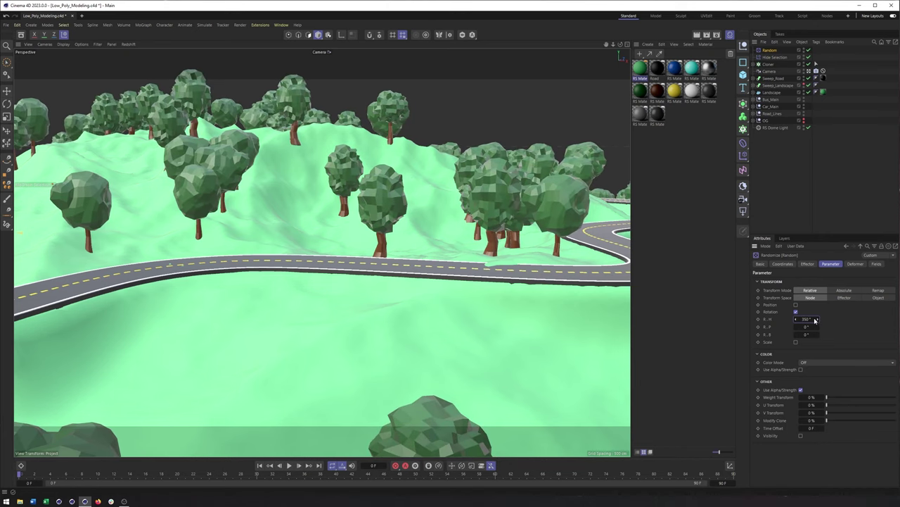
- Enable the Random effector's scale with X 0.17, Y 0.14 and Z -0.06, then select the Cloner
left_click(796, 342)
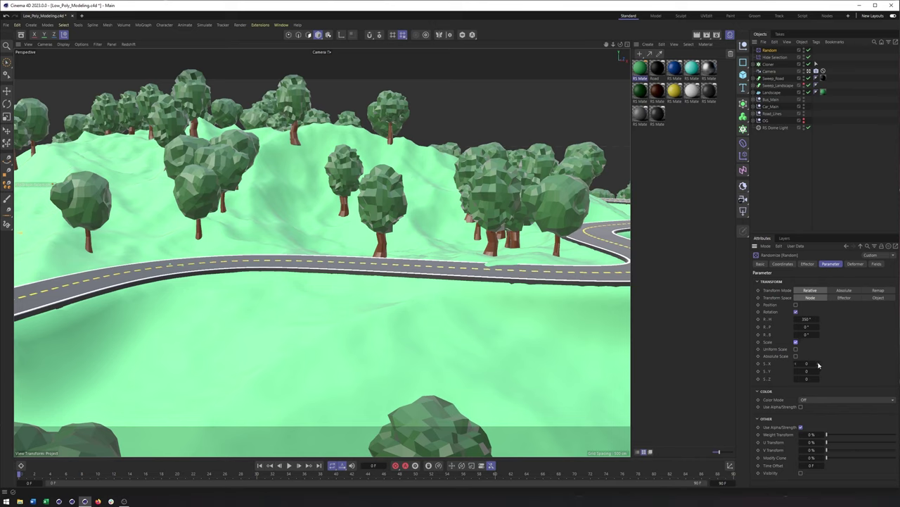
left_click_drag(818, 363, 819, 373)
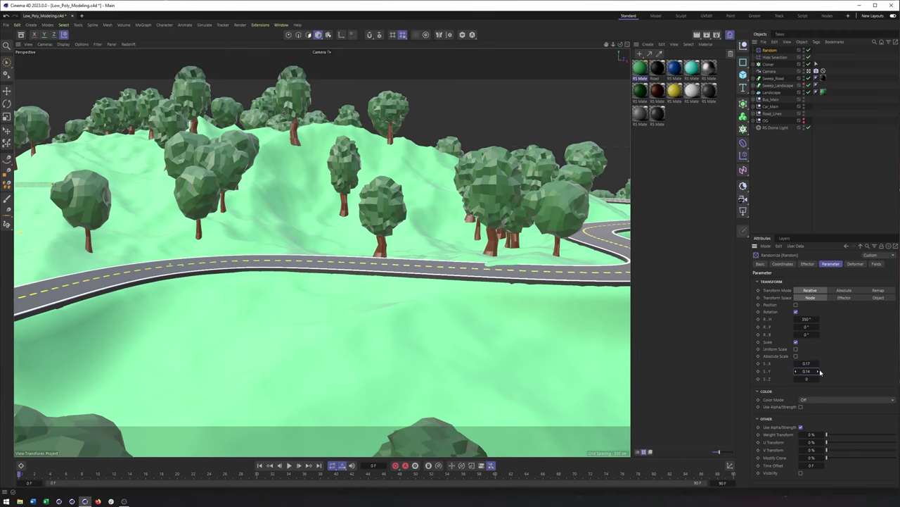
left_click_drag(818, 382, 817, 382)
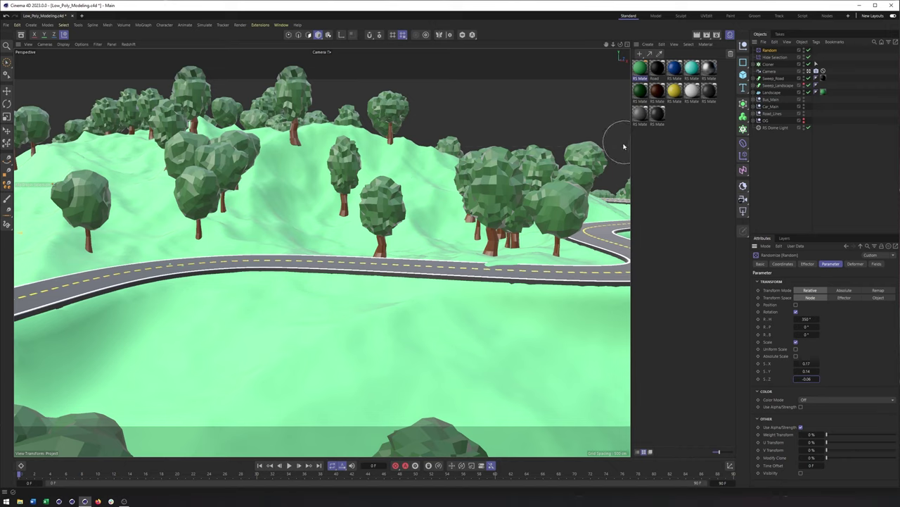
left_click(768, 64)
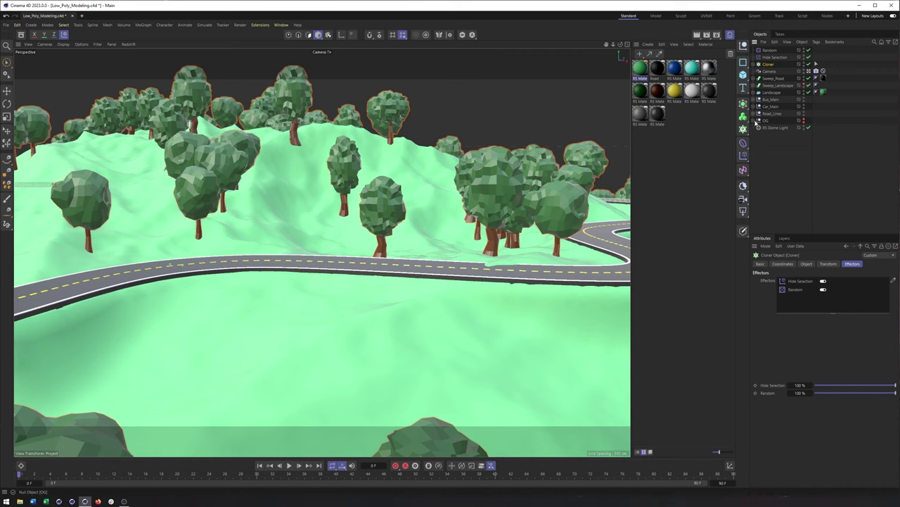
- Leave the camera view and add an Align to Spline tag to Car_Main with Sweep_Road's Spline as the spline path
left_click(814, 72)
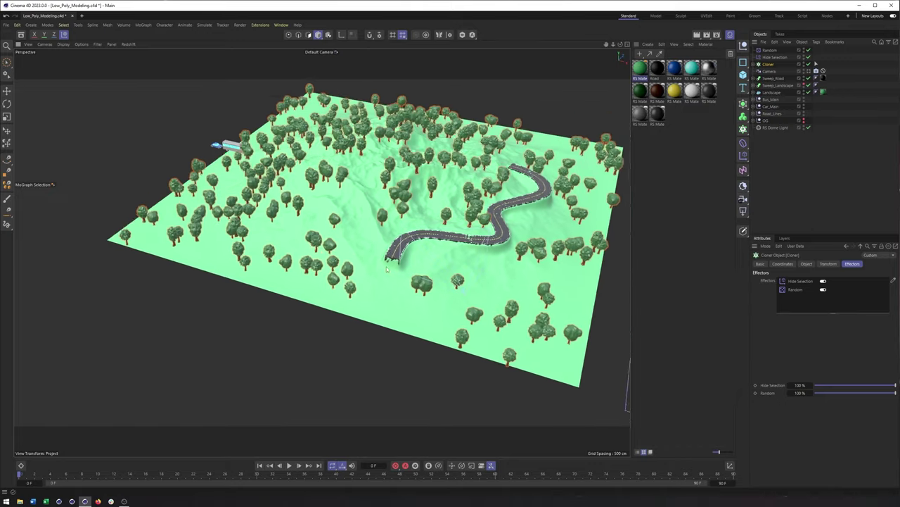
left_click(769, 106)
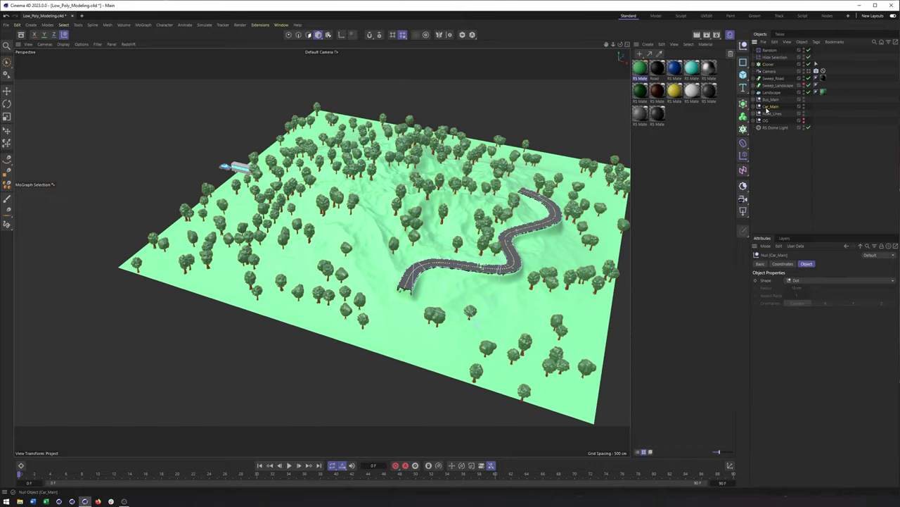
right_click(767, 109)
mouse_move(859, 125)
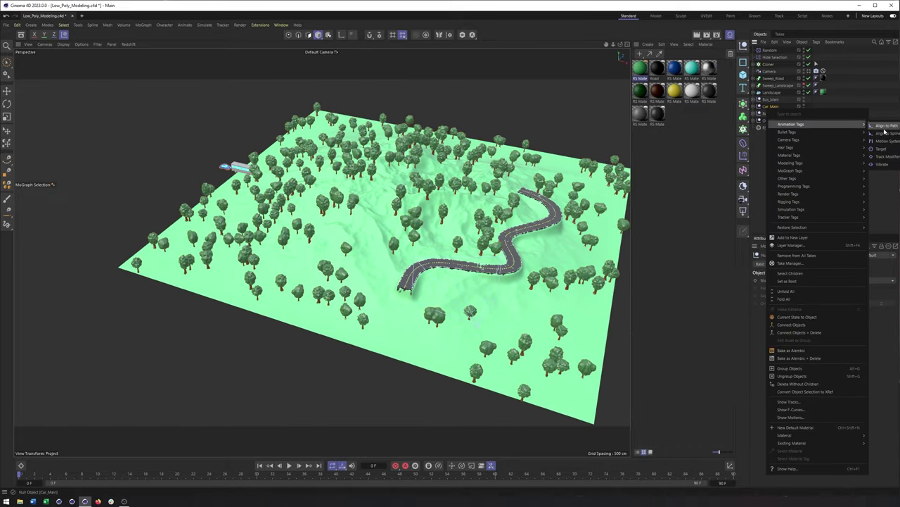
left_click(885, 133)
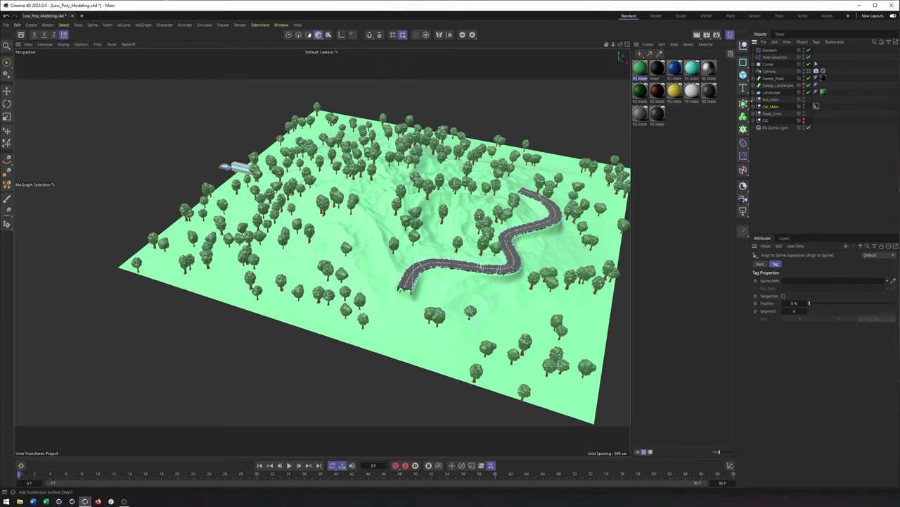
left_click(756, 79)
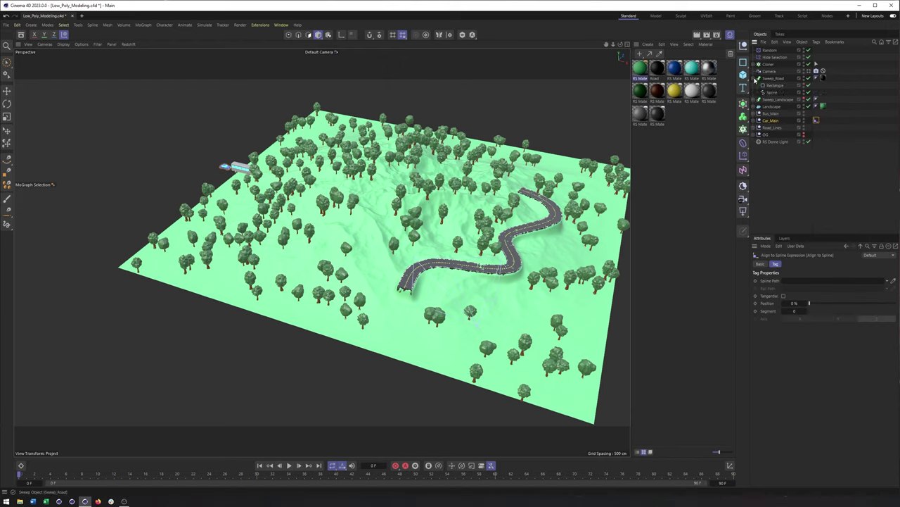
left_click_drag(771, 93, 799, 281)
- Scale Car_Main down uniformly so that the car fits within one lane of the road
scroll(515, 271, "up", 10)
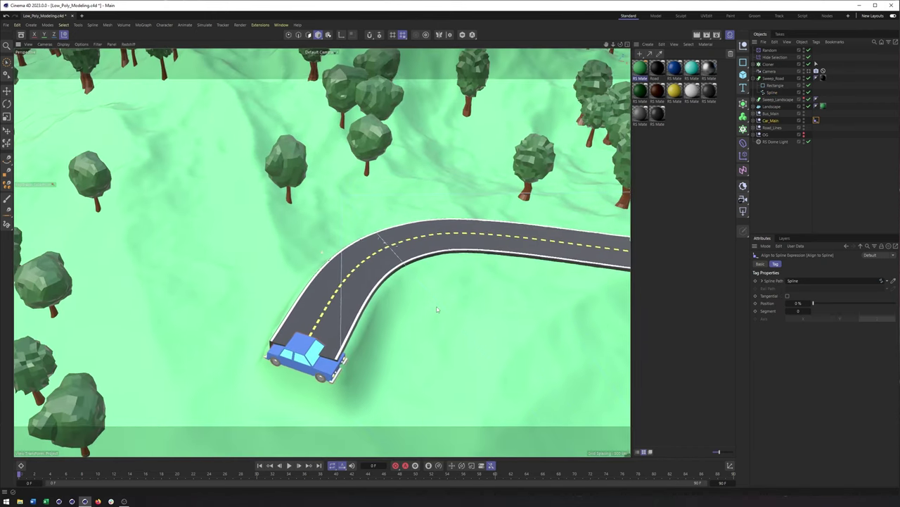
left_click_drag(435, 308, 436, 296, "alt")
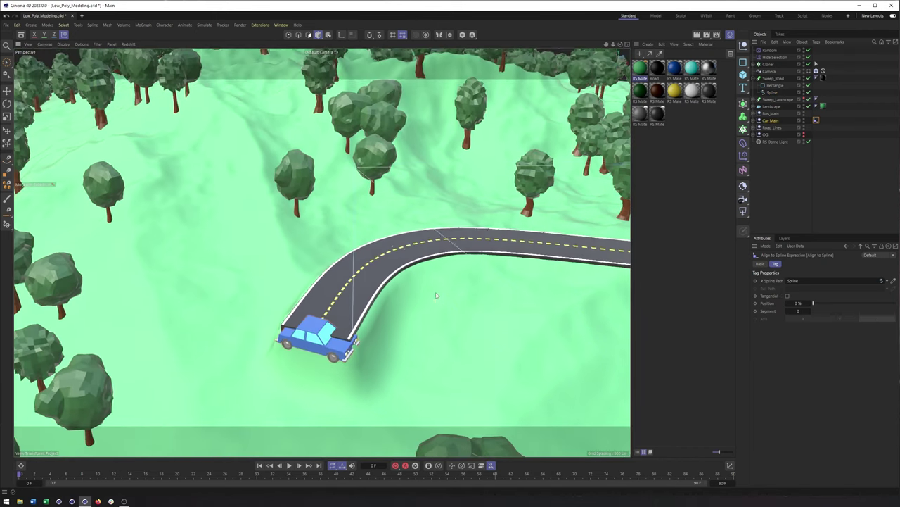
key("t")
left_click_drag(487, 240, 412, 239)
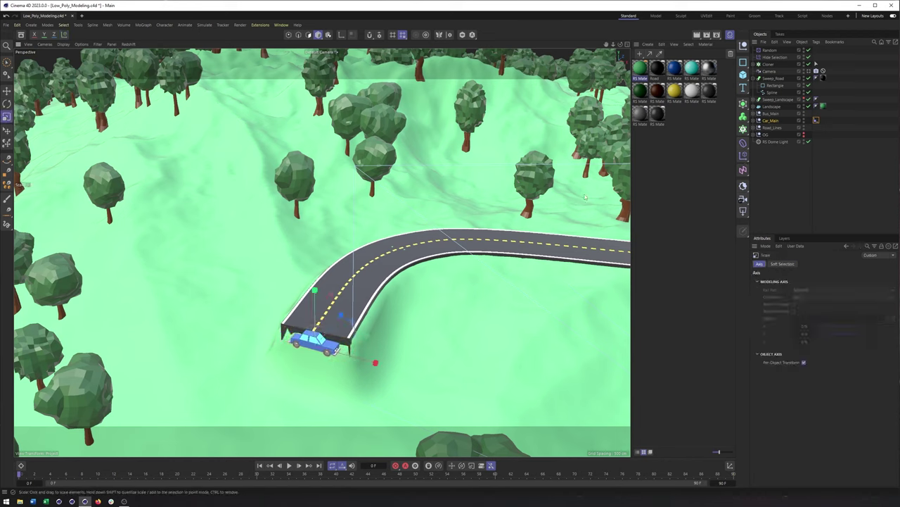
- Enable Tangential on Car_Main's Align to Spline tag with X as the axis, and try out its position
left_click(816, 120)
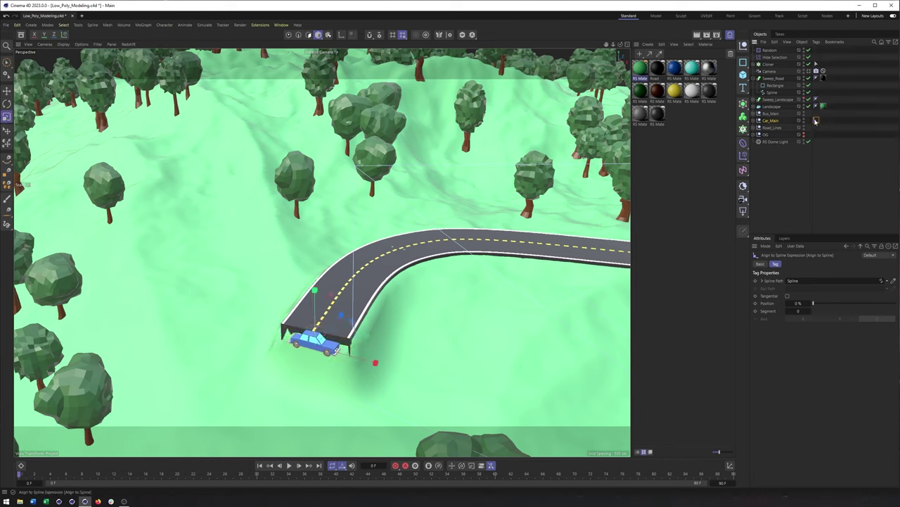
left_click(787, 297)
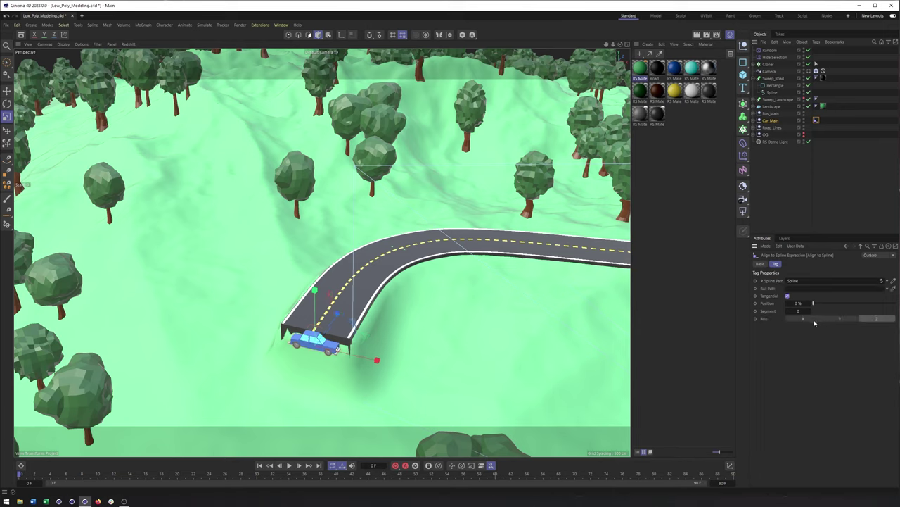
left_click(804, 318)
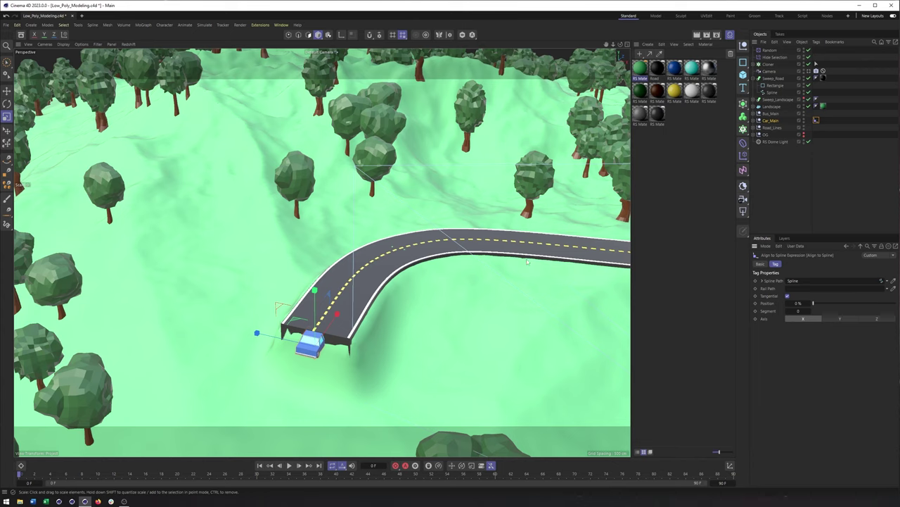
mouse_move(815, 303)
left_mouse_down()
mouse_move(828, 304)
mouse_move(804, 301)
left_mouse_up()
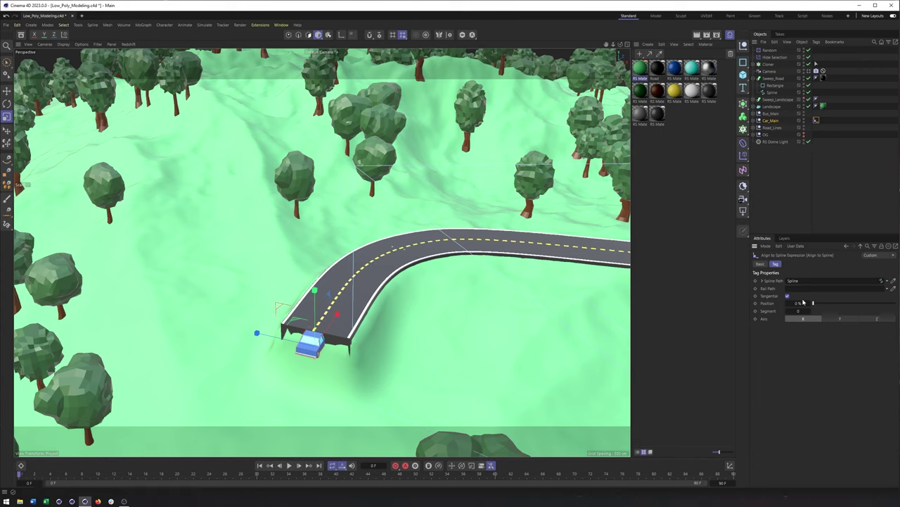
- Move the Car null inside Car_Main up onto the road surface, to the right of the yellow centre line
left_click(754, 120)
left_click(757, 128)
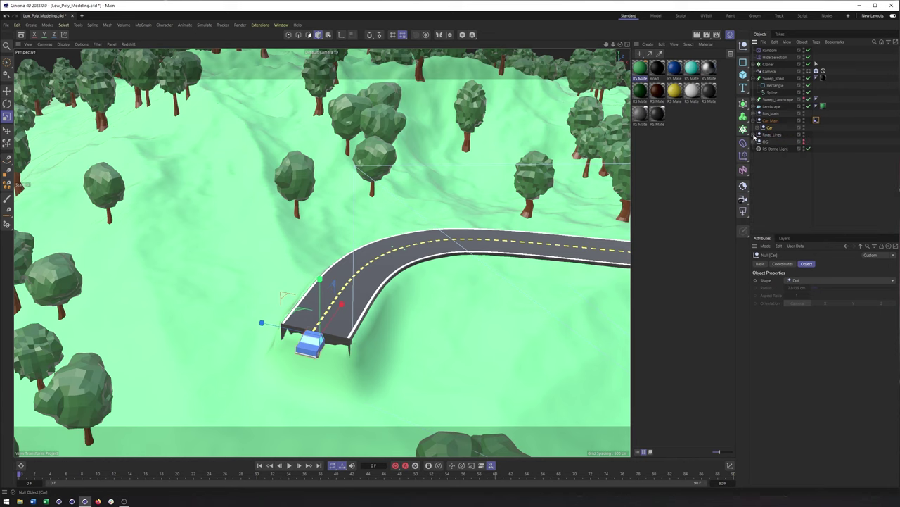
scroll(314, 301, "up", 6)
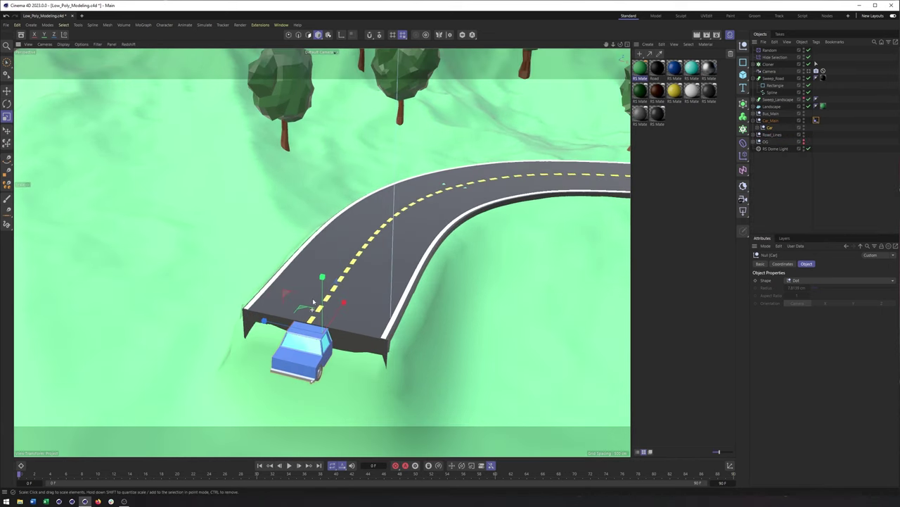
key("e")
mouse_move(322, 292)
left_mouse_down()
mouse_move(324, 254)
mouse_move(318, 297)
left_mouse_up()
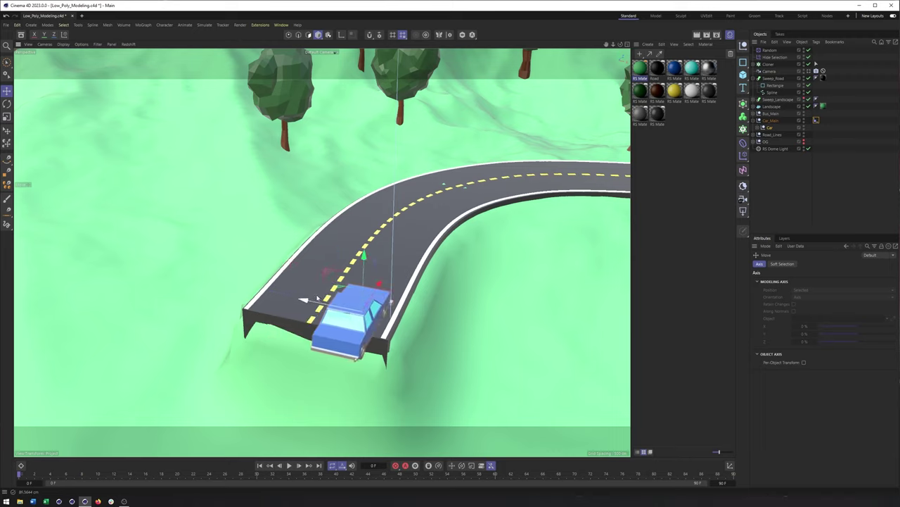
left_click(815, 119)
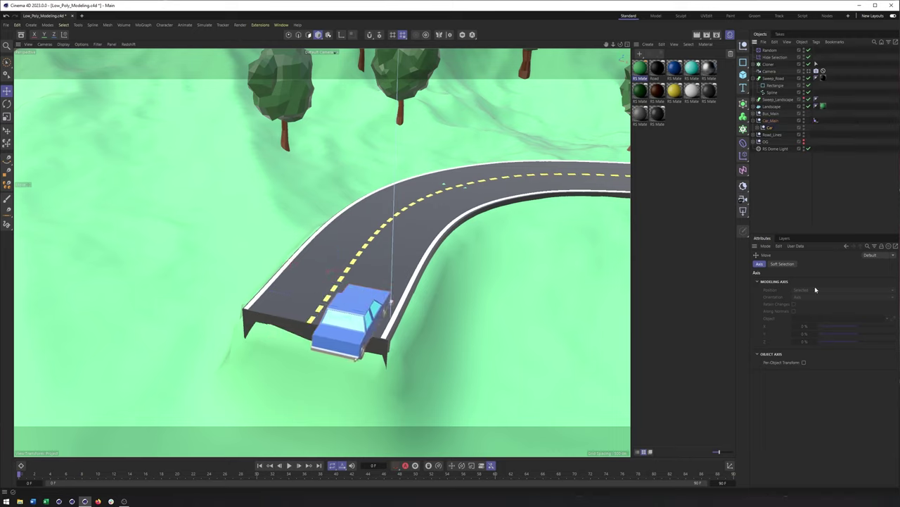
- Set Car_Main's Align to Spline position to 12 % and adjust the Car null's height so the wheels rest on the road
left_click(816, 120)
mouse_move(816, 302)
left_mouse_down()
mouse_move(834, 303)
mouse_move(823, 302)
left_mouse_up()
middle_click_drag(543, 214, 223, 226, "alt")
right_click_drag(223, 219, 279, 217, "alt")
left_click_drag(279, 217, 573, 167, "alt")
left_click_drag(246, 169, 173, 232)
right_click_drag(173, 232, 272, 239, "alt")
left_click_drag(269, 235, 257, 224, "alt")
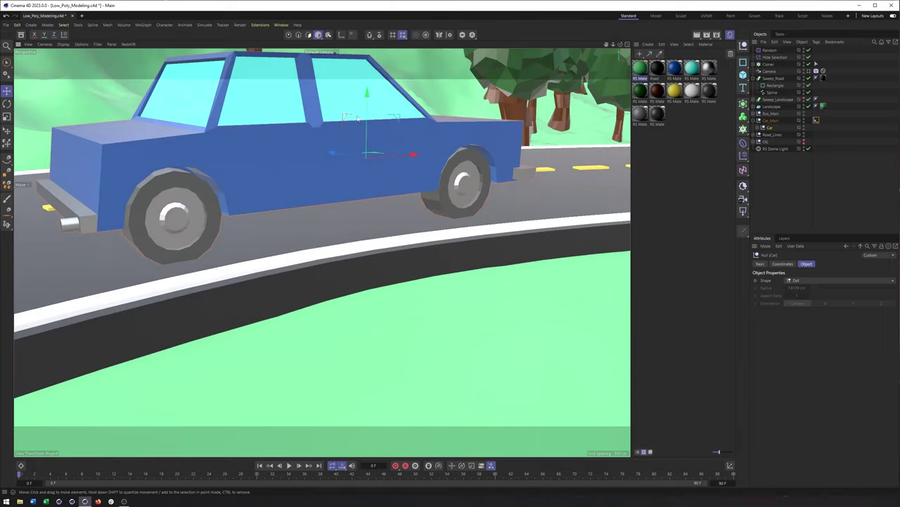
left_click_drag(366, 113, 367, 109)
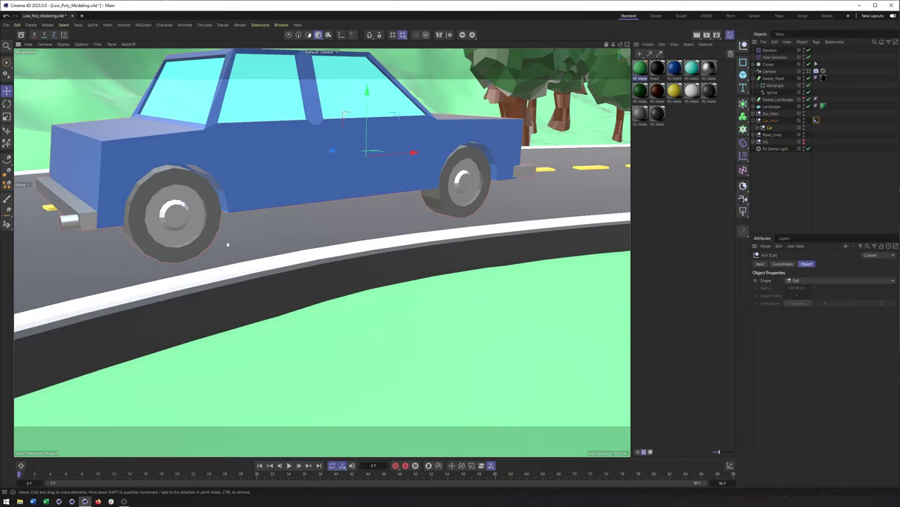
- Check how Car_Main follows the spline, and set its Align to Spline position to 30 % in the scene camera's view
left_click(816, 119)
mouse_move(823, 302)
left_mouse_down()
mouse_move(835, 303)
mouse_move(822, 302)
left_mouse_up()
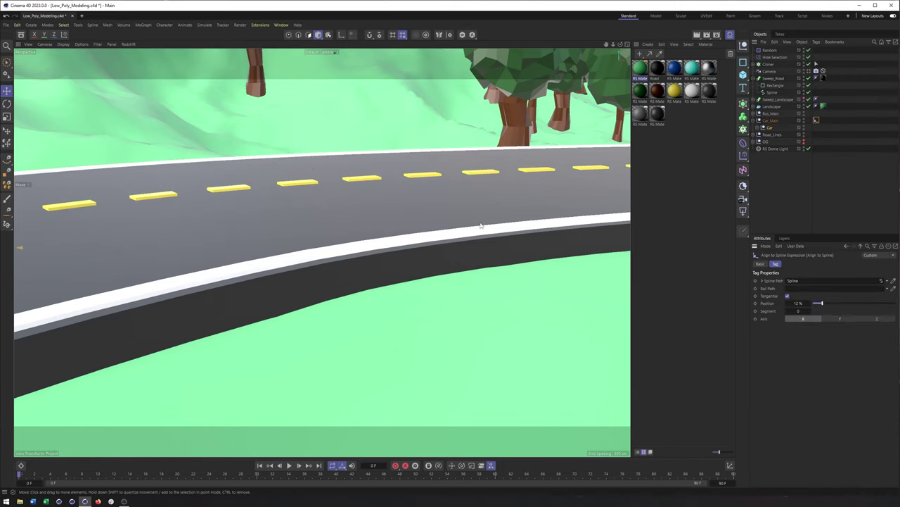
right_click_drag(483, 228, 303, 232, "alt")
left_click_drag(302, 232, 354, 255, "alt")
scroll(382, 230, "down", 3)
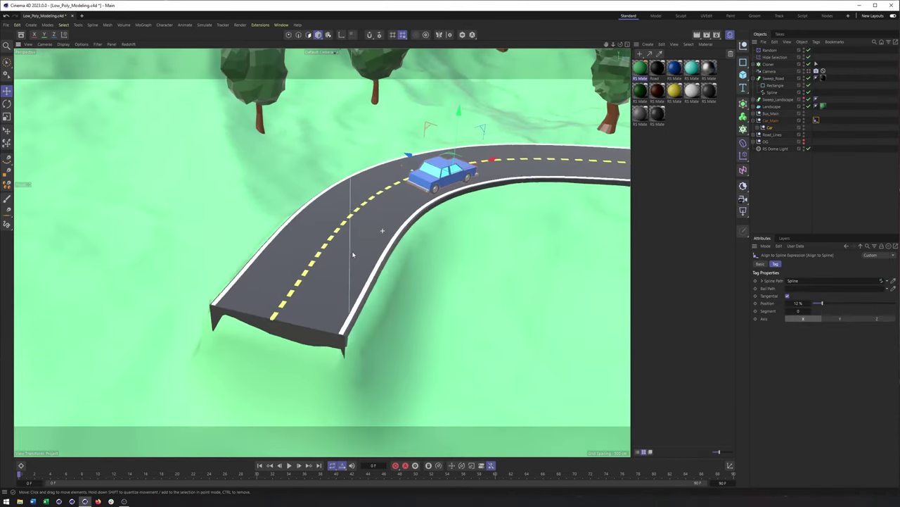
scroll(430, 229, "down", 4)
middle_click_drag(430, 229, 326, 228, "alt")
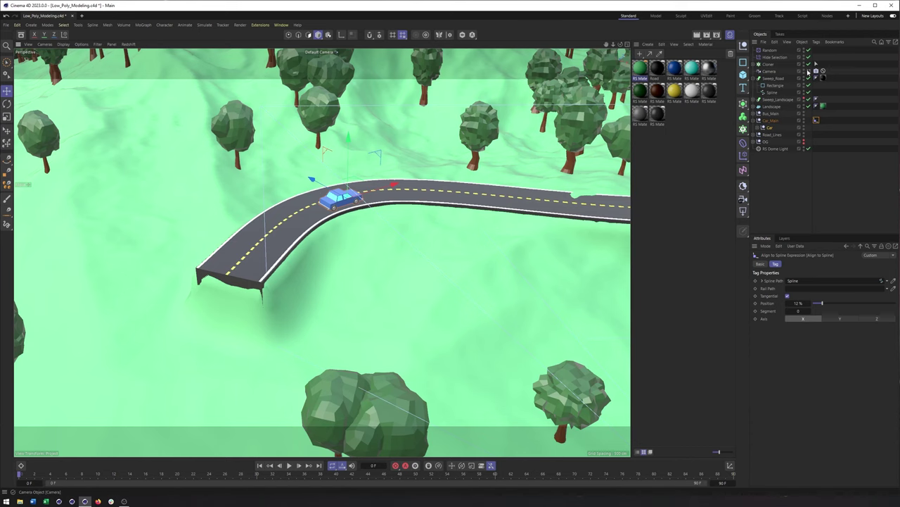
left_click(816, 72)
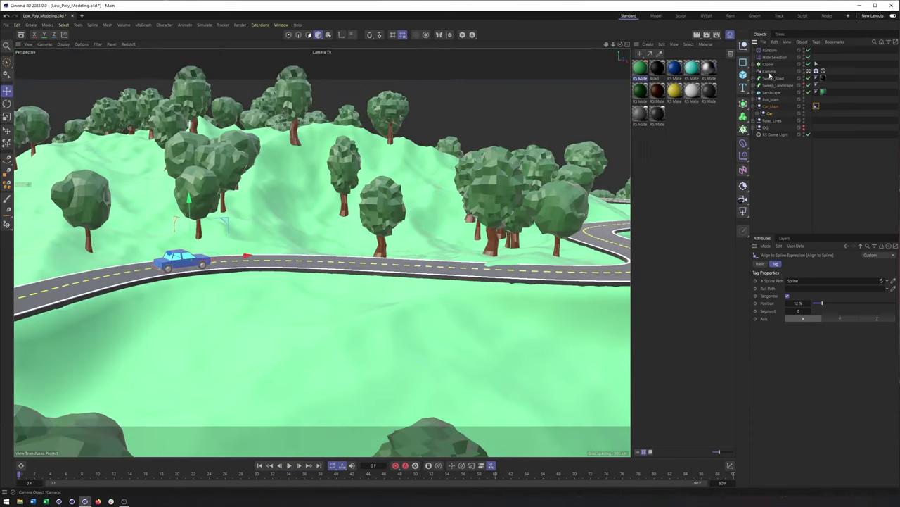
left_click(769, 71)
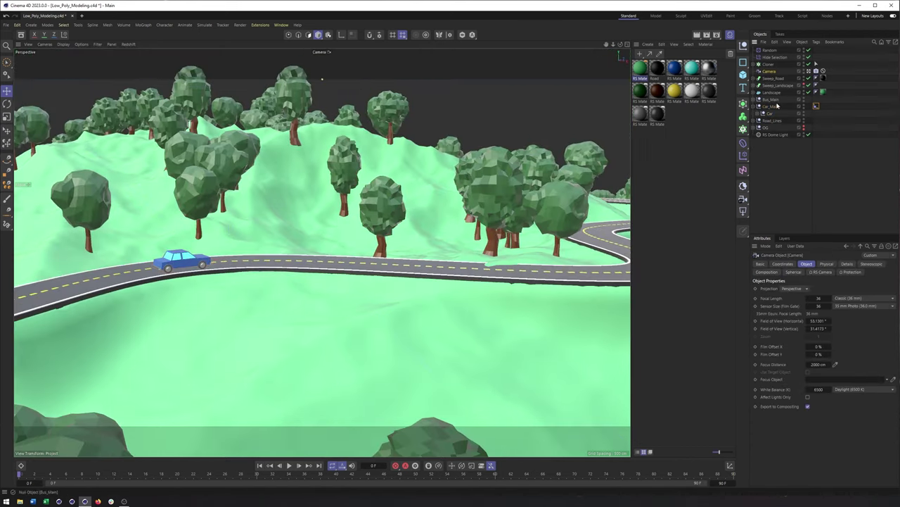
left_click(816, 106)
left_click_drag(826, 304, 838, 303)
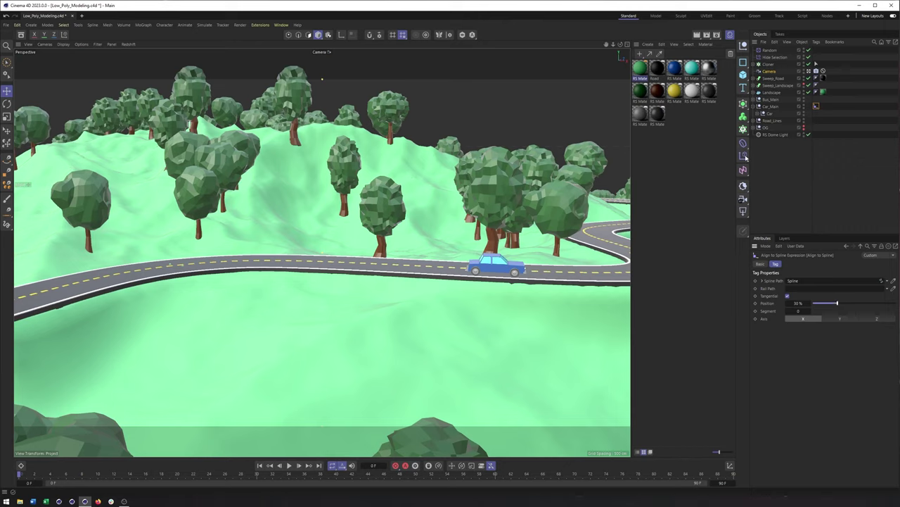
- Leave the camera view and add an Align to Spline tag to Bus_Main with Sweep_Road's Spline as the spline path
left_click(809, 71)
middle_click_drag(375, 229, 323, 230, "alt")
scroll(377, 249, "down", 2)
left_click_drag(377, 249, 465, 254, "alt")
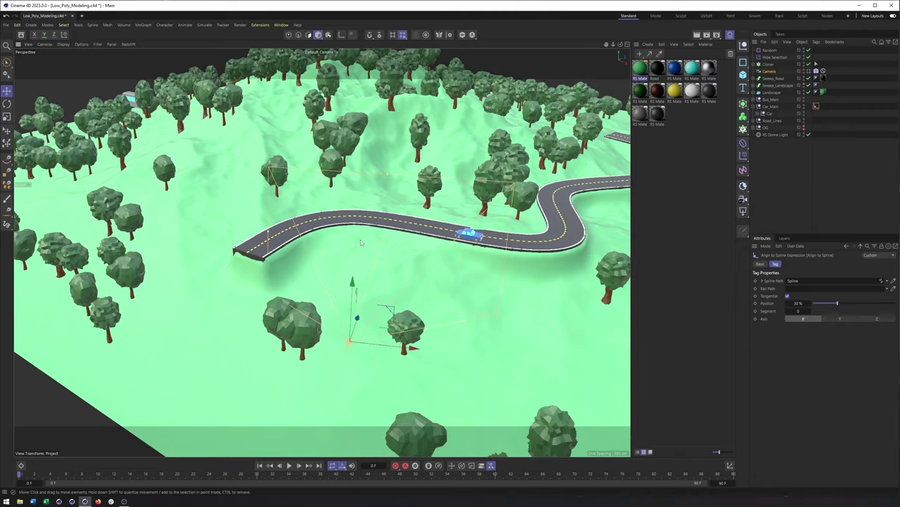
right_click(777, 101)
mouse_move(800, 116)
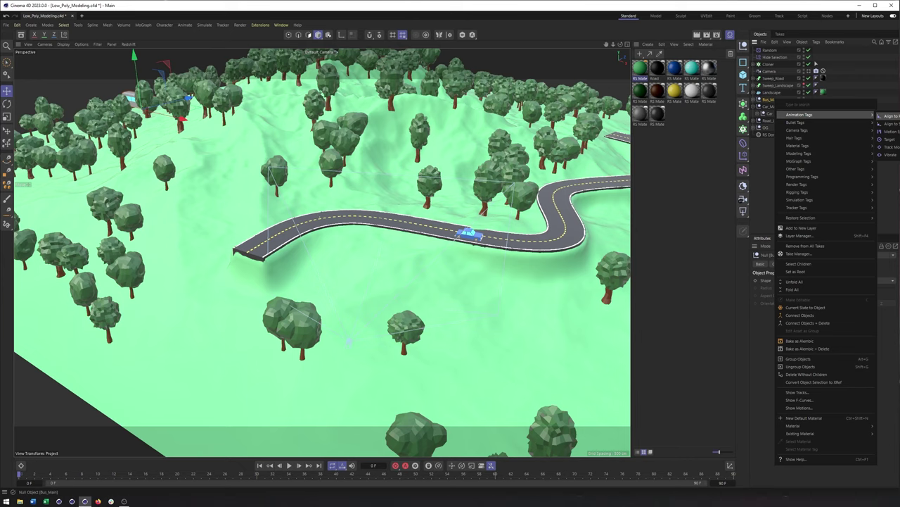
left_click(888, 123)
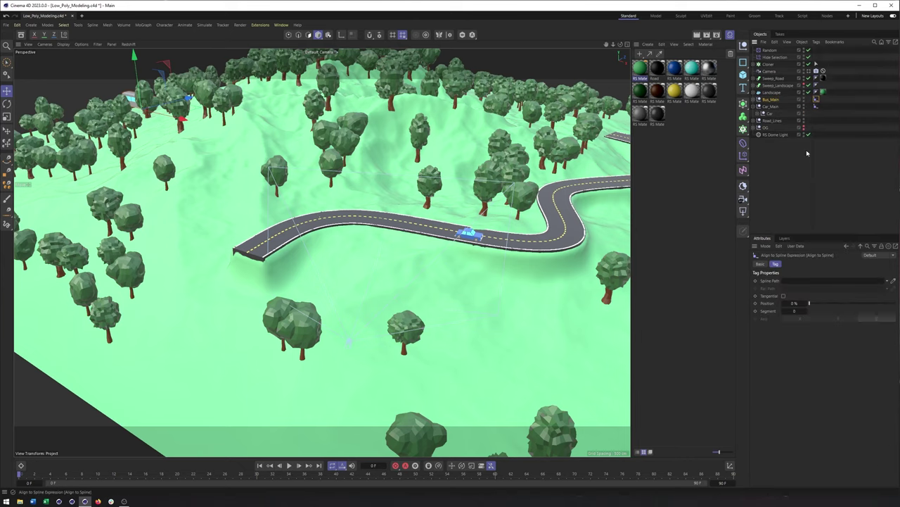
left_click(753, 78)
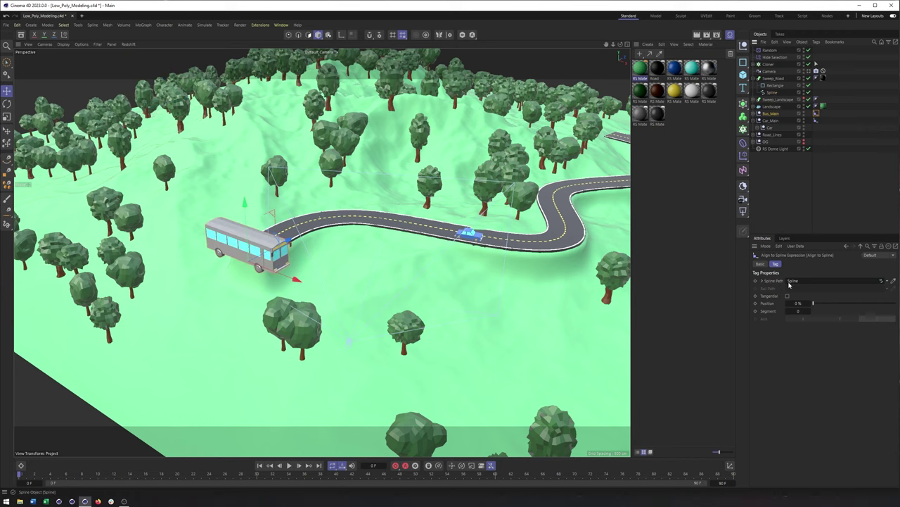
key("o")
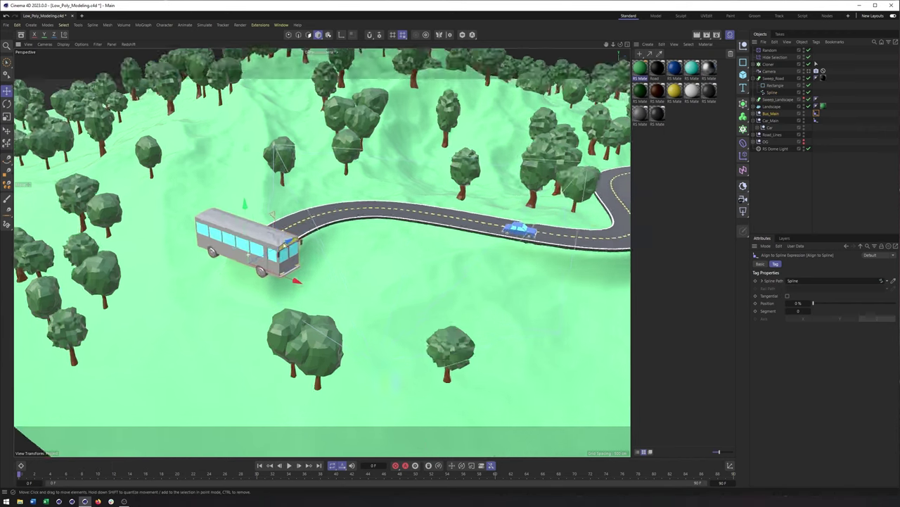
- Enable Tangential on Bus_Main's Align to Spline tag with X as the axis, and scale Bus_Main down uniformly to suit one lane
left_click(788, 296)
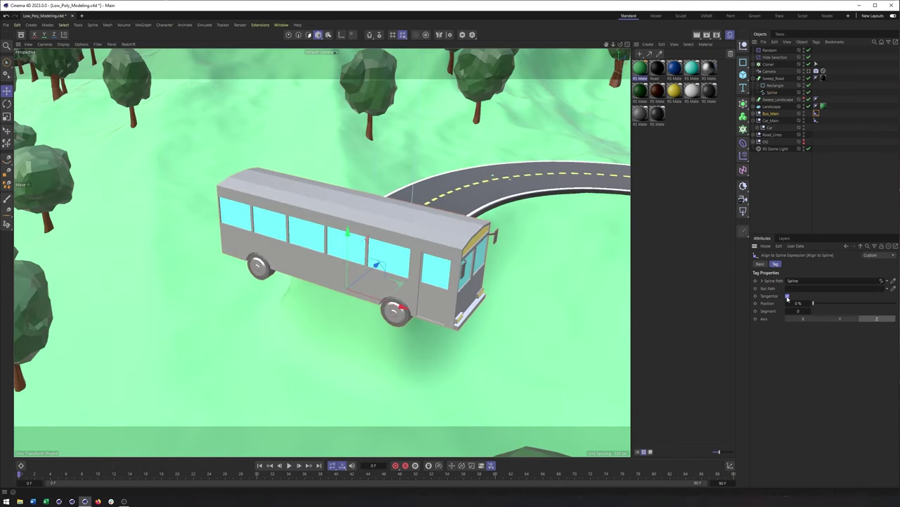
left_click(802, 318)
left_click_drag(576, 291, 491, 317, "alt")
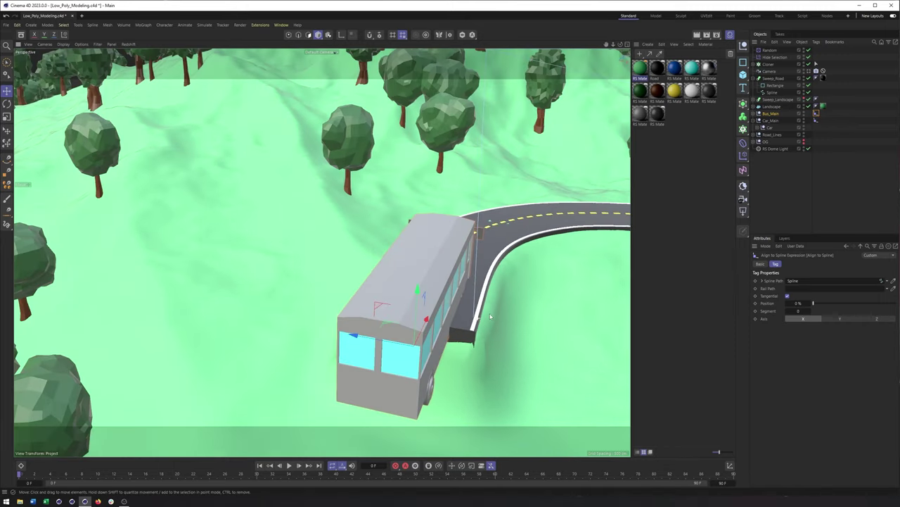
key("t")
left_click_drag(524, 238, 416, 263)
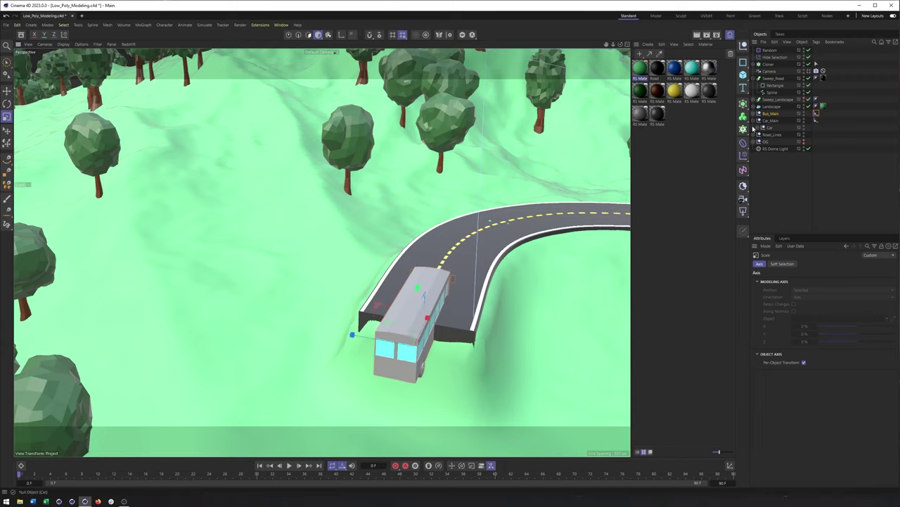
- Move the Bus null inside Bus_Main into the lane opposite the car's and rotate it to face the start of the road
left_click(754, 113)
left_click(758, 121)
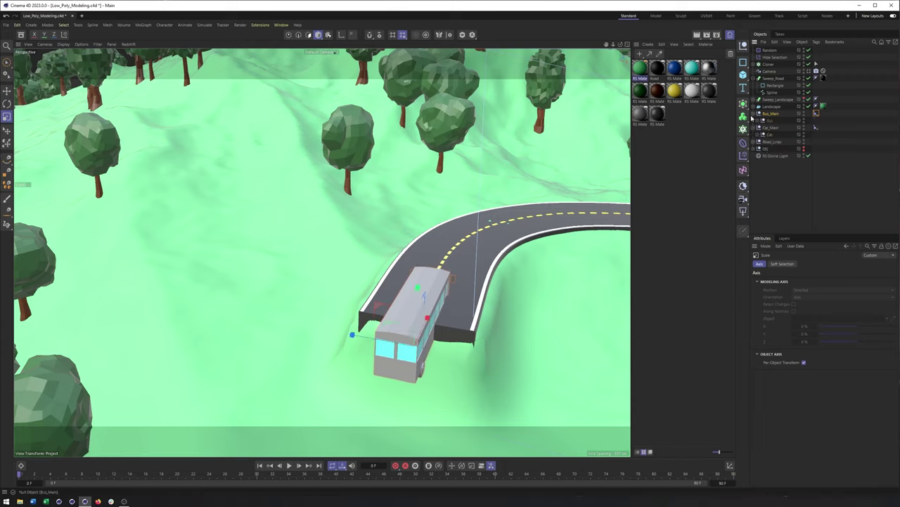
left_click(770, 122)
key("e")
left_click_drag(392, 301, 446, 276)
key("r")
left_click(815, 112)
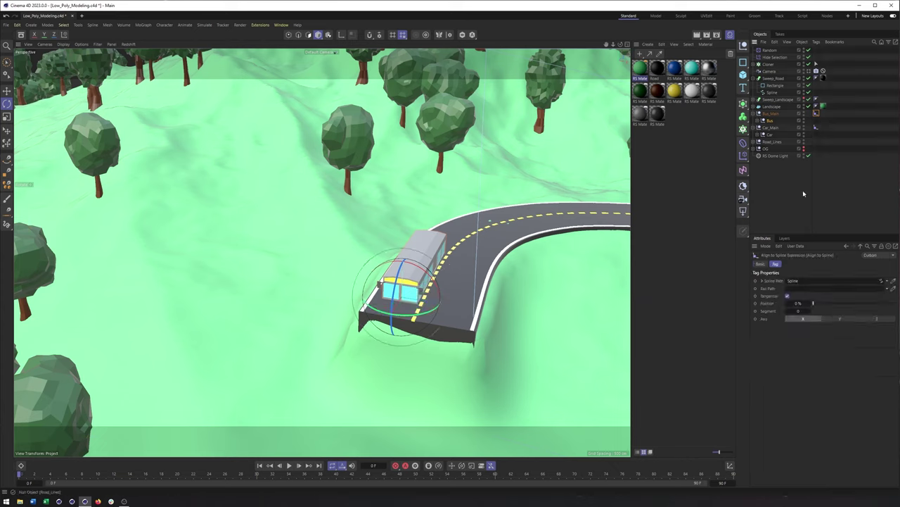
mouse_move(814, 301)
left_mouse_down()
mouse_move(828, 301)
mouse_move(810, 302)
left_mouse_up()
left_click_drag(409, 280, 729, 132, "alt")
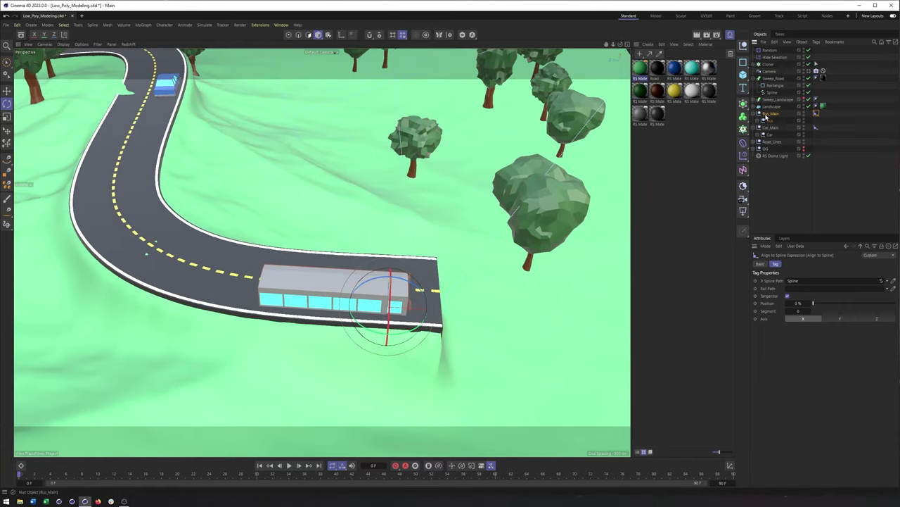
- Move the Bus null lengthwise past the start of the road and set Bus_Main's Align to Spline position to 39 %
key("e")
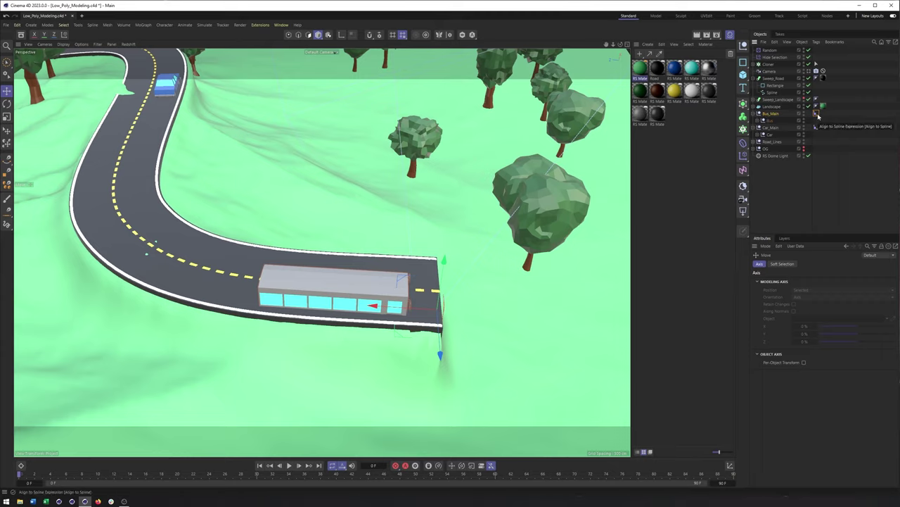
left_click(769, 123)
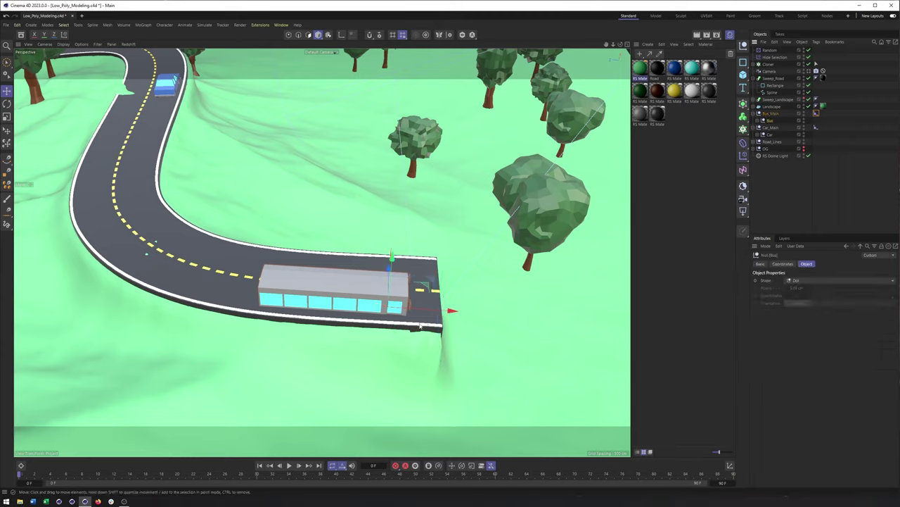
left_click_drag(443, 304, 533, 305)
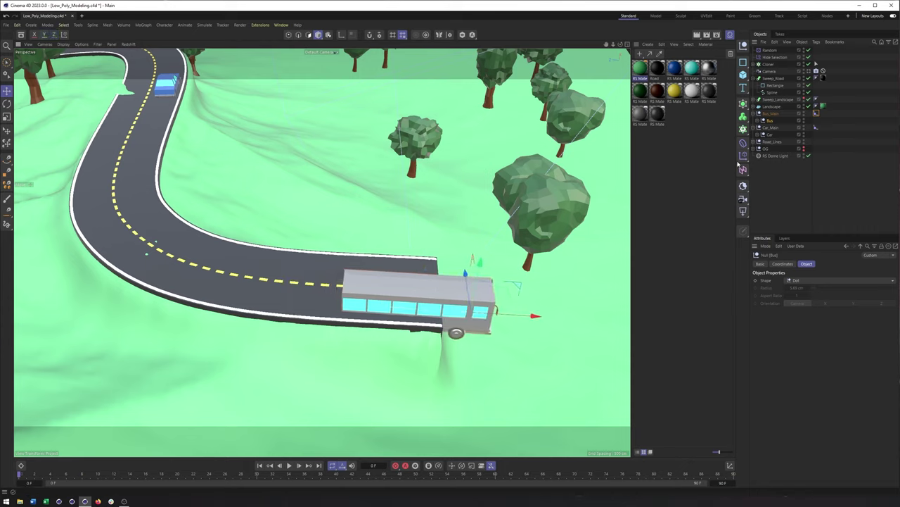
left_click(767, 115)
left_click(770, 120)
left_click_drag(514, 318, 536, 318)
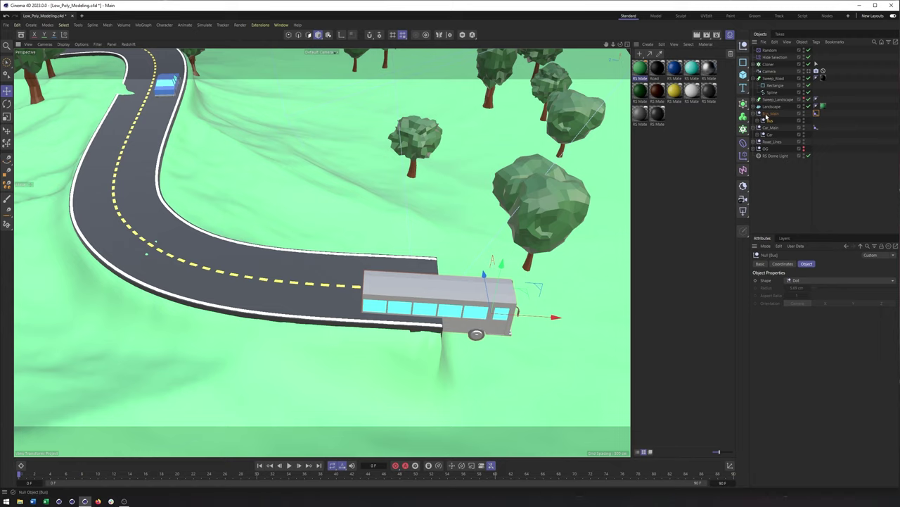
left_click(768, 115)
left_click(816, 114)
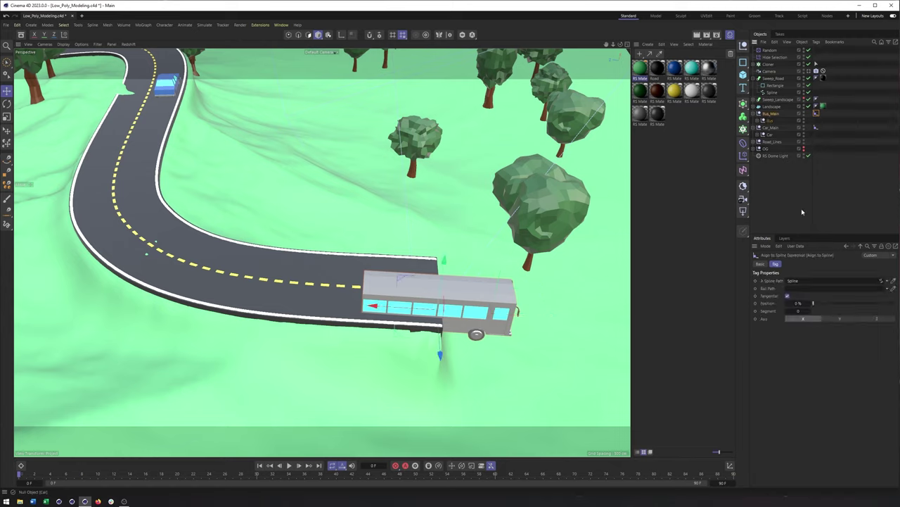
left_click_drag(817, 304, 846, 300)
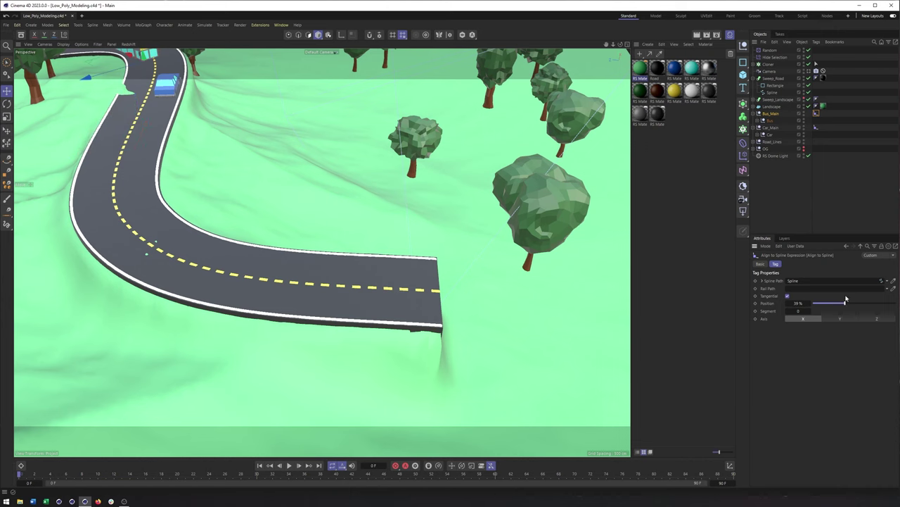
- In the scene camera's view, set Bus_Main's spline position to 12 % and raise the Bus null onto the road surface
left_click(815, 71)
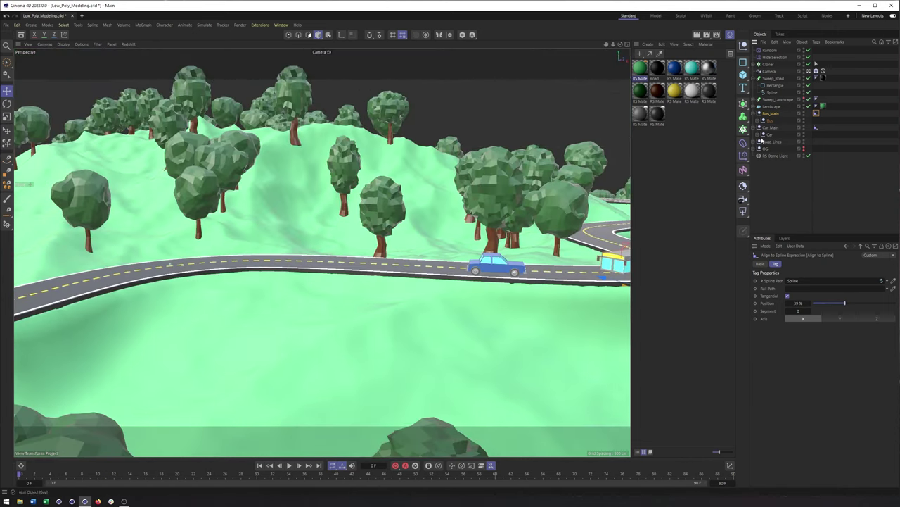
left_click(769, 121)
left_click(816, 114)
left_click_drag(844, 303, 821, 303)
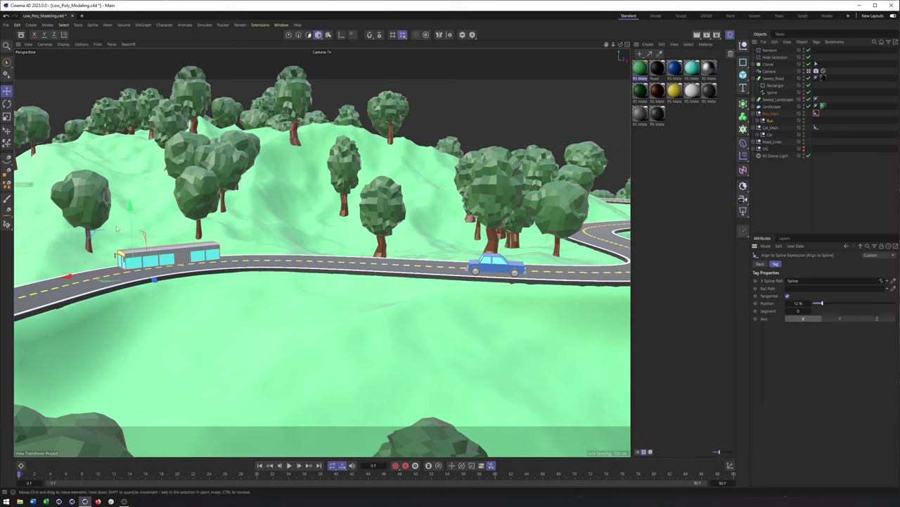
left_click_drag(134, 221, 136, 203)
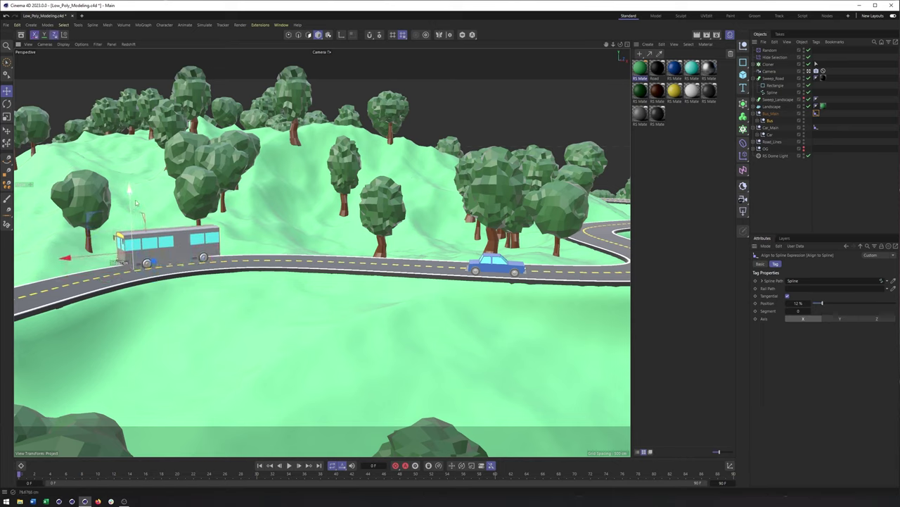
- Fine-tune the Bus null's height up close so its wheels rest on the road, and return to the scene camera's view
left_click(810, 70)
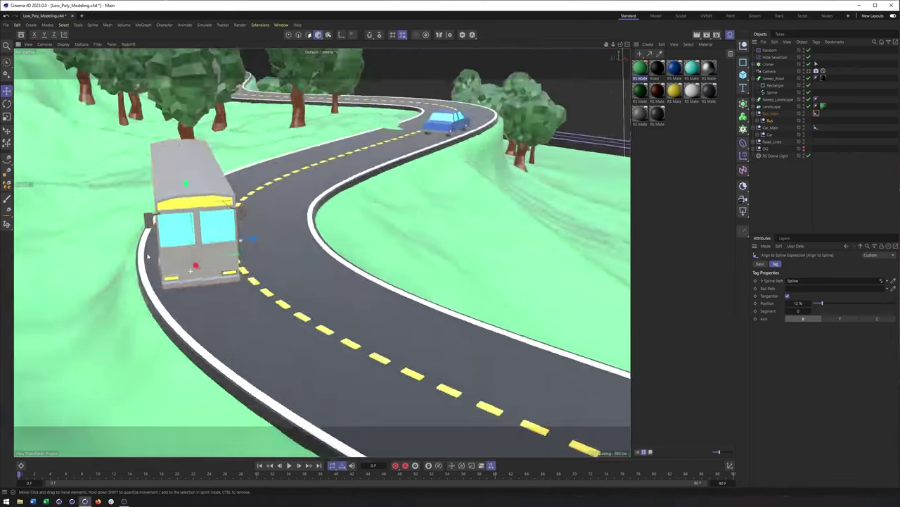
left_click_drag(147, 256, 73, 267, "alt")
right_click_drag(218, 299, 284, 286, "alt")
left_click_drag(237, 138, 232, 150)
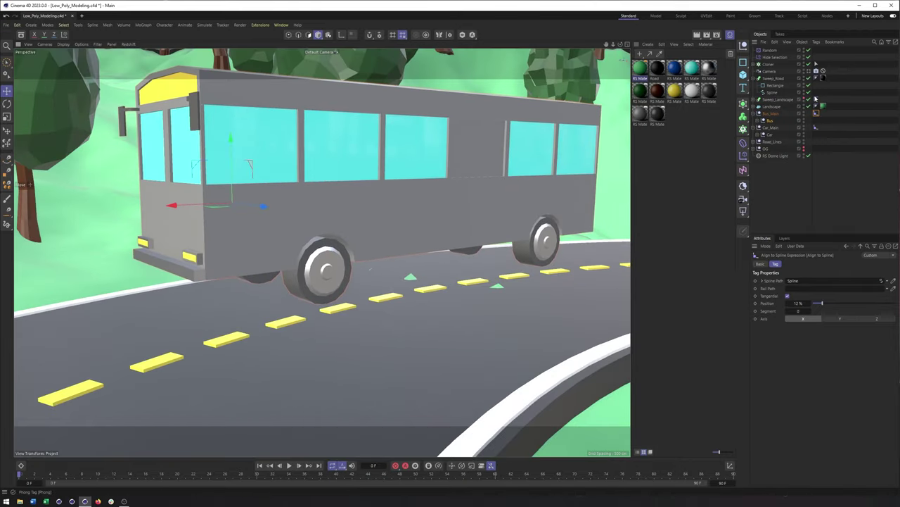
left_click(816, 71)
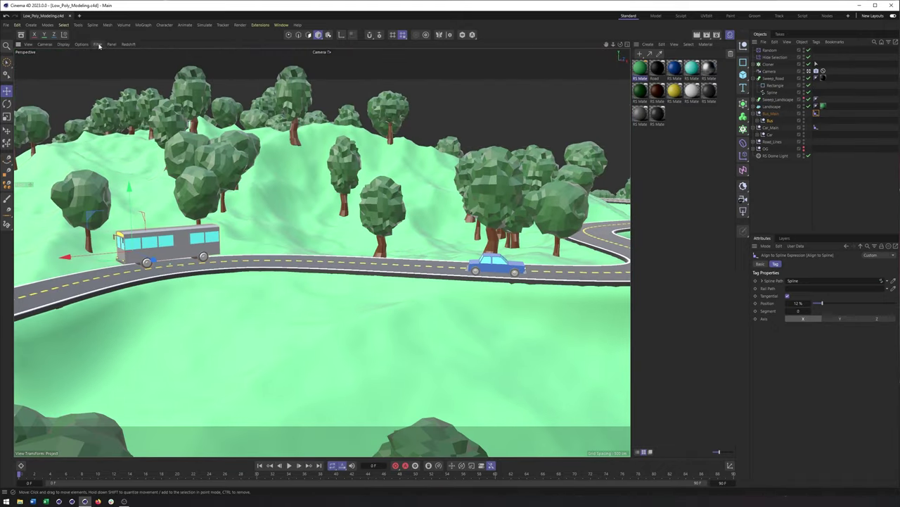
- Start the Redshift render in the viewport and hide Sweep_Landscape from the render
left_click(128, 44)
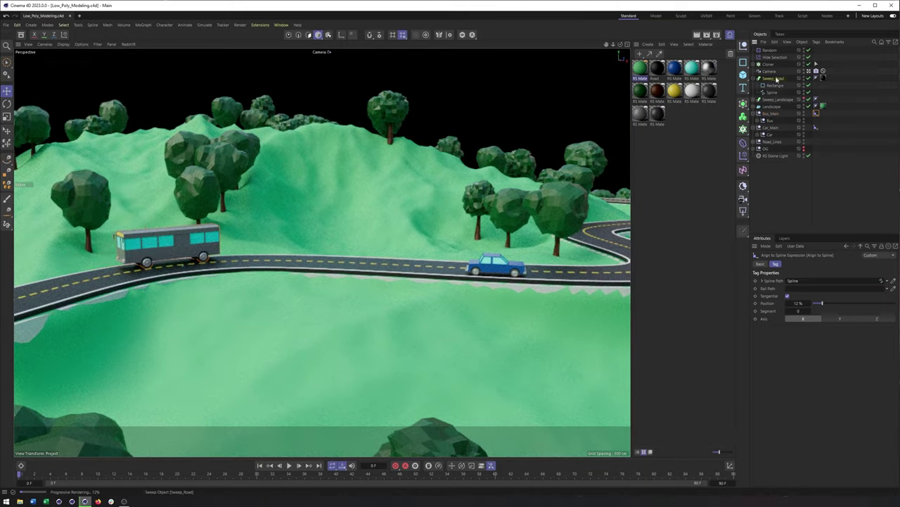
left_click(778, 99)
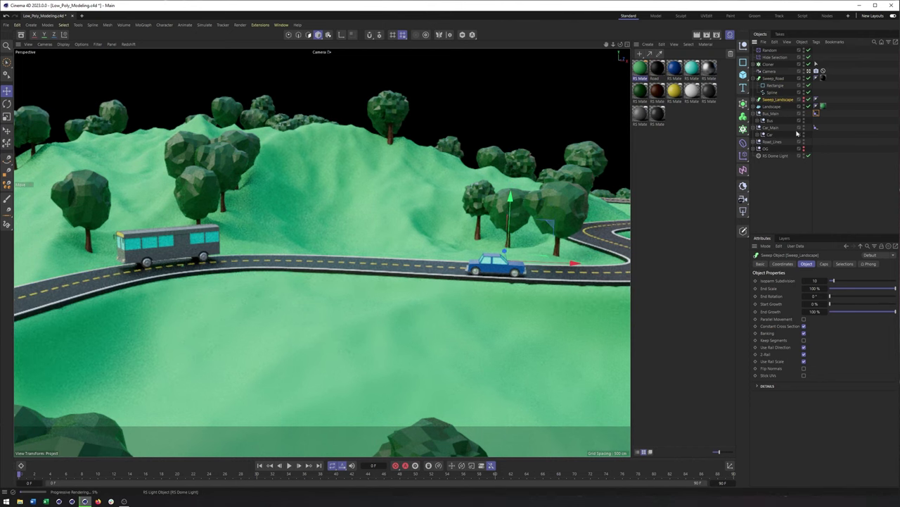
- Adjust the RS Dome Light's rotation and set its exposure to 0.649
left_click(774, 156)
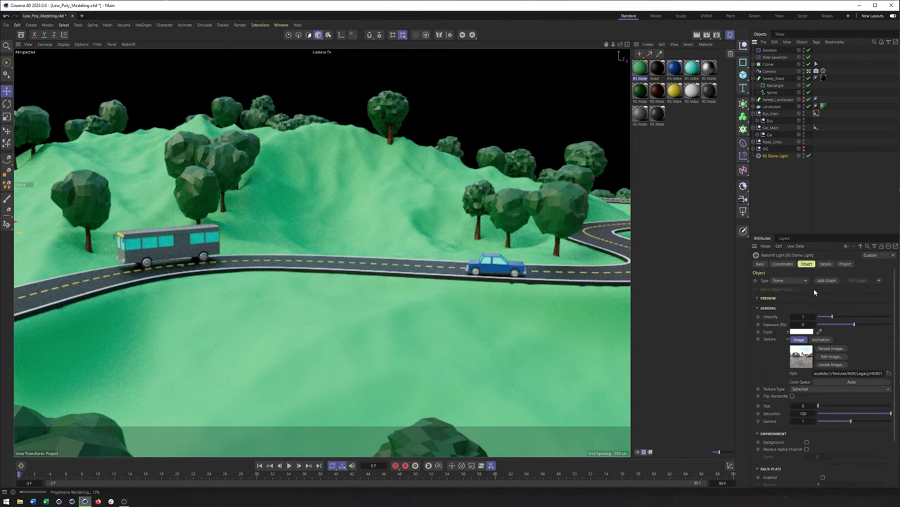
left_click(783, 263)
right_click(844, 290)
left_click_drag(844, 291, 841, 291)
left_click(806, 264)
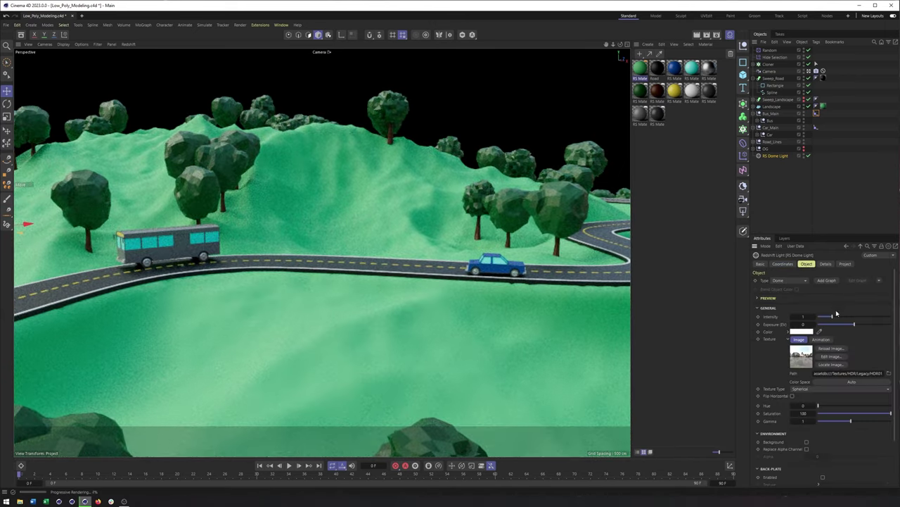
mouse_move(856, 324)
left_mouse_down()
mouse_move(867, 325)
mouse_move(857, 324)
left_mouse_up()
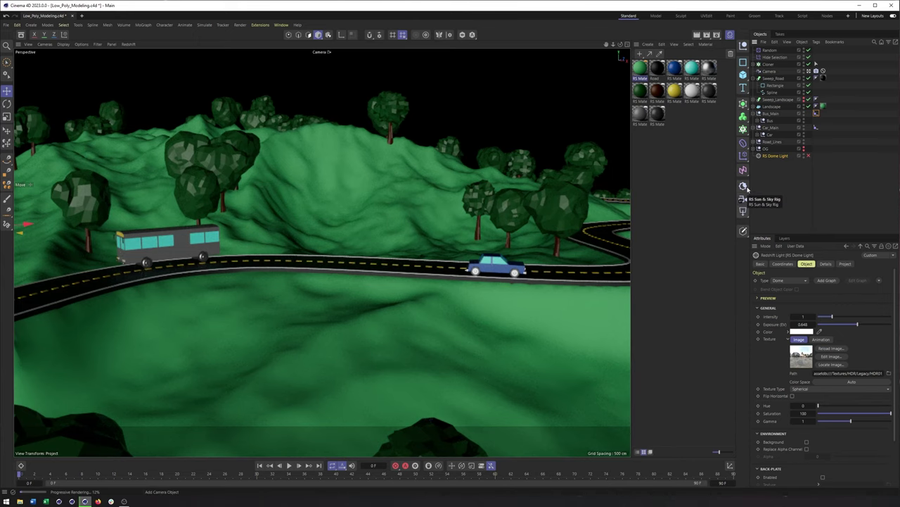
- Disable the RS Dome Light, add an RS Sun & Sky Rig and show the RS Sky's settings
left_click(743, 187)
left_click(772, 197)
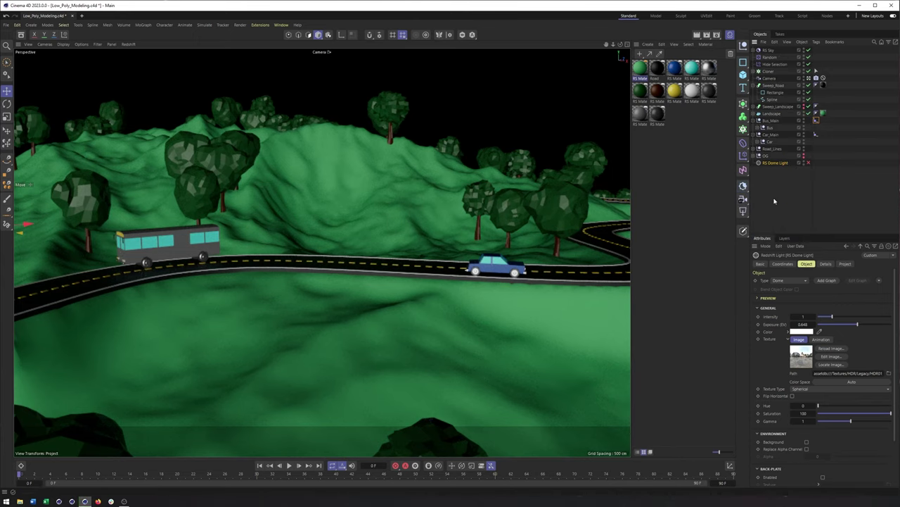
left_click(769, 51)
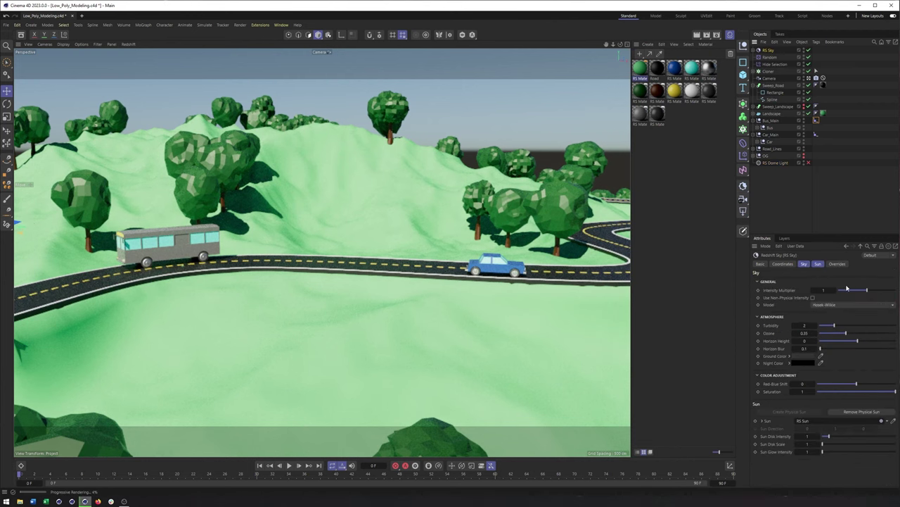
- Rotate the RS Sun inside RS Sky to redirect the sunlight, and open its coordinates
left_click(754, 50)
left_click(766, 57)
key("r")
left_click_drag(356, 223, 209, 342)
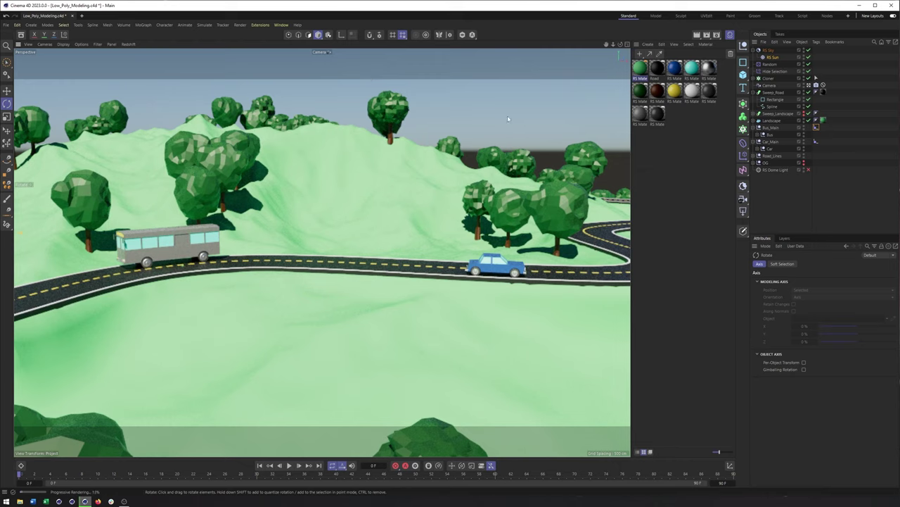
left_click(772, 57)
left_click(783, 263)
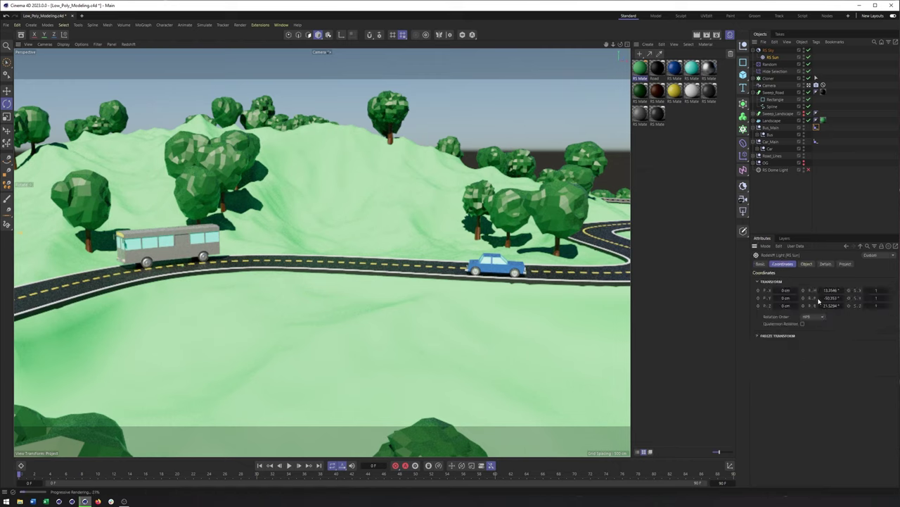